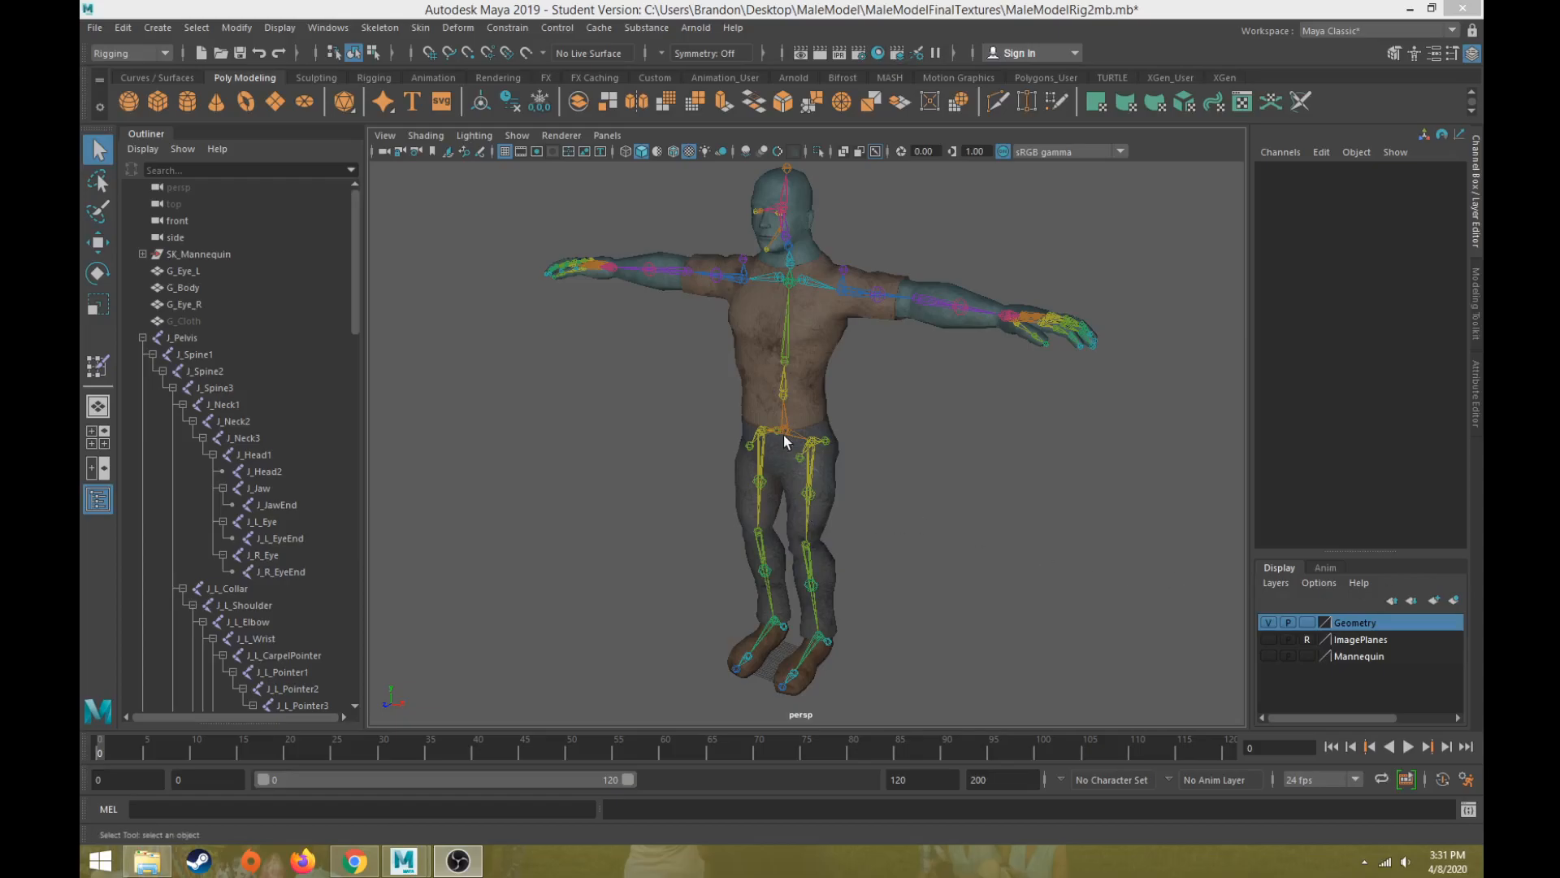
- Open the Paint Skin Weights tool settings for the G_Body mesh and display the weights of the J_L_Hip influence
click(807, 382)
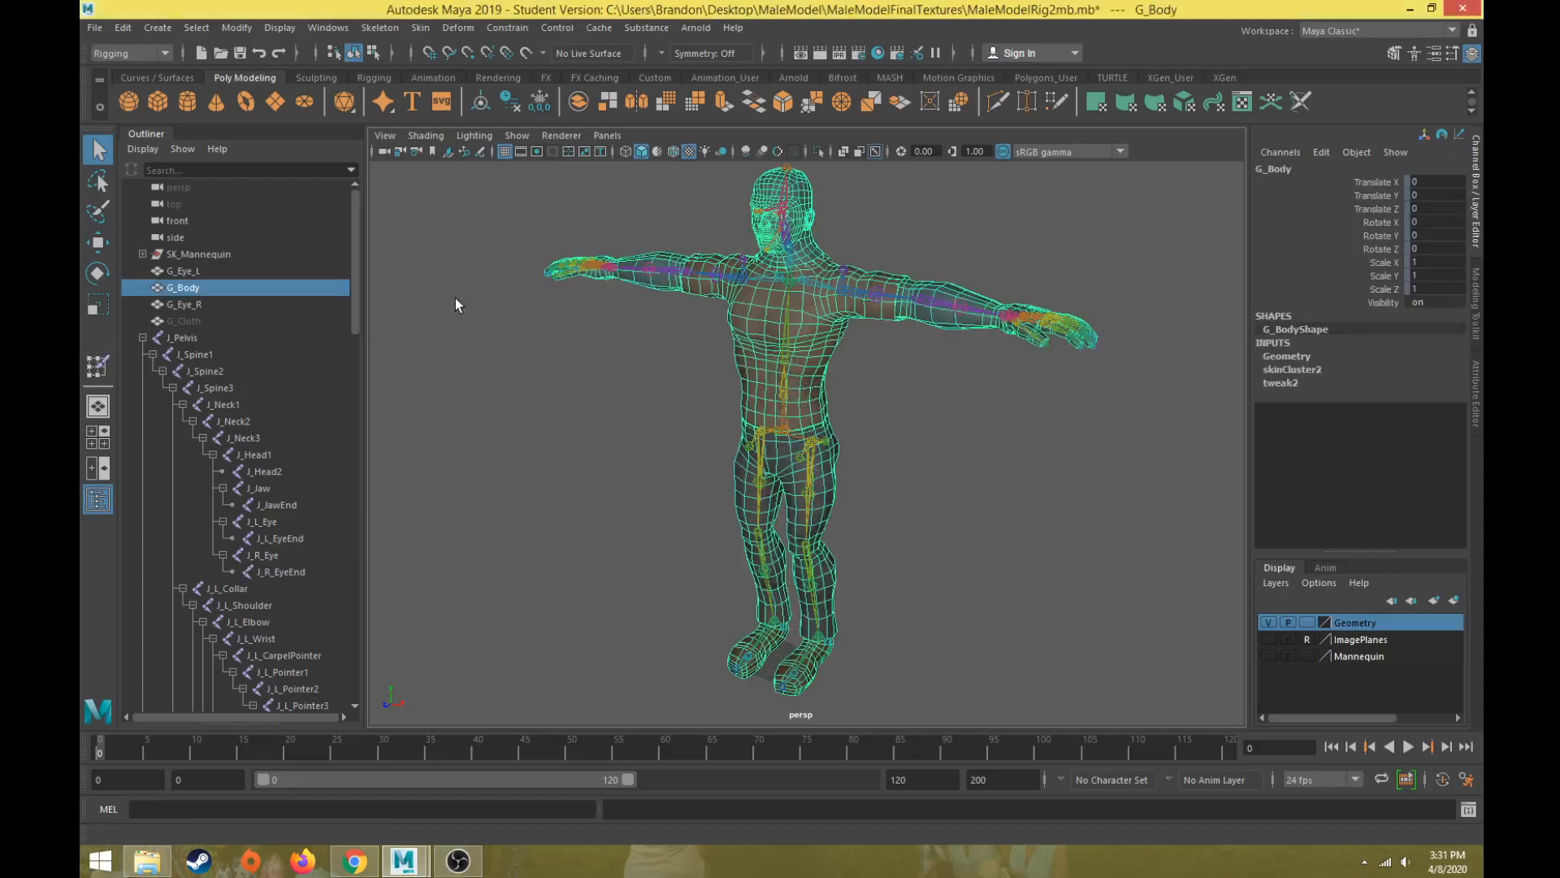
click(420, 27)
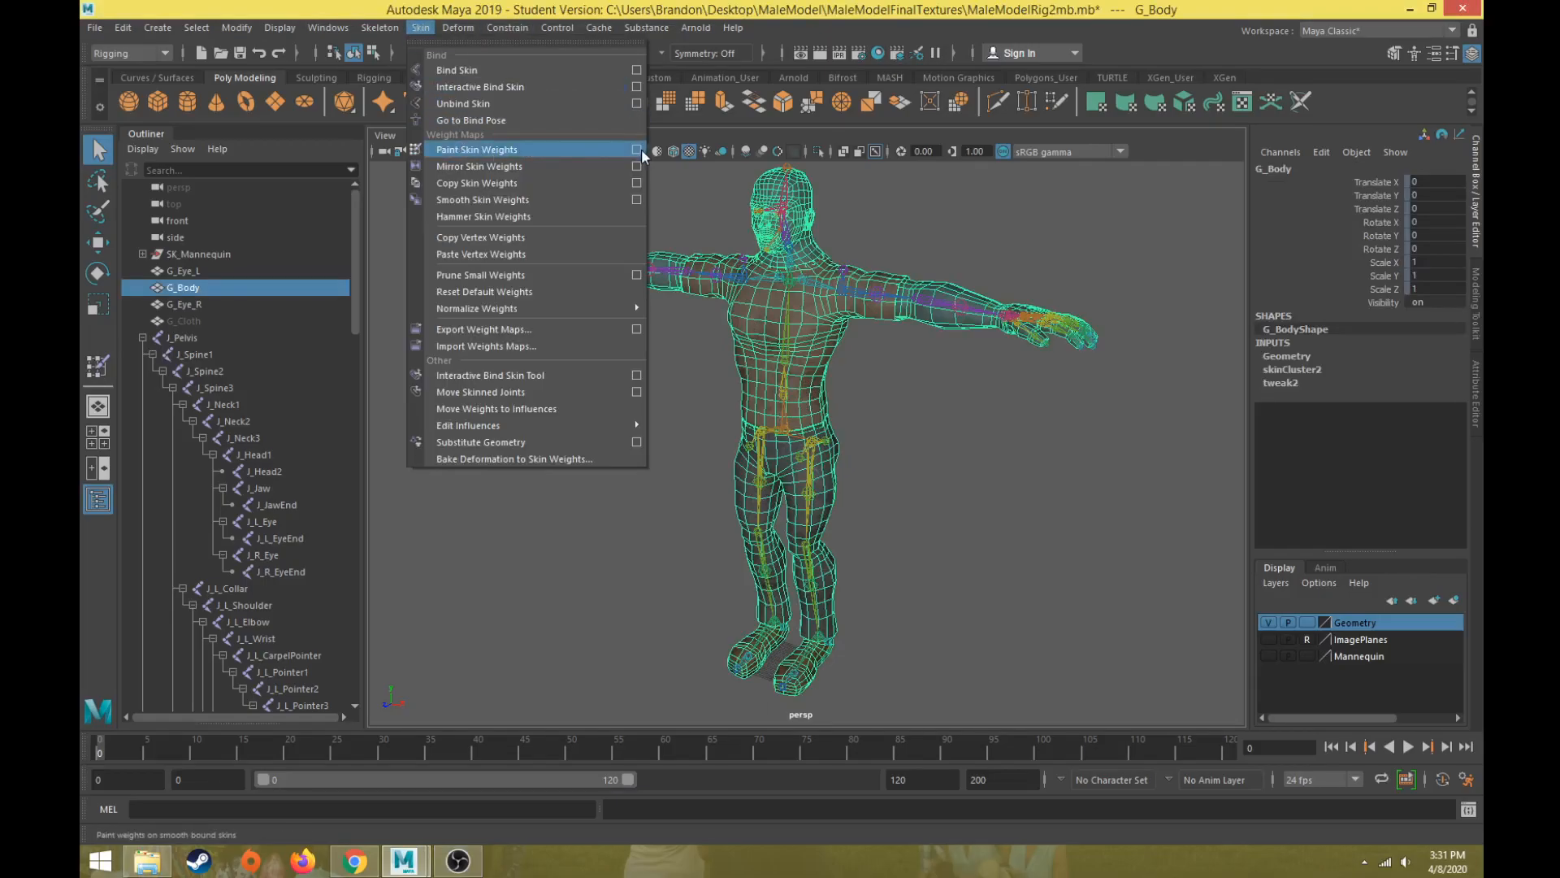
click(637, 149)
scroll(707, 290, up, 5)
alt+middle_drag(687, 309, 657, 463)
click(318, 261)
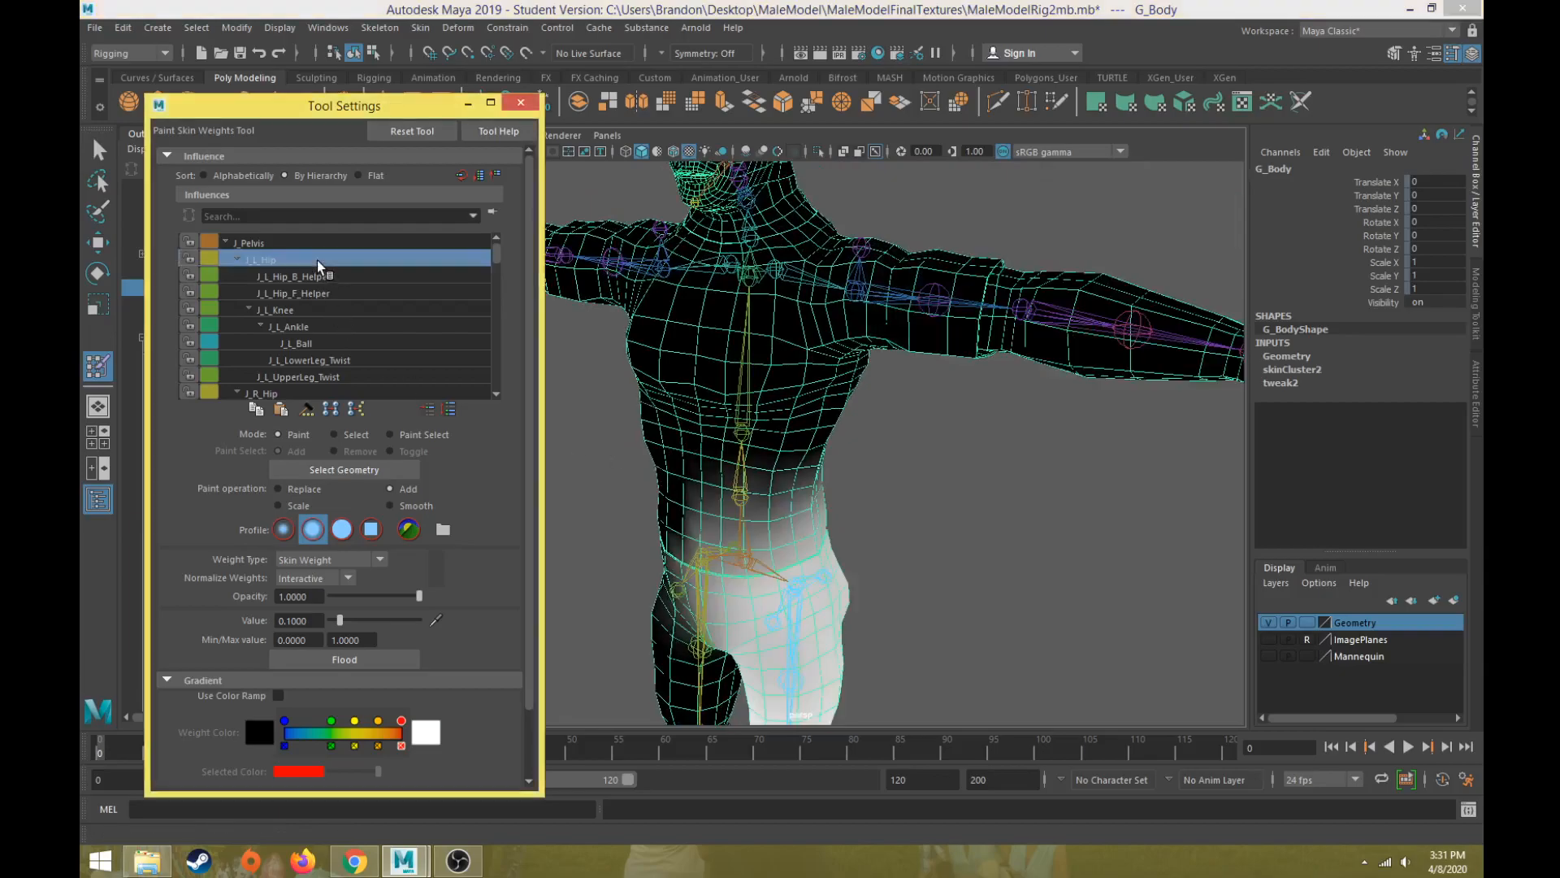
- Examine the J_L_Hip weight distribution across the thighs, pelvis and lower torso, then leave the weight painting tool
alt+middle_drag(818, 568, 899, 435)
alt+drag(899, 436, 824, 405)
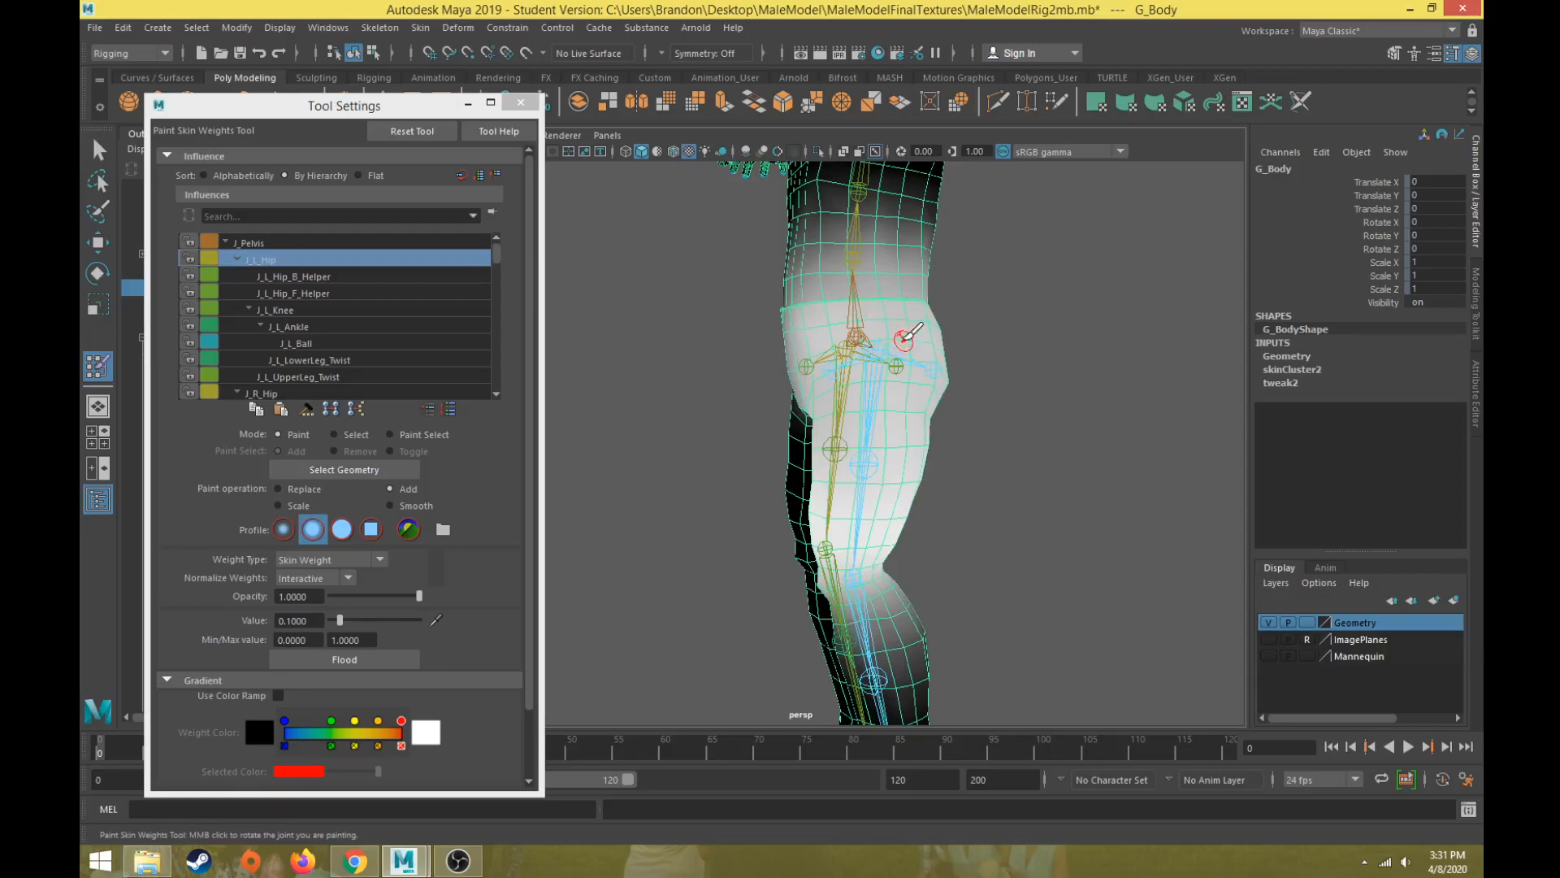
key(w)
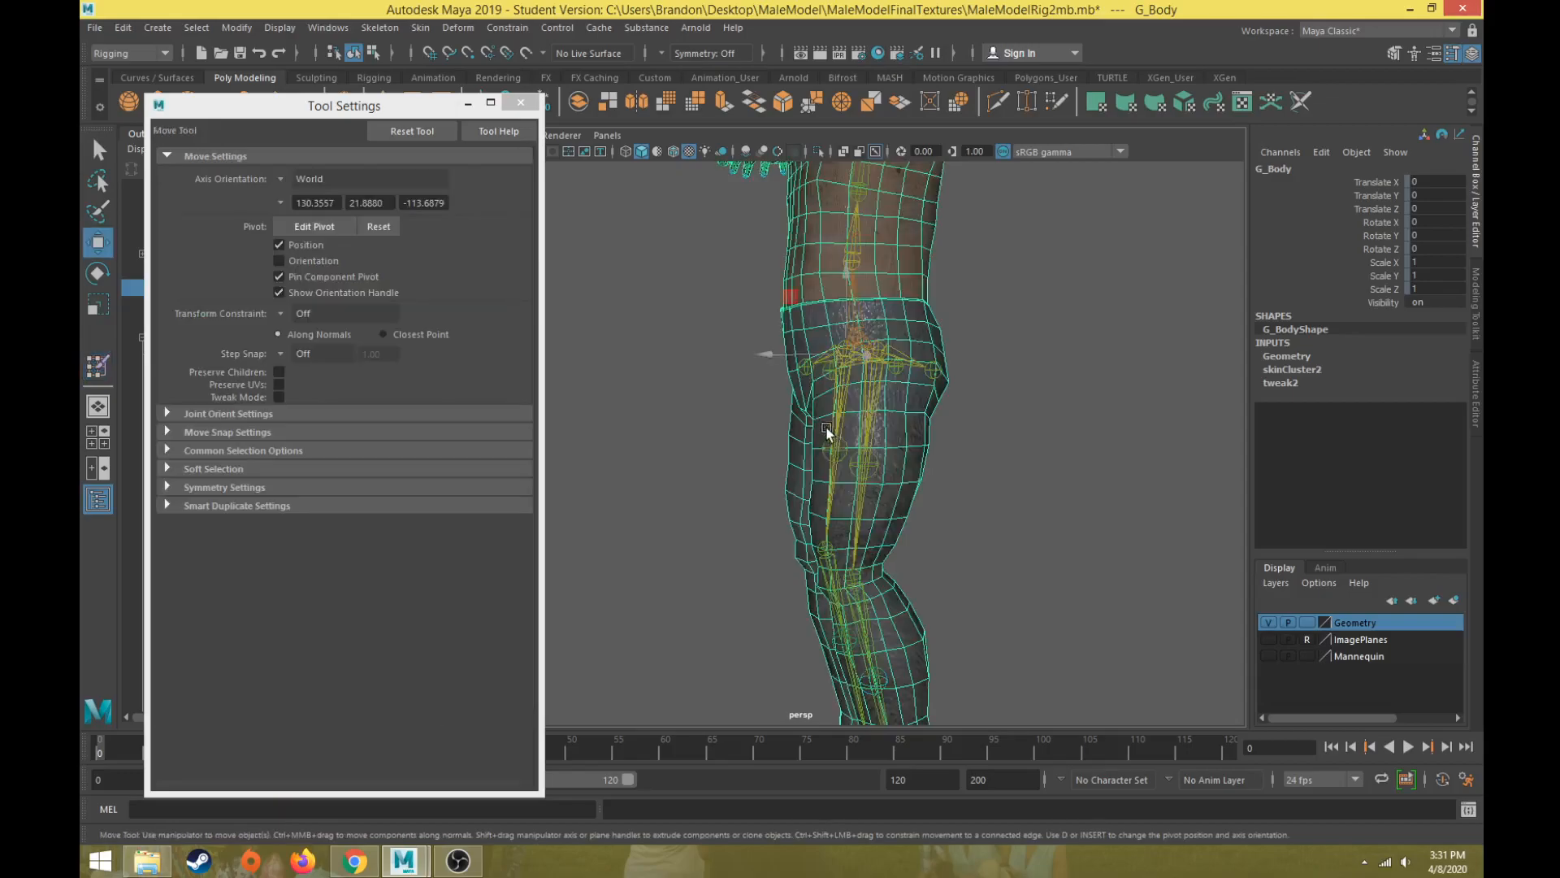
click(91, 365)
alt+drag(750, 391, 841, 407)
alt+right_drag(759, 419, 780, 431)
mouse_move(756, 431)
alt+middle_down()
mouse_move(763, 521)
mouse_move(771, 479)
alt+middle_up()
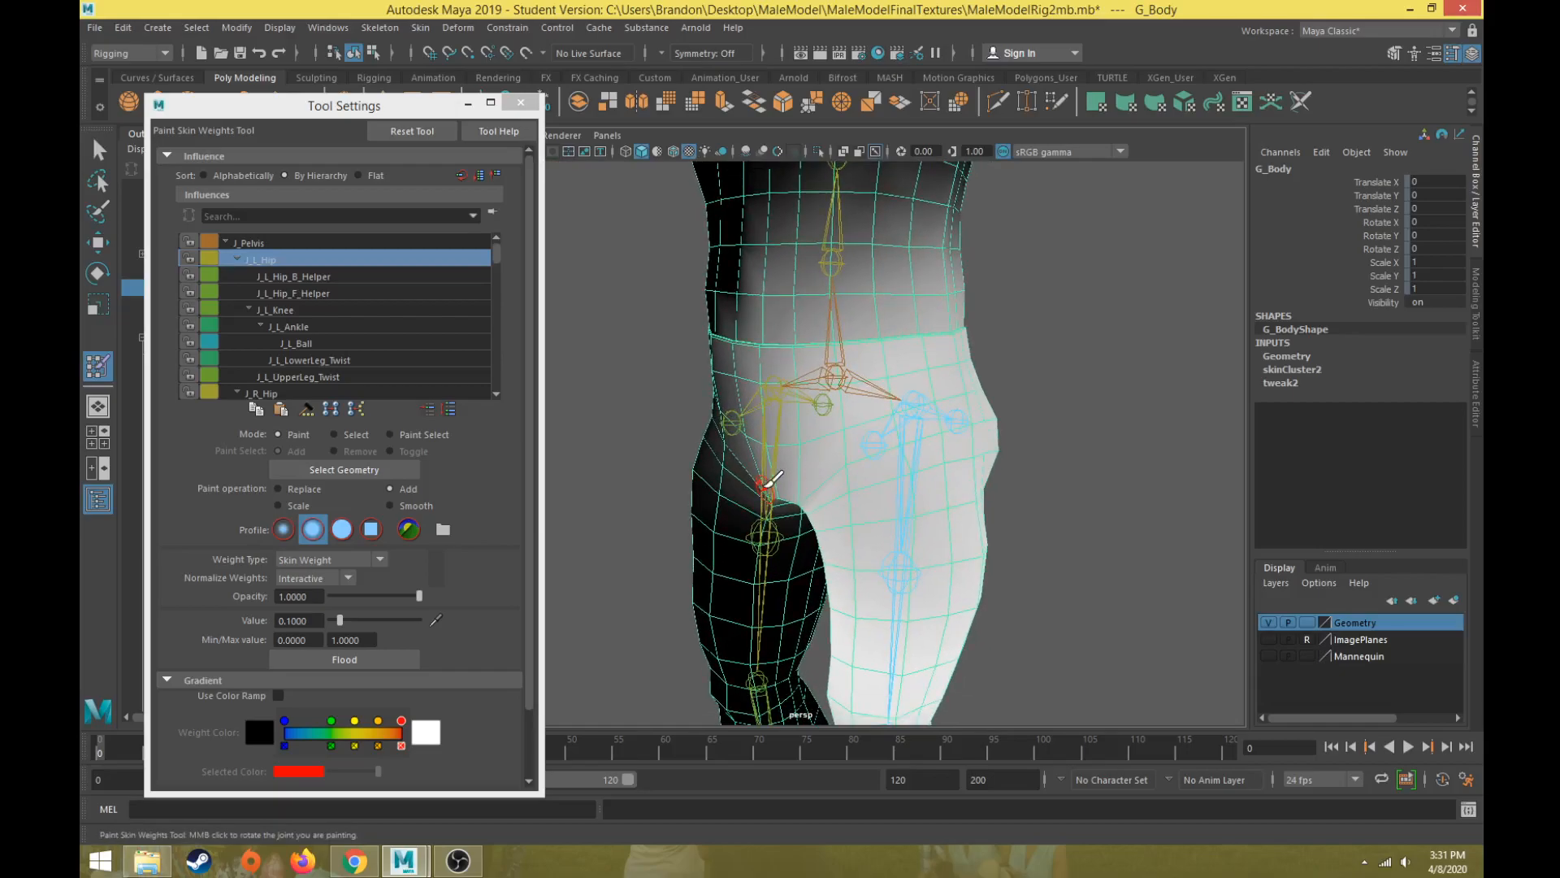
mouse_move(746, 432)
alt+mouse_down()
mouse_move(750, 448)
mouse_move(826, 436)
mouse_move(773, 443)
alt+mouse_up()
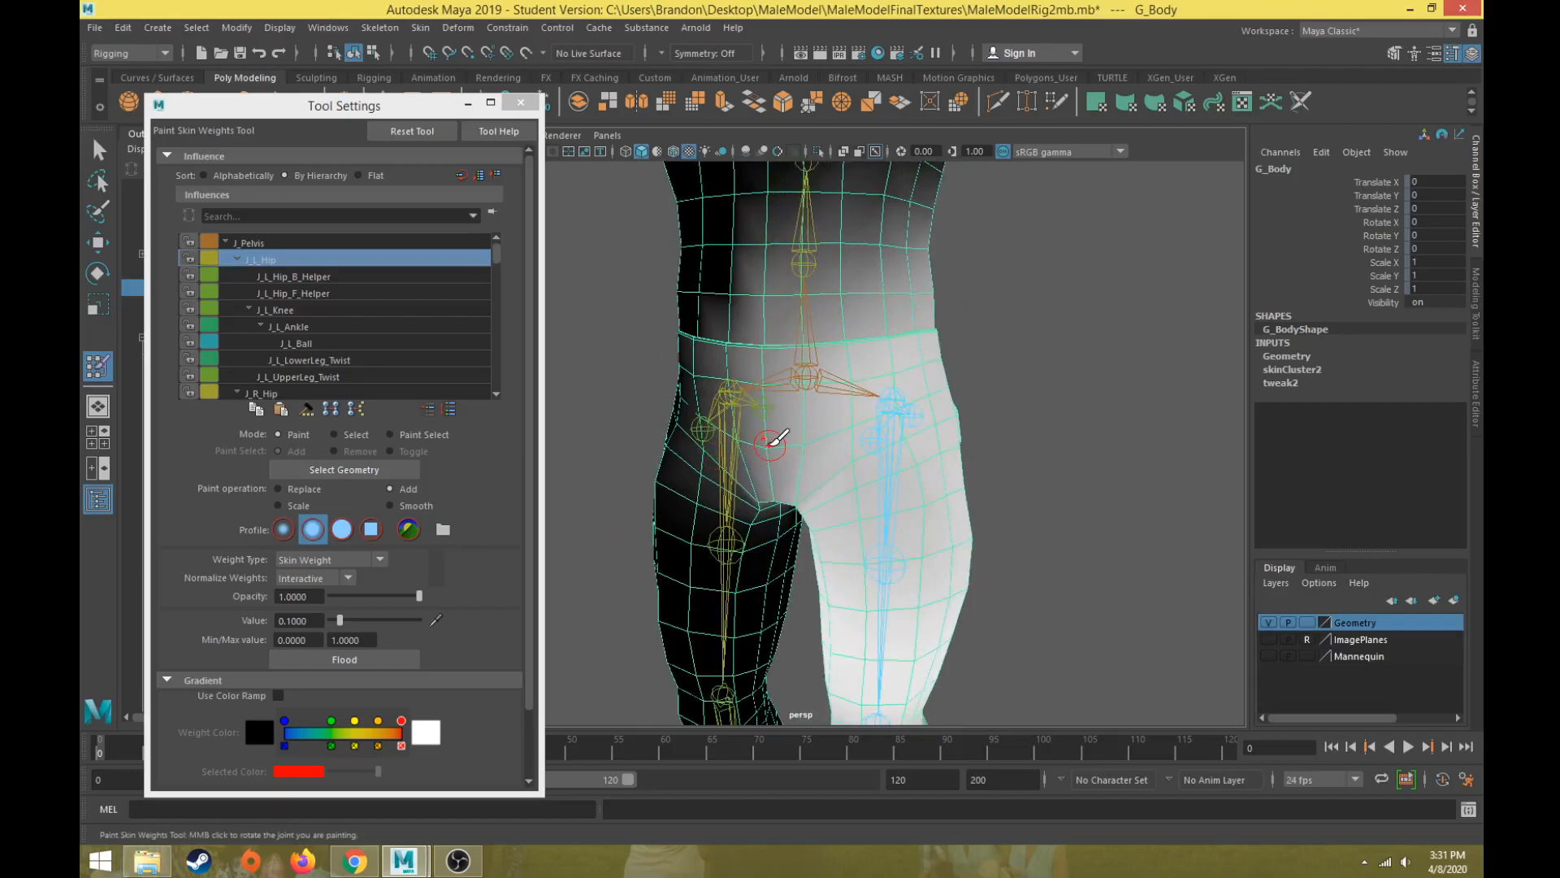
scroll(776, 439, down, 5)
scroll(861, 435, up, 3)
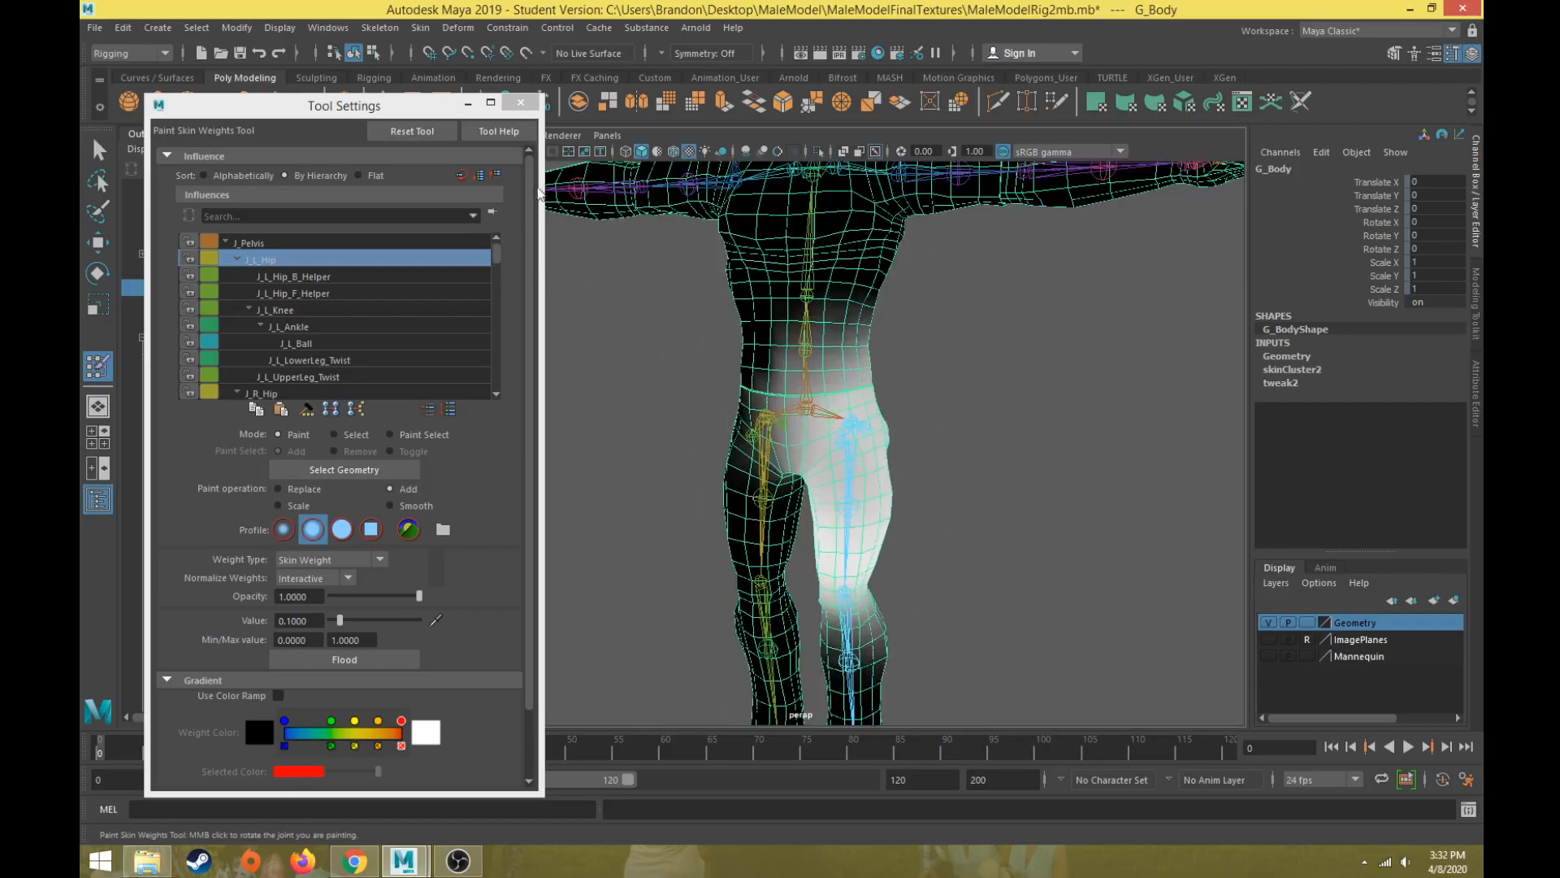
key(w)
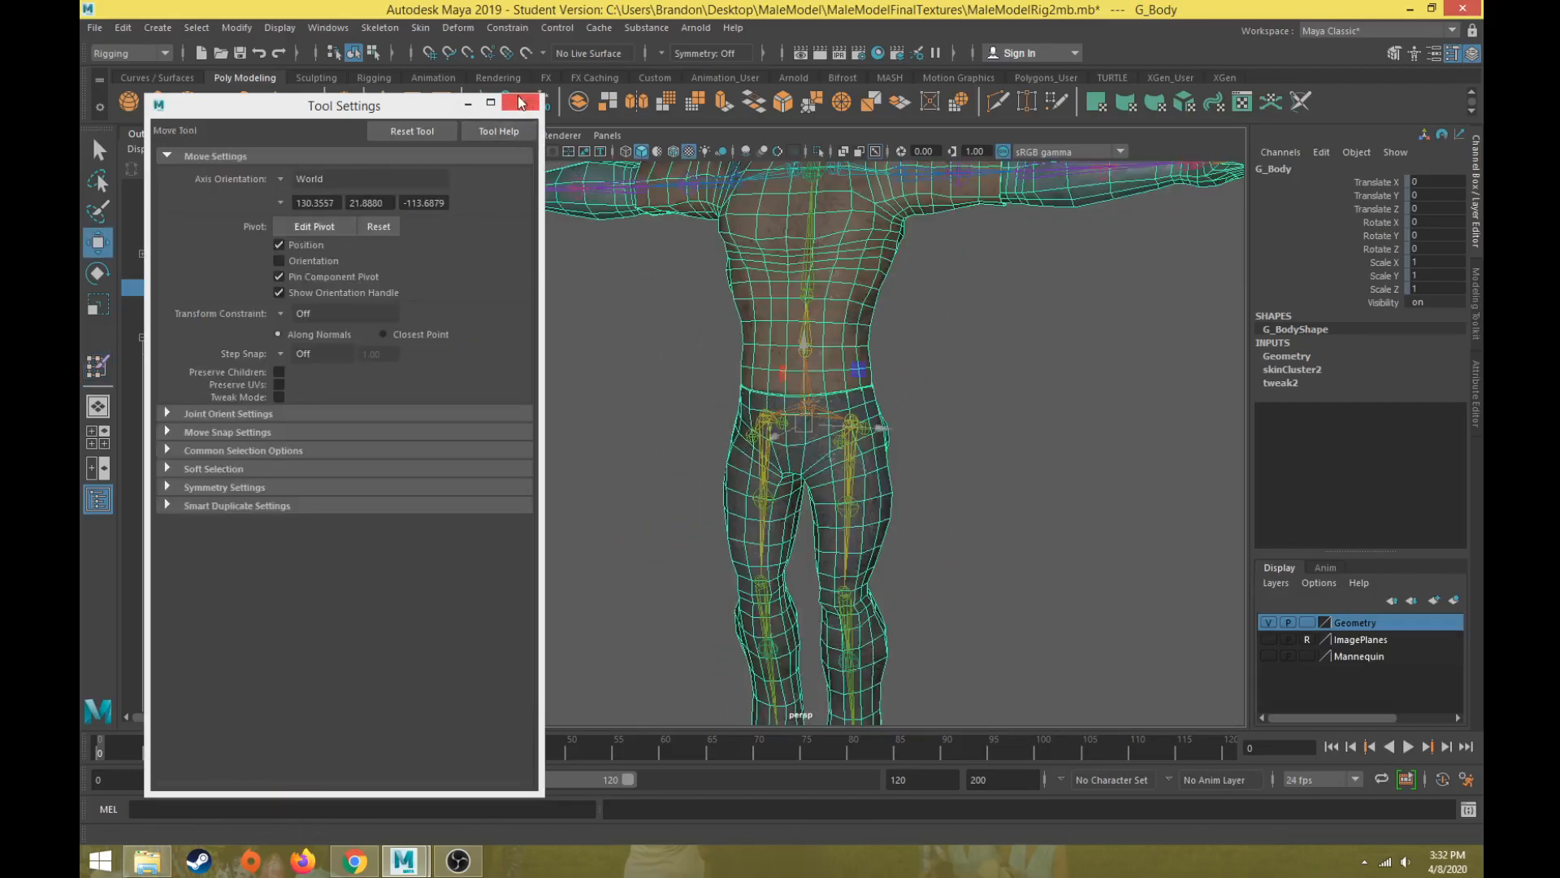
- Try rotating the J_L_Hip joint in both directions about its X axis, undoing each rotation
alt+drag(853, 439, 860, 467)
click(853, 468)
key(e)
drag(820, 371, 651, 439)
key(ctrl+z)
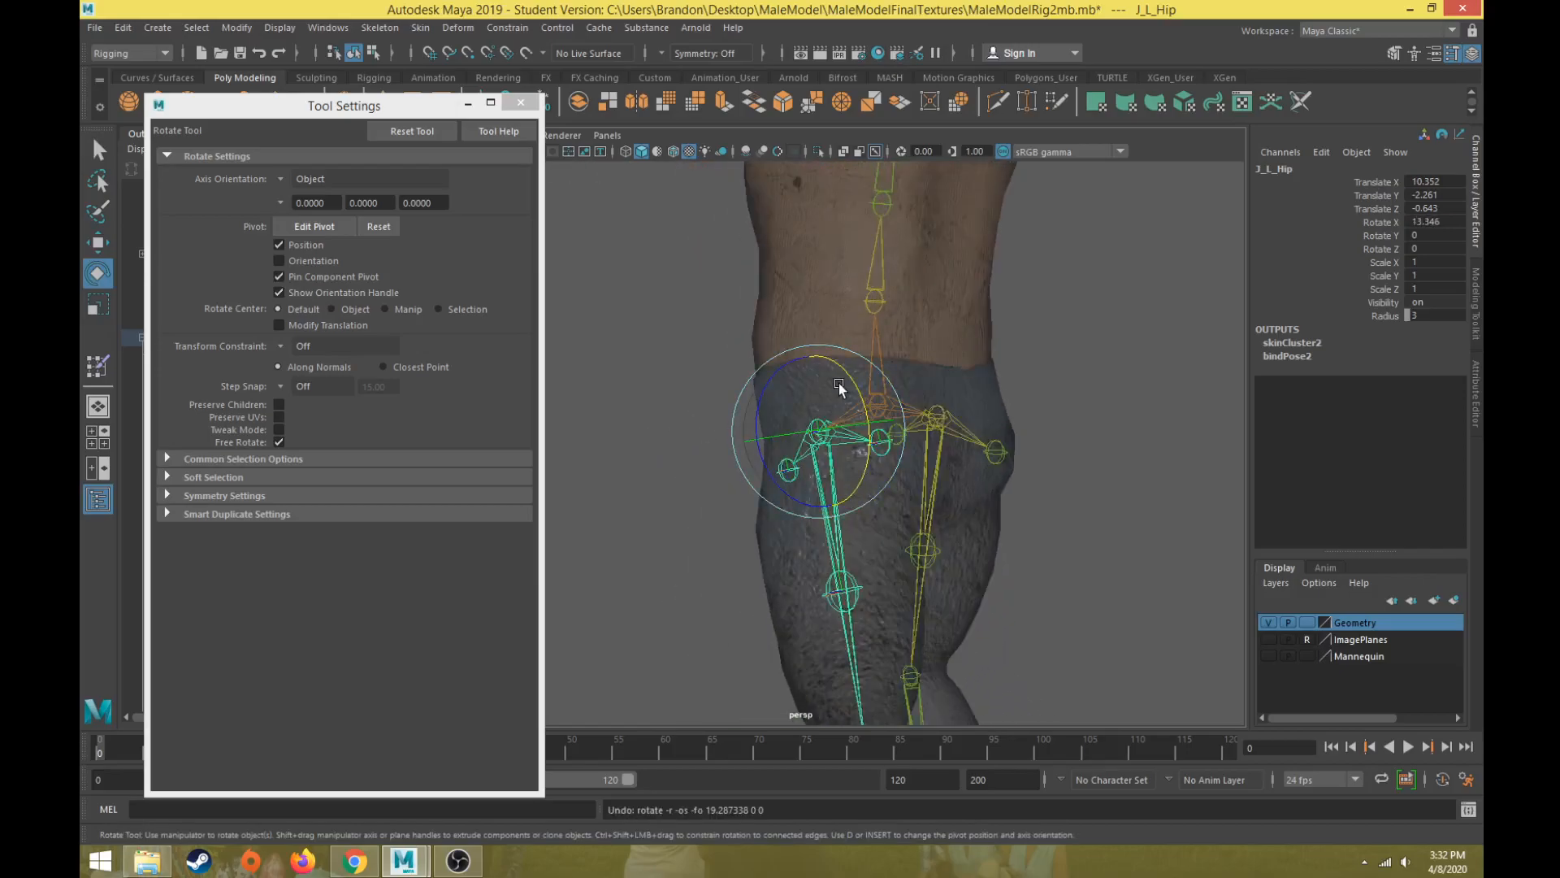
drag(848, 384, 1003, 349)
key(ctrl+z)
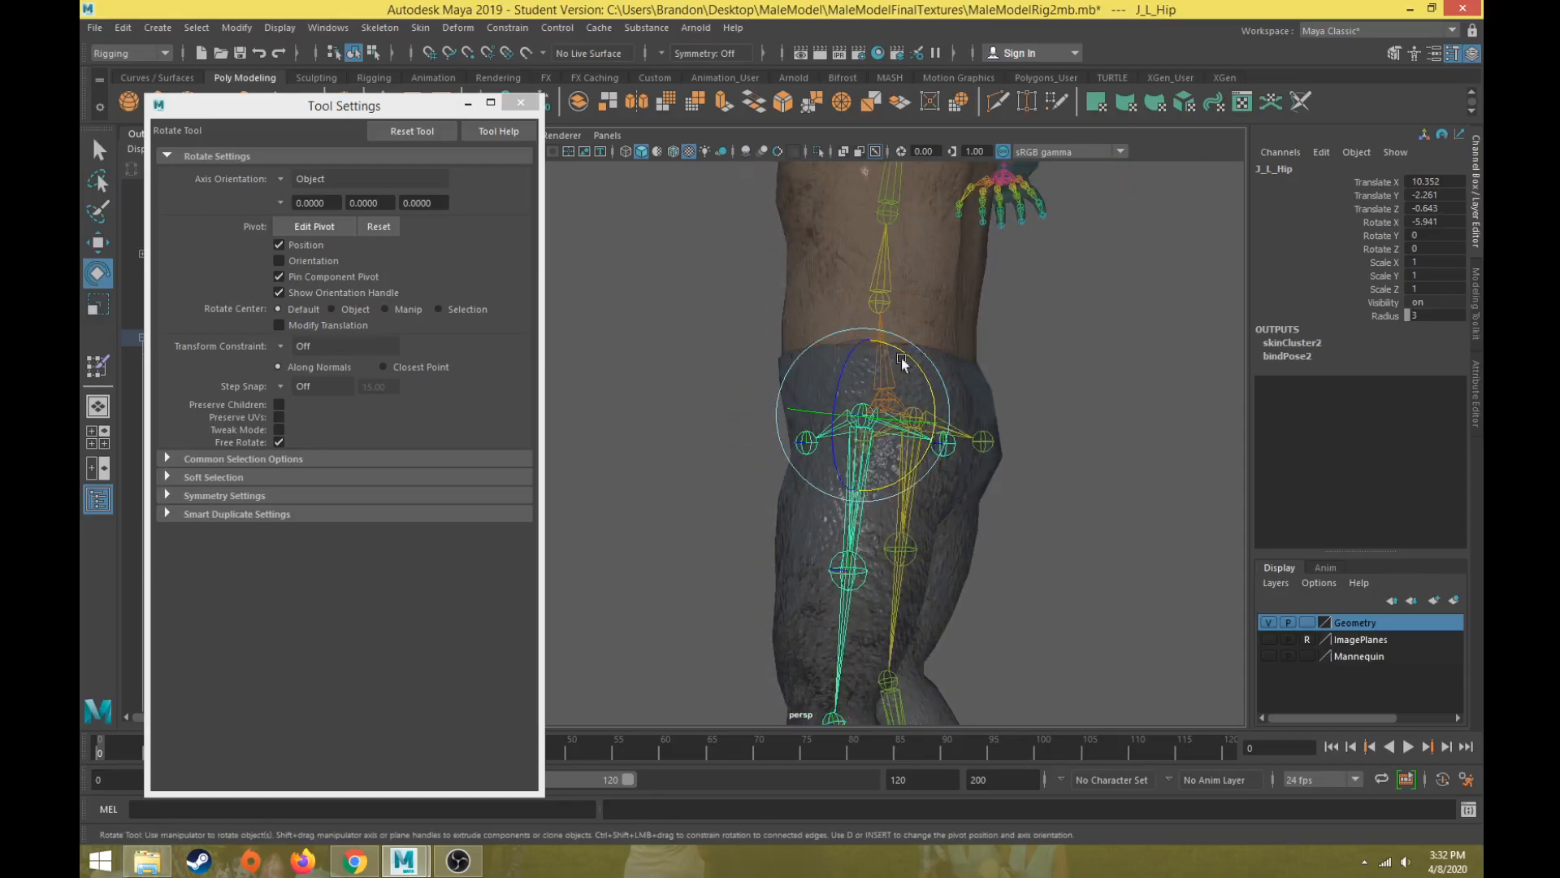
- Close the tool settings window
alt+drag(812, 422, 793, 384)
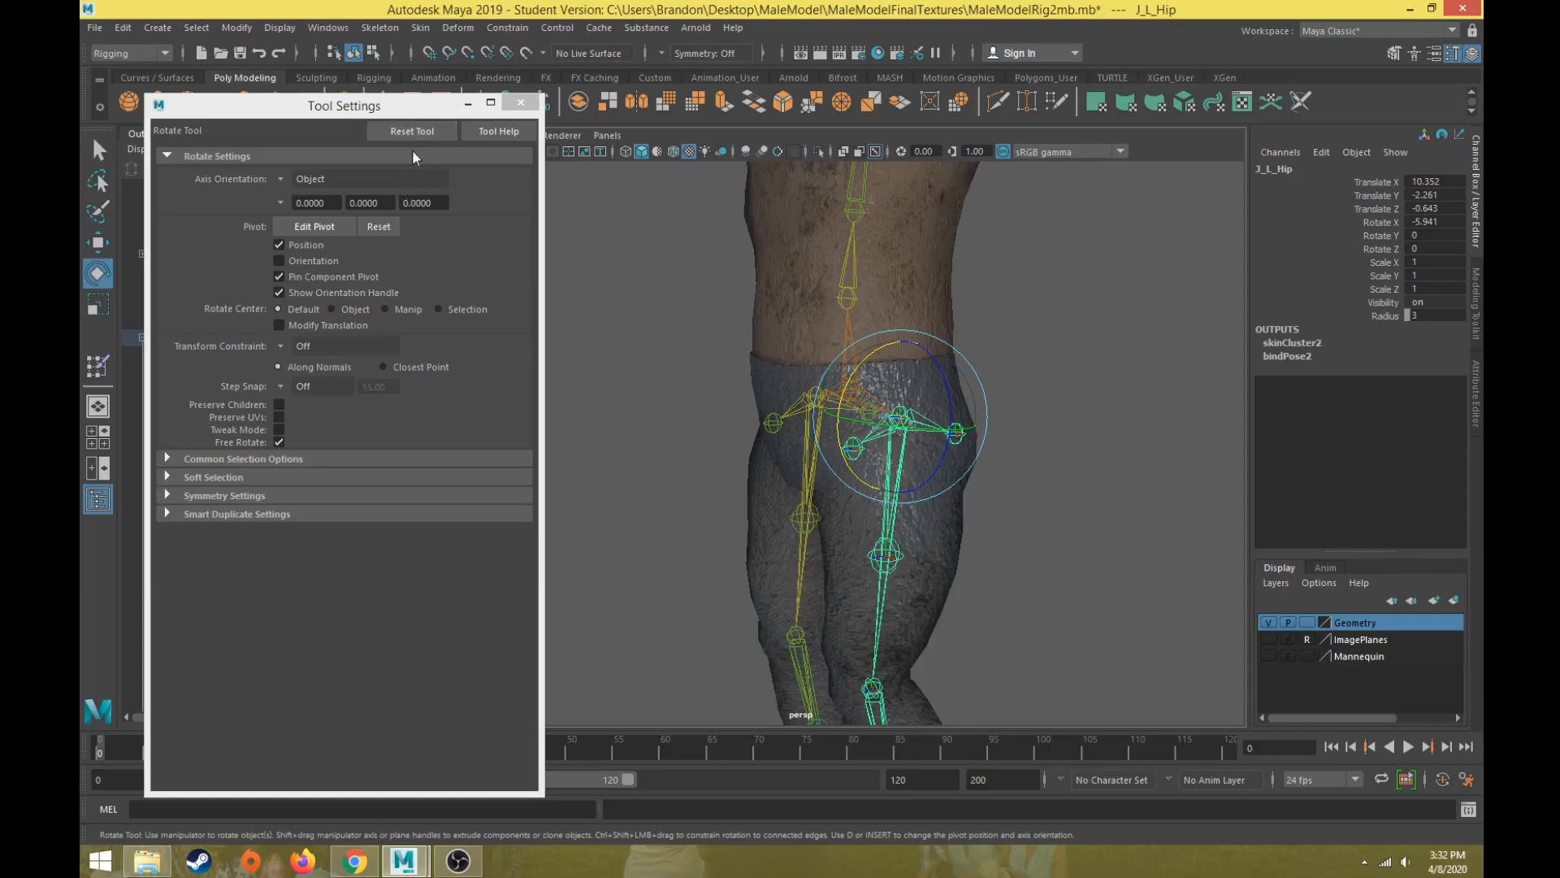
click(520, 103)
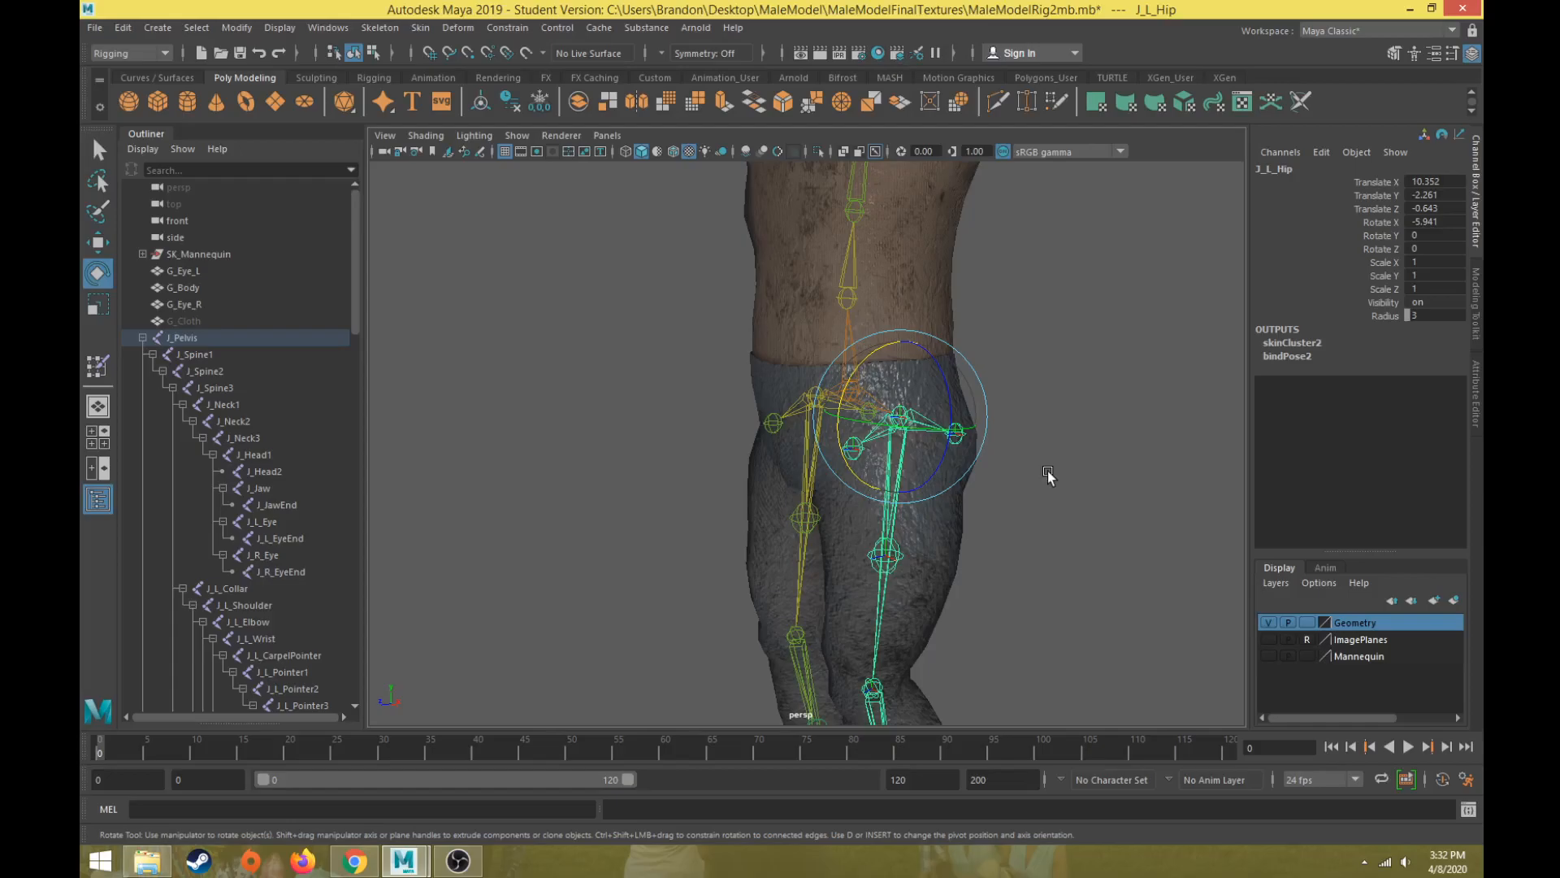
alt+middle_drag(958, 487, 845, 441)
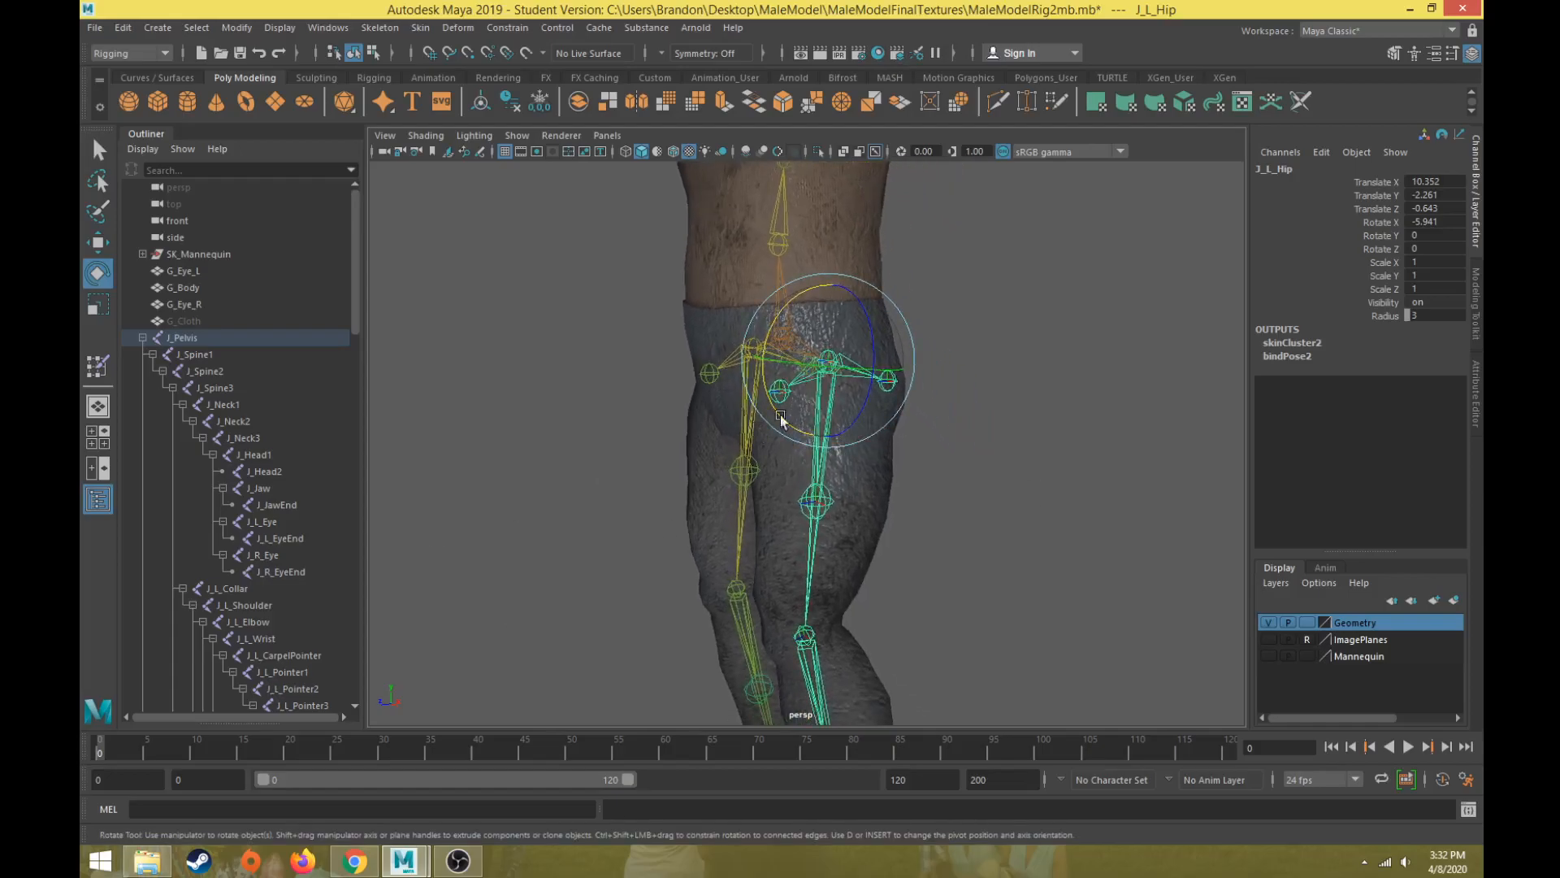
- Try another test rotation of the left hip joint and undo it
alt+drag(797, 408, 738, 432)
drag(805, 330, 728, 376)
key(ctrl+z)
- Try rotating several other skeleton joints to test how the mesh deforms, undoing each rotation
alt+middle_drag(732, 272, 715, 473)
alt+drag(715, 473, 786, 434)
click(850, 350)
drag(892, 306, 895, 383)
key(ctrl+z)
click(944, 287)
click(730, 310)
drag(782, 260, 797, 328)
key(ctrl+z)
alt+drag(835, 452, 648, 400)
click(693, 417)
scroll(647, 400, up, 3)
drag(602, 340, 635, 334)
key(ctrl+z)
click(423, 328)
click(674, 305)
mouse_move(647, 244)
mouse_down()
mouse_move(582, 260)
mouse_move(610, 250)
mouse_move(578, 276)
mouse_move(637, 242)
mouse_up()
key(ctrl+z)
key(ctrl+z)
scroll(644, 433, down, 2)
key(ctrl+z)
scroll(651, 432, up, 2)
key(ctrl+z)
- Reselect the J_L_Hip joint and return the timeline to frame 0
scroll(674, 450, down, 4)
alt+drag(731, 463, 890, 465)
scroll(794, 463, up, 3)
alt+middle_drag(794, 464, 927, 418)
alt+drag(927, 418, 825, 433)
click(819, 432)
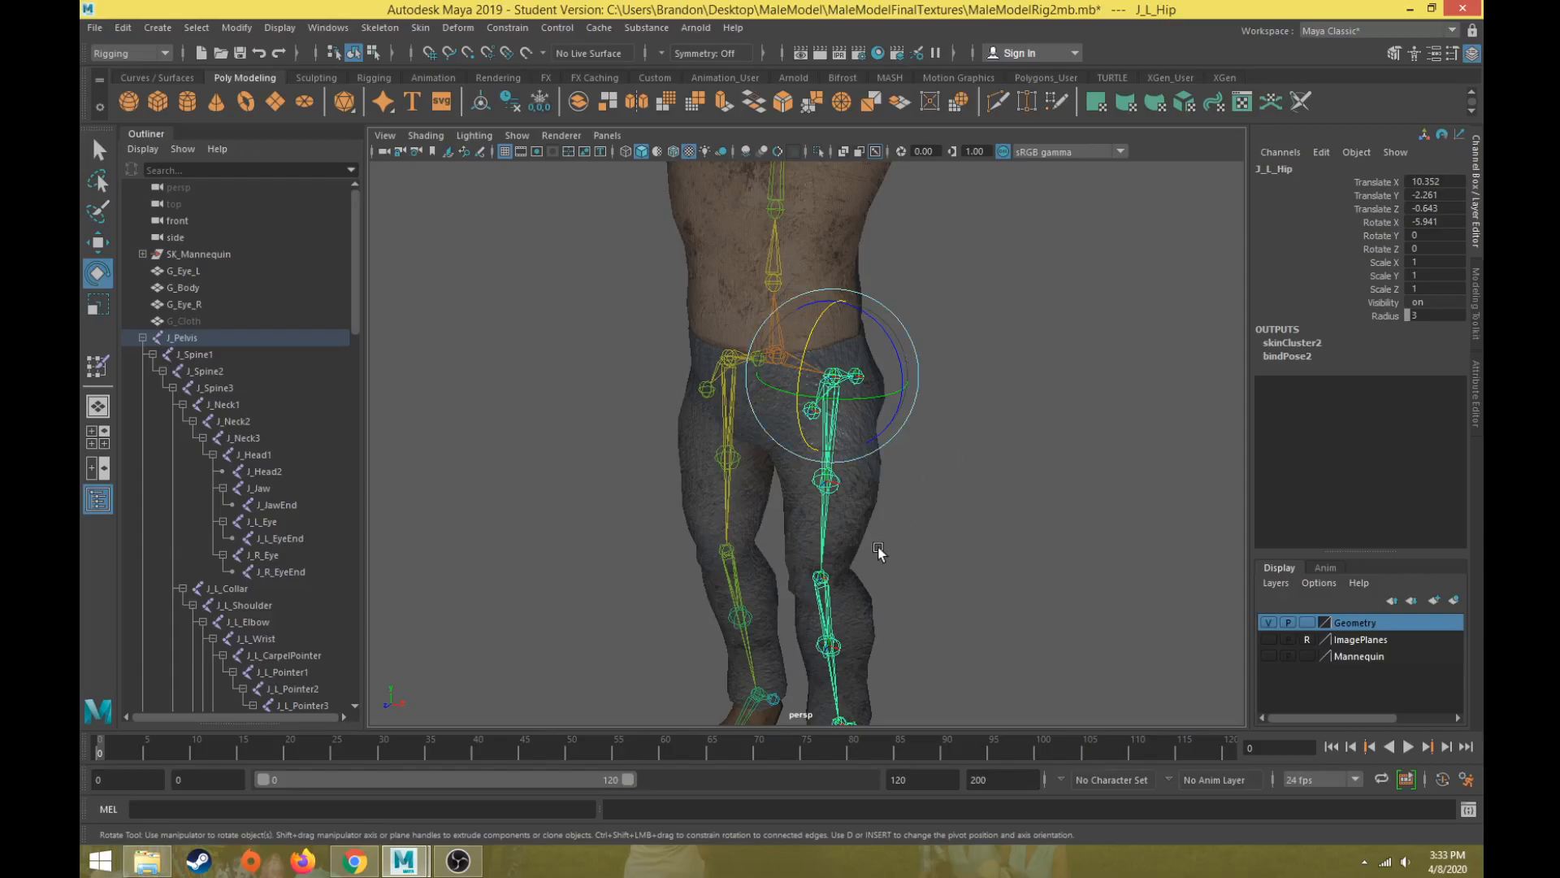
click(959, 490)
click(836, 382)
drag(544, 744, 94, 743)
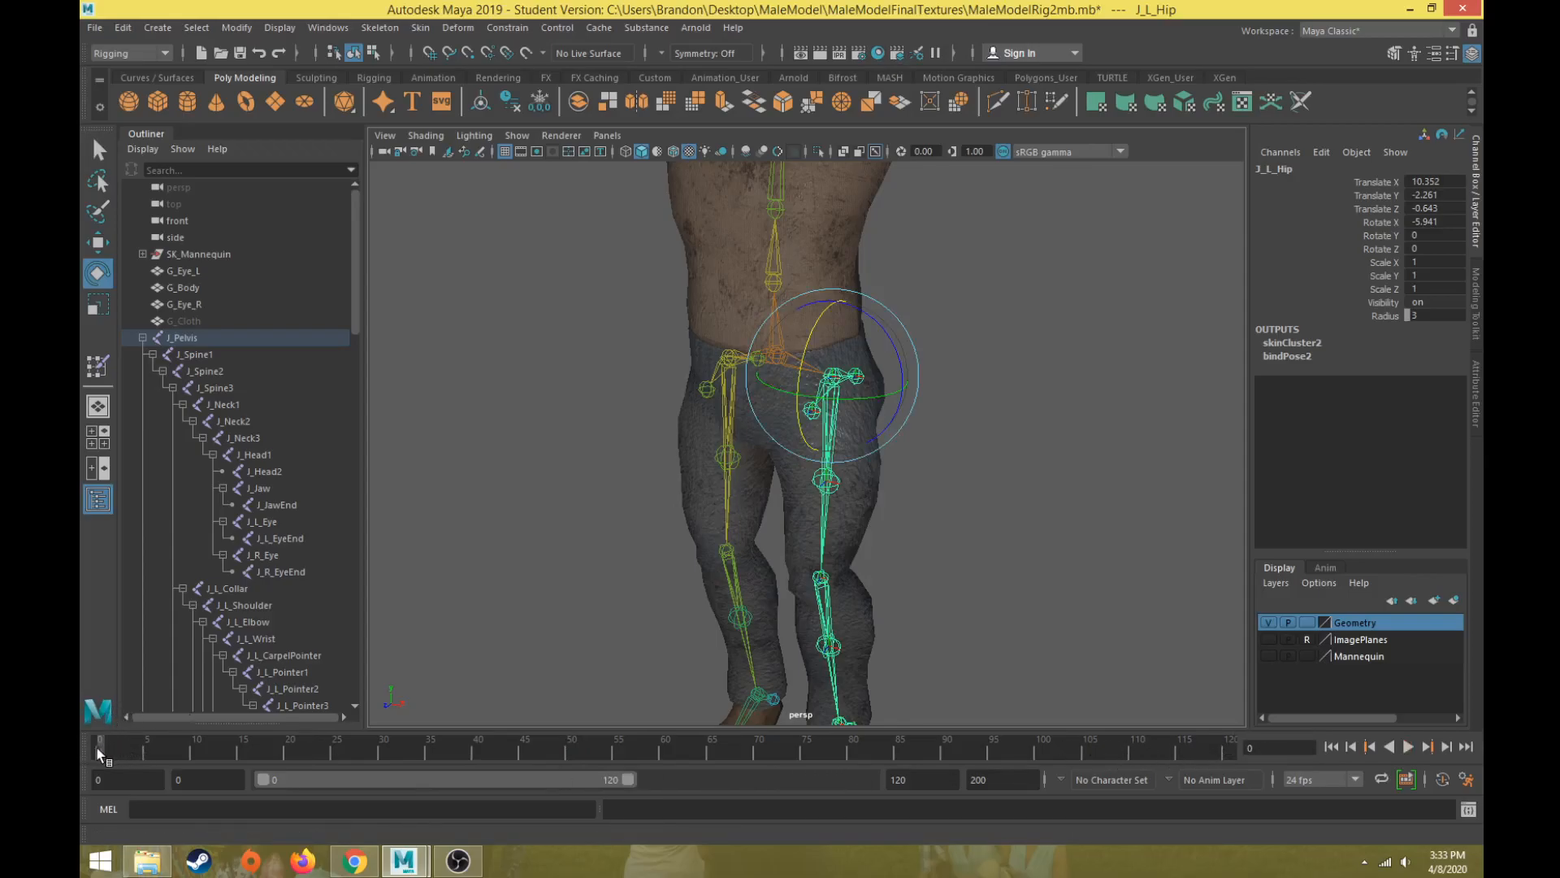
- Set a keyframe for the J_L_Hip joint's rest pose at frame 0
scroll(849, 525, up, 2)
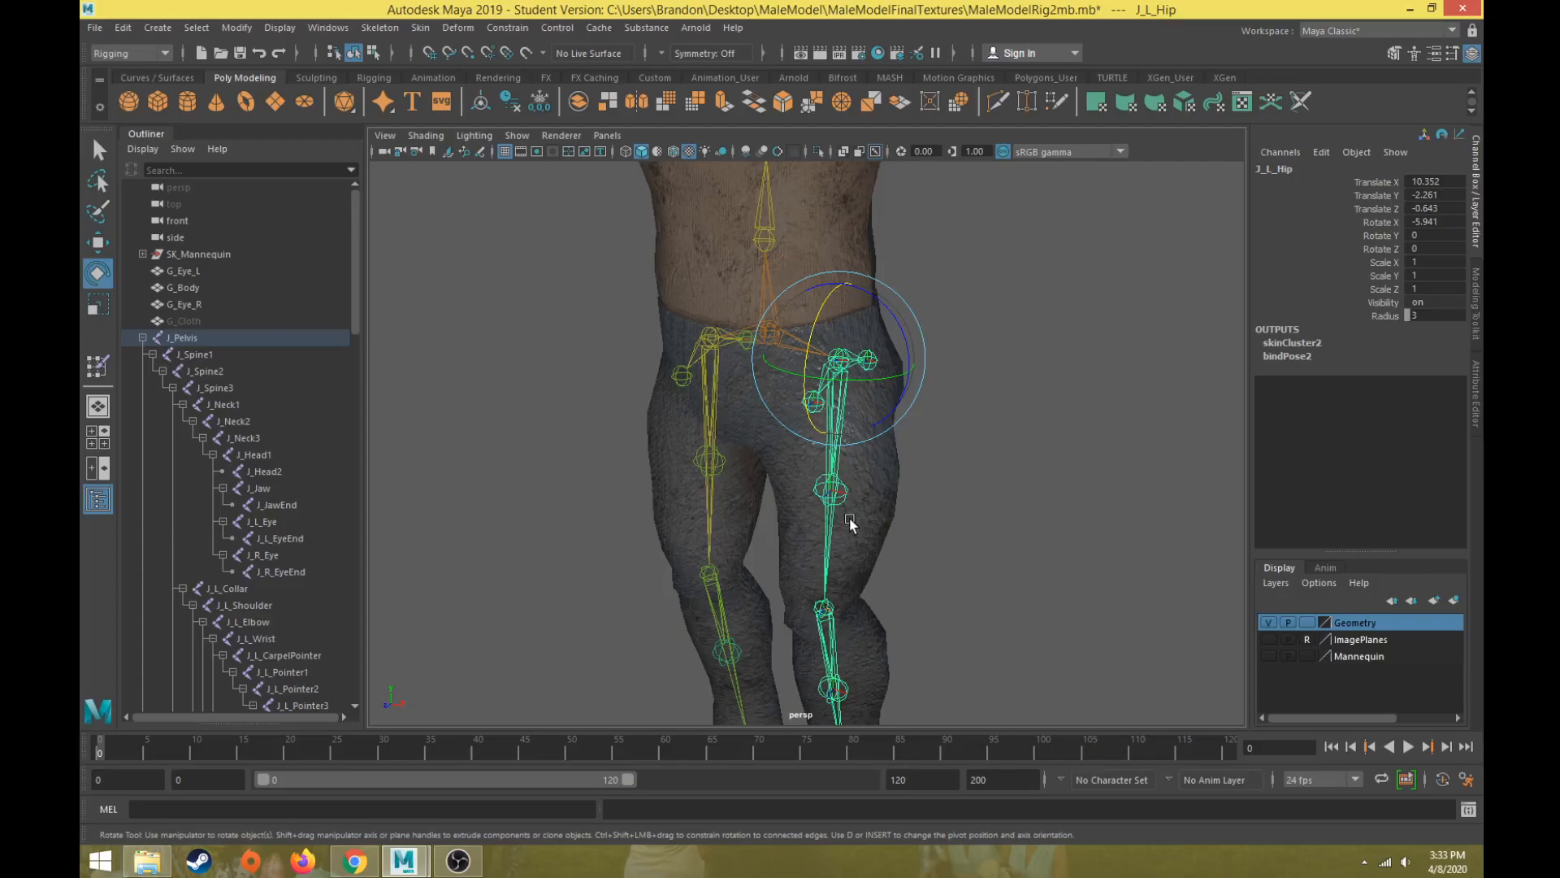
scroll(827, 530, down, 3)
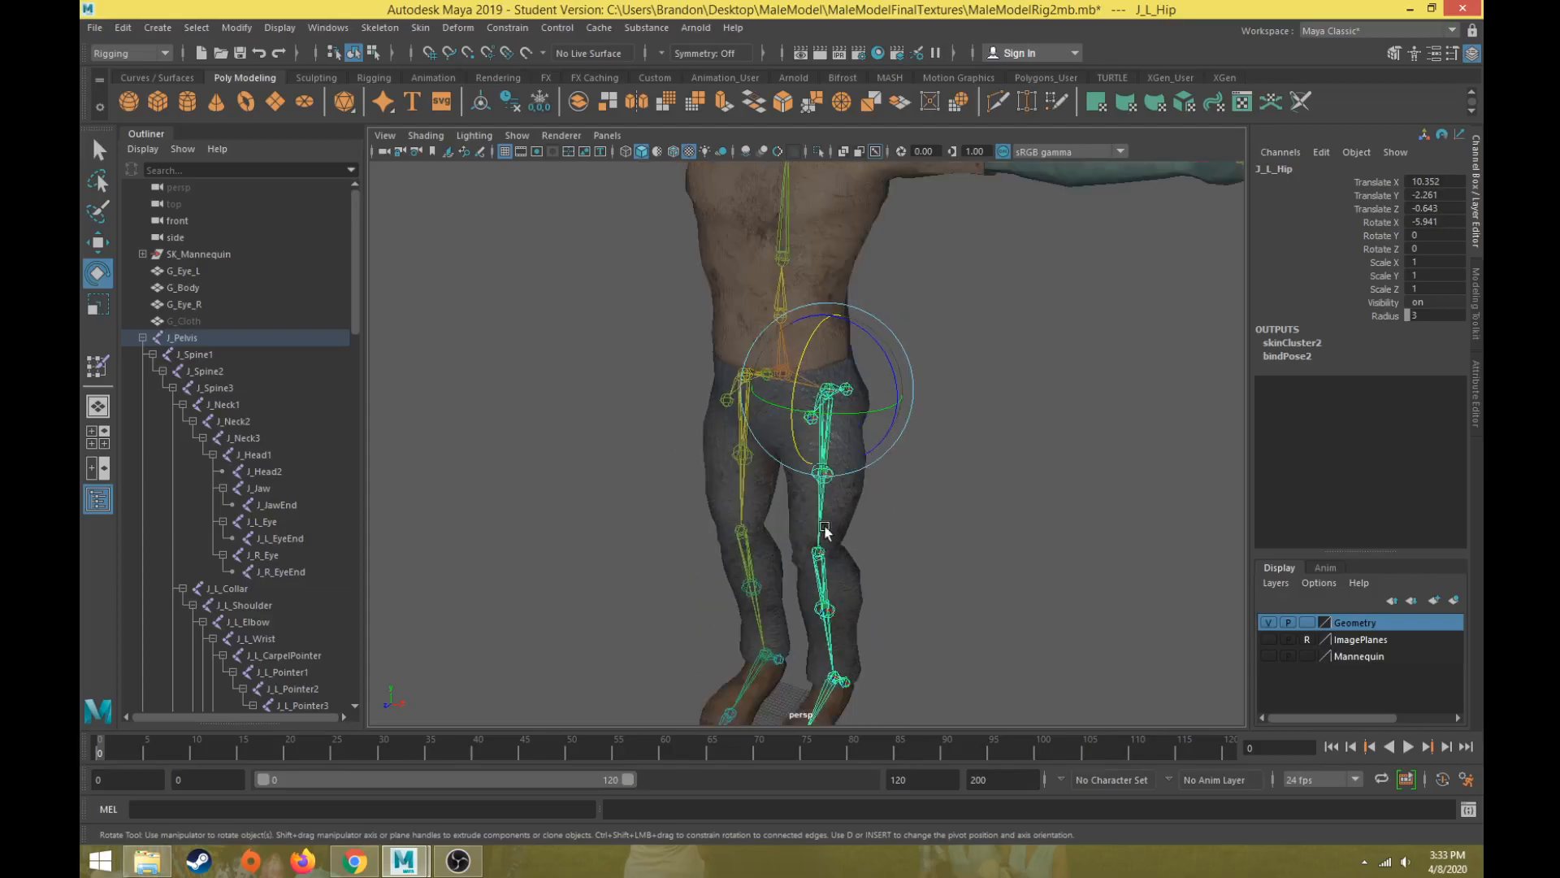
scroll(824, 545, up, 5)
alt+drag(825, 547, 773, 549)
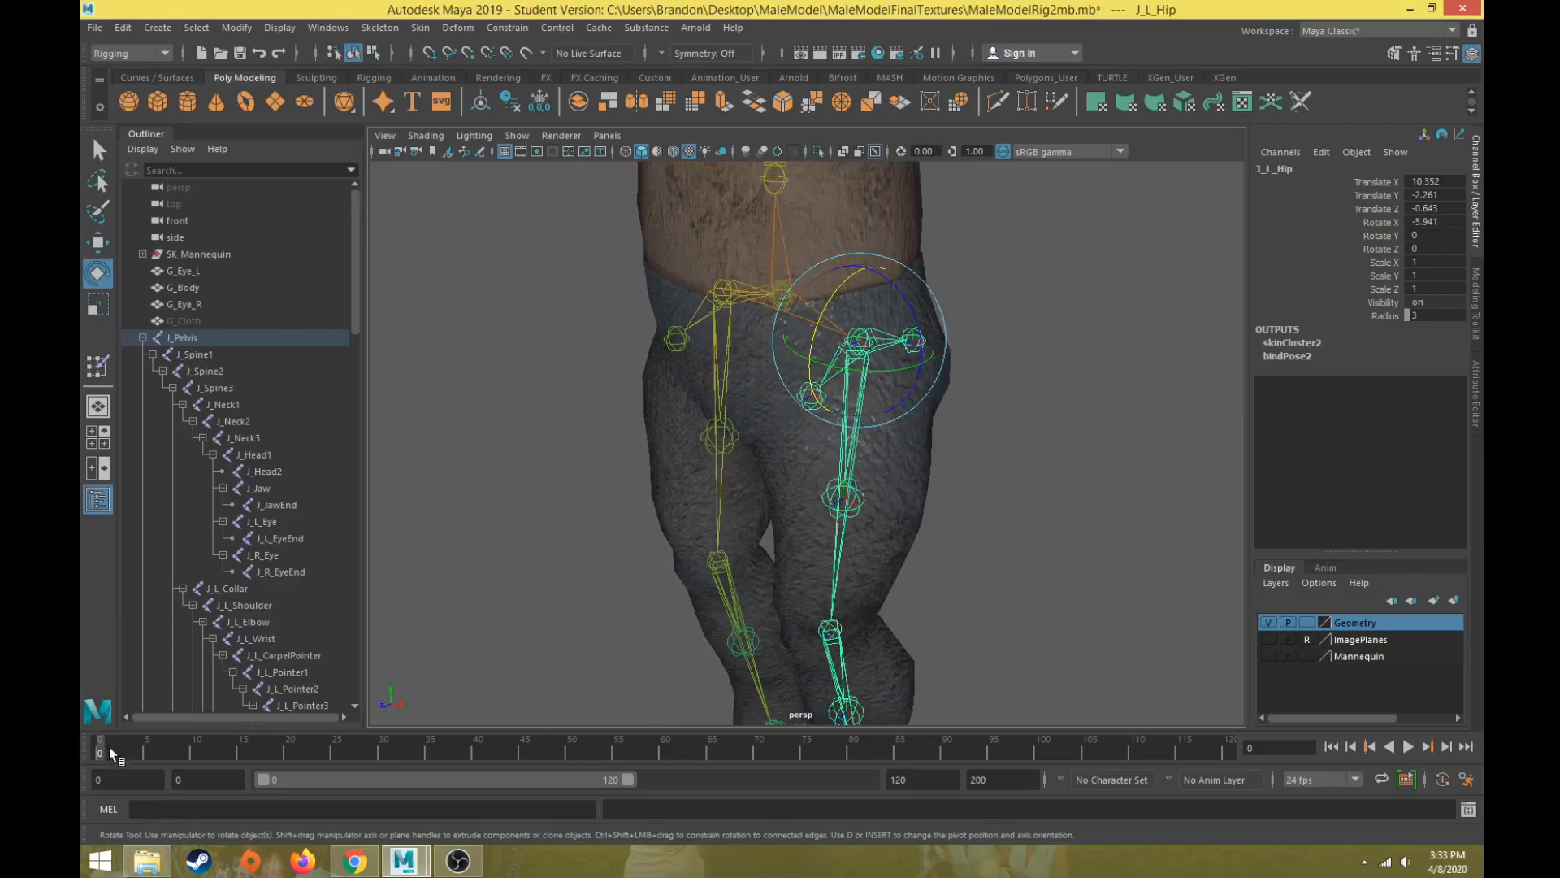
mouse_move(103, 749)
mouse_down()
mouse_move(408, 749)
mouse_move(80, 756)
mouse_up()
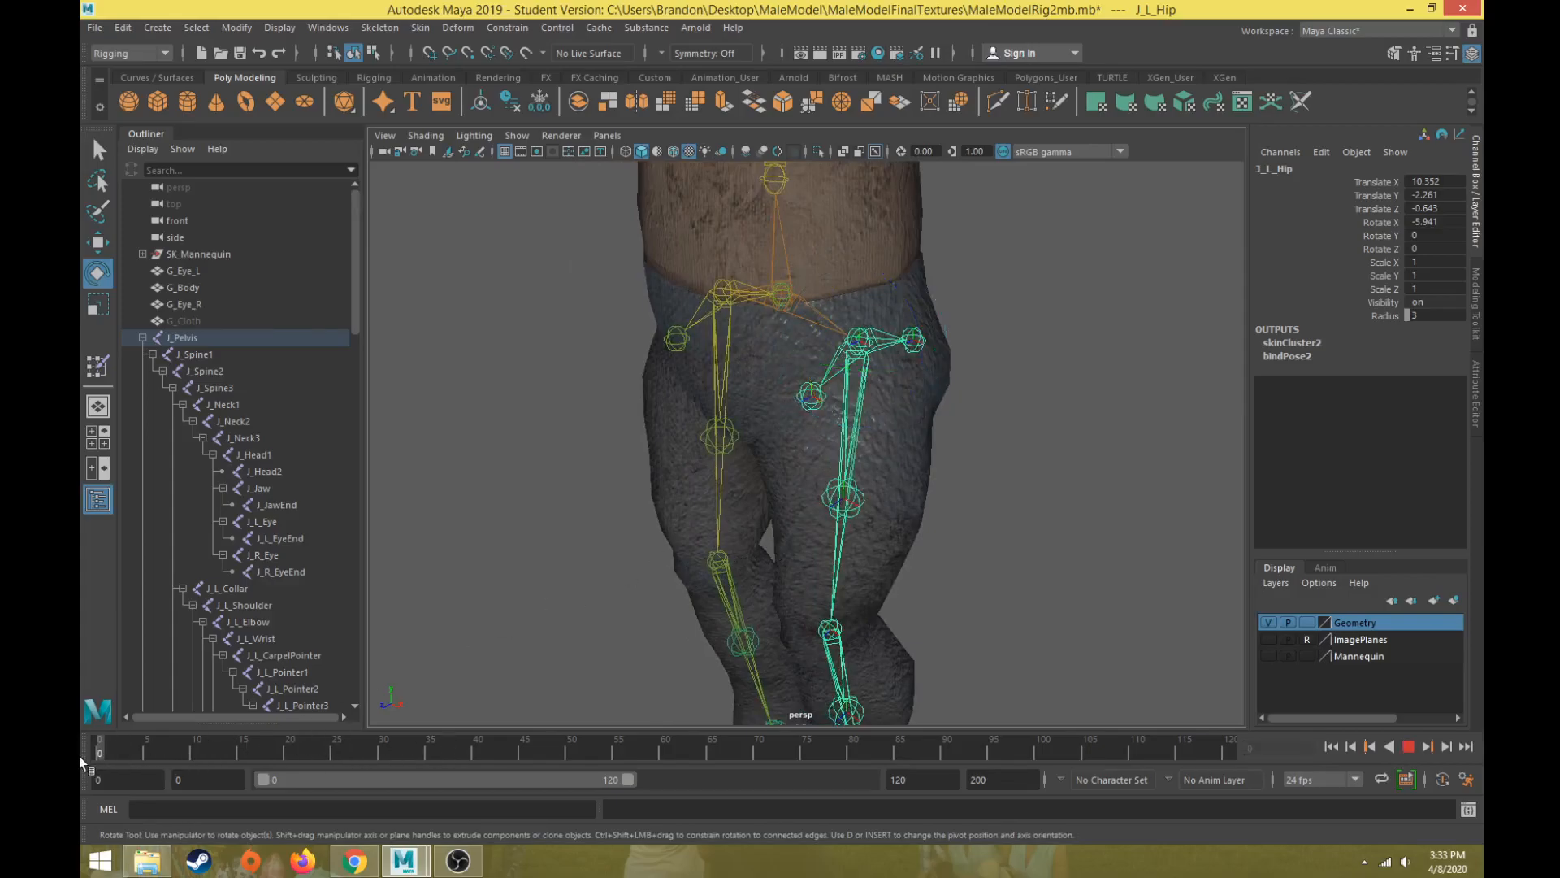
key(w)
alt+drag(777, 388, 754, 404)
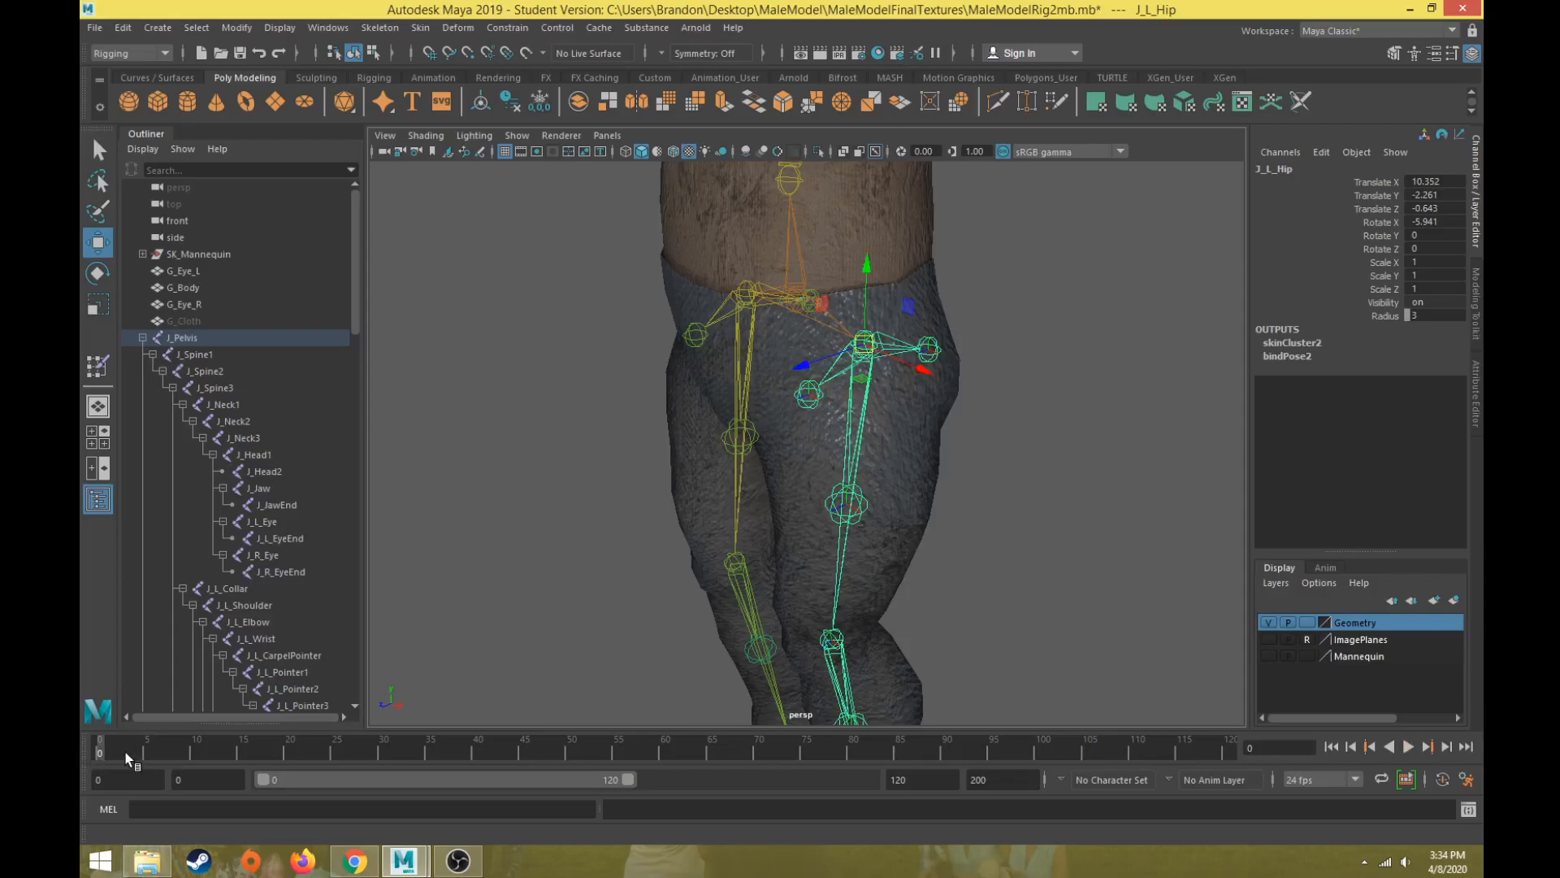
key(s)
- At frame 20, raise the left leg forward by rotating J_L_Hip to about -88 degrees in X, and key the pose
drag(134, 747, 252, 757)
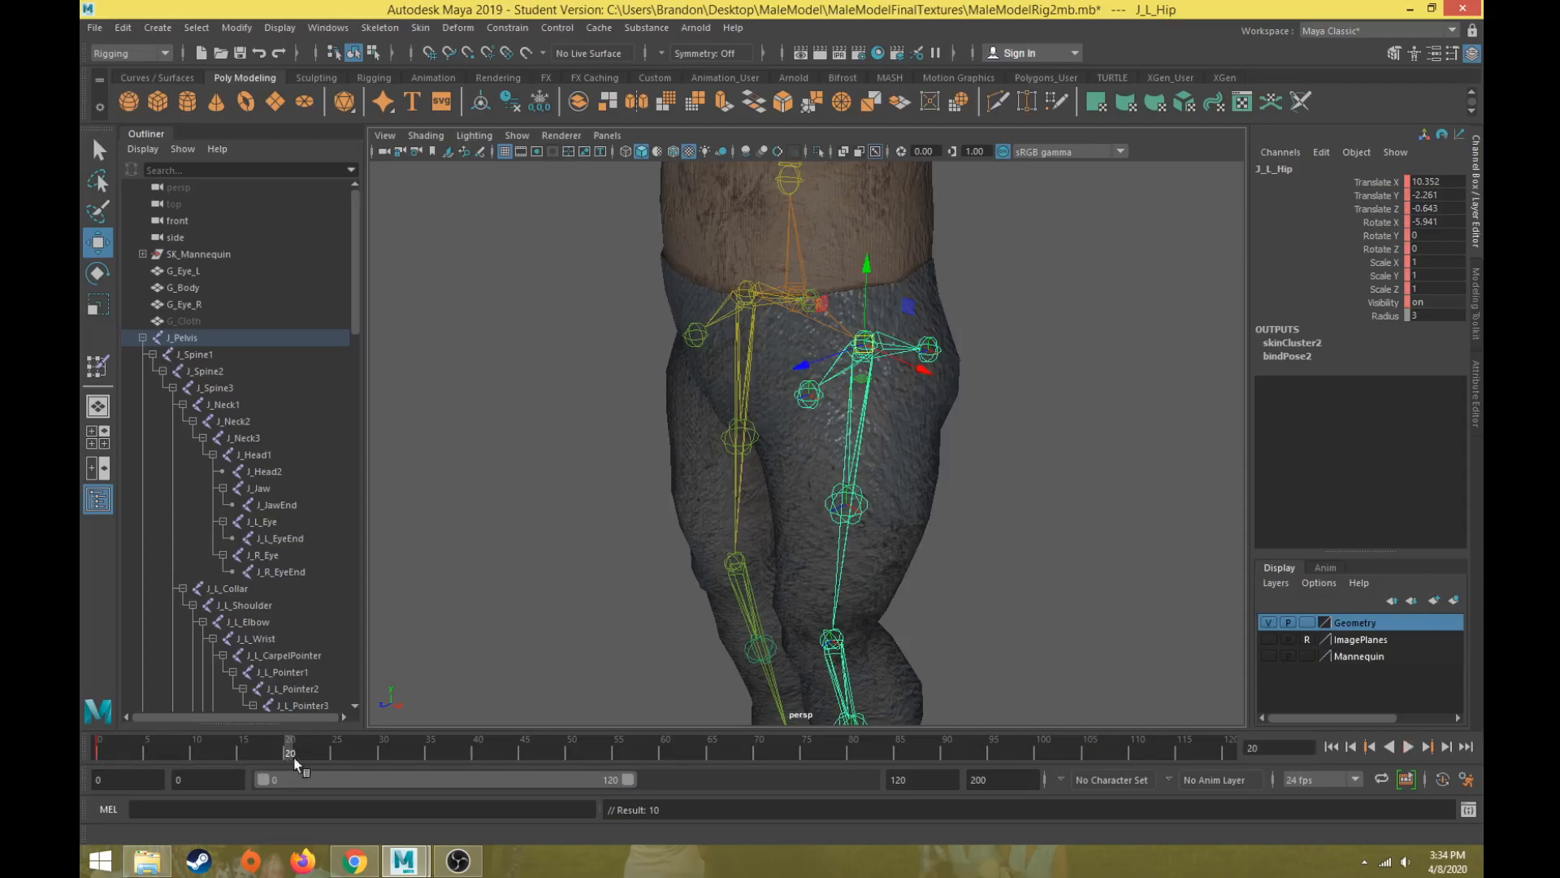
key(e)
alt+right_drag(876, 463, 793, 439)
alt+drag(792, 437, 742, 436)
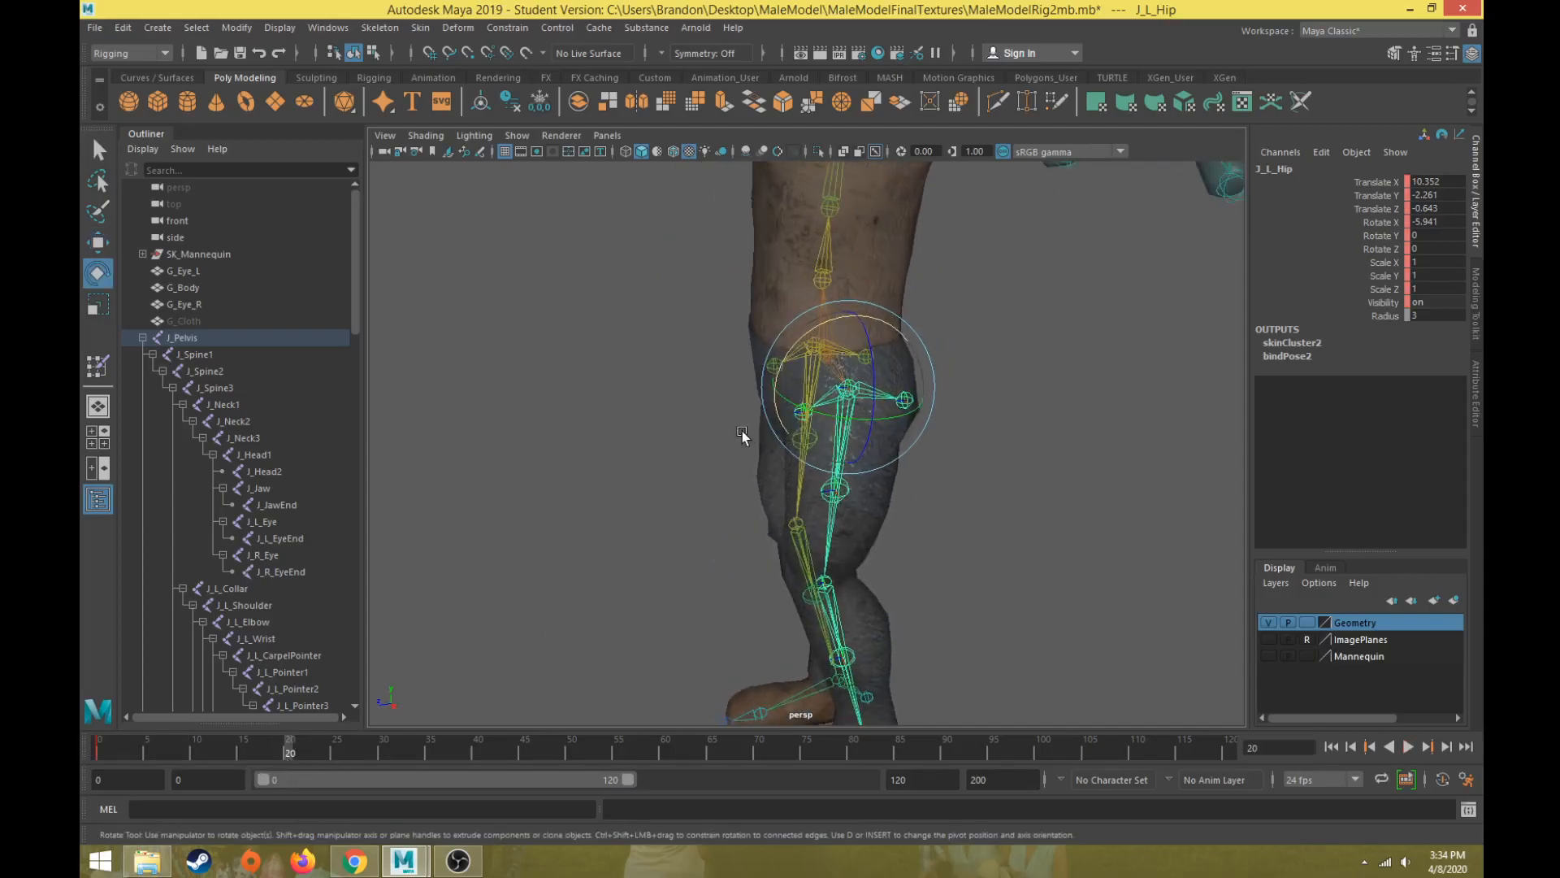
alt+right_drag(741, 480, 718, 442)
alt+middle_drag(718, 442, 687, 398)
drag(746, 269, 858, 217)
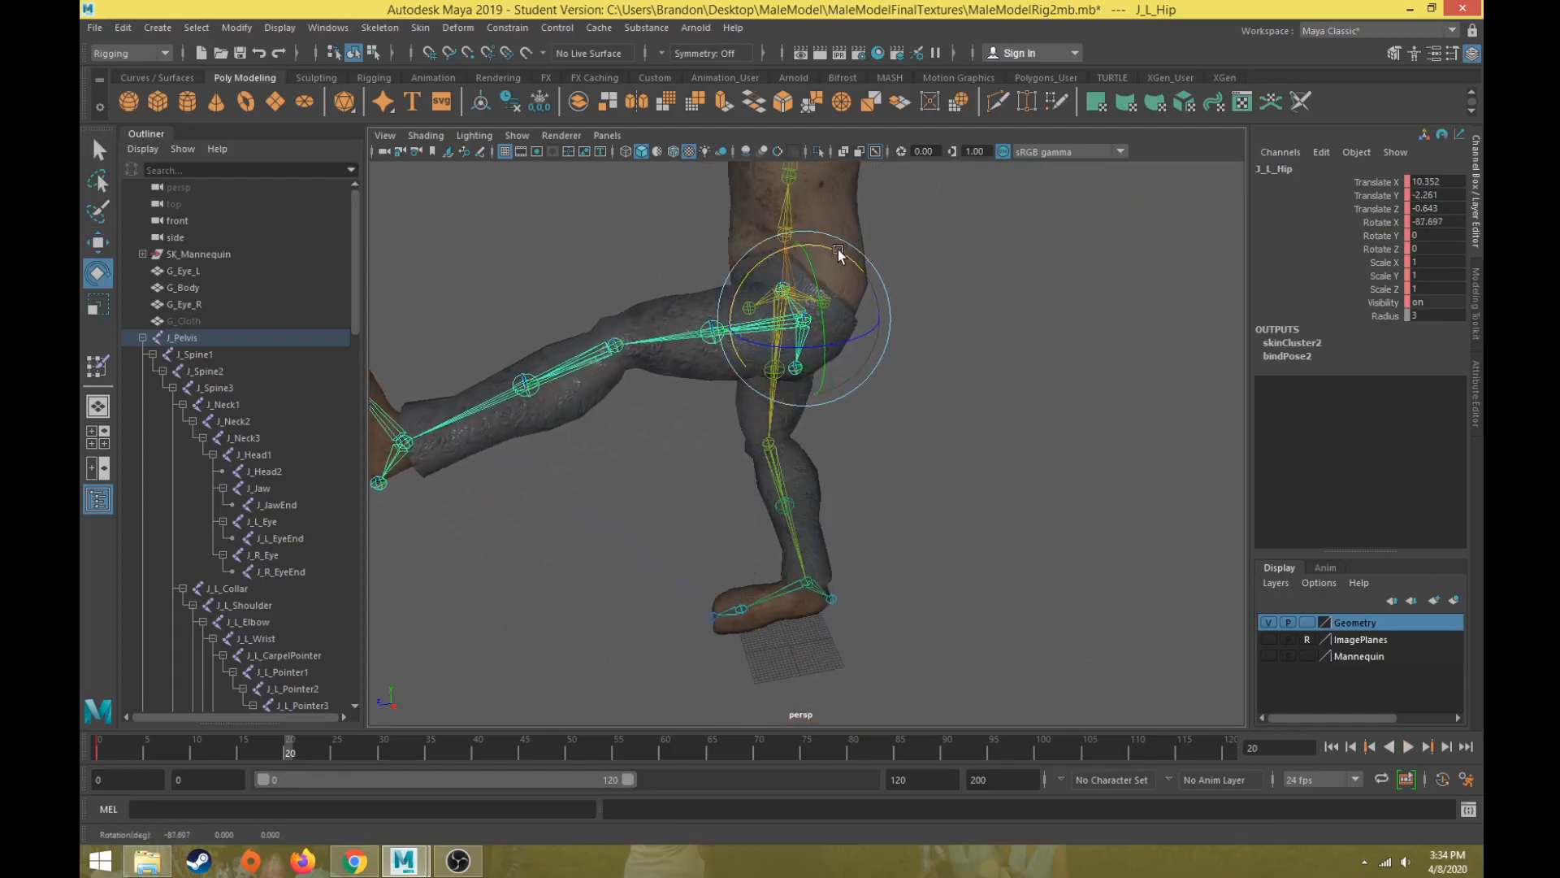
scroll(705, 408, up, 5)
alt+drag(698, 393, 924, 527)
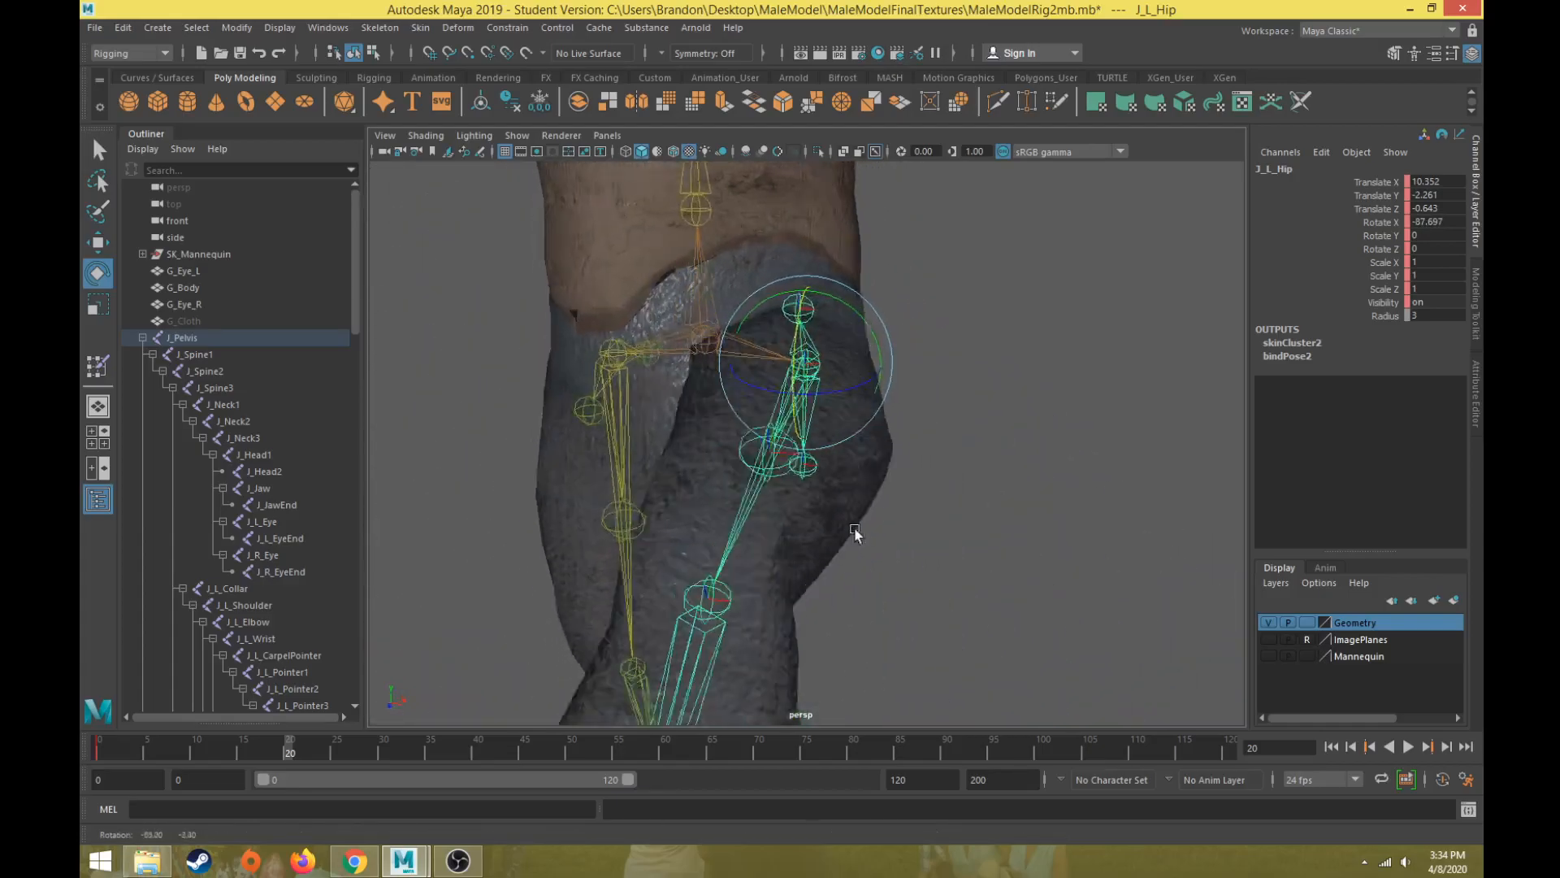
alt+drag(855, 533, 650, 535)
key(s)
- At frame 40, swing the left leg backward by rotating J_L_Hip to about 64 degrees in X, and key the pose
key(alt+v)
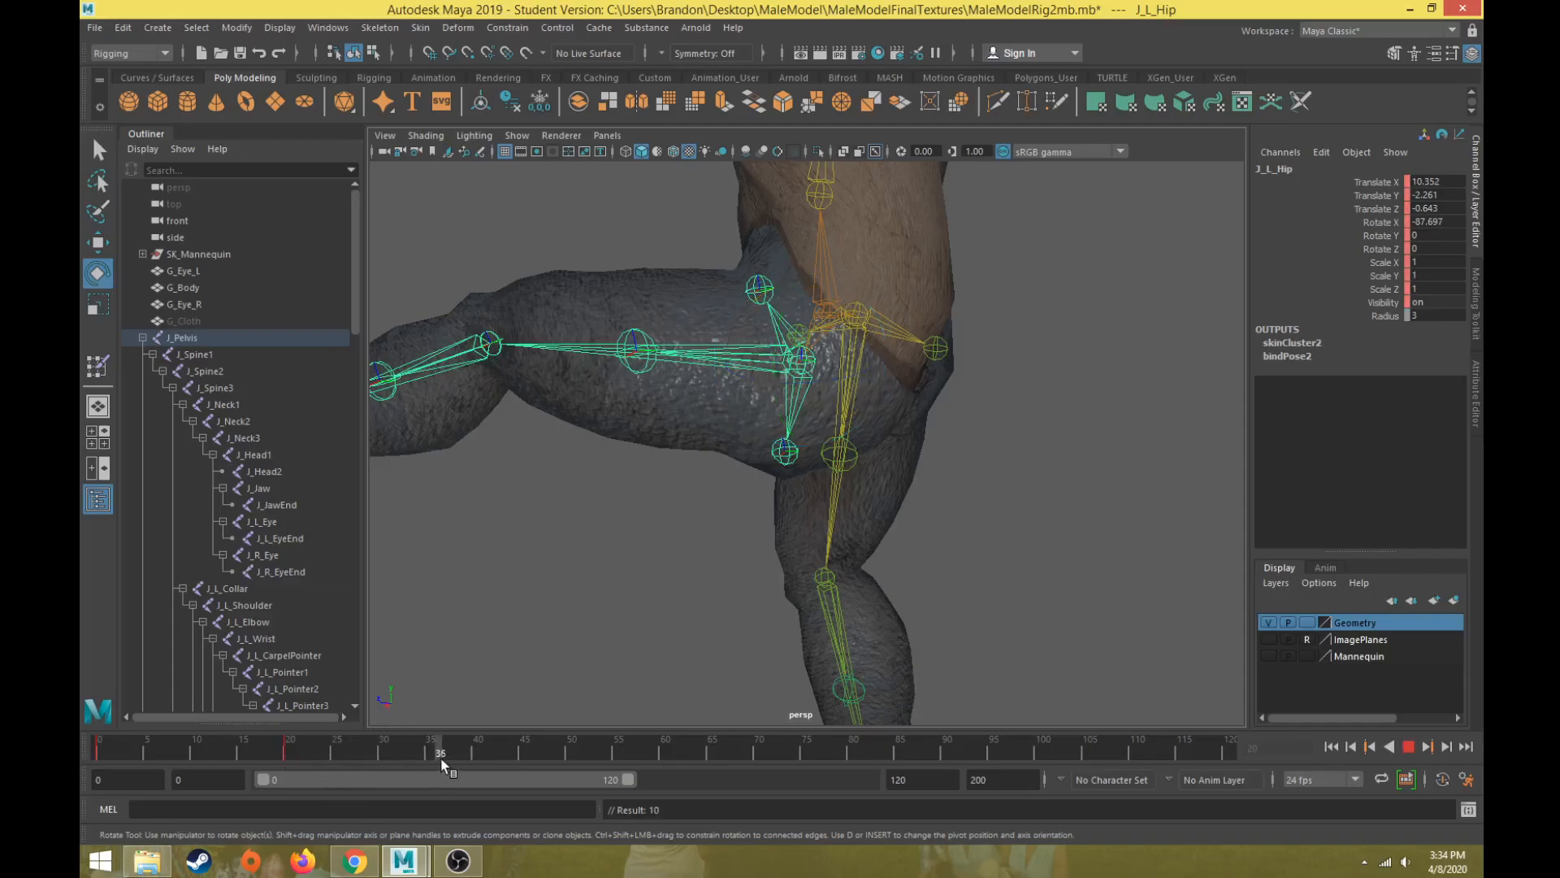
click(477, 753)
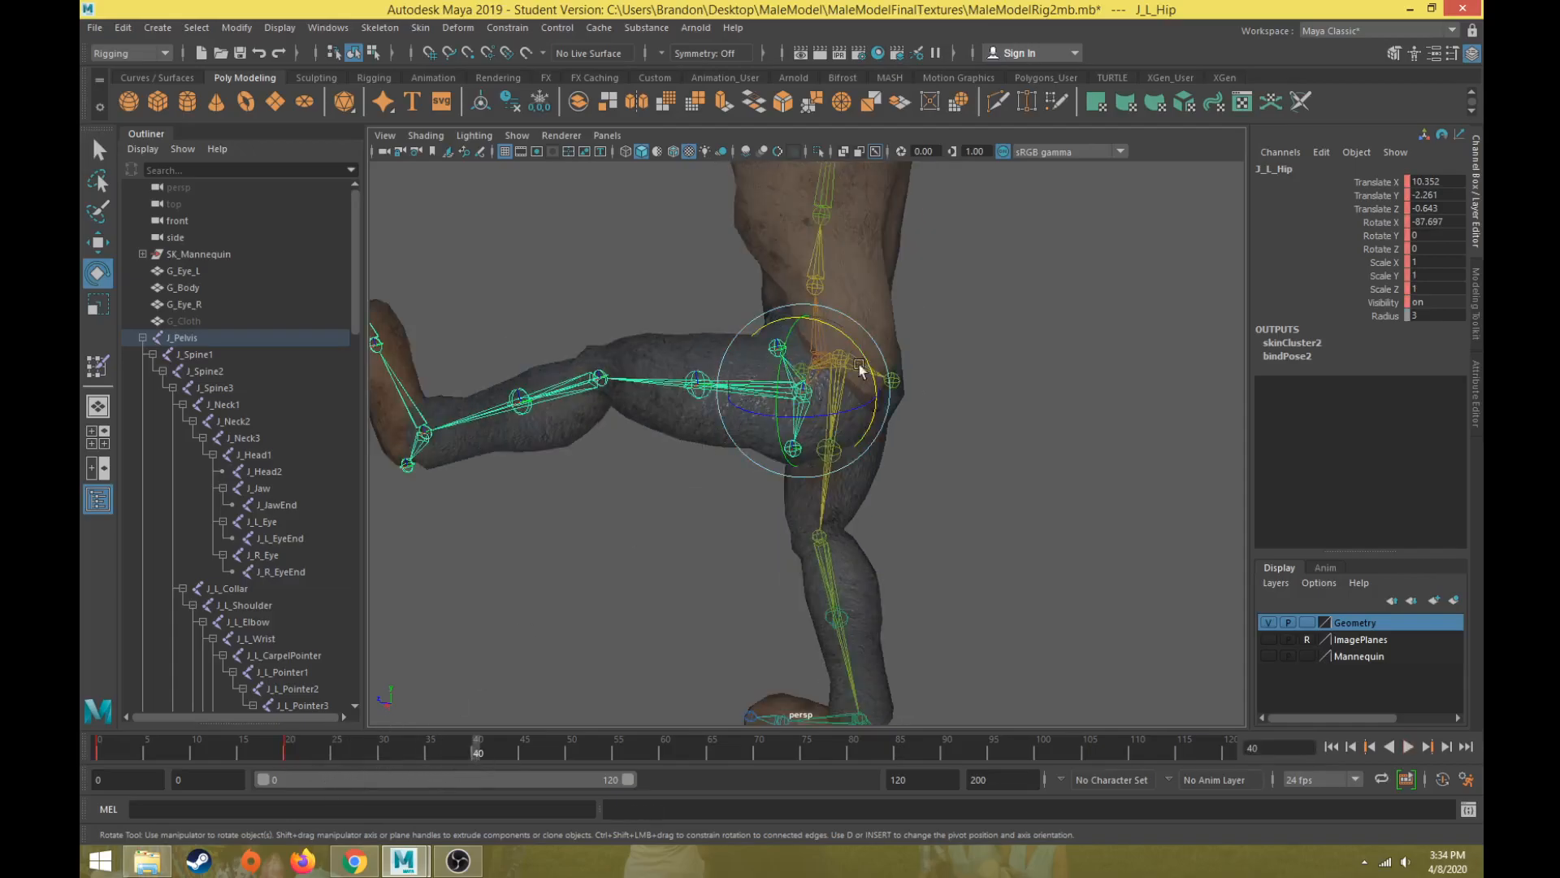
drag(864, 357, 620, 435)
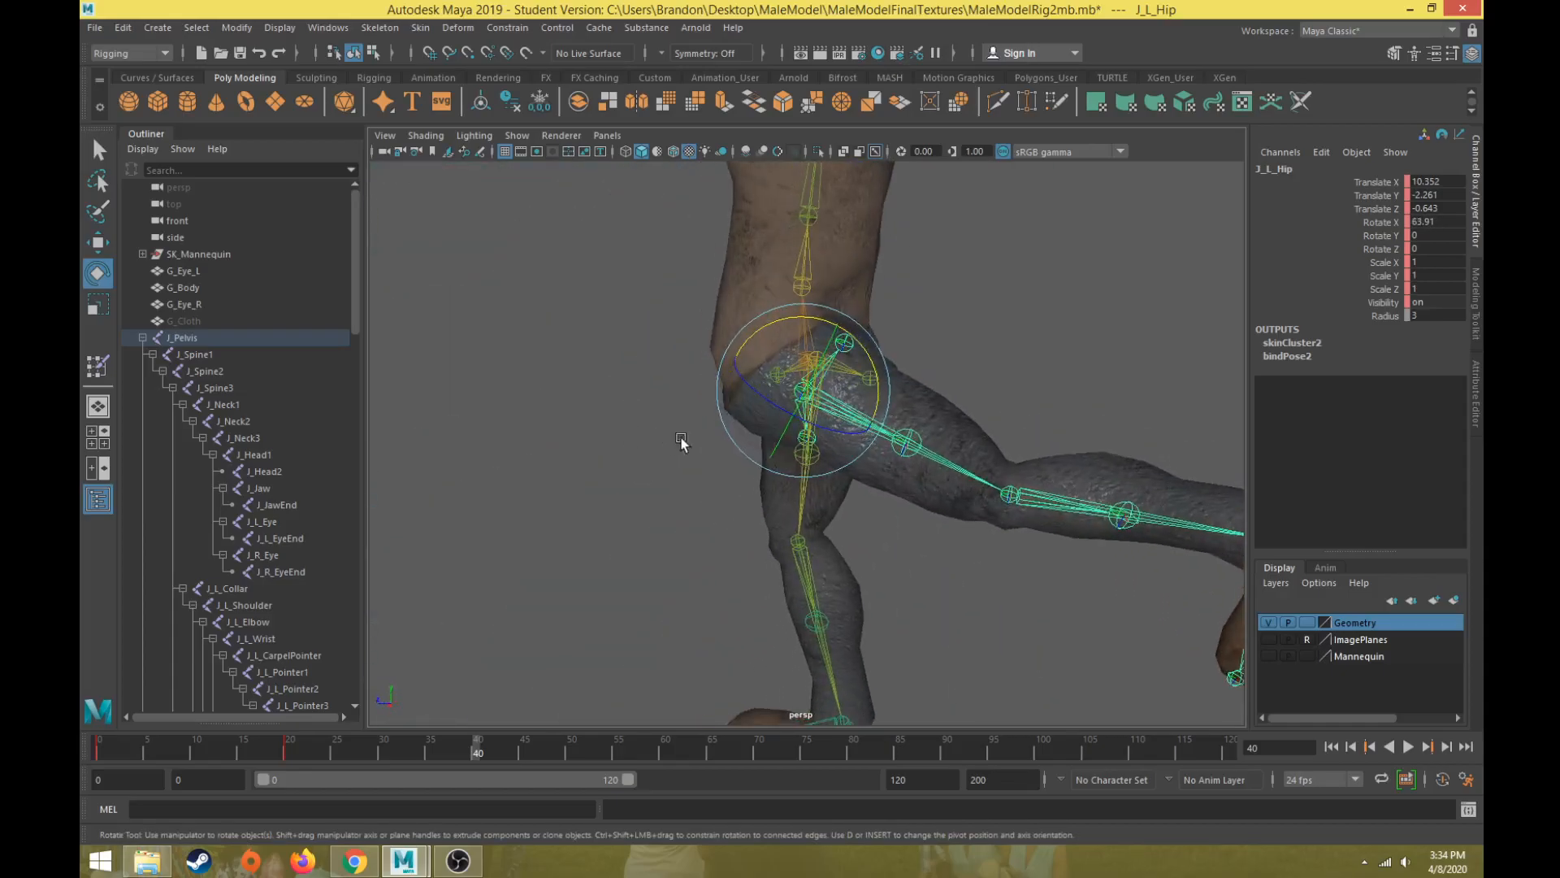
key(s)
- Copy the J_L_Hip rest pose key from frame 0 and paste it at frame 60
drag(494, 754, 669, 752)
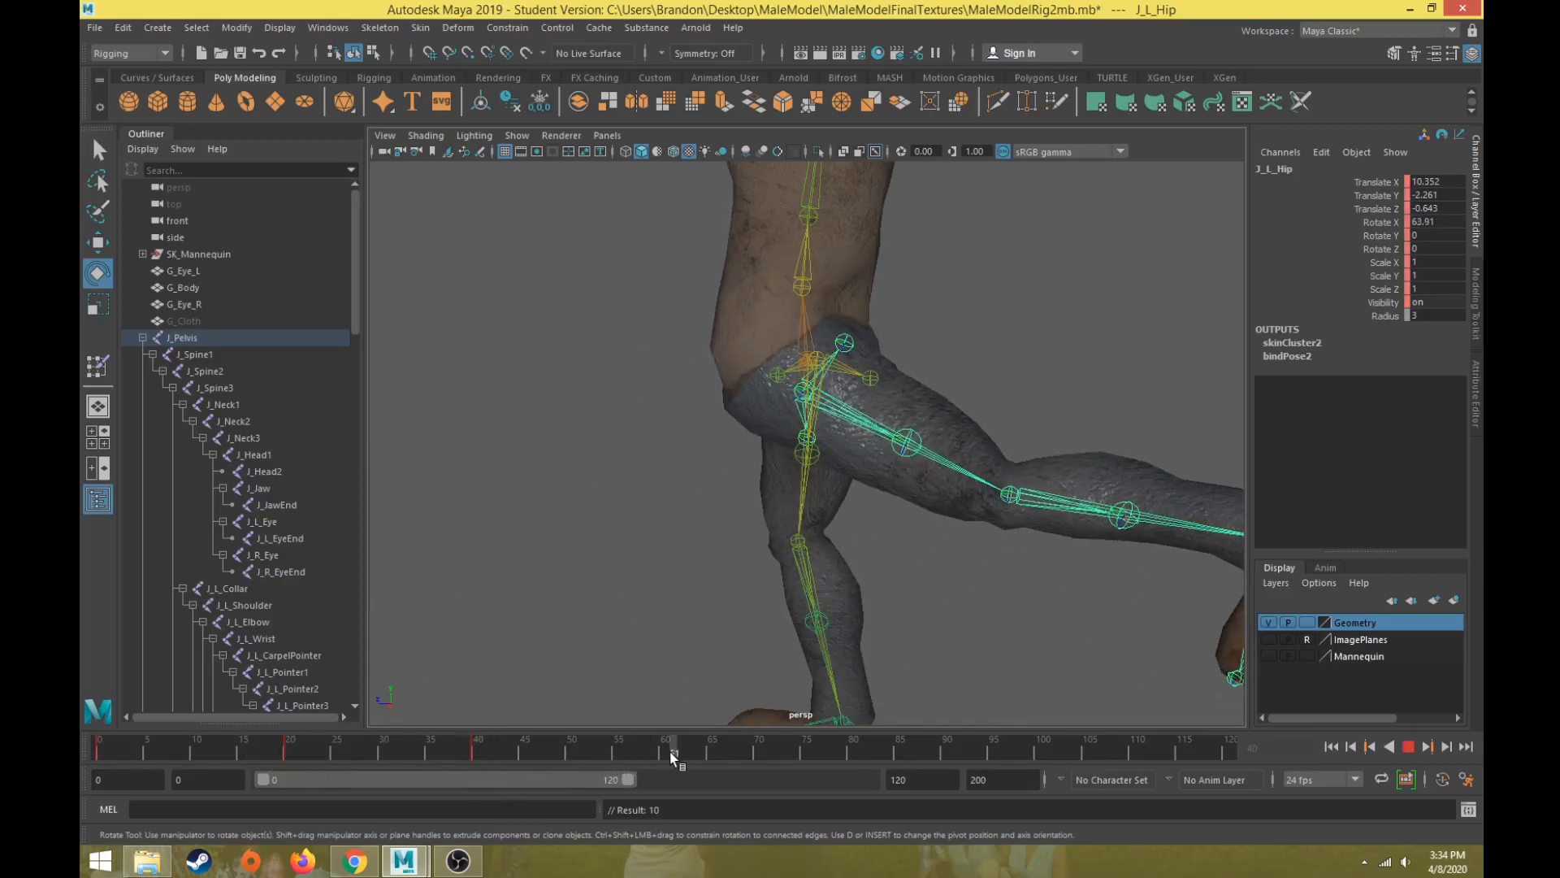
click(101, 753)
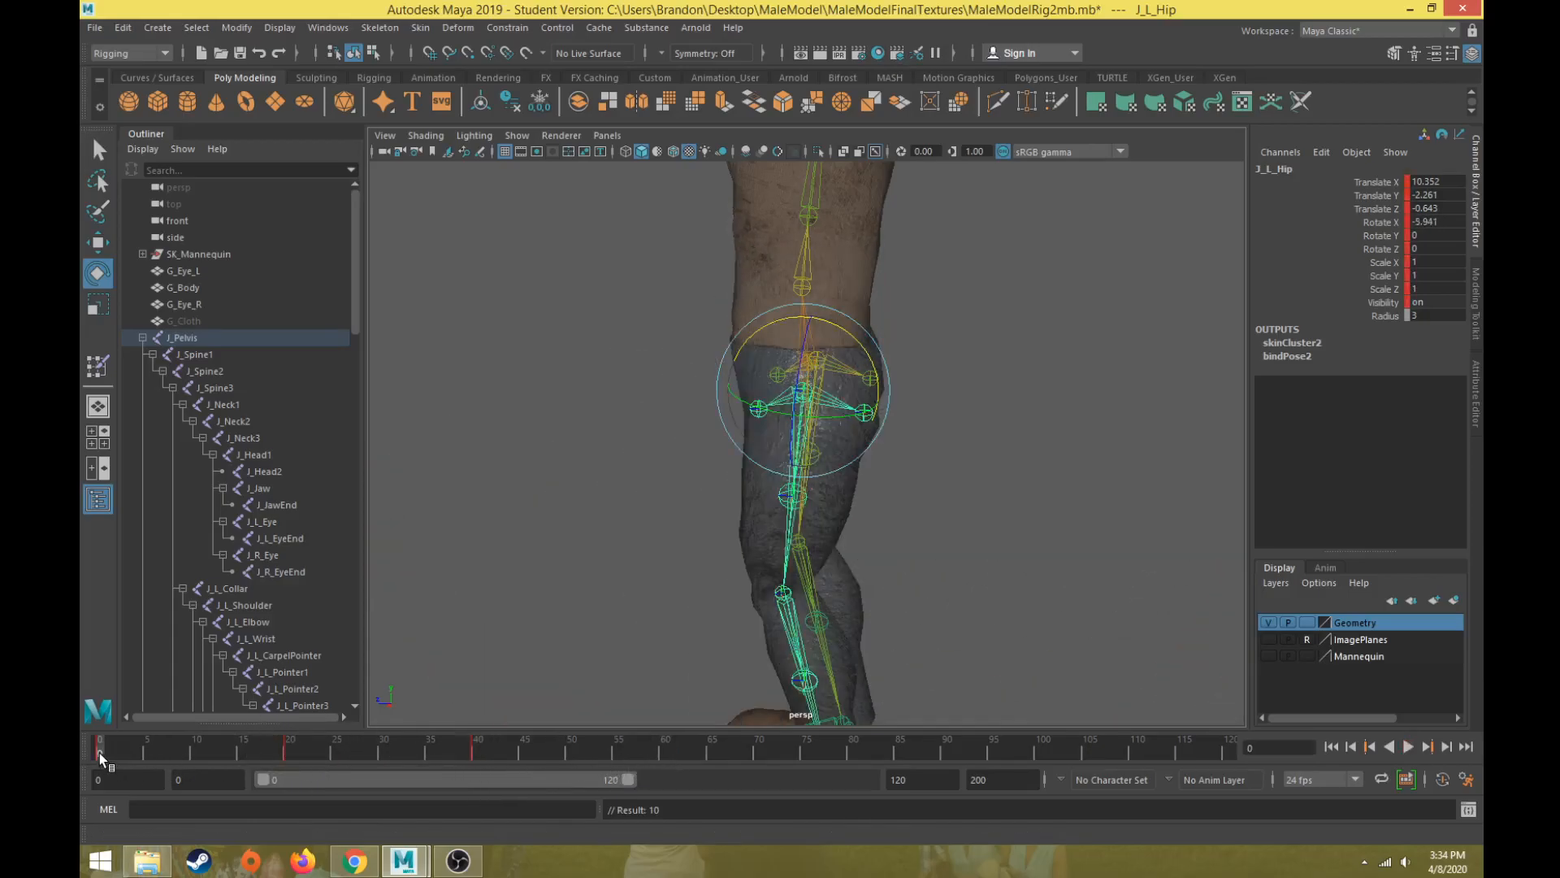
right_click(99, 753)
click(143, 490)
click(664, 749)
right_click(666, 749)
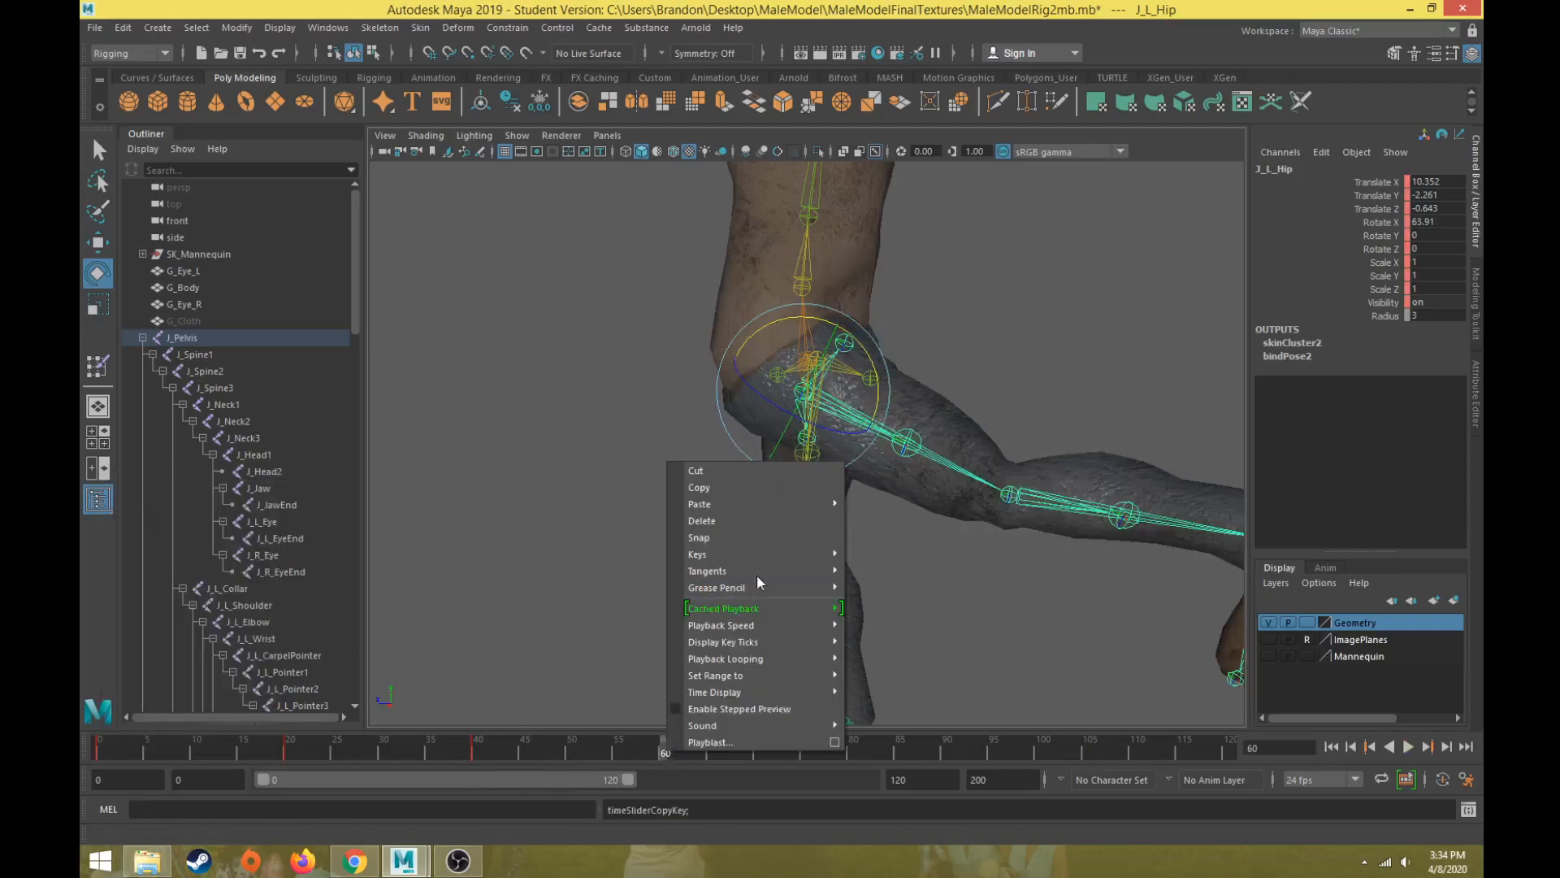
mouse_move(803, 502)
click(878, 510)
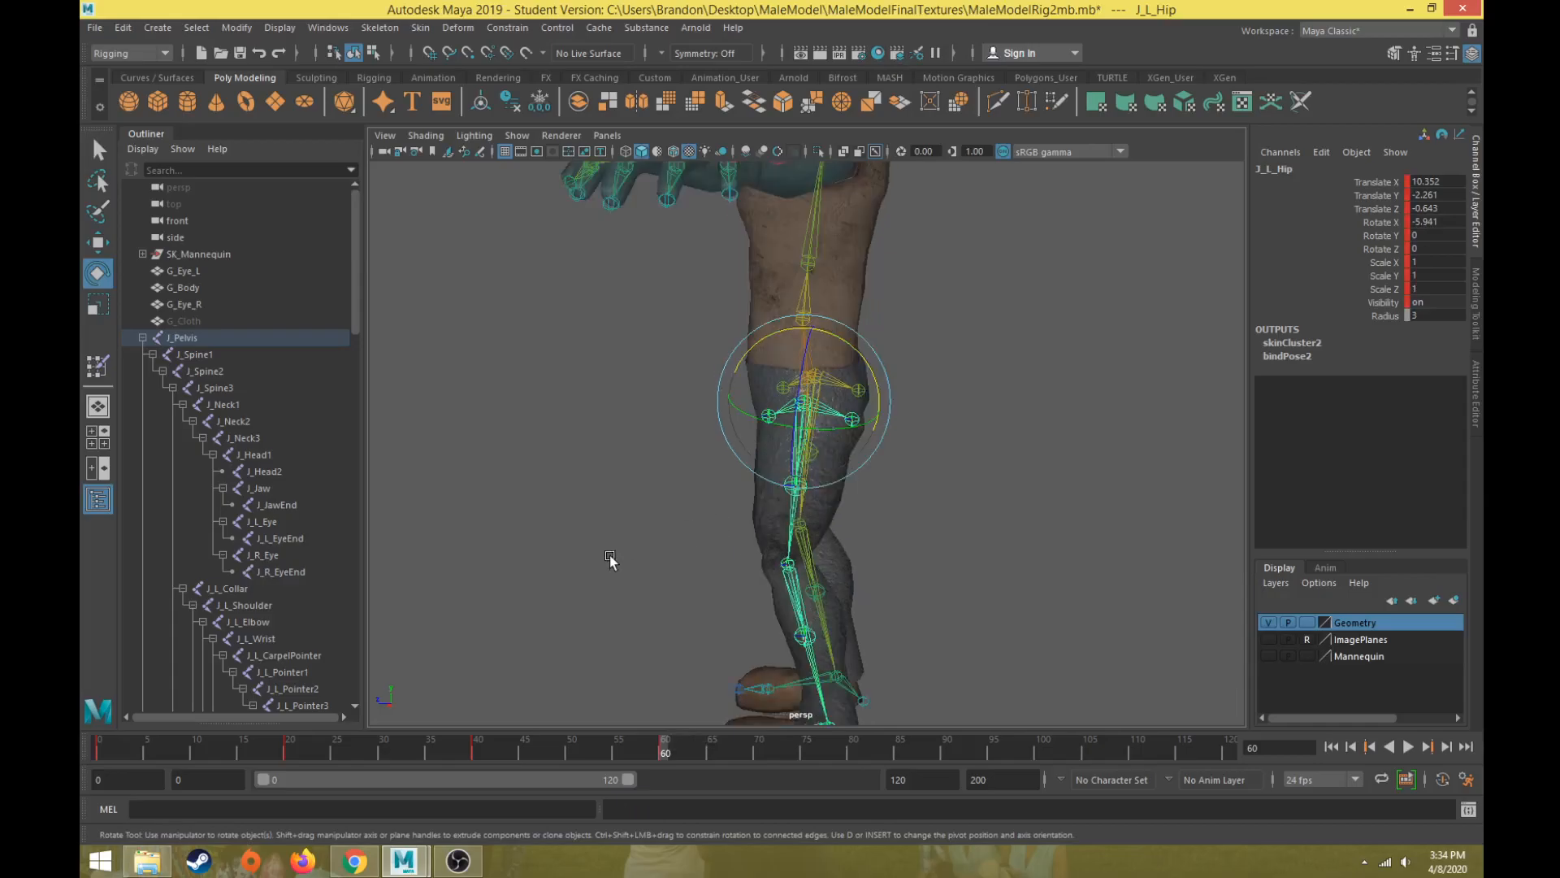
- At frame 80, rotate J_L_Hip sideways to about 57 degrees in Z to lift the left leg outward, and key the pose
alt+drag(611, 557, 859, 566)
alt+middle_drag(774, 610, 764, 478)
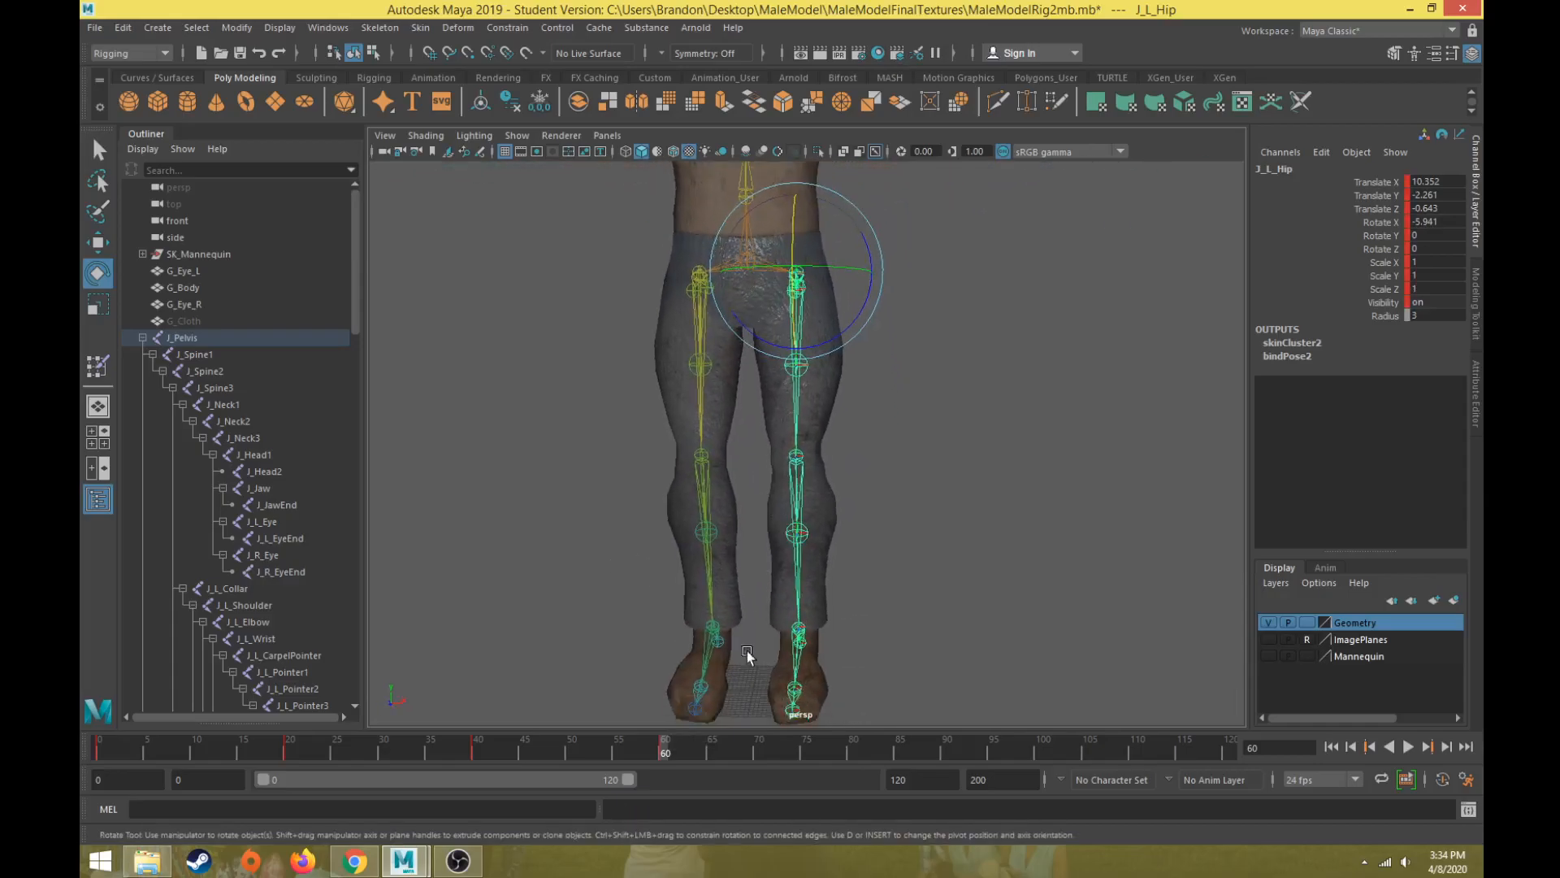
drag(835, 752, 854, 751)
alt+middle_drag(705, 401, 591, 465)
drag(715, 431, 768, 439)
key(s)
- Copy the J_L_Hip rest pose key from frame 60 and paste it at frame 100
drag(849, 759, 668, 757)
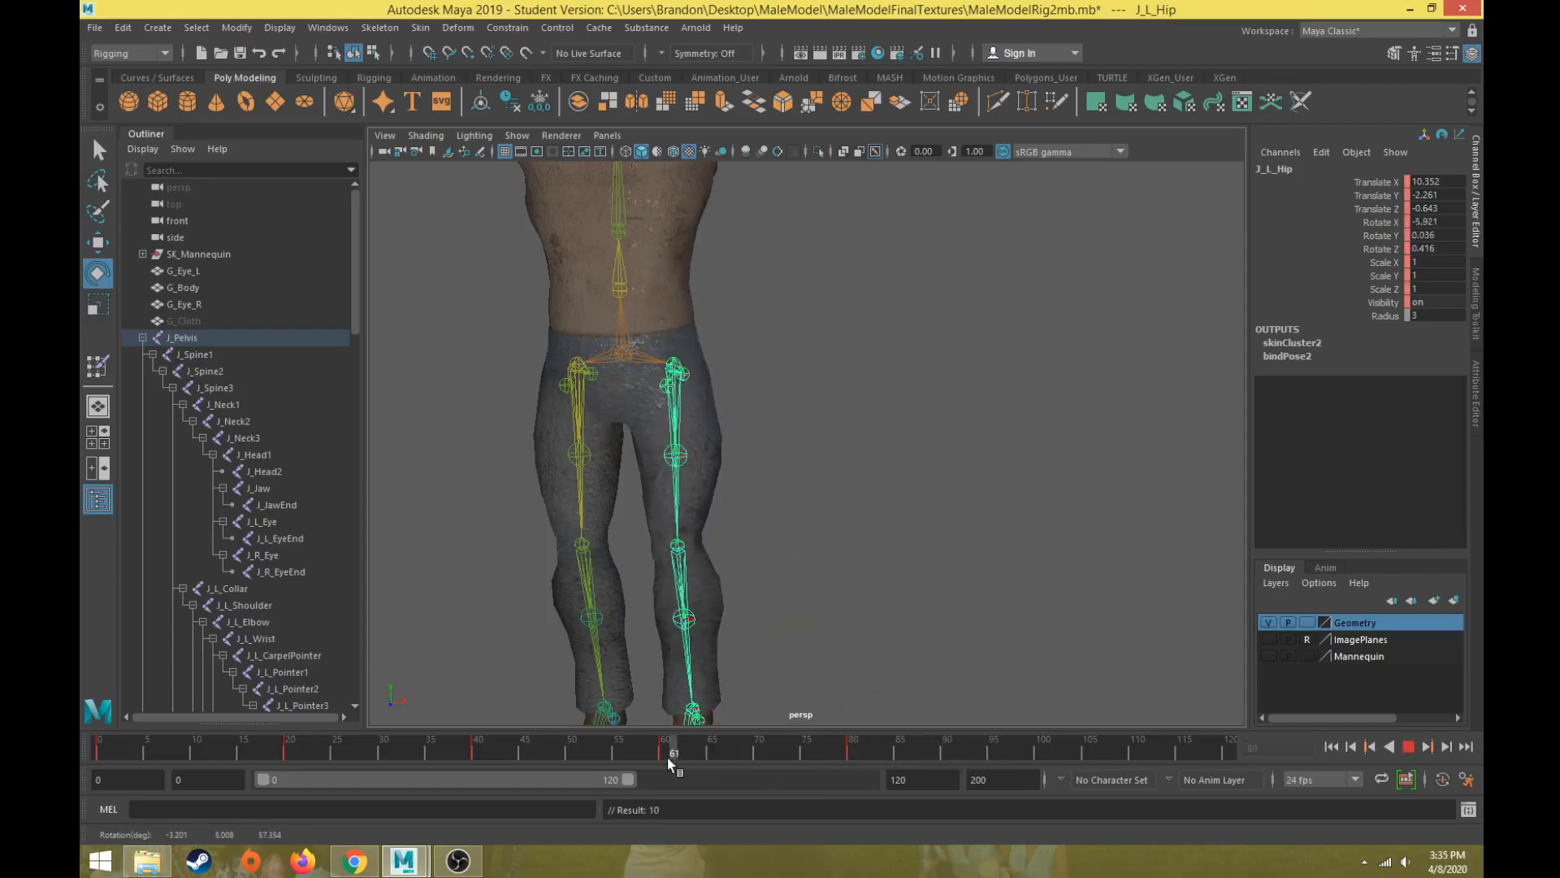
right_click(669, 757)
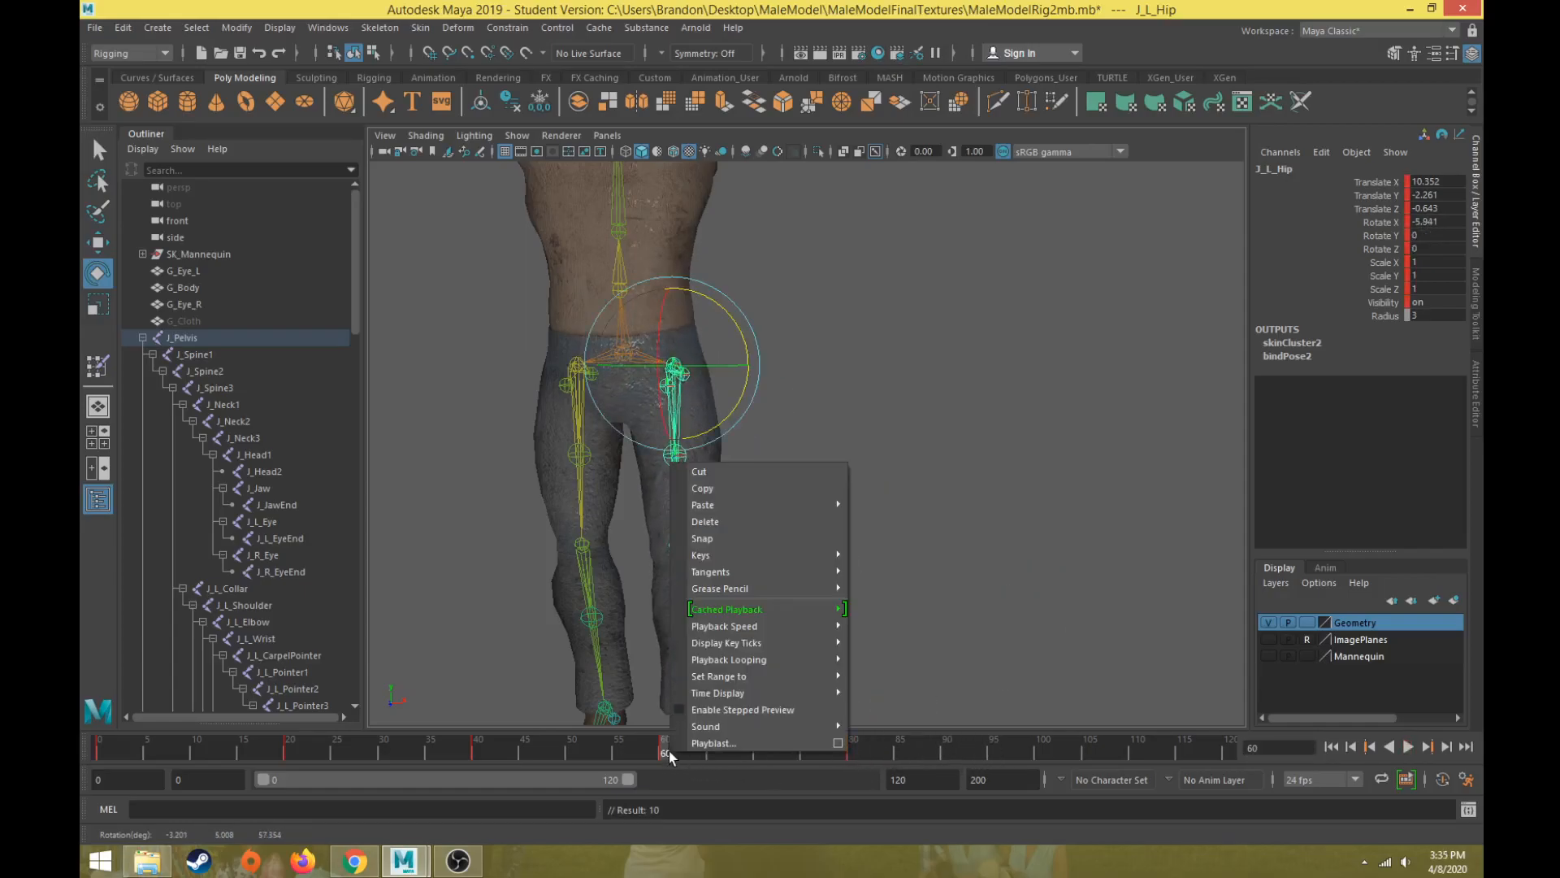
click(720, 487)
drag(998, 757, 1044, 758)
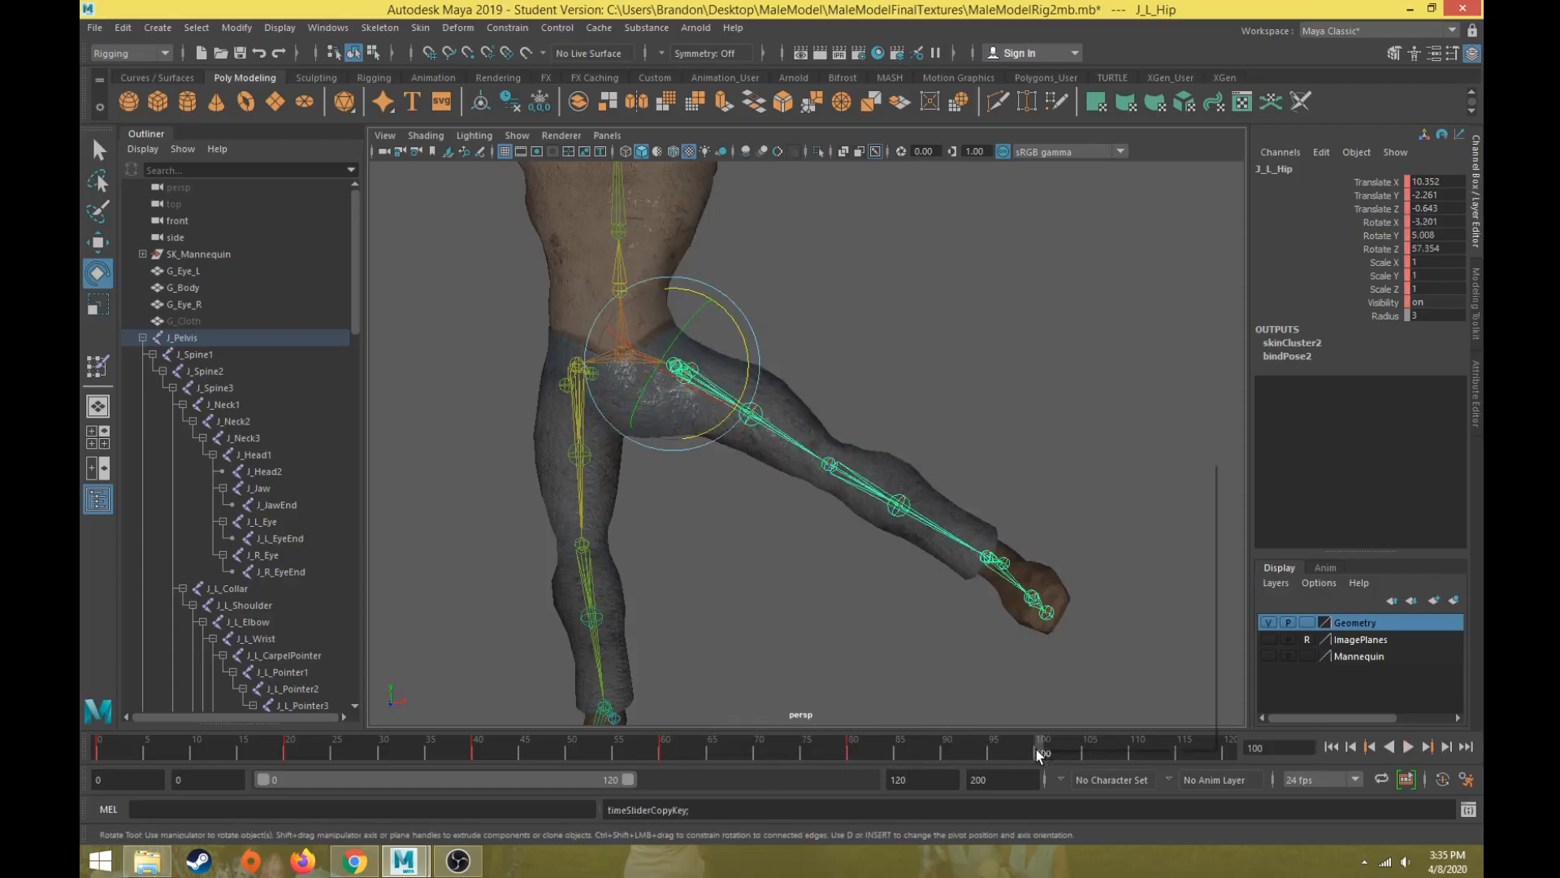
right_click(1043, 757)
mouse_move(1089, 509)
click(1247, 517)
- At frame 120, rotate J_L_Hip to about -9 degrees in Z to bring the left leg inward, and key the pose
click(1223, 756)
drag(744, 339, 749, 351)
alt+middle_drag(644, 521, 699, 465)
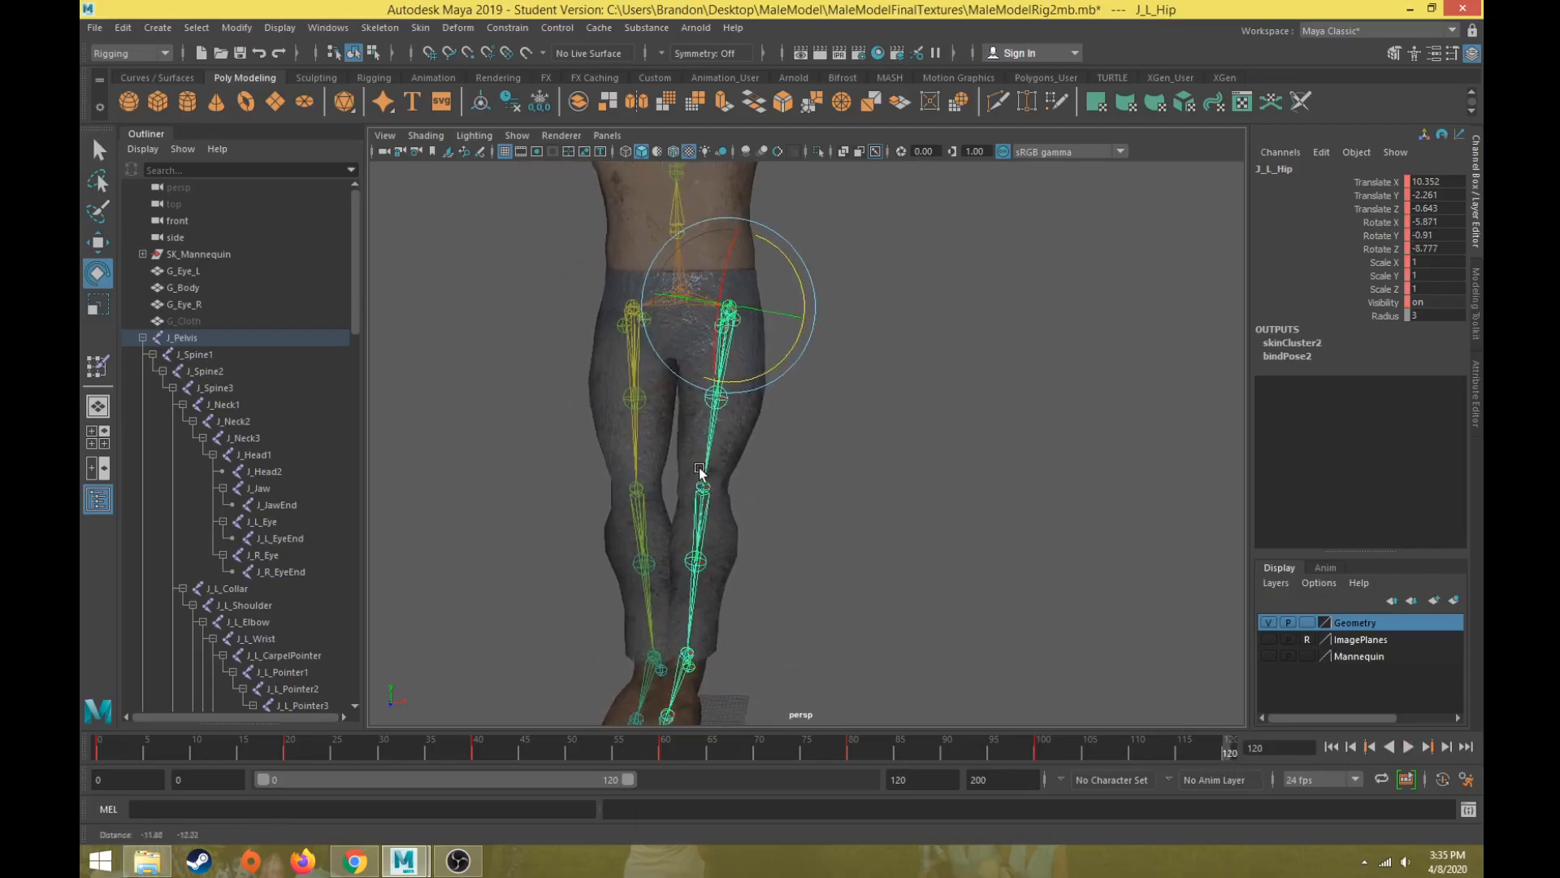
key(alt+v)
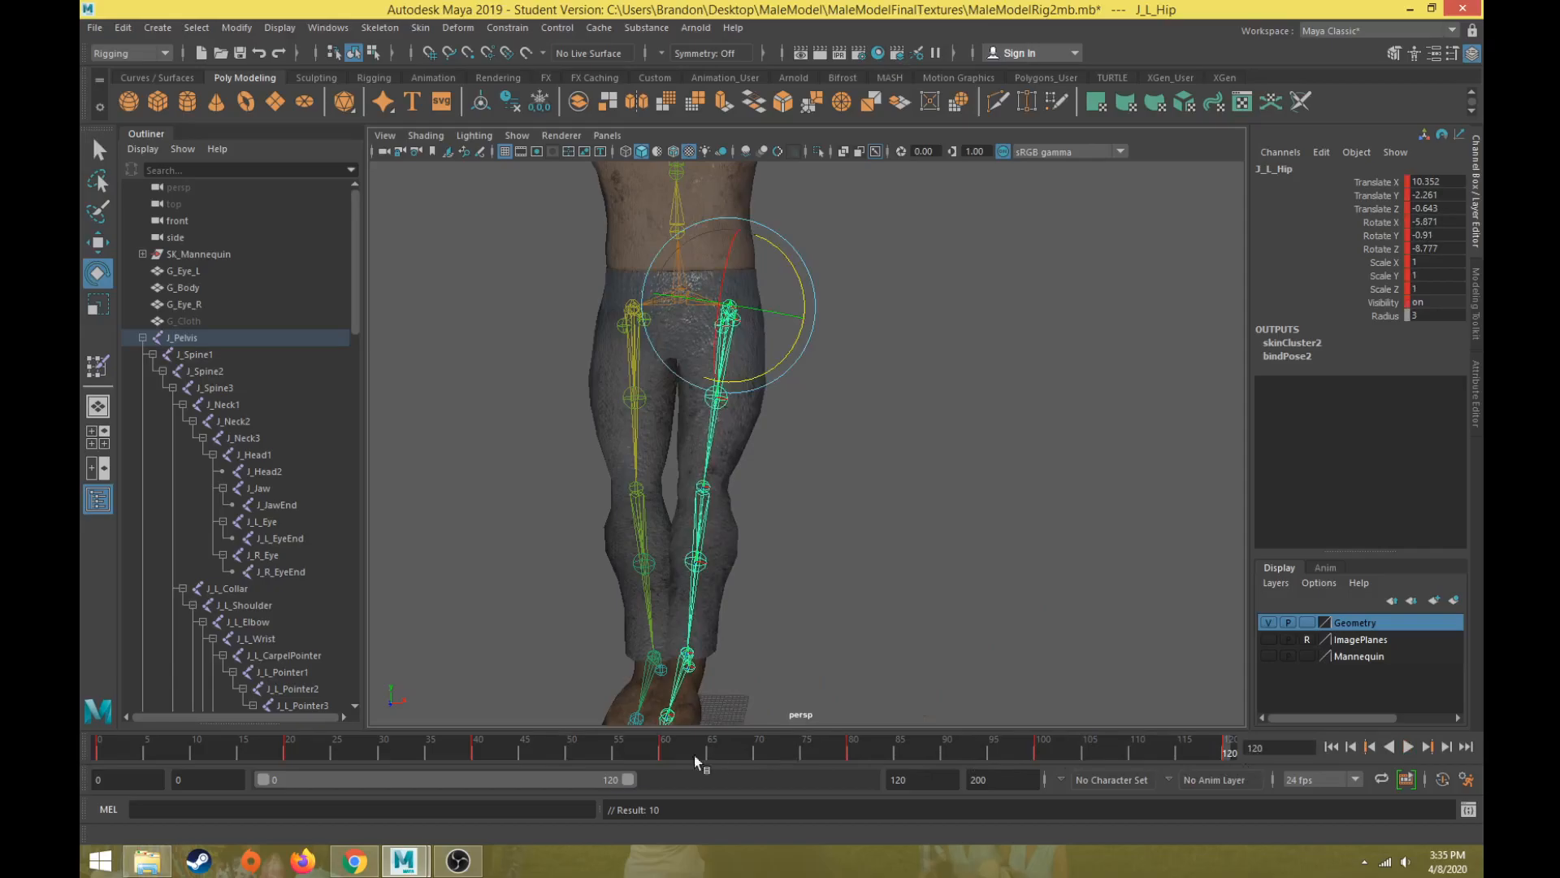
- Extend the playback range to frame 200, then copy the J_L_Hip rest pose key from frame 100 and paste it at frame 140
drag(631, 783, 781, 780)
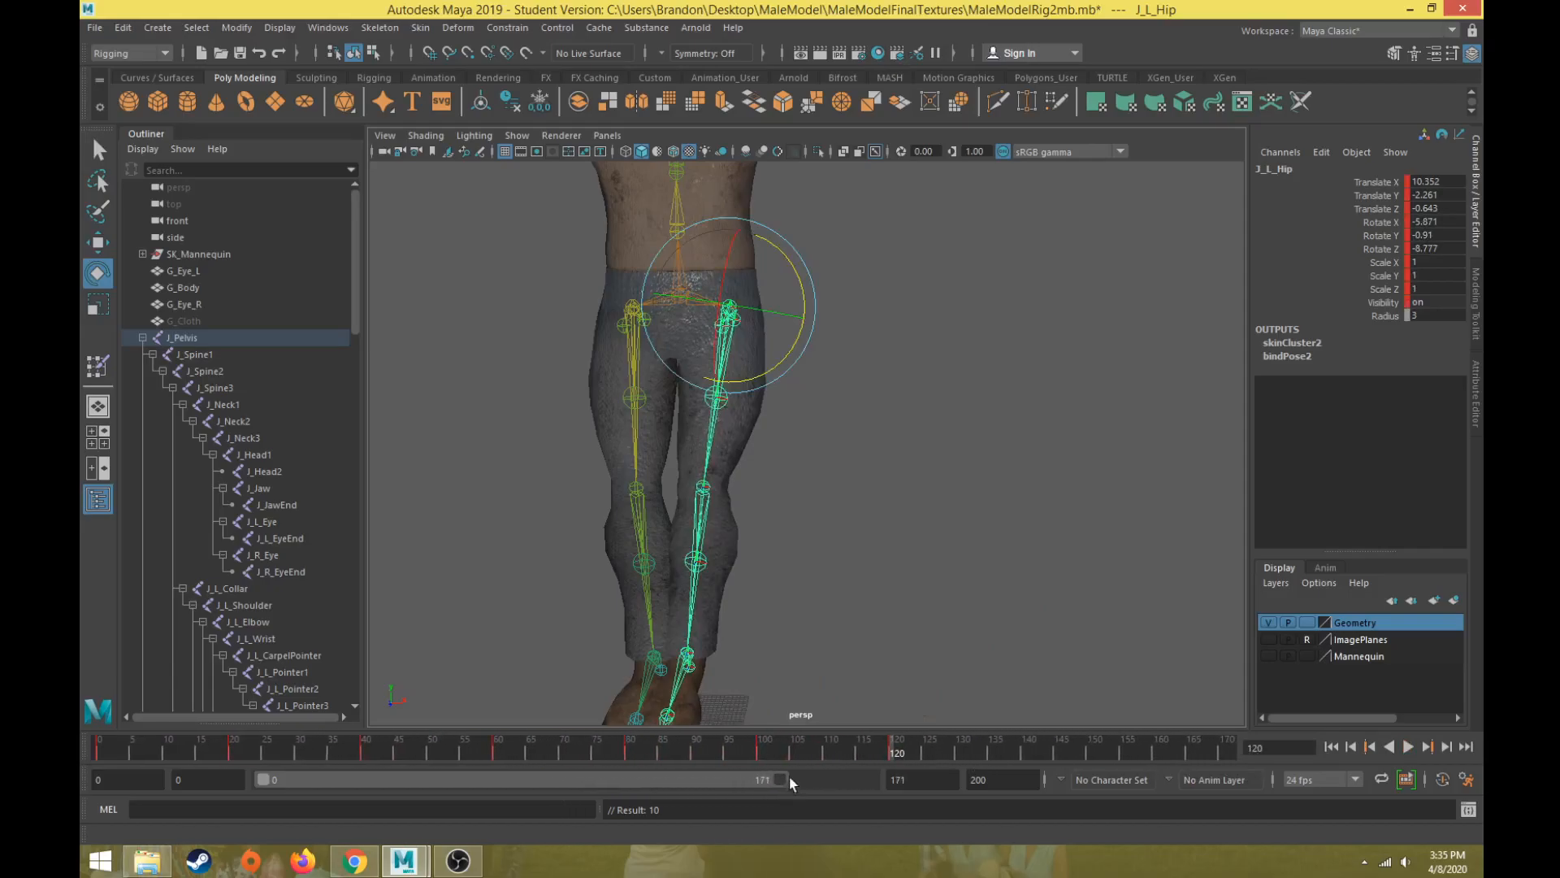
click(762, 754)
right_click(764, 757)
click(813, 494)
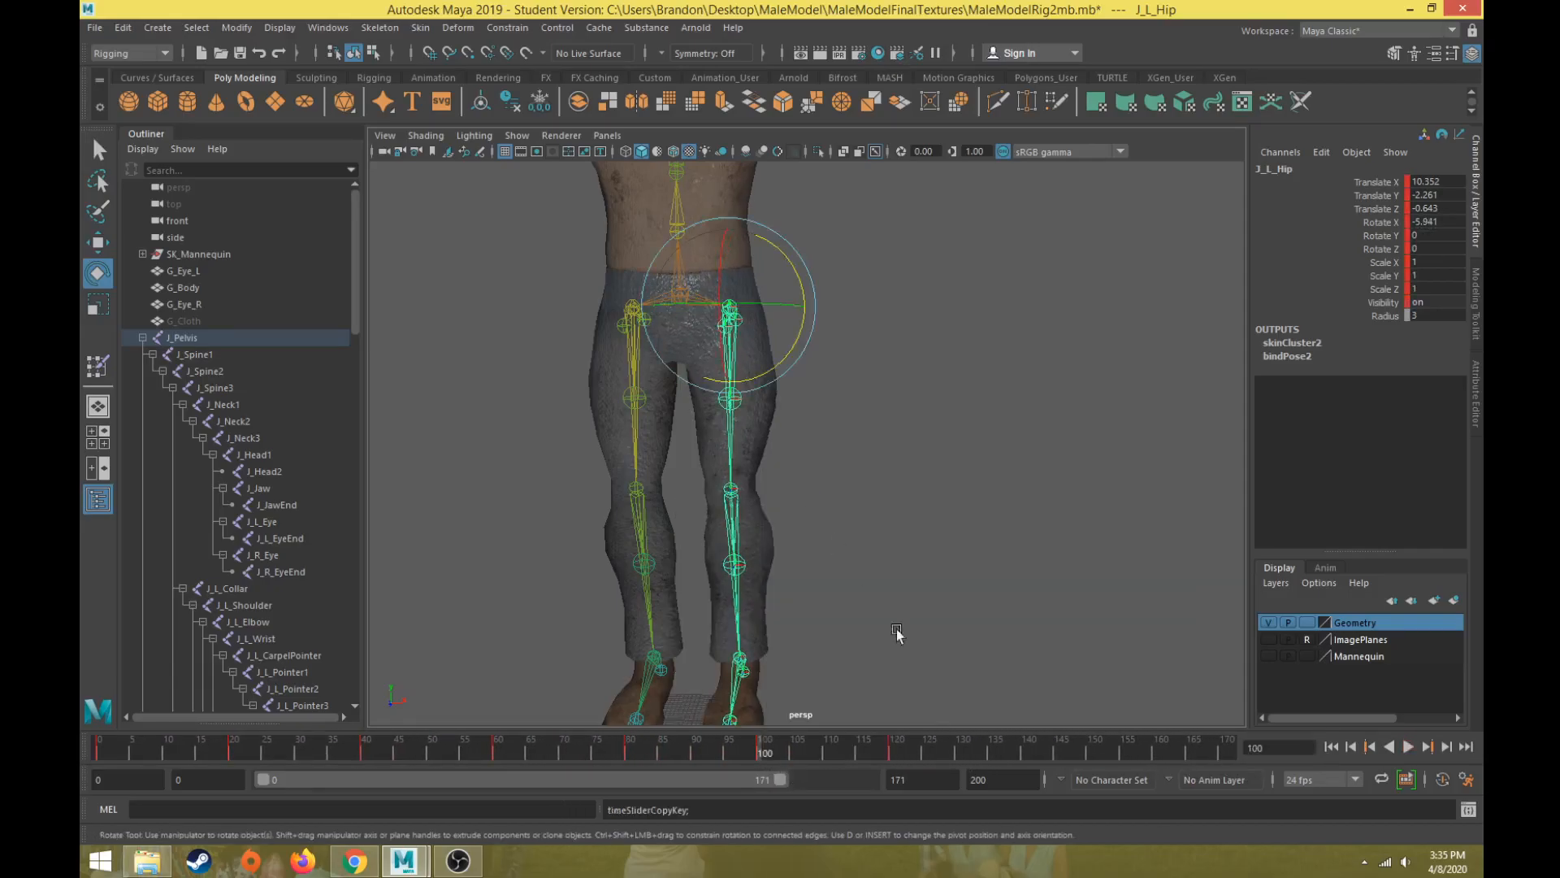
click(1029, 748)
drag(780, 780, 884, 756)
right_click(889, 754)
mouse_move(935, 505)
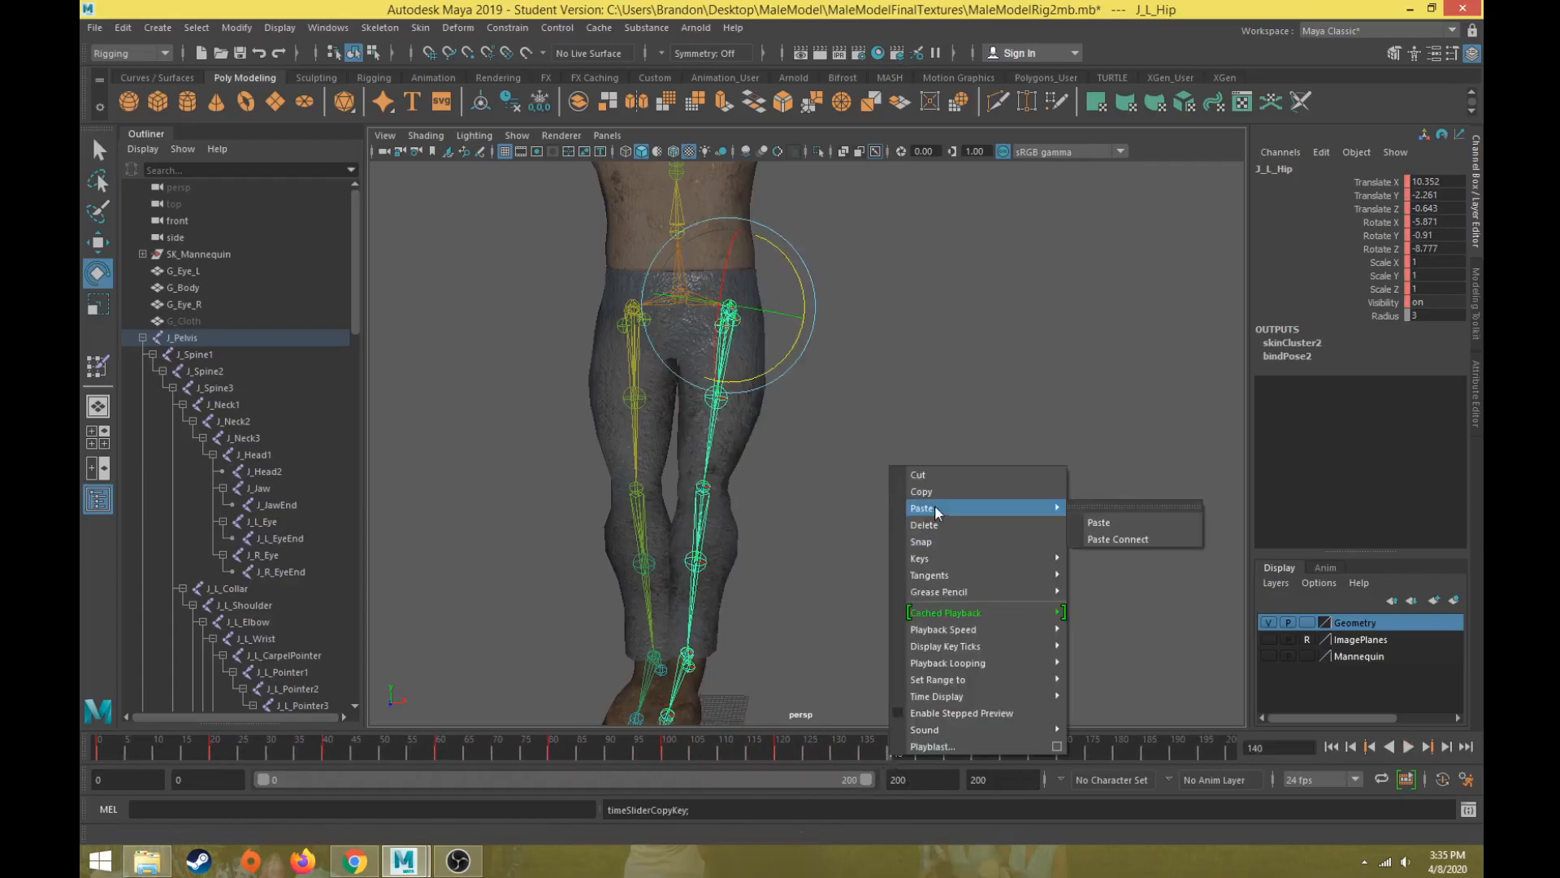
click(1075, 518)
- At frame 160, twist the left leg outward by rotating J_L_Hip to about 32 degrees in Y, and key the pose
key(alt+v)
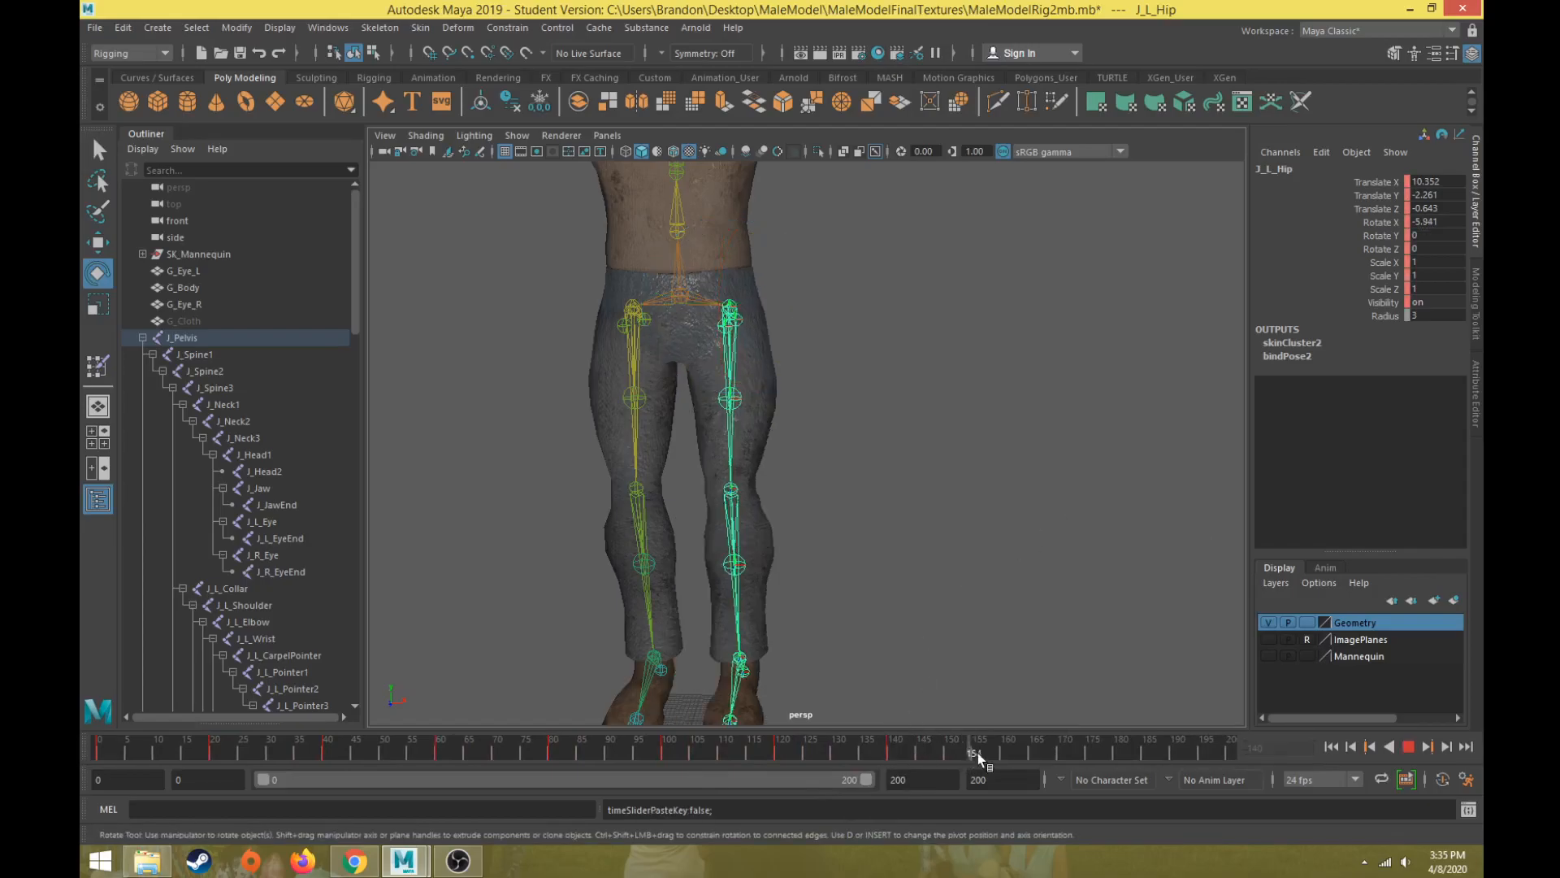
click(1006, 753)
drag(727, 382, 784, 333)
key(s)
- At frame 180, twist the left leg inward by rotating J_L_Hip to about -42 degrees in Y, and key the pose
key(alt+v)
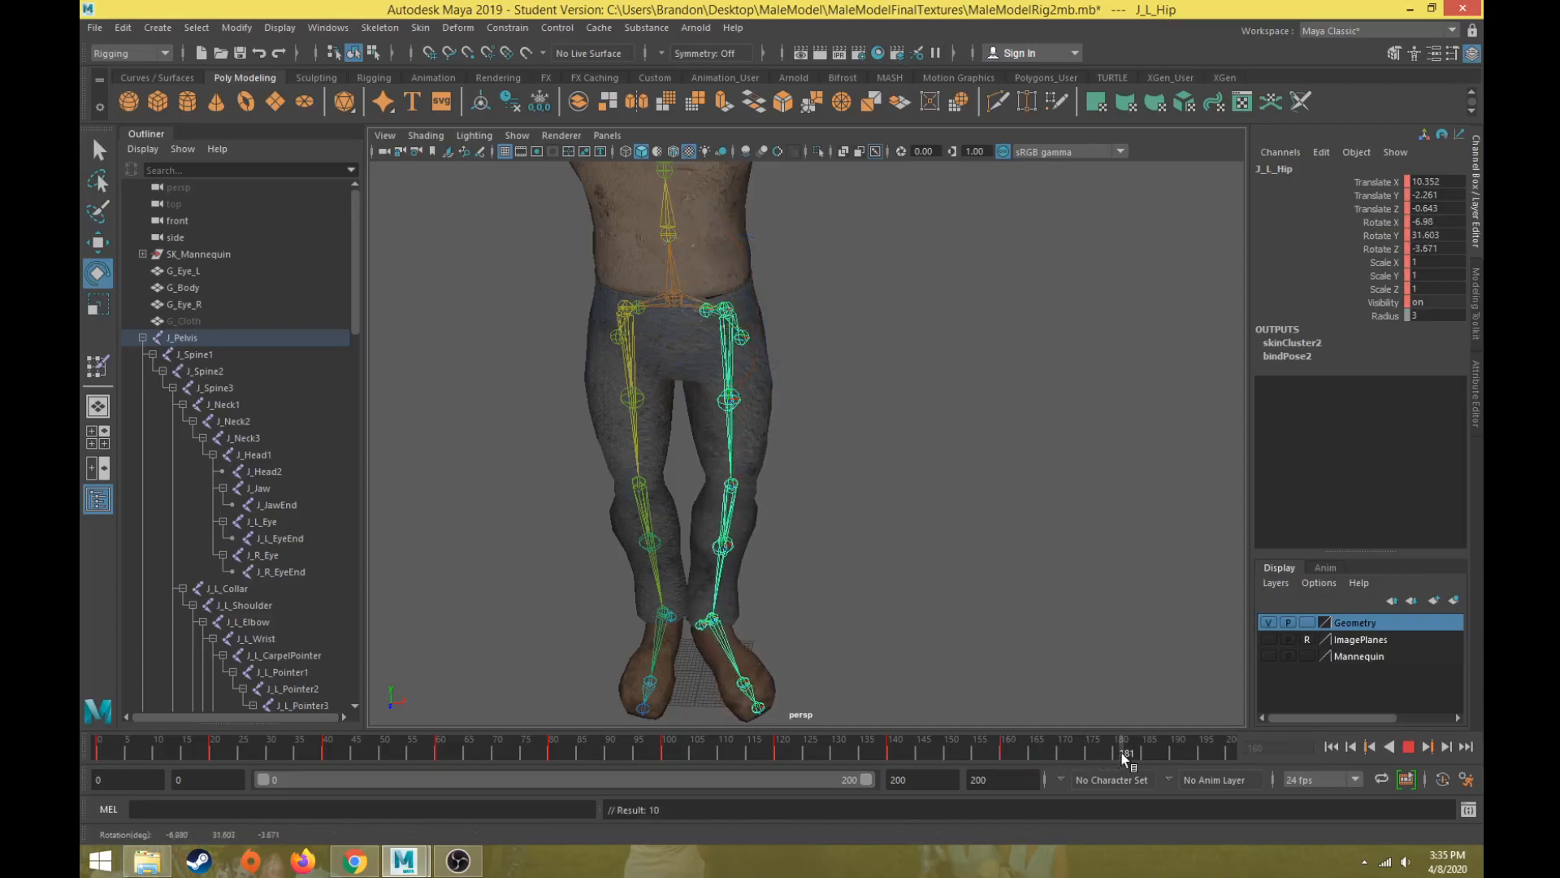
click(1120, 752)
drag(788, 331, 693, 343)
key(s)
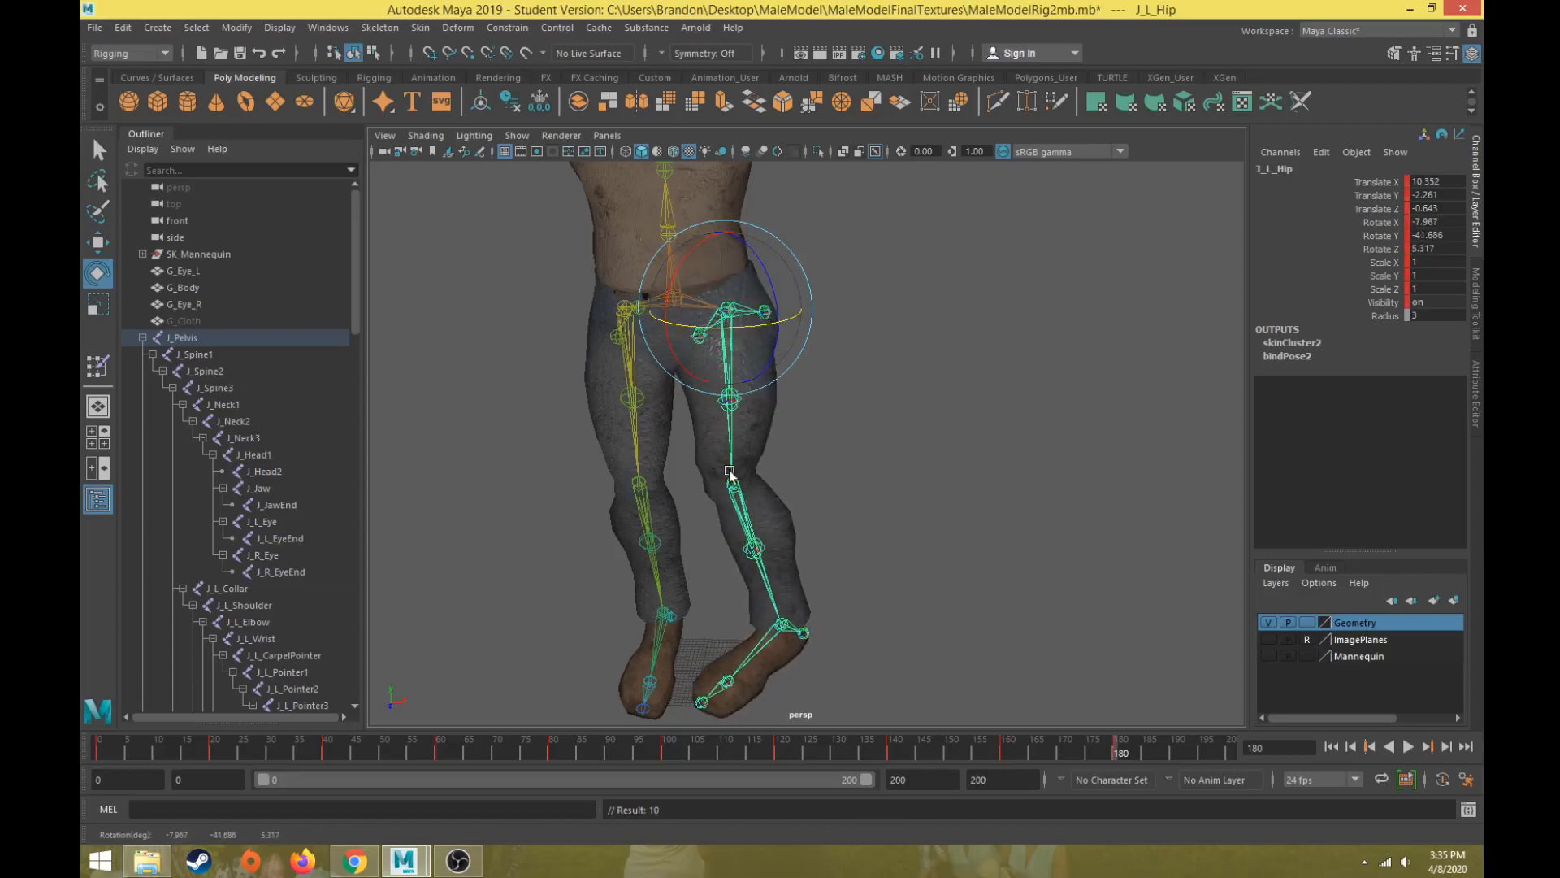
- Deselect the joint and play the test animation to examine how the hips and pelvis deform
click(867, 406)
scroll(859, 440, up, 3)
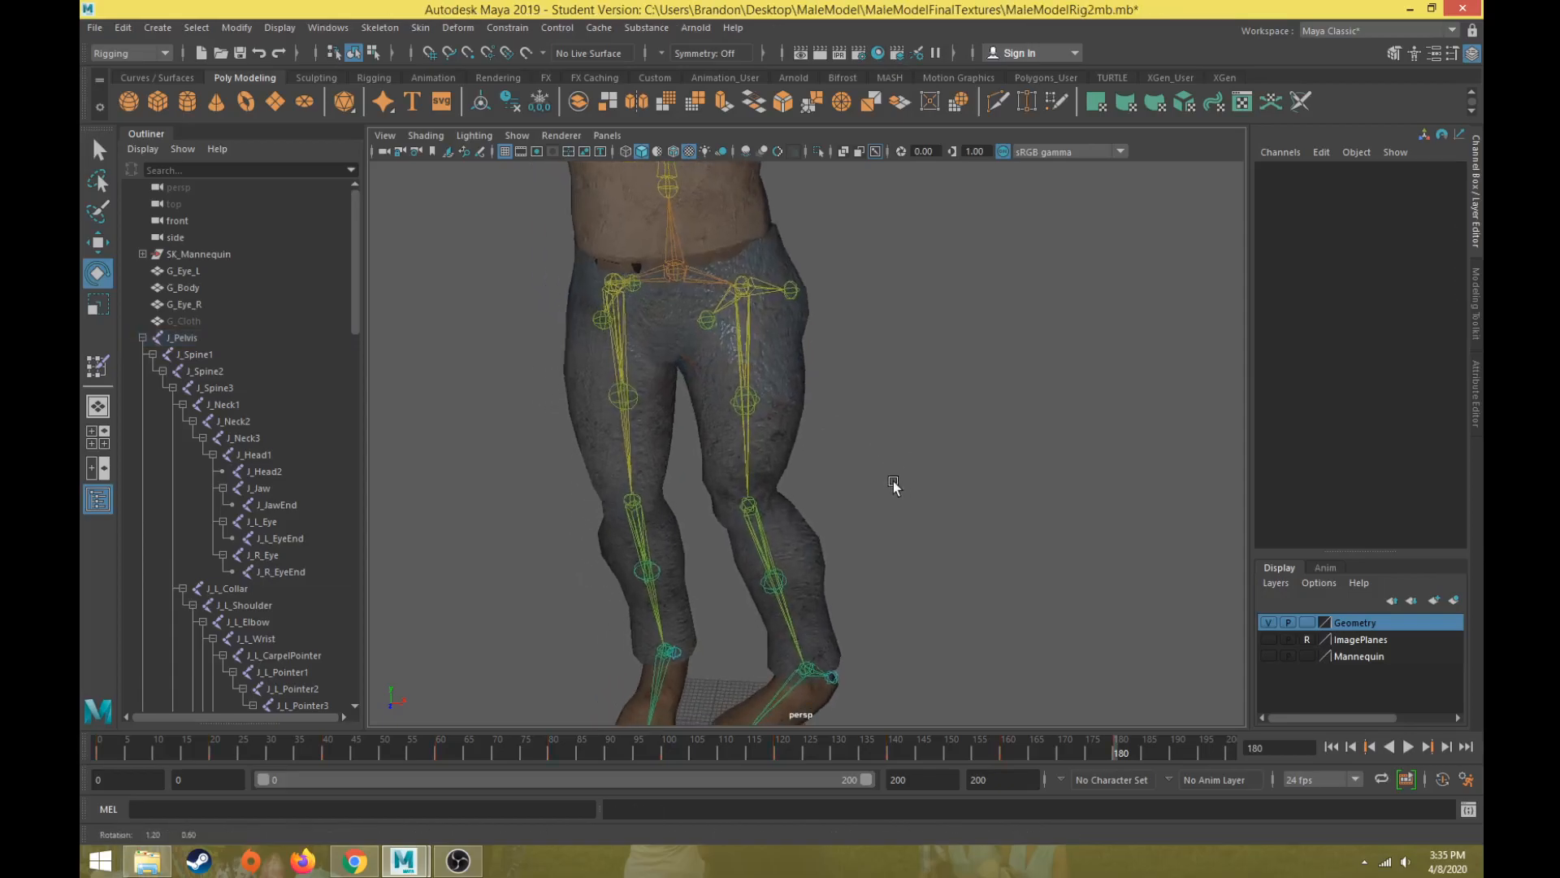
click(1410, 748)
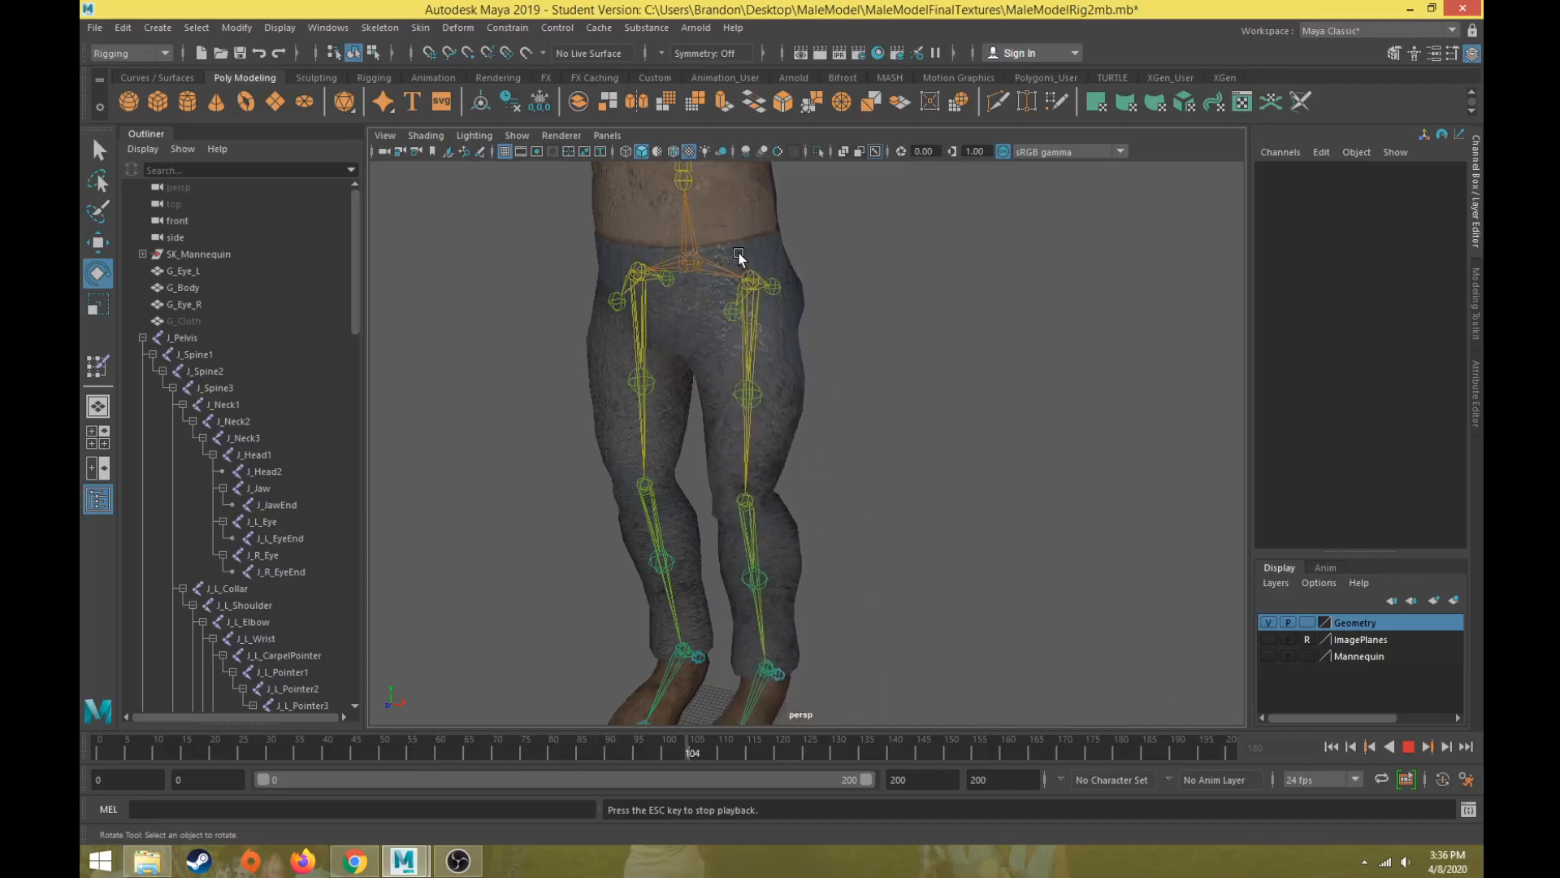
click(1409, 748)
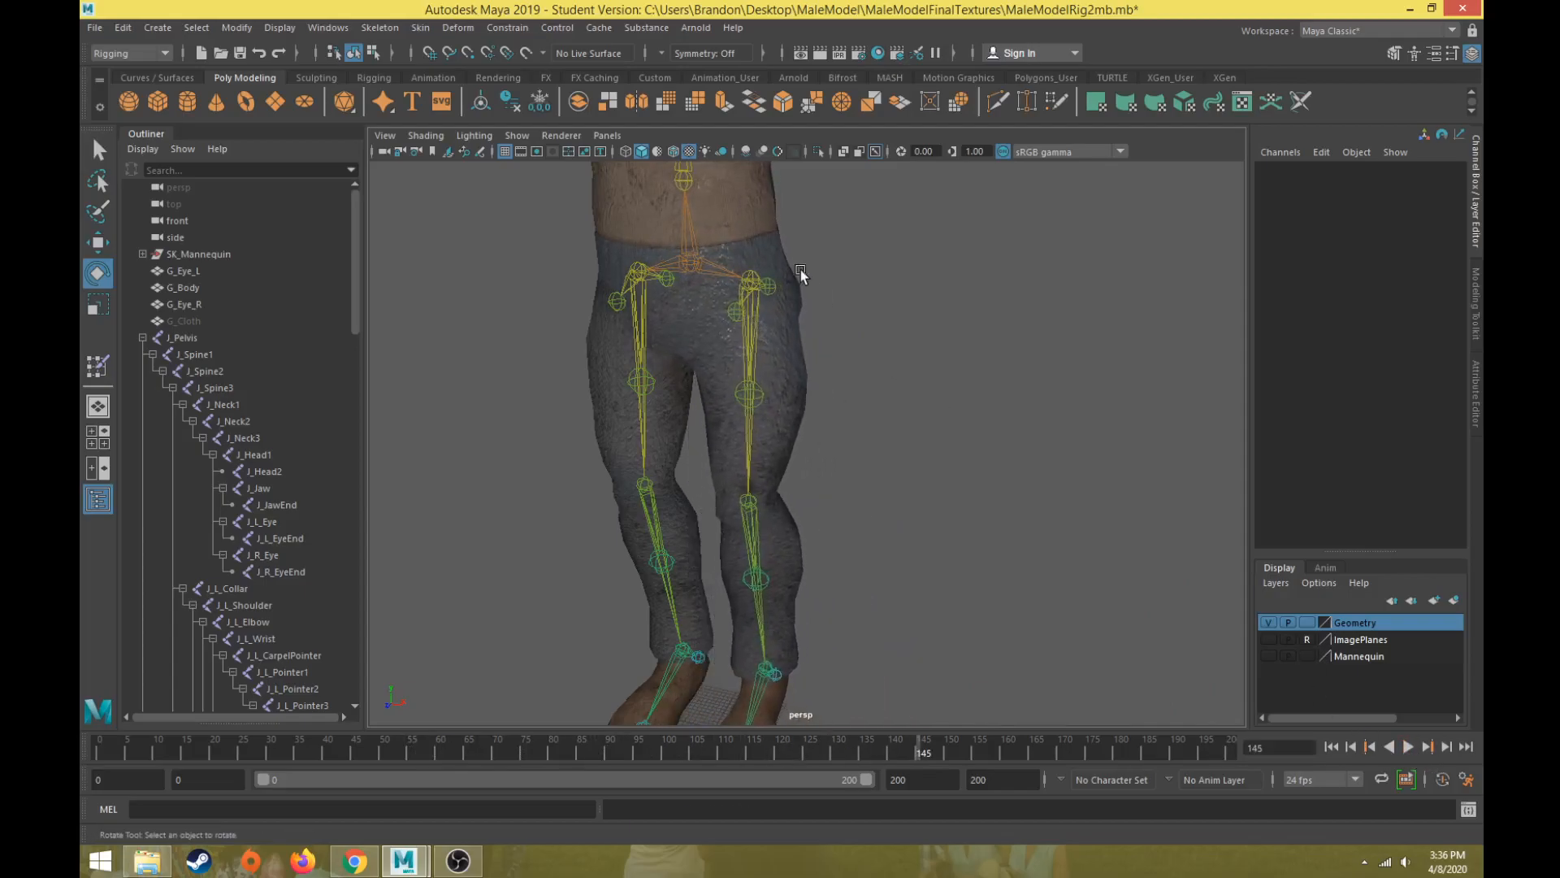
- Return to frame 0, select the G_Body mesh and open the Paint Skin Weights tool settings
click(752, 219)
drag(224, 748, 80, 751)
scroll(731, 431, up, 3)
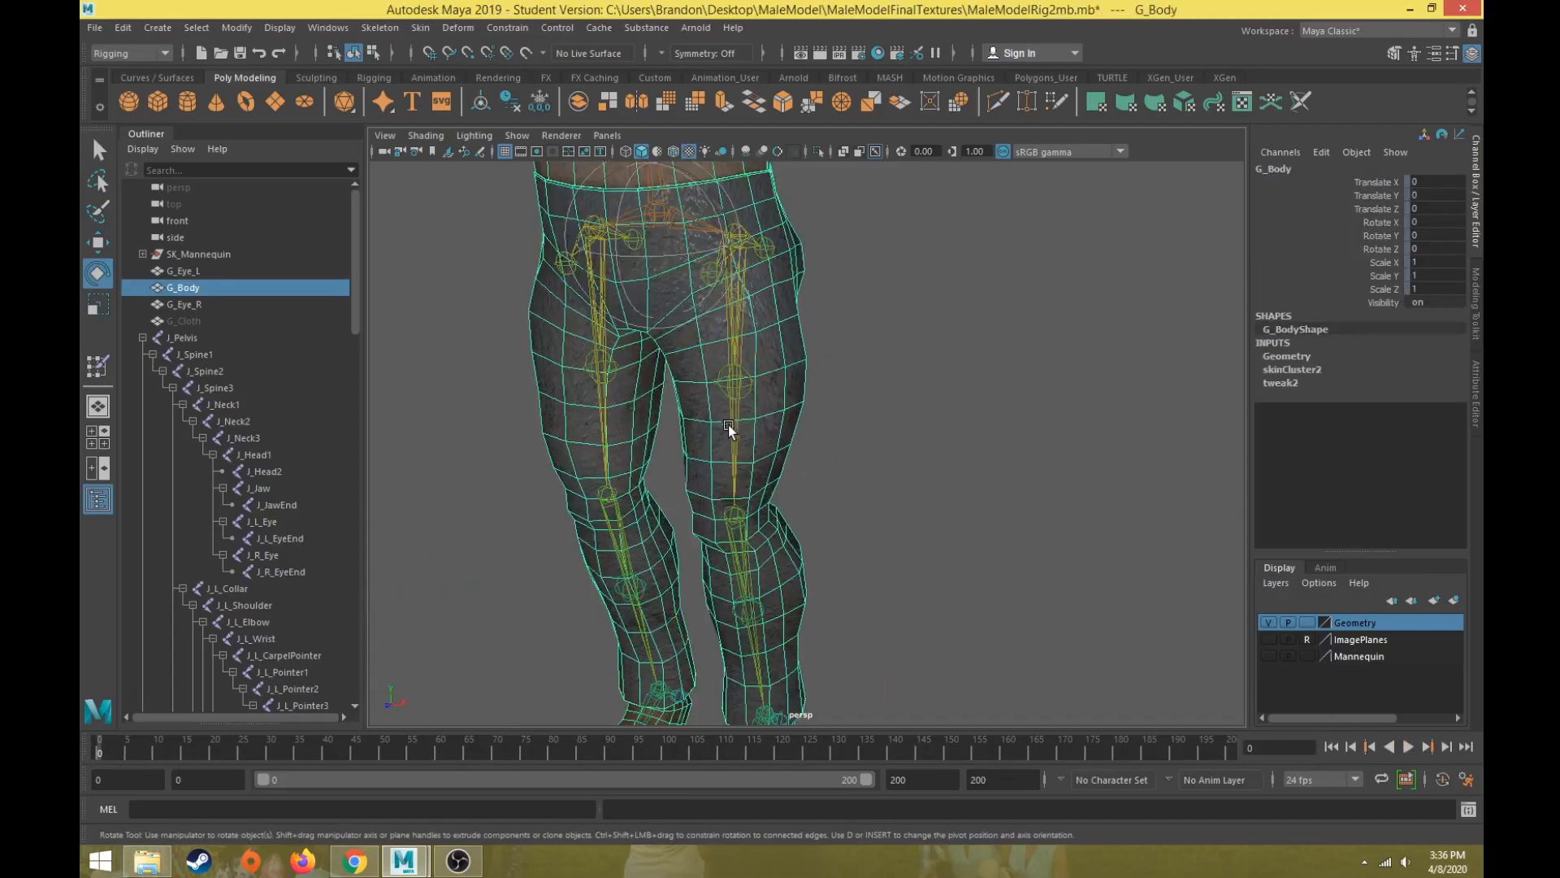
alt+middle_drag(731, 432, 764, 582)
mouse_move(126, 752)
mouse_down()
mouse_move(953, 837)
mouse_move(1182, 818)
mouse_move(91, 751)
mouse_up()
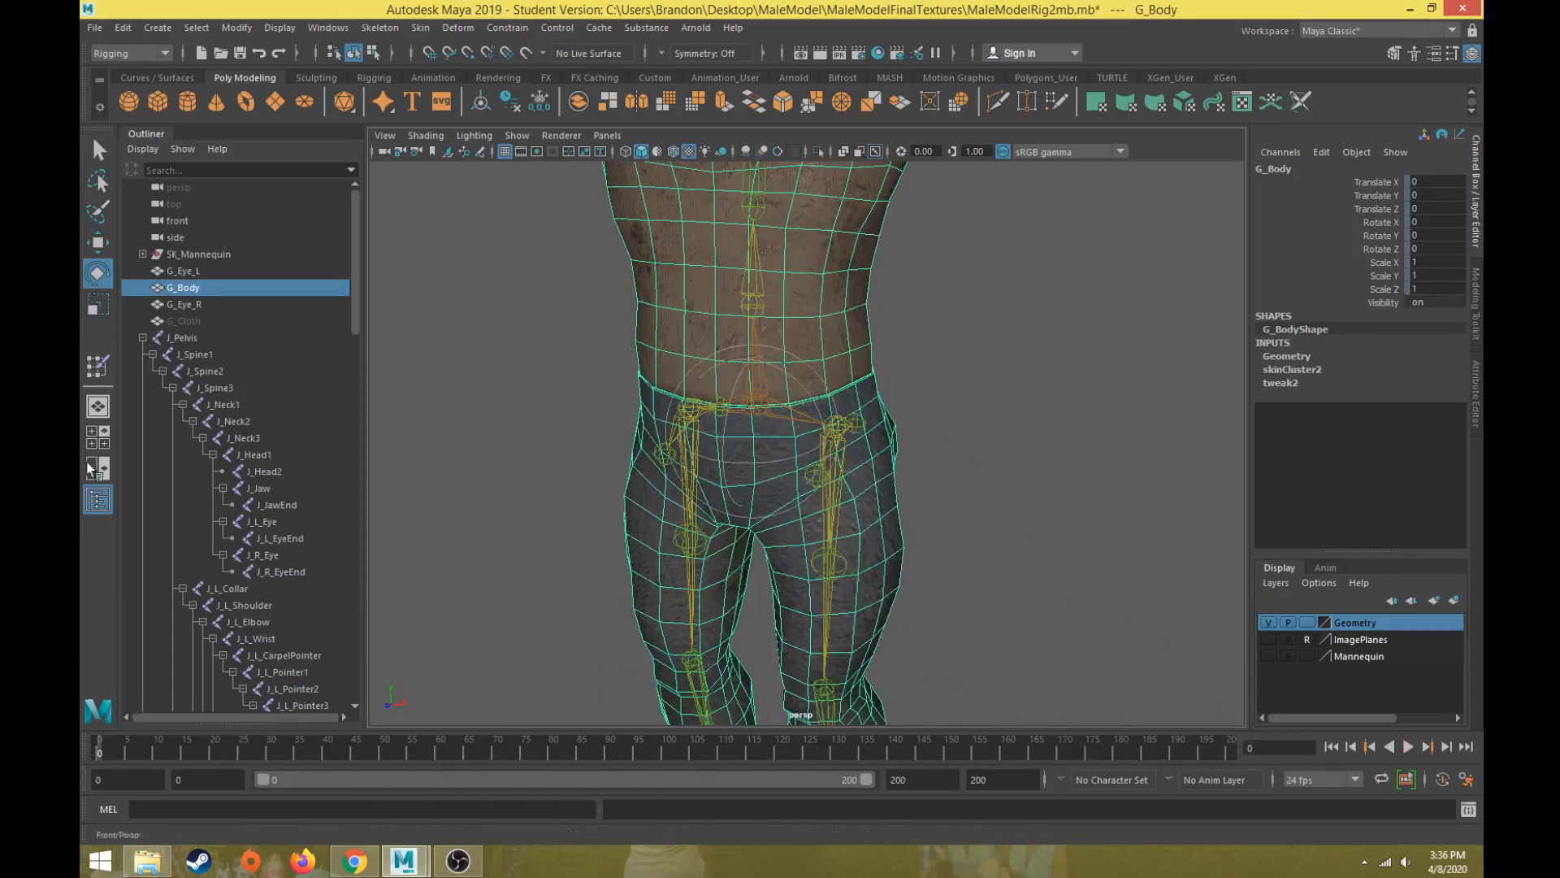
double_click(98, 366)
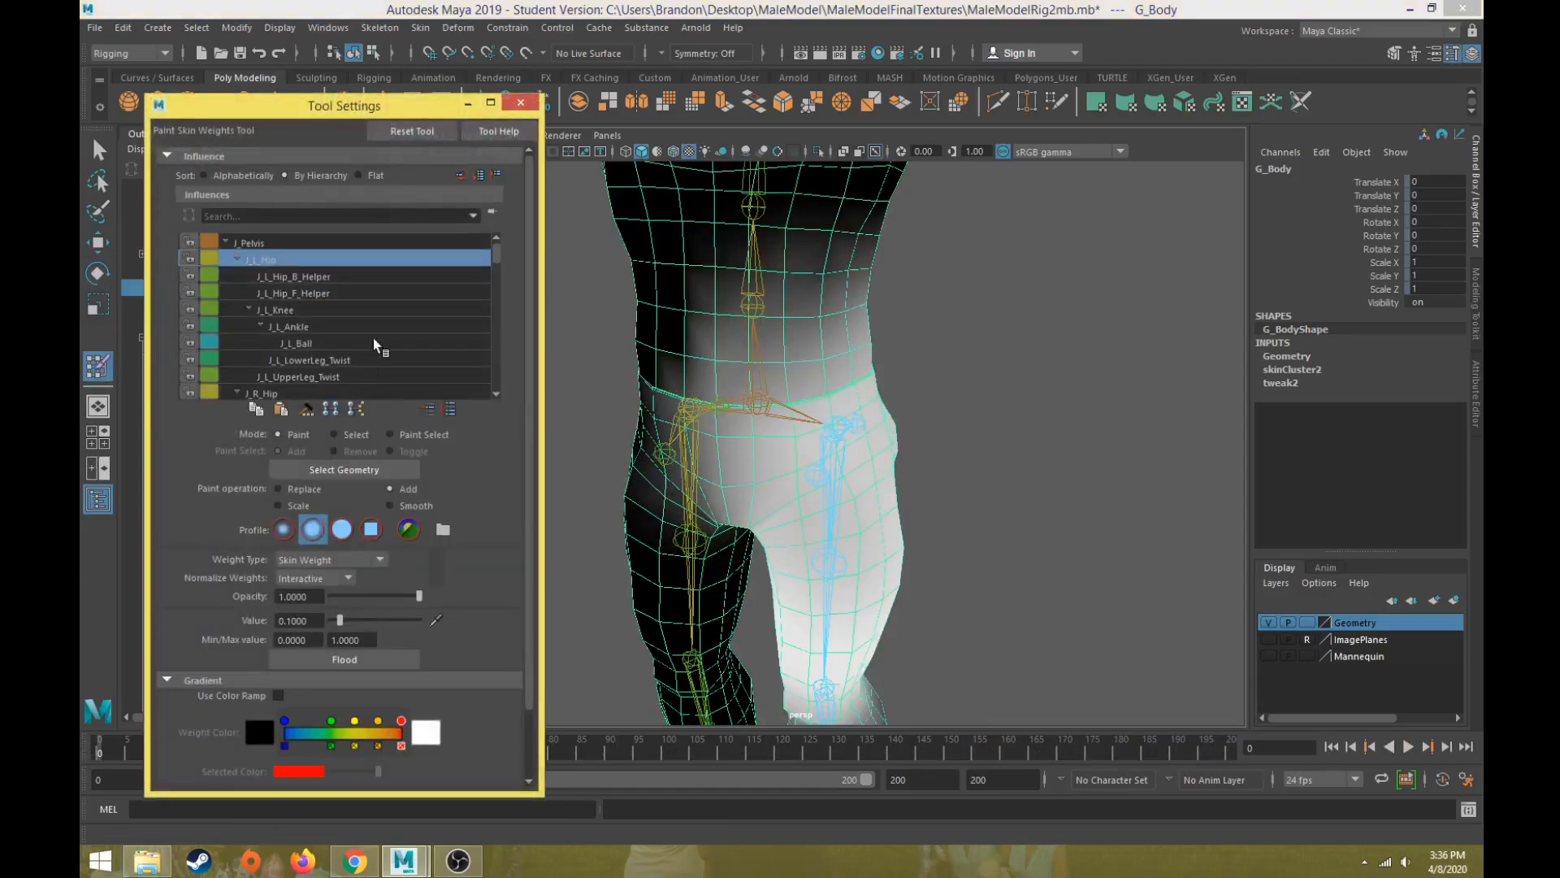
- Play the animation with the J_L_Hip weights displayed to examine the waist deformation, and return to frame 0
scroll(707, 512, up, 5)
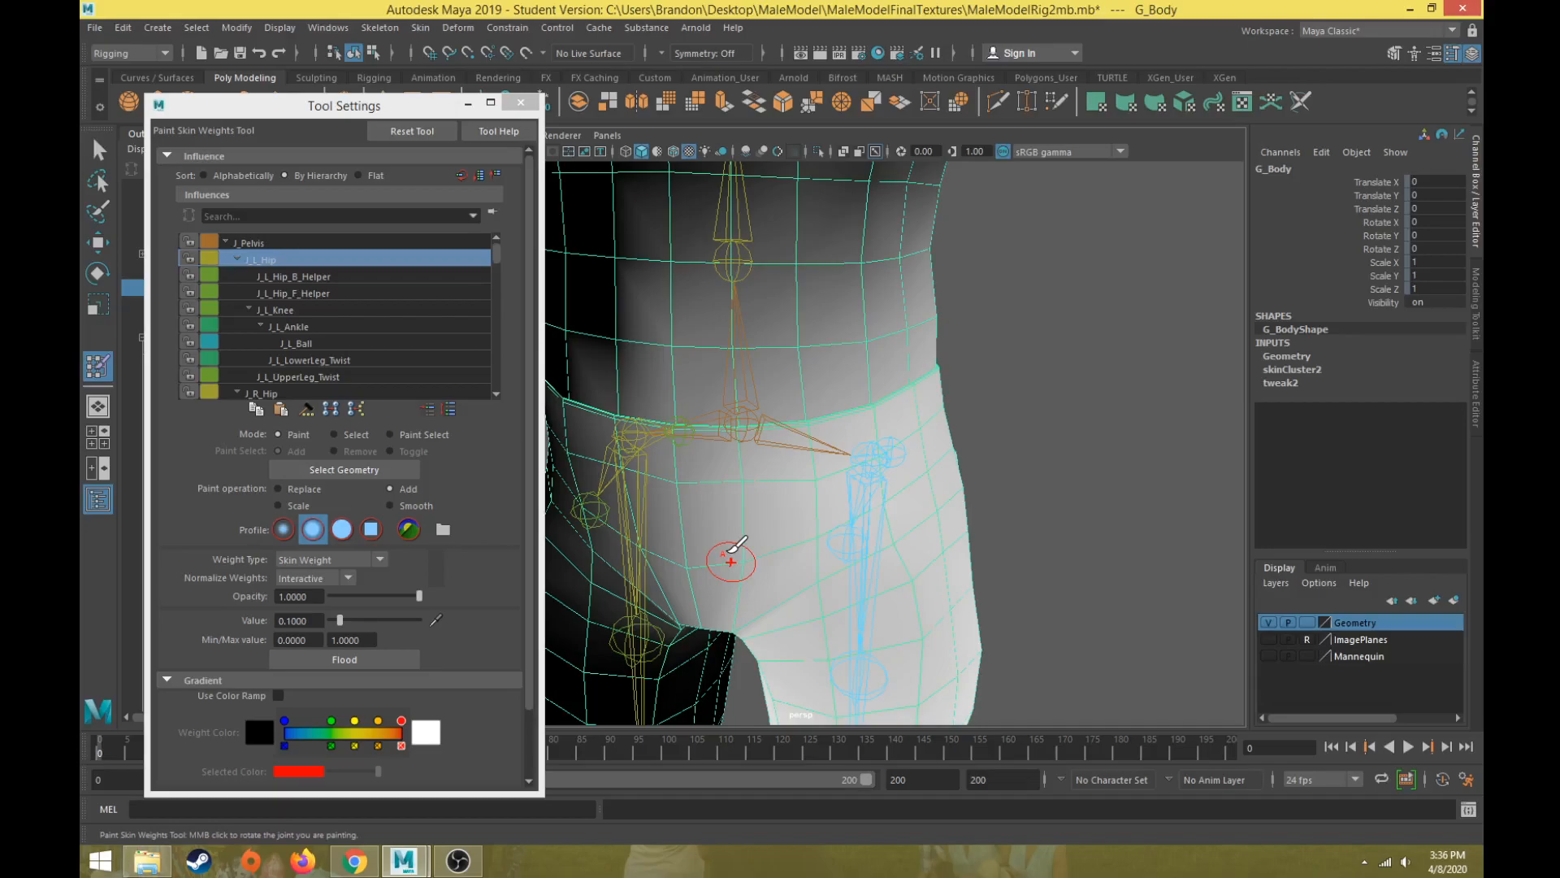
key(alt+v)
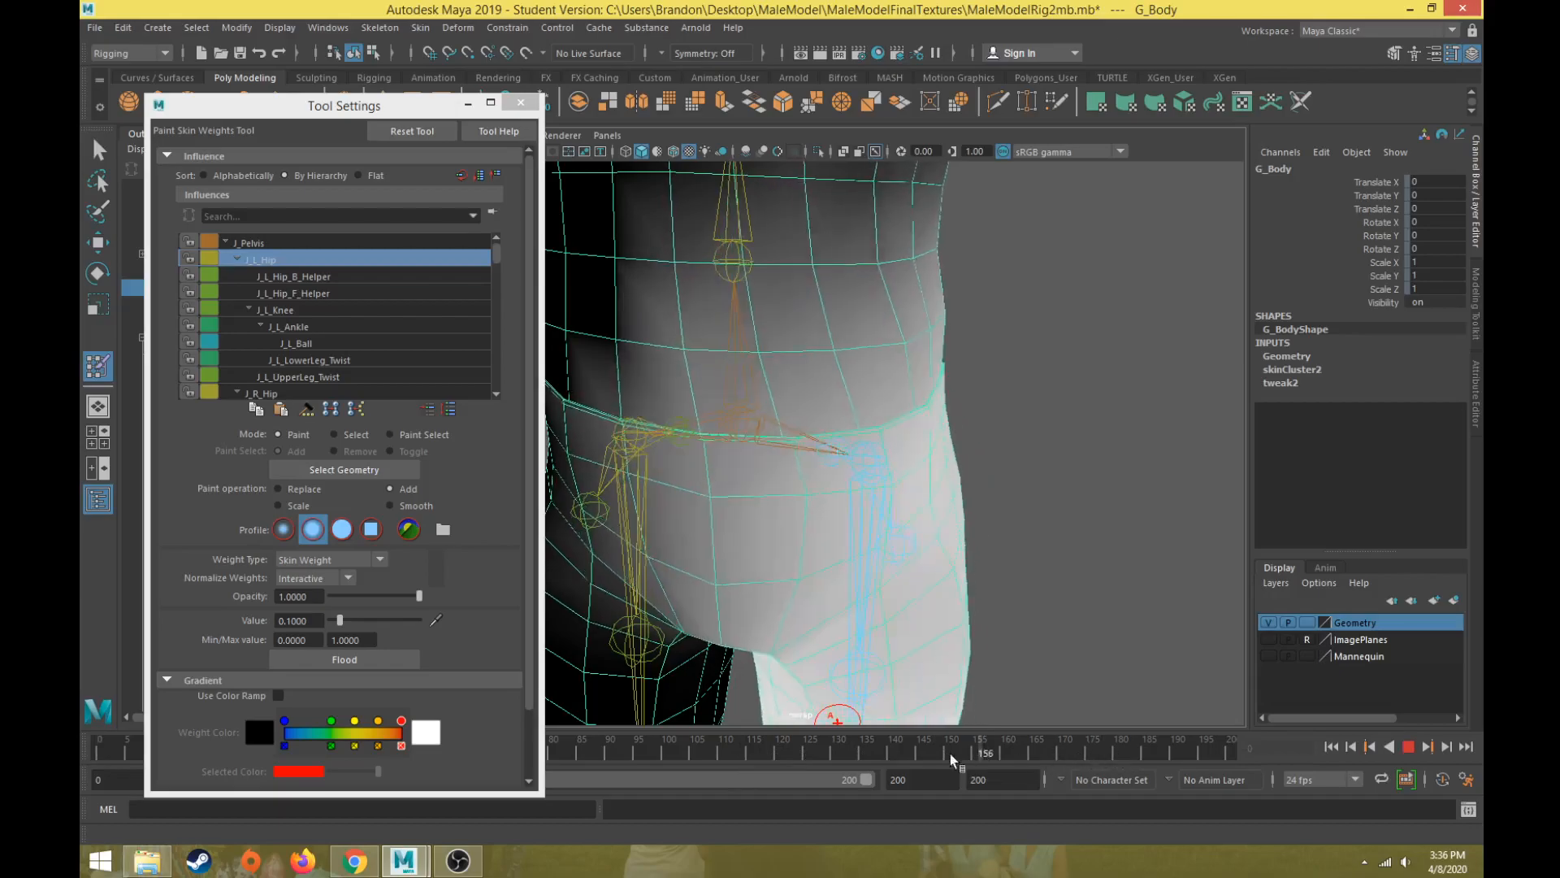
click(93, 752)
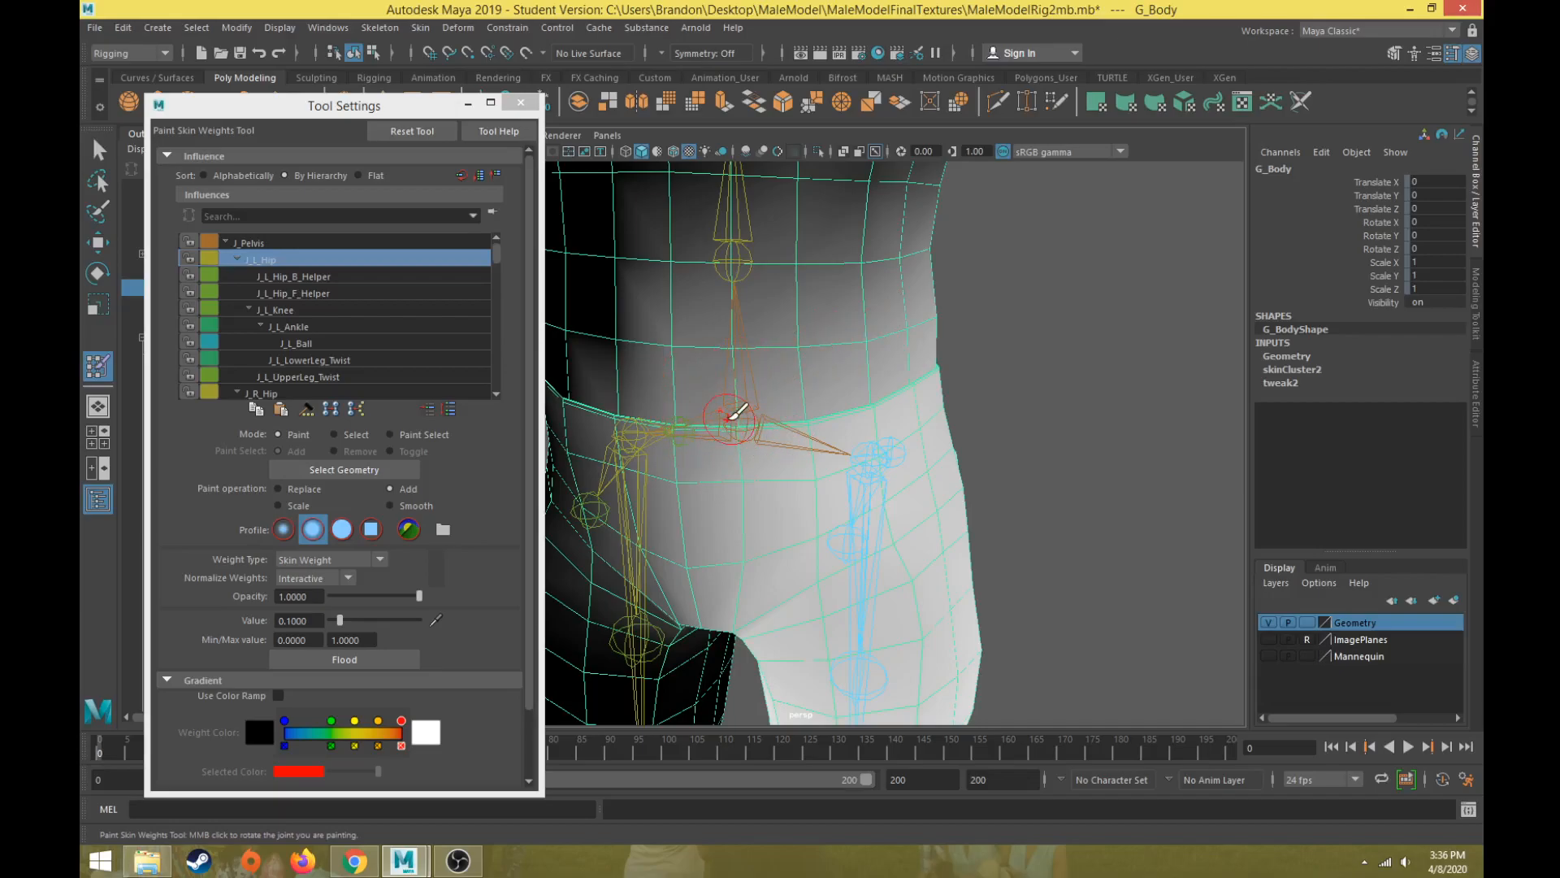
- Compare the weight maps of J_Pelvis, J_Spine1 and J_L_Hip around the waist, collapsing the hip joint hierarchies in the influence list
click(336, 246)
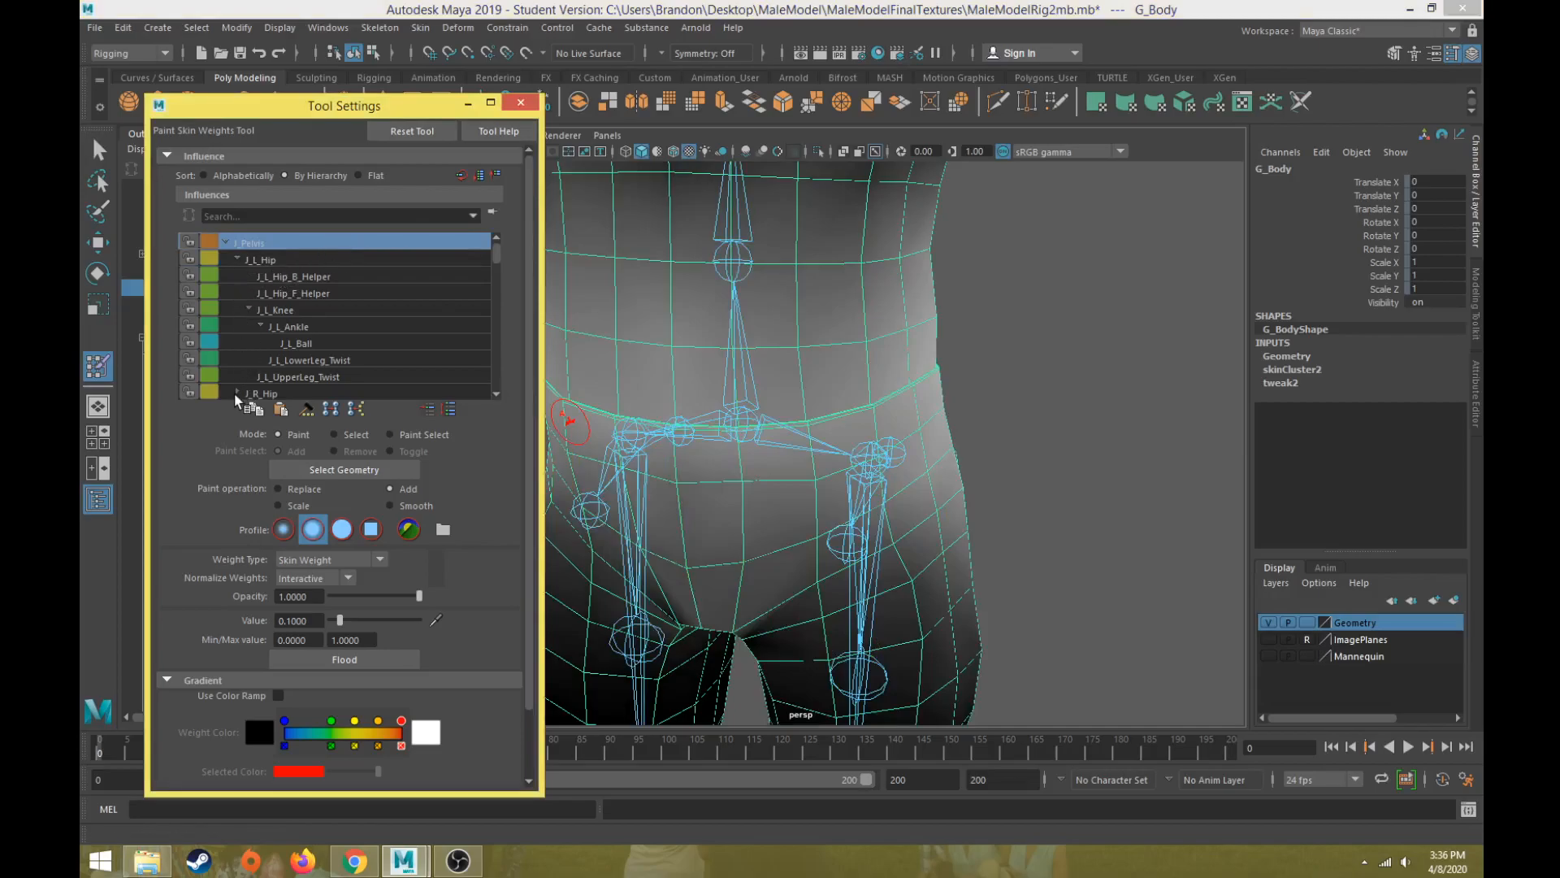
click(237, 260)
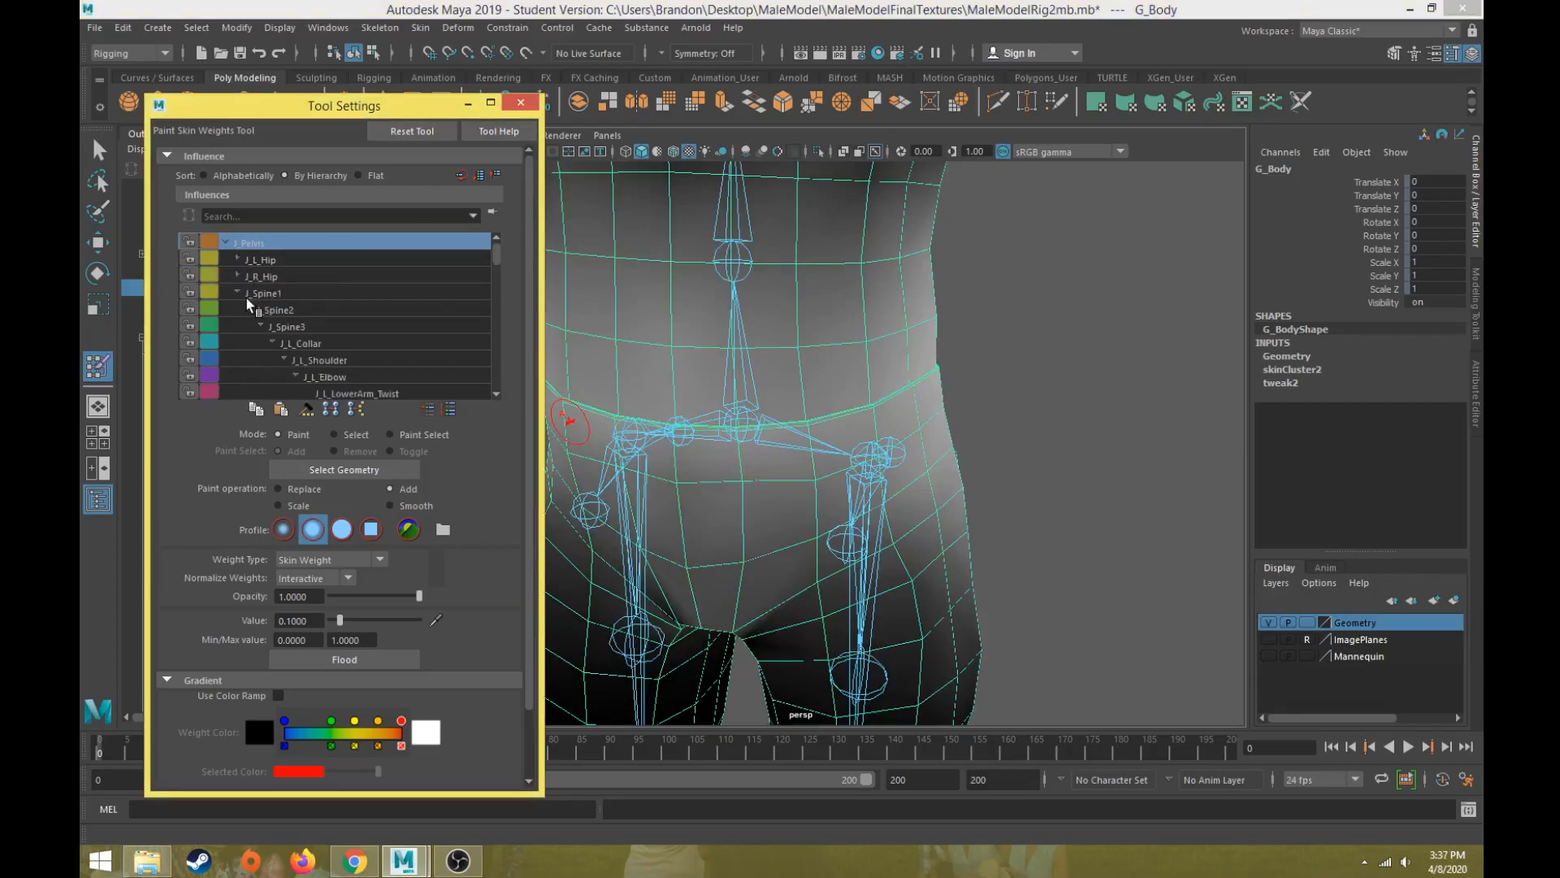
click(268, 294)
click(278, 245)
click(269, 294)
click(274, 245)
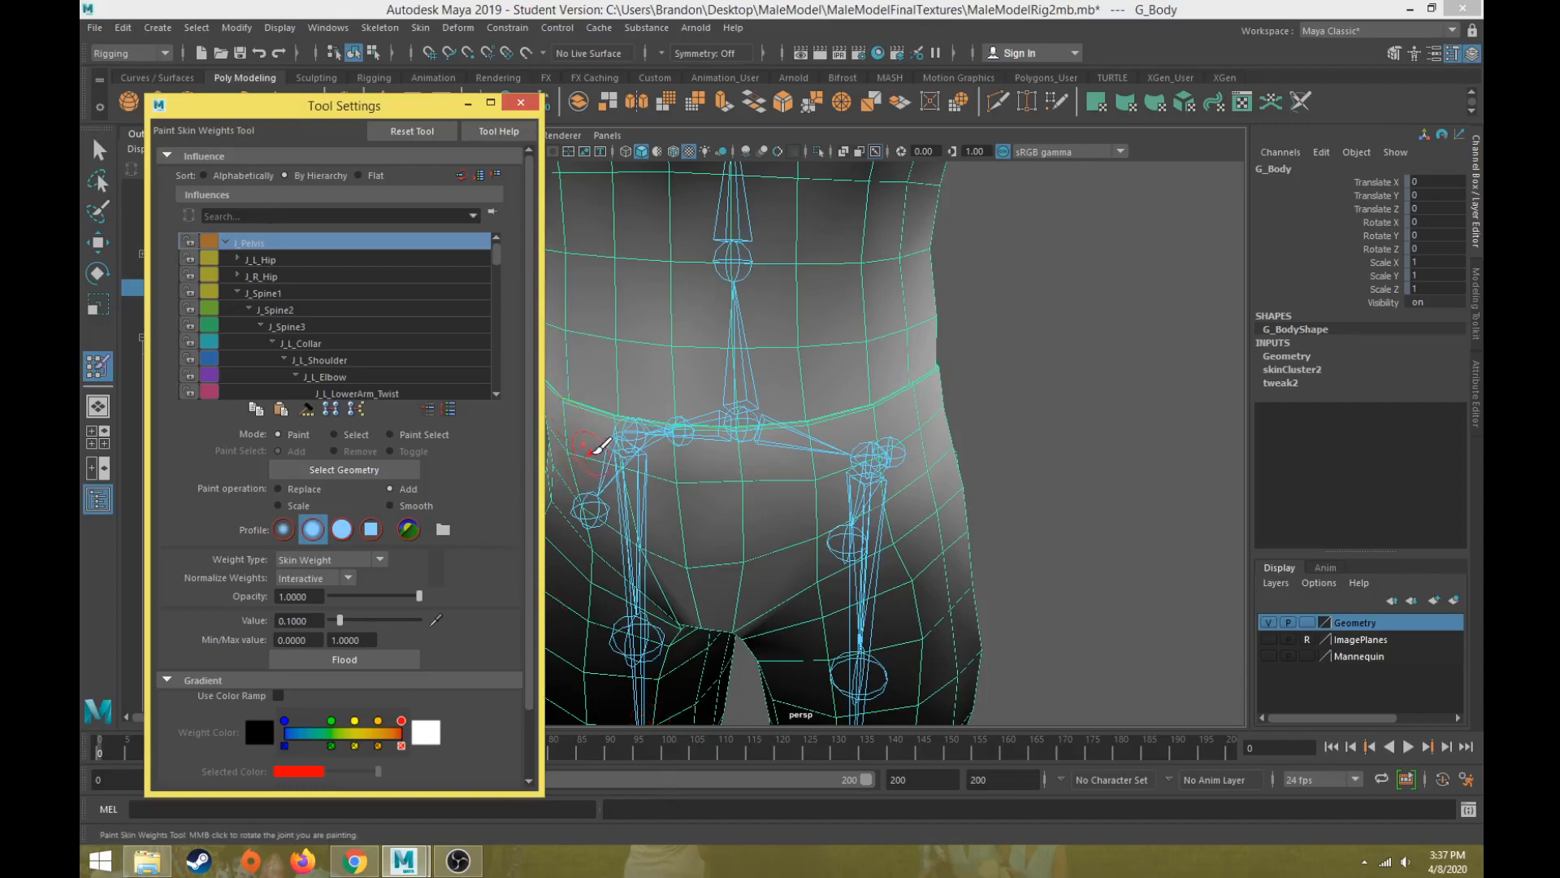
click(266, 259)
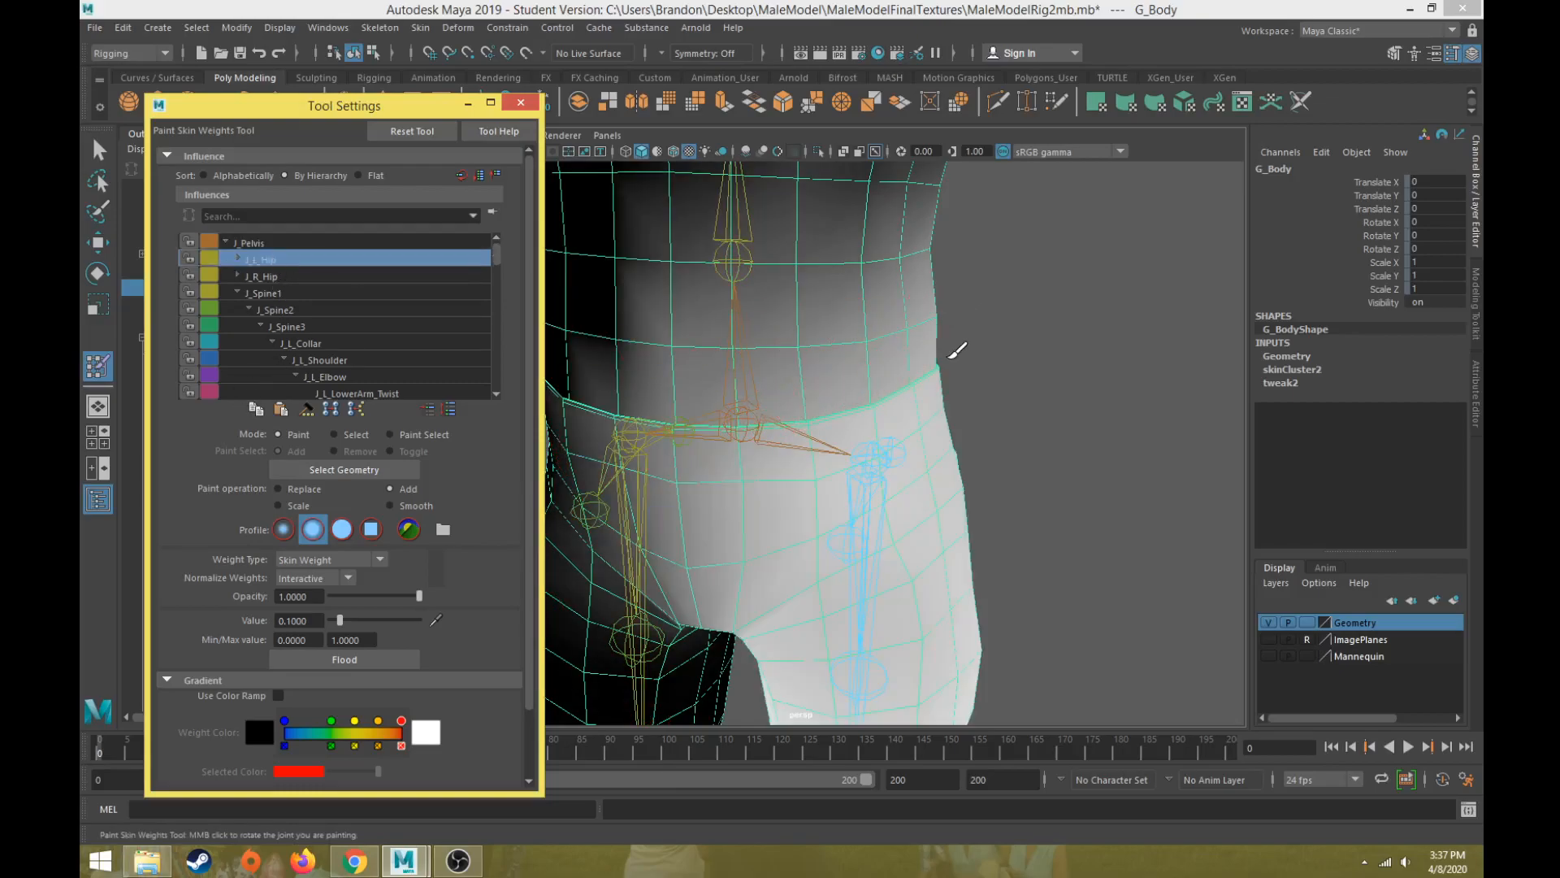
click(272, 293)
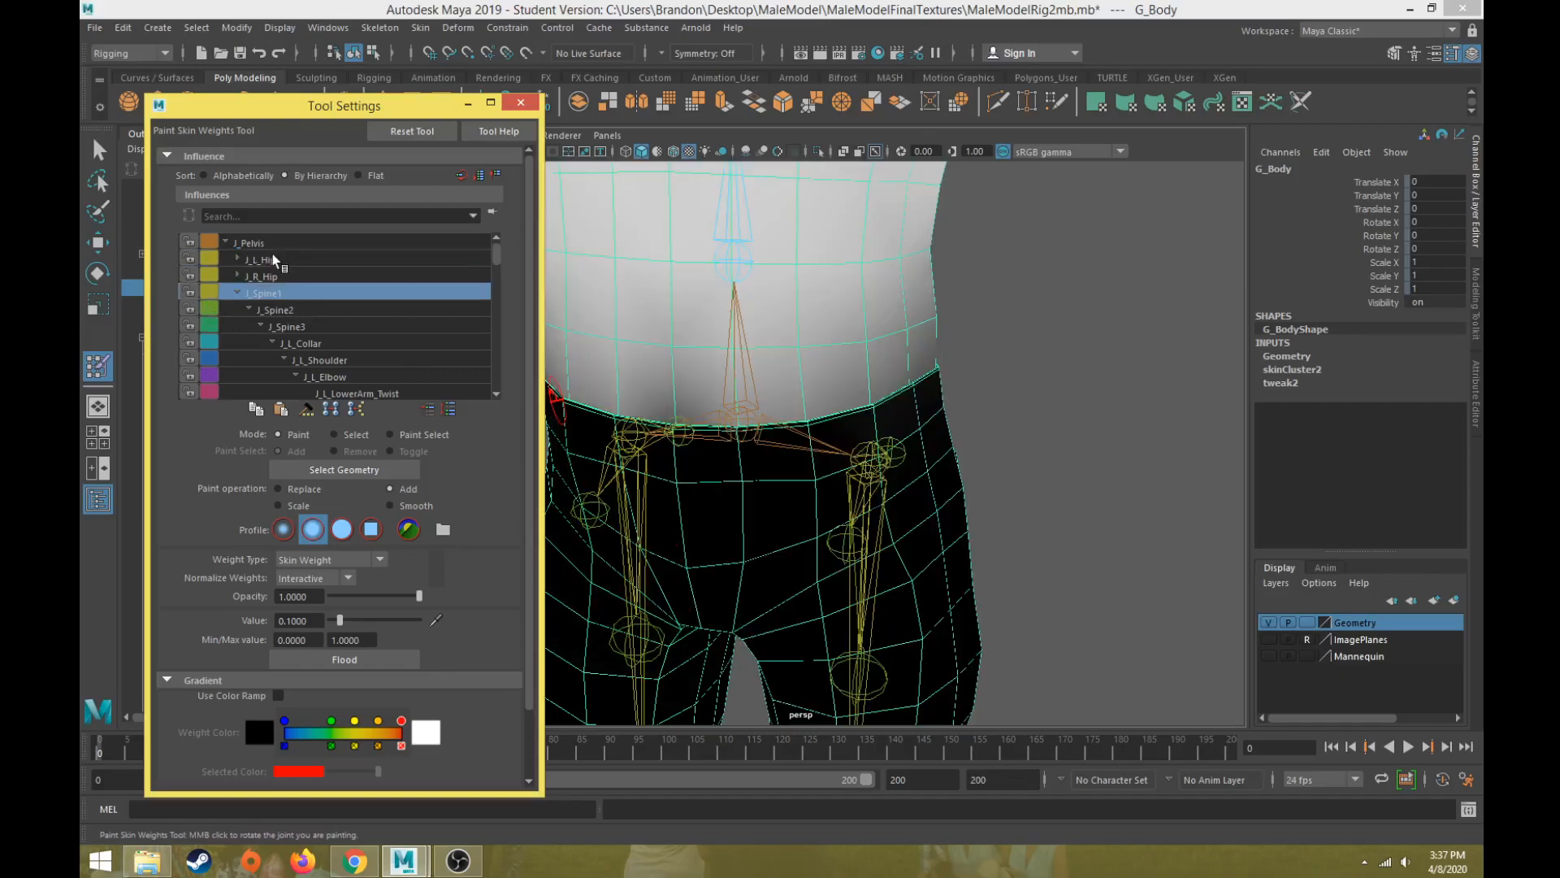
click(283, 241)
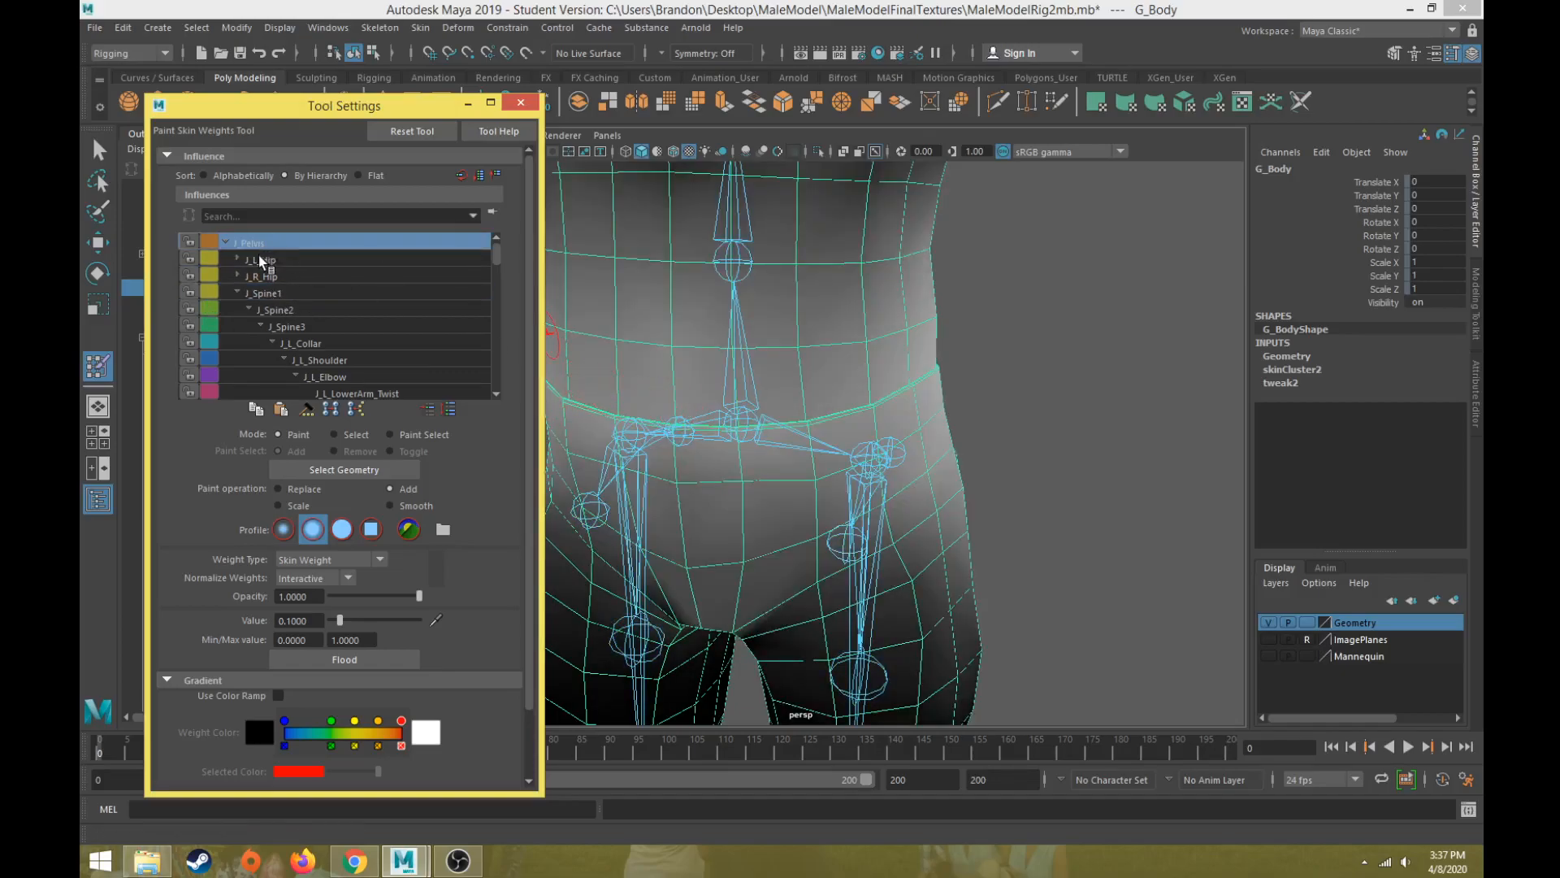
click(258, 259)
- Choose the J_Pelvis influence for painting, set the brush value to 1 and resize the brush over the waist
click(259, 243)
double_click(316, 622)
text(1)
key(Return)
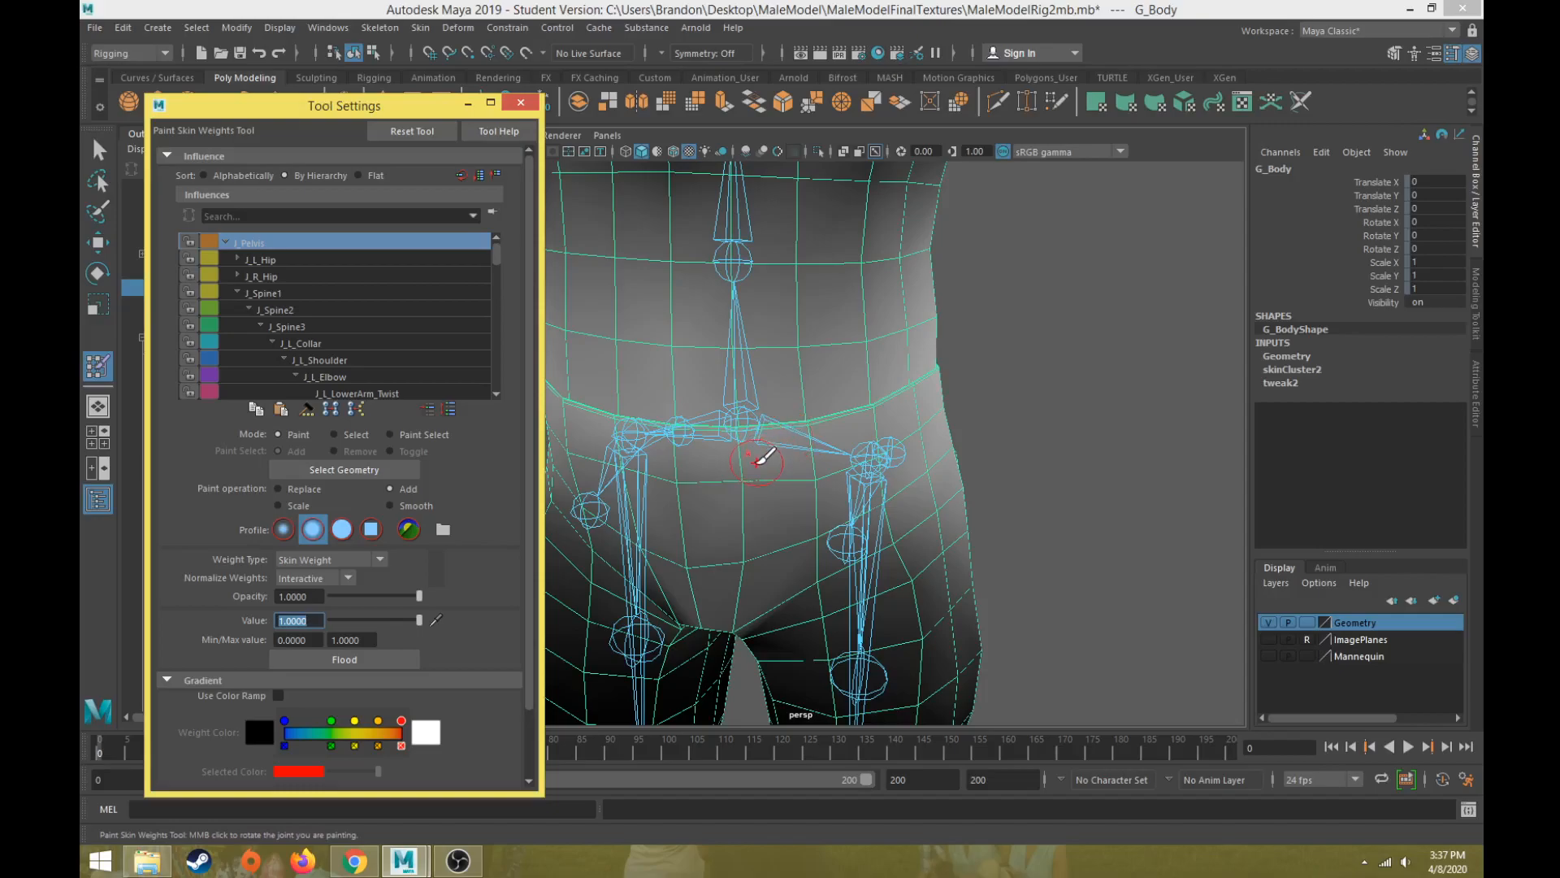
drag(816, 414, 804, 420)
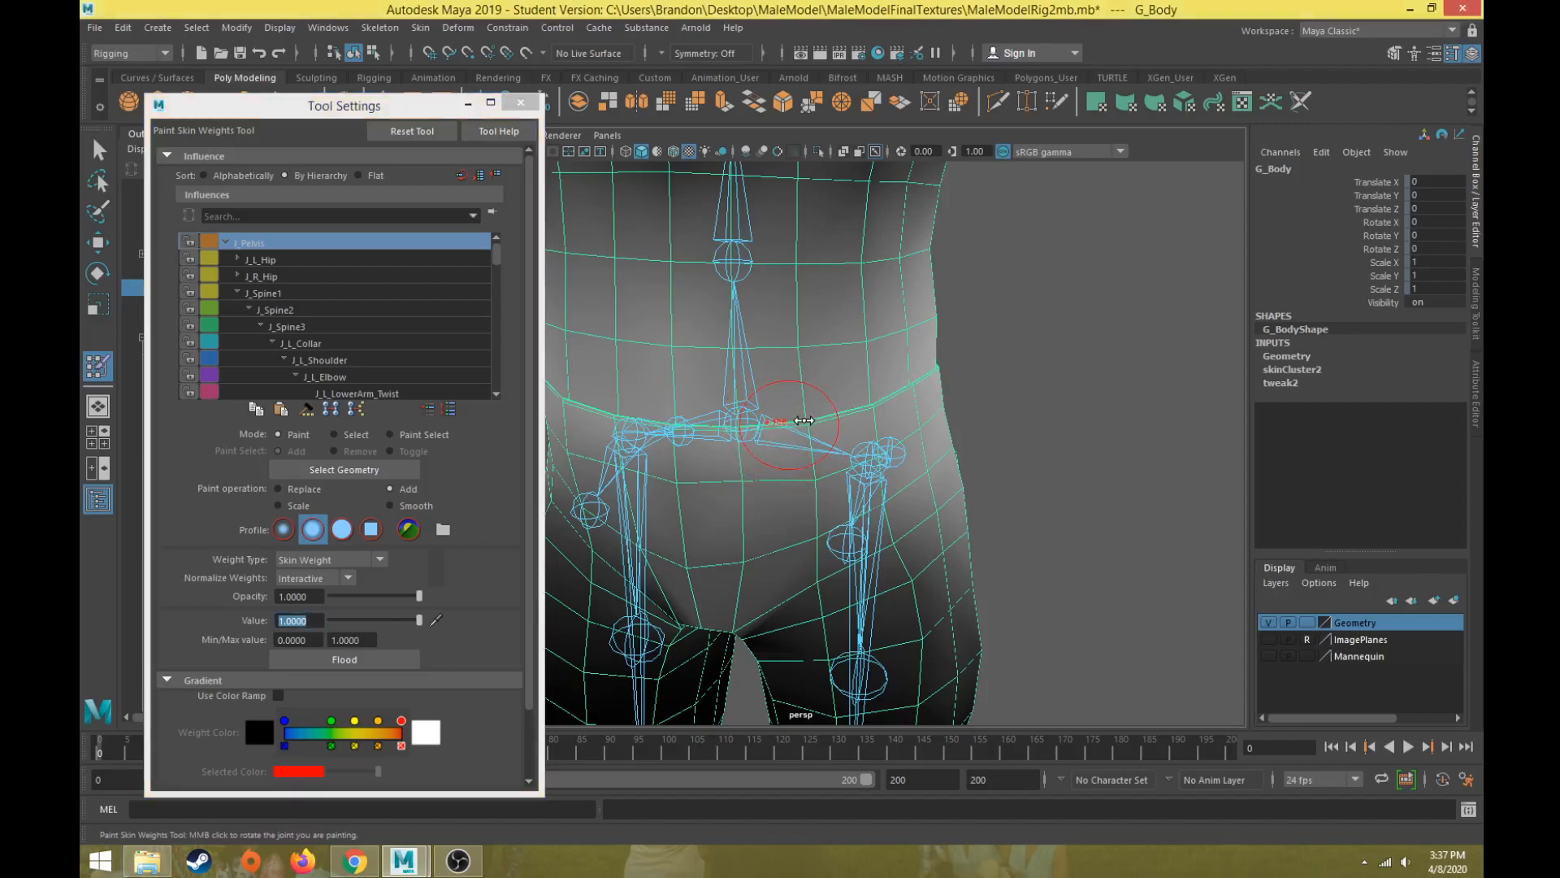
- Paint full J_Pelvis weight in a continuous band around the waistline, covering the front, sides and back of the body
alt+drag(774, 479, 712, 472)
alt+middle_drag(712, 471, 818, 540)
mouse_move(803, 511)
alt+mouse_down()
mouse_move(770, 415)
mouse_move(746, 413)
mouse_move(970, 406)
mouse_move(808, 439)
alt+mouse_up()
mouse_move(901, 443)
alt+mouse_down()
mouse_move(646, 453)
mouse_move(897, 440)
alt+mouse_up()
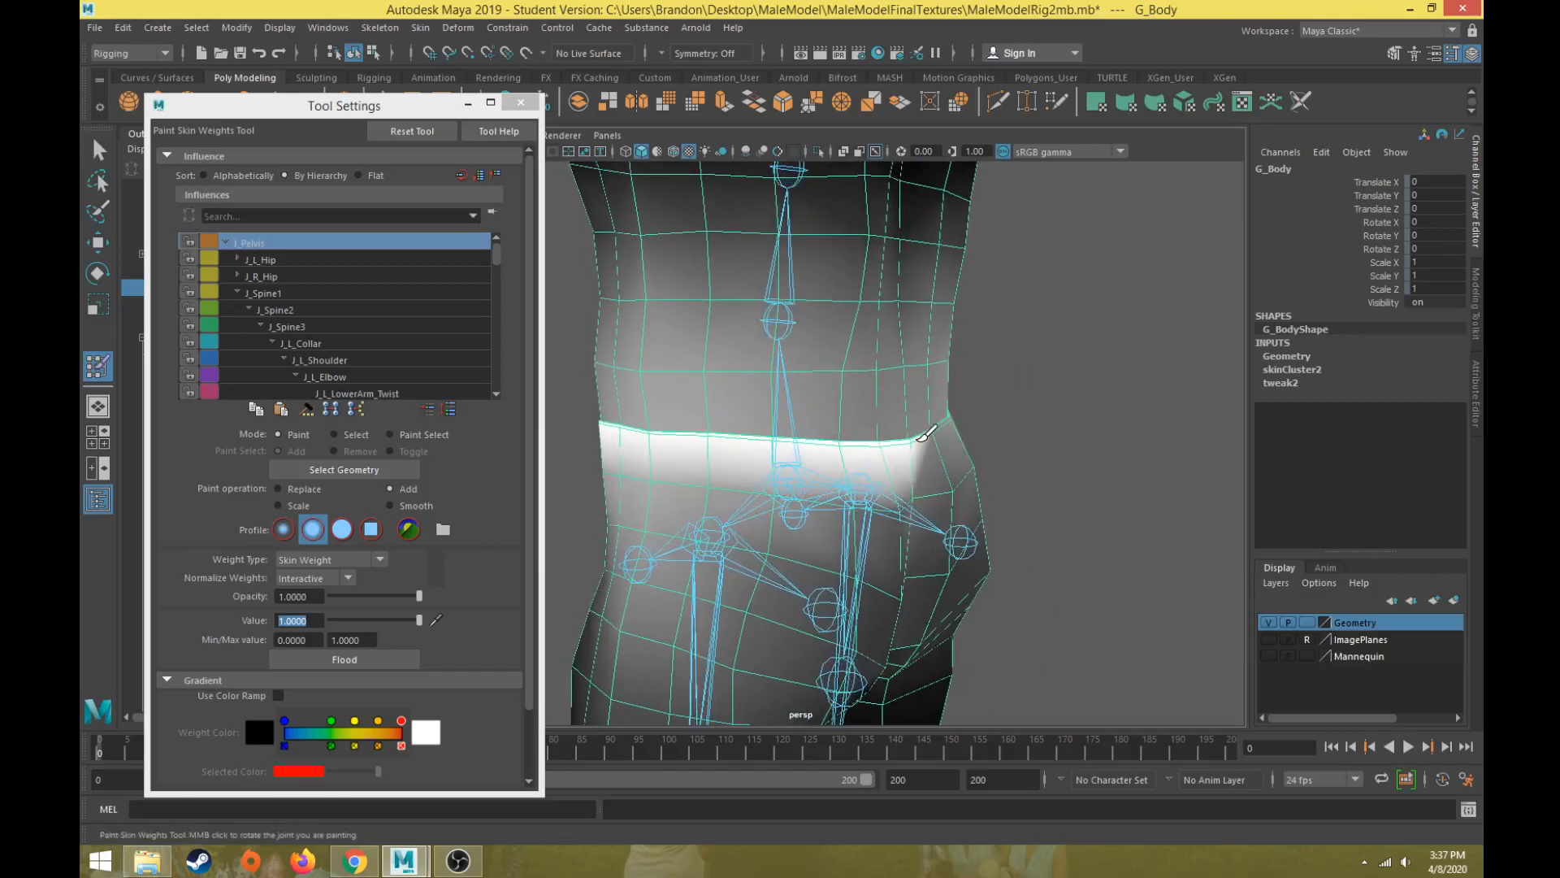
mouse_move(644, 463)
alt+mouse_down()
mouse_move(957, 446)
mouse_move(818, 446)
alt+mouse_up()
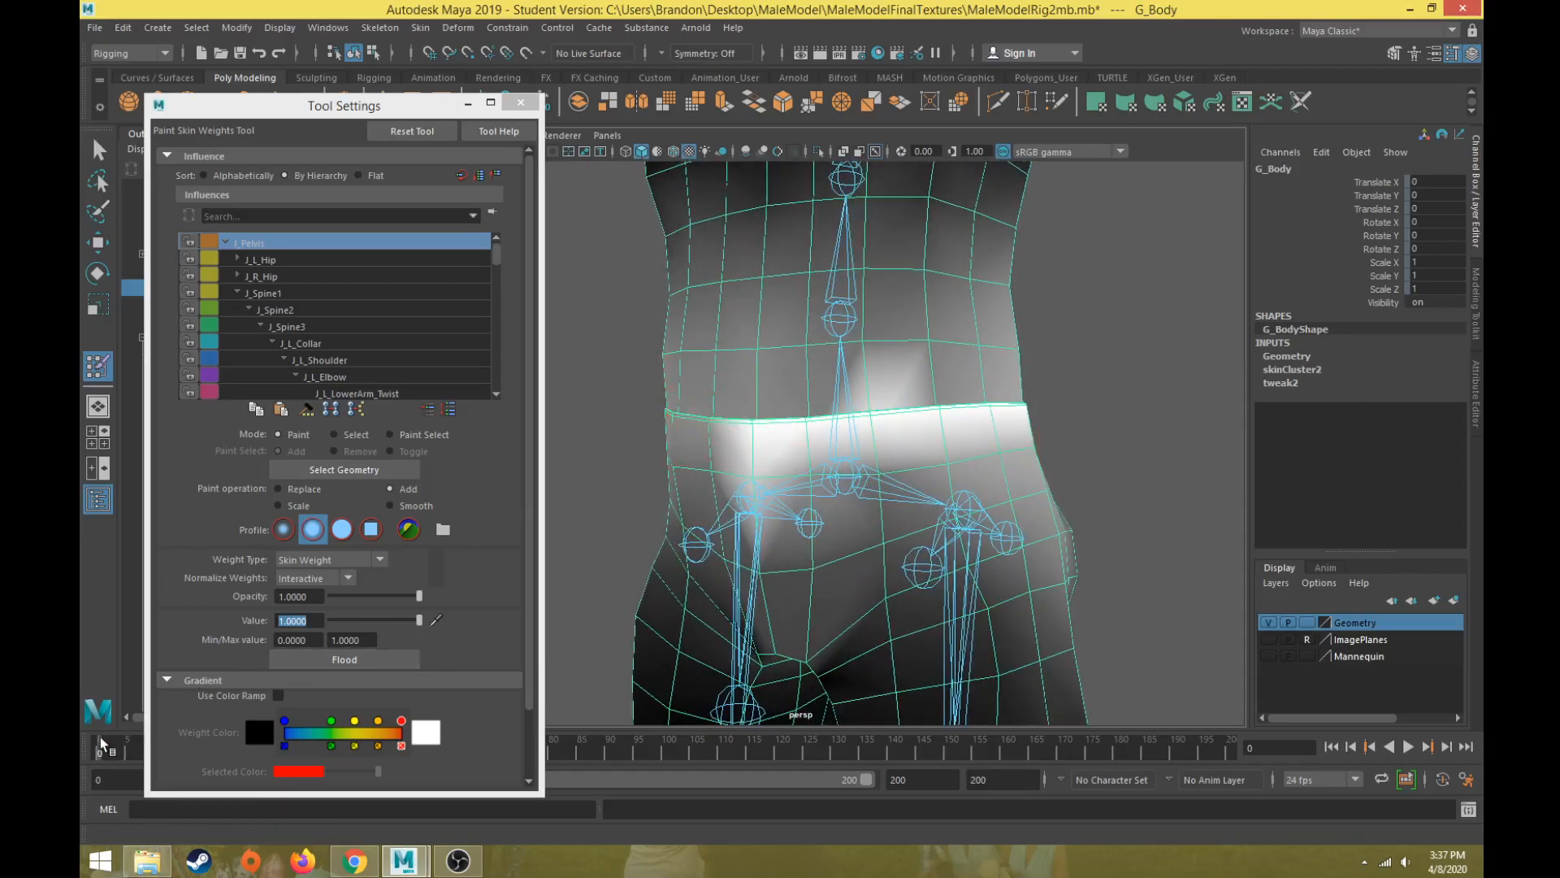
mouse_move(801, 382)
alt+mouse_down()
mouse_move(795, 465)
mouse_move(759, 446)
mouse_move(685, 478)
mouse_move(717, 448)
mouse_move(783, 452)
alt+mouse_up()
alt+drag(986, 425, 1085, 458)
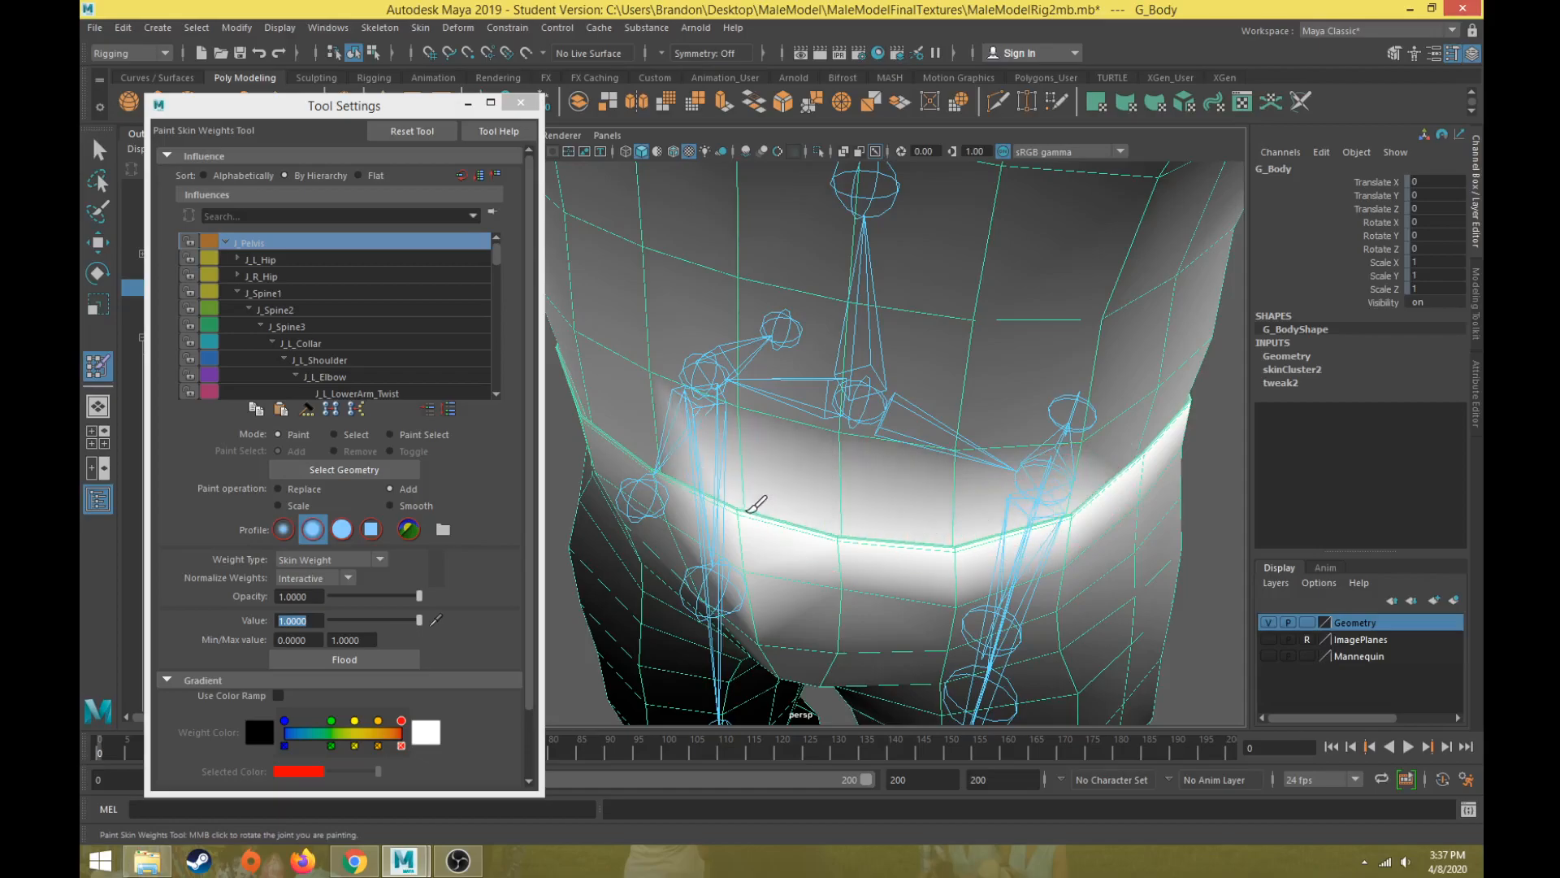
alt+drag(807, 533, 856, 529)
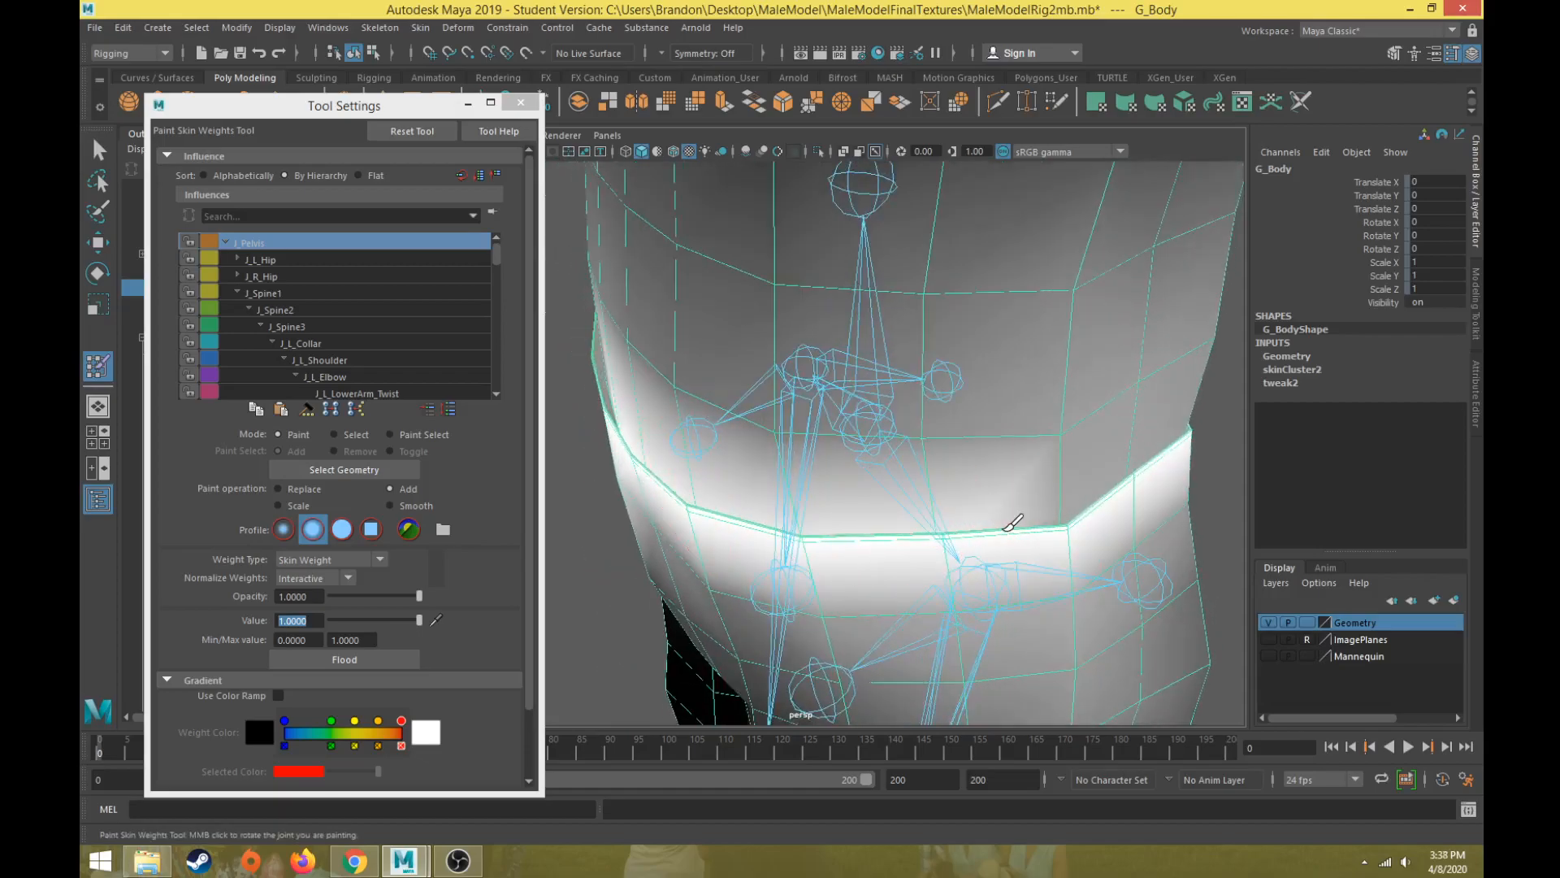
mouse_move(1036, 517)
alt+mouse_down()
mouse_move(917, 540)
mouse_move(947, 557)
mouse_move(882, 584)
alt+mouse_up()
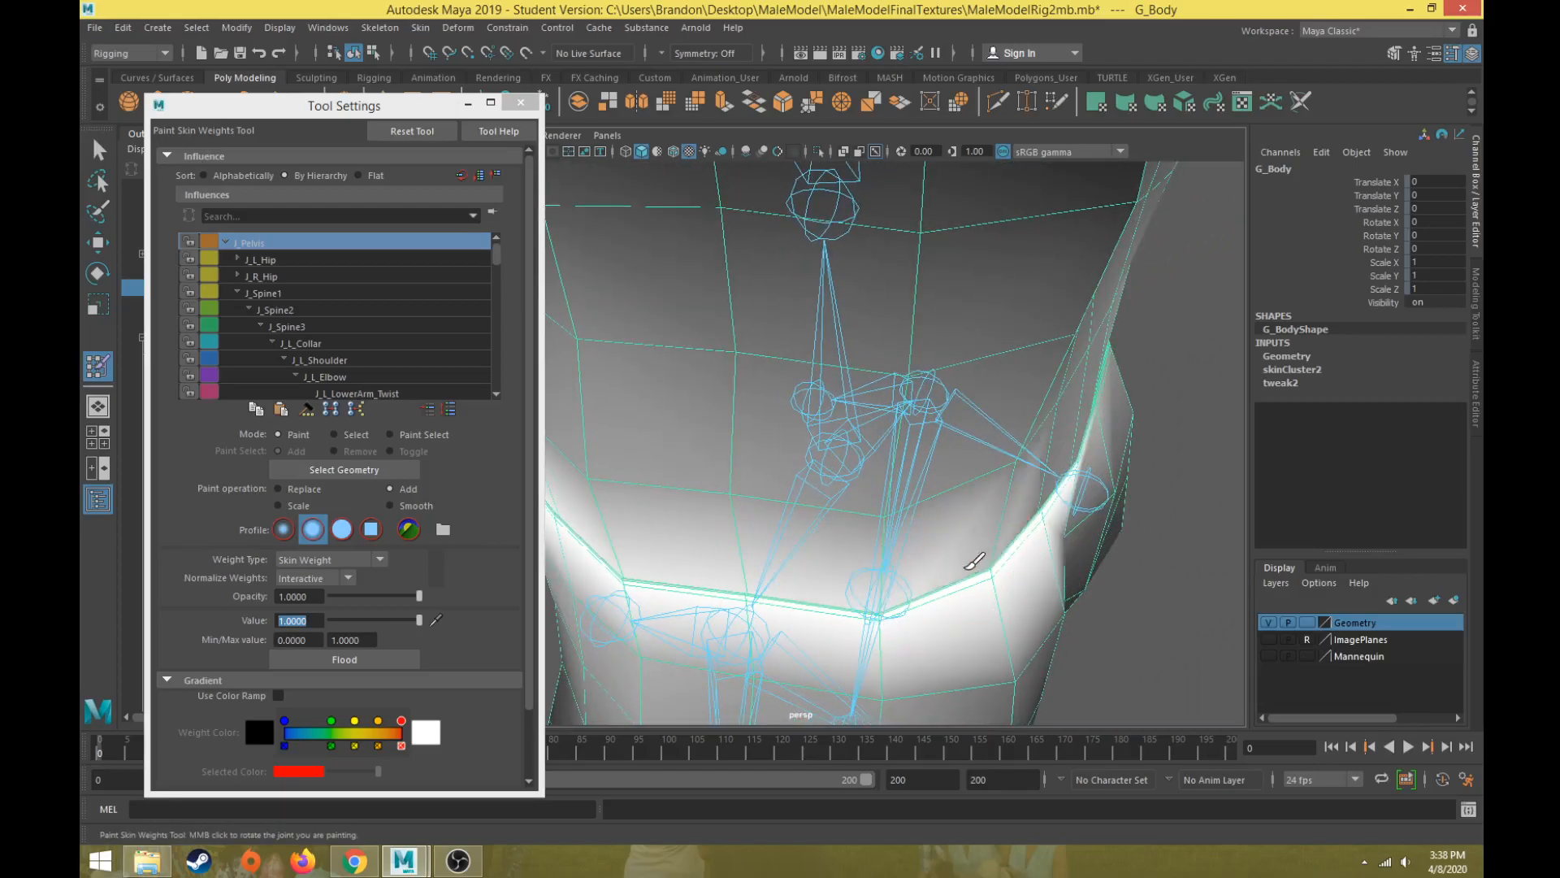
mouse_move(990, 556)
alt+mouse_down()
mouse_move(801, 605)
mouse_move(715, 707)
alt+mouse_up()
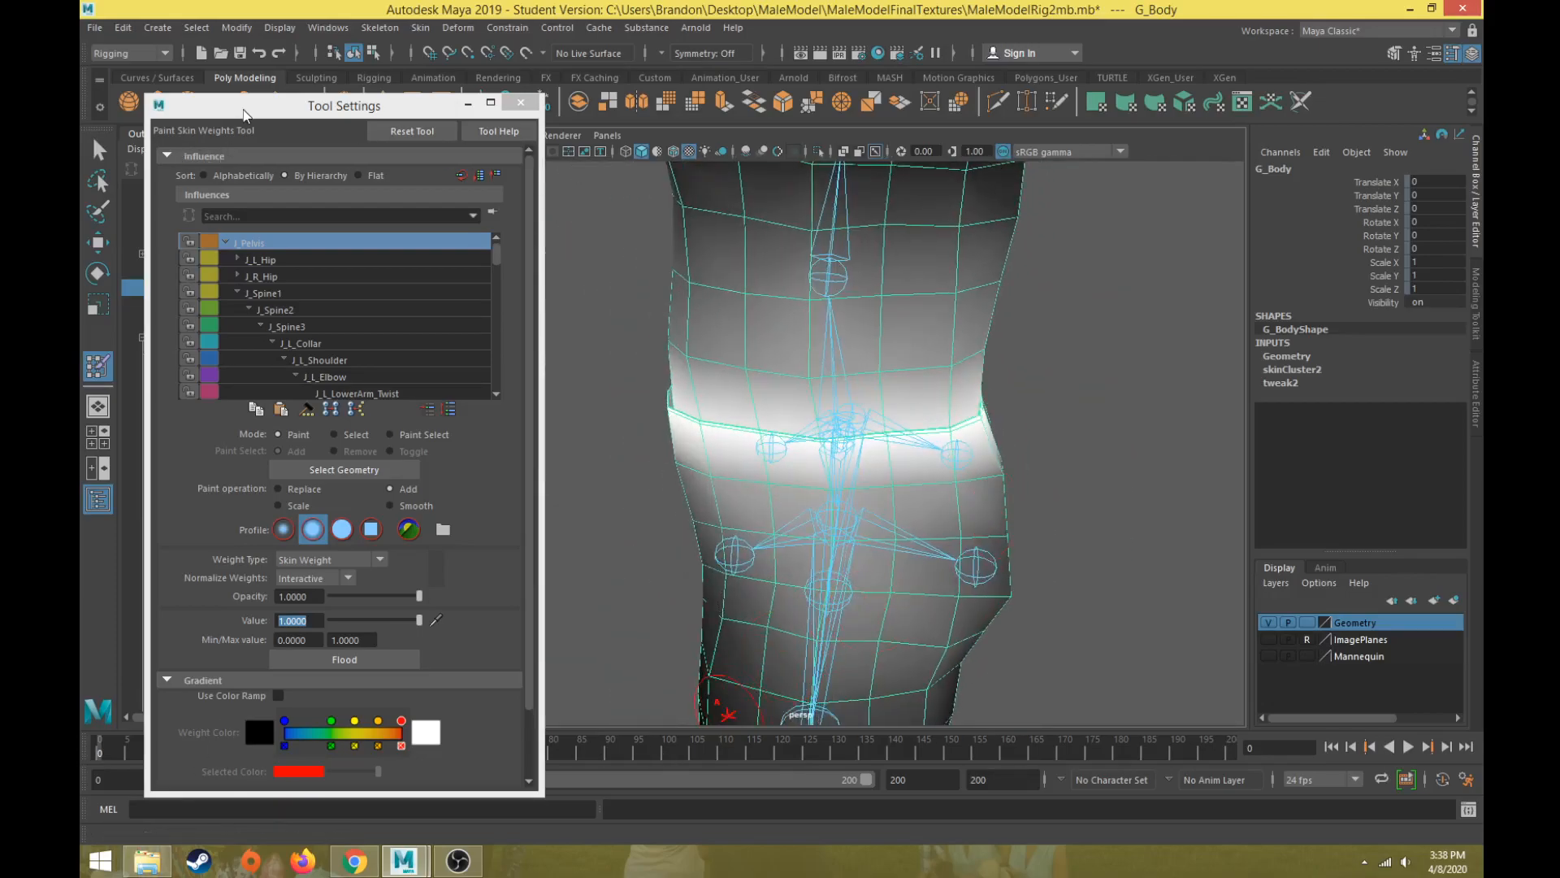
- Move the Tool Settings window clear of the timeline and scrub the early frames to check the waist, ending at frame 0
drag(244, 114, 217, 47)
click(204, 749)
mouse_move(205, 749)
mouse_down()
mouse_move(112, 736)
mouse_move(218, 736)
mouse_move(86, 733)
mouse_up()
mouse_move(181, 734)
mouse_down()
mouse_move(157, 732)
mouse_move(243, 735)
mouse_move(102, 744)
mouse_move(244, 744)
mouse_move(86, 754)
mouse_up()
- Examine the waistline seam up close from several angles, then scrub the first frames to check it, ending at frame 0
scroll(753, 515, up, 5)
mouse_move(753, 515)
alt+mouse_down()
mouse_move(731, 536)
mouse_move(759, 477)
mouse_move(586, 458)
mouse_move(571, 392)
mouse_move(867, 596)
alt+mouse_up()
scroll(731, 532, up, 3)
mouse_move(573, 395)
alt+mouse_down()
mouse_move(759, 564)
mouse_move(735, 537)
alt+mouse_up()
alt+drag(729, 461, 784, 497)
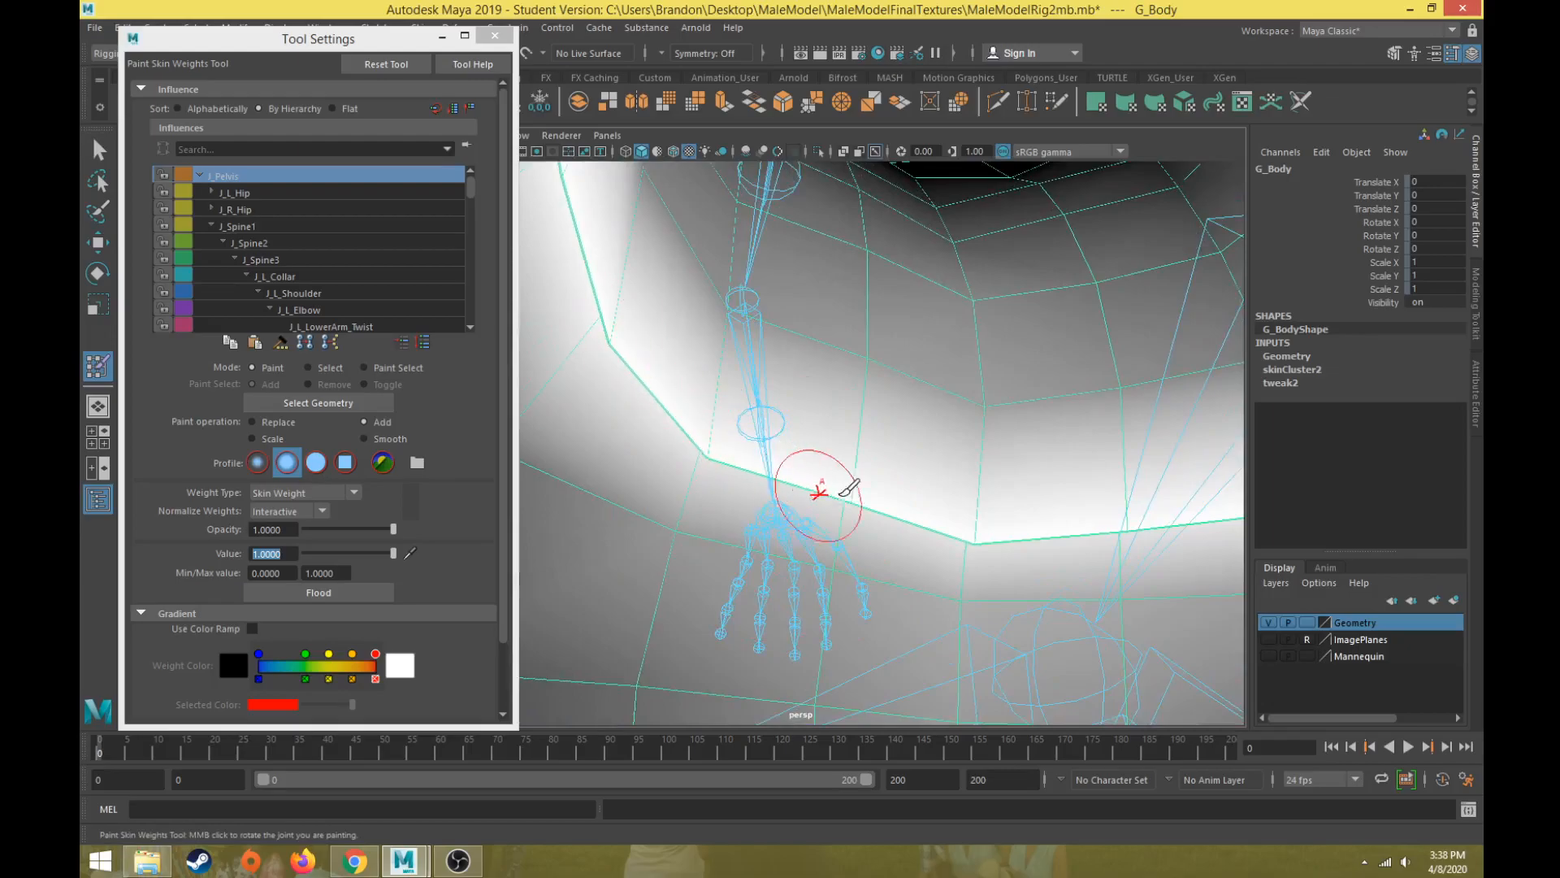
mouse_move(1146, 520)
alt+mouse_down()
mouse_move(759, 453)
mouse_move(745, 515)
mouse_move(850, 508)
mouse_move(943, 547)
mouse_move(927, 585)
mouse_move(739, 376)
mouse_move(571, 542)
mouse_move(516, 558)
mouse_move(697, 557)
mouse_move(729, 479)
mouse_move(763, 523)
mouse_move(620, 401)
mouse_move(714, 593)
alt+mouse_up()
alt+middle_drag(715, 593, 782, 492)
alt+drag(807, 504, 751, 466)
alt+middle_drag(751, 466, 790, 237)
alt+middle_drag(905, 351, 901, 438)
alt+drag(900, 438, 864, 480)
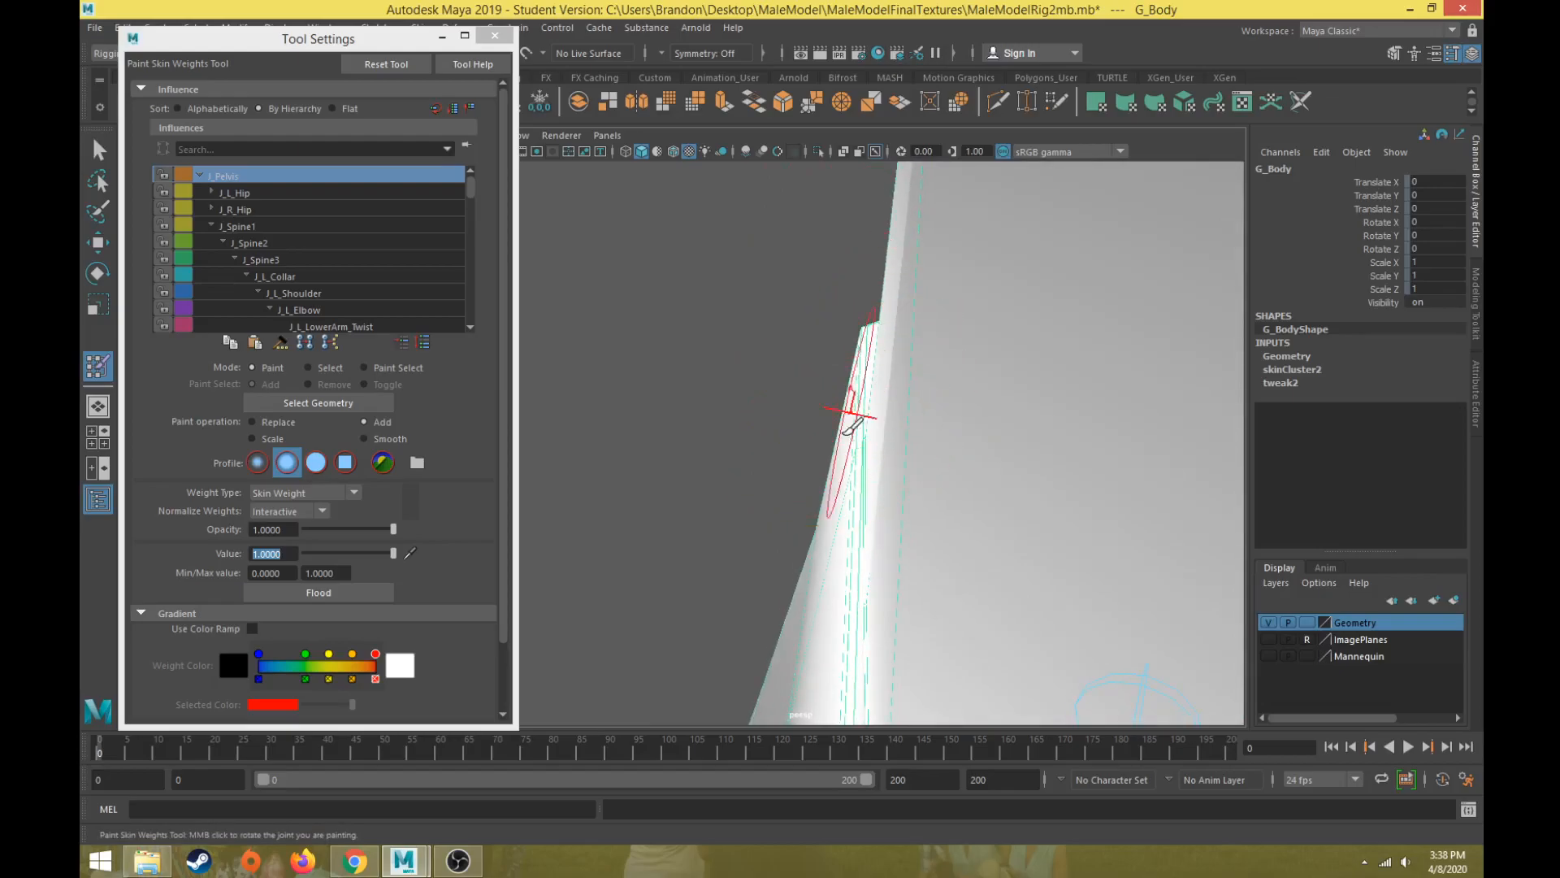
alt+drag(860, 404, 787, 520)
alt+right_drag(787, 520, 748, 467)
alt+drag(749, 468, 767, 530)
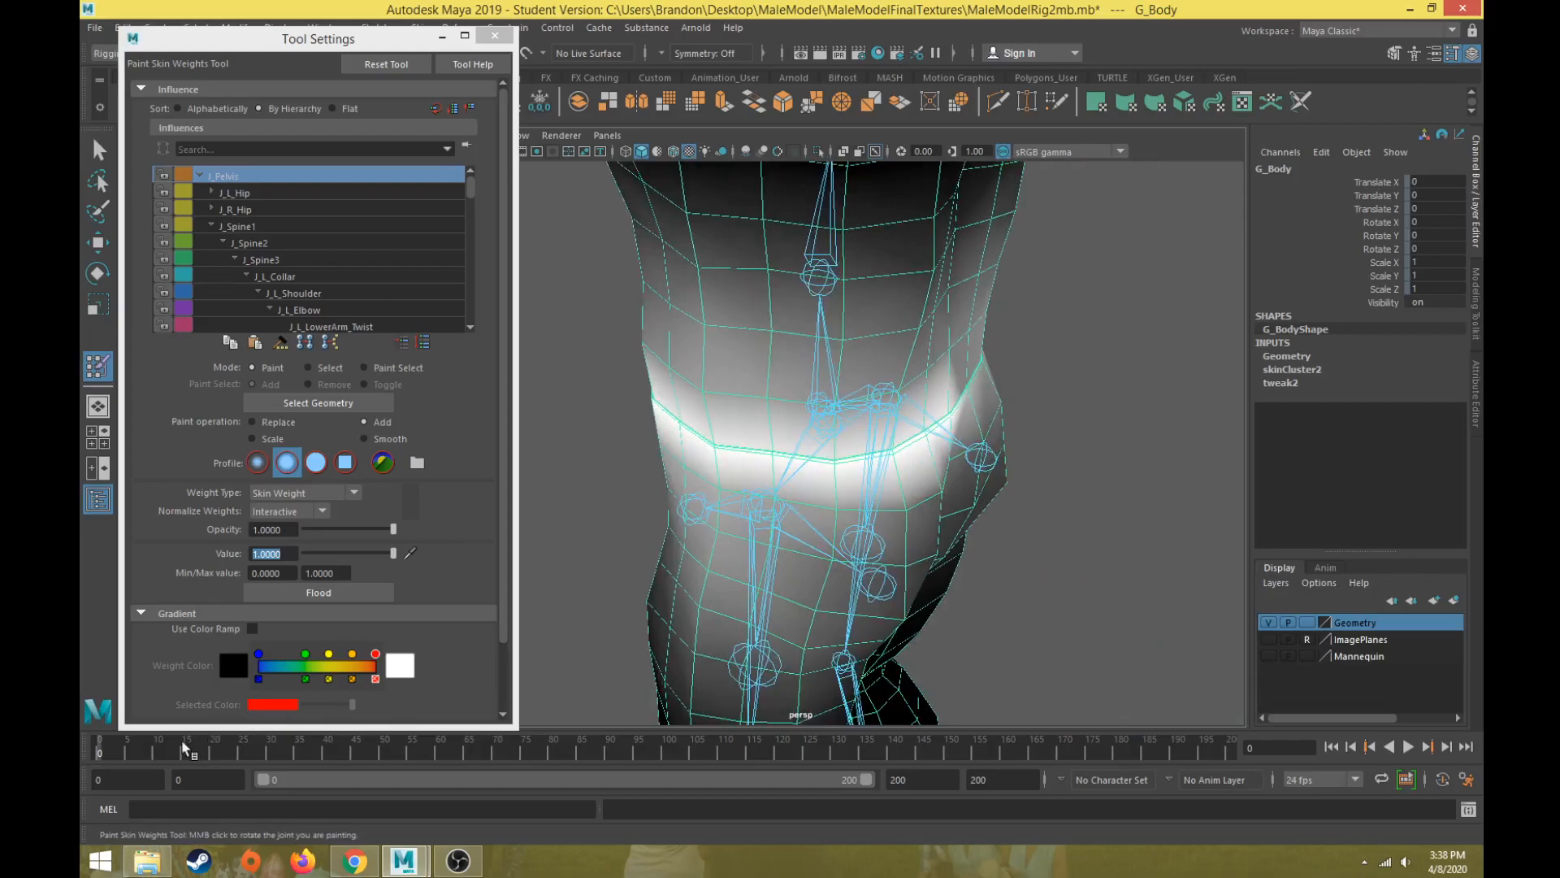
key(alt+v)
drag(131, 752, 91, 736)
- Paint full J_Pelvis weight over the faces just above the waistline around the body and check the early frames, ending at frame 0
scroll(656, 534, up, 1)
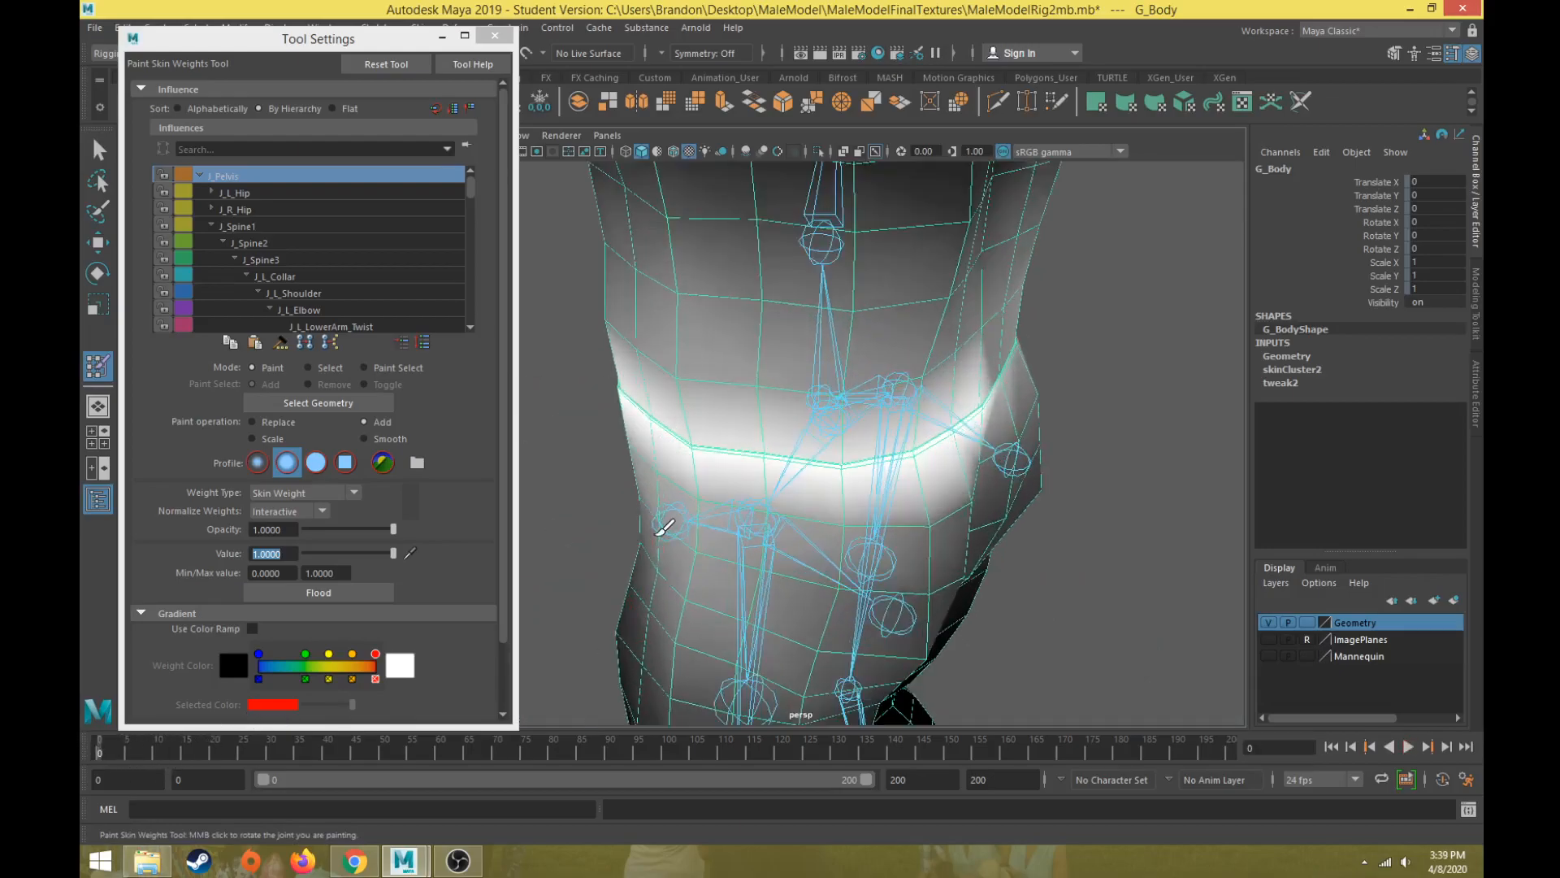
scroll(665, 529, up, 2)
alt+drag(666, 529, 1041, 426)
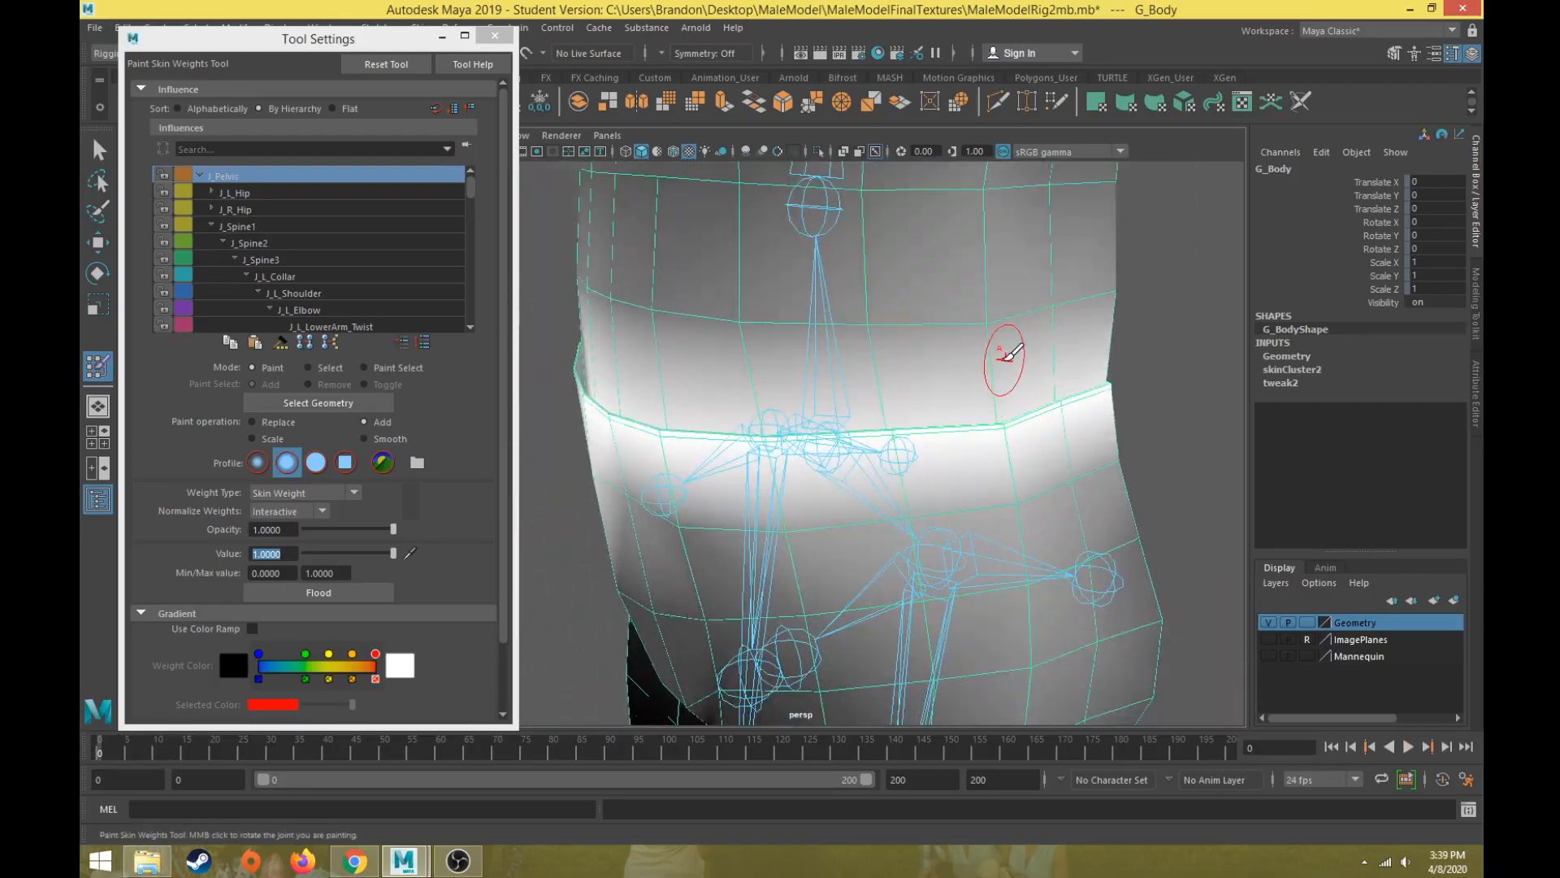
mouse_move(963, 339)
mouse_down()
mouse_move(1090, 306)
mouse_move(802, 320)
mouse_move(657, 301)
mouse_up()
scroll(817, 439, down, 4)
alt+drag(835, 449, 1008, 423)
alt+drag(638, 481, 515, 551)
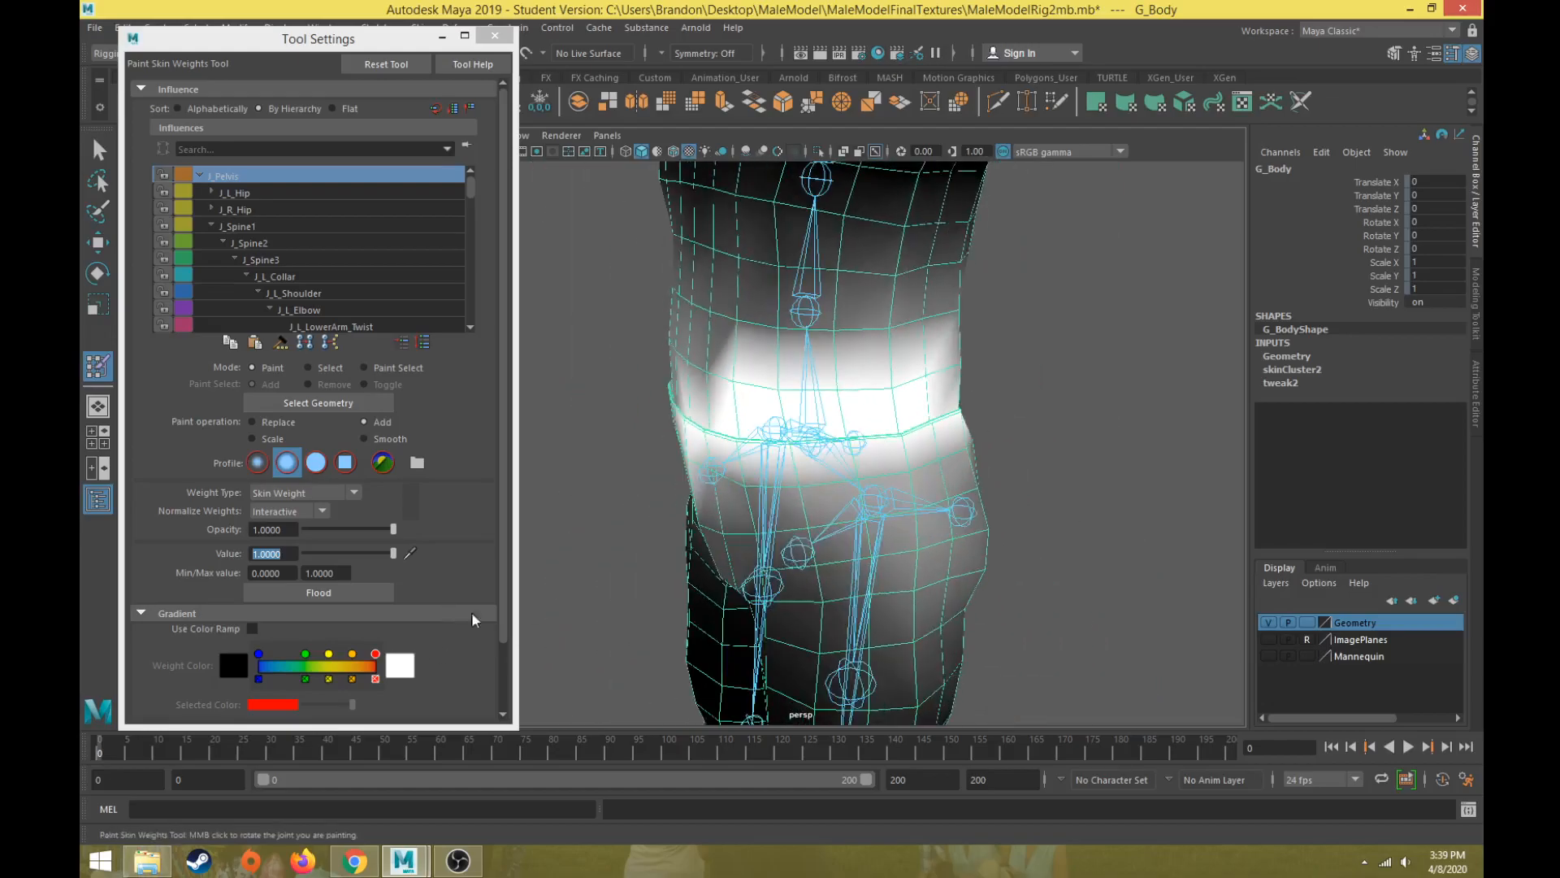
mouse_move(707, 397)
alt+mouse_down()
mouse_move(773, 400)
mouse_move(656, 386)
mouse_move(808, 397)
mouse_move(627, 418)
mouse_move(742, 394)
alt+mouse_up()
drag(856, 389, 1028, 378)
mouse_move(894, 406)
alt+mouse_down()
mouse_move(759, 446)
mouse_move(203, 721)
alt+mouse_up()
mouse_move(106, 745)
mouse_down()
mouse_move(193, 756)
mouse_move(94, 775)
mouse_move(235, 775)
mouse_move(83, 763)
mouse_up()
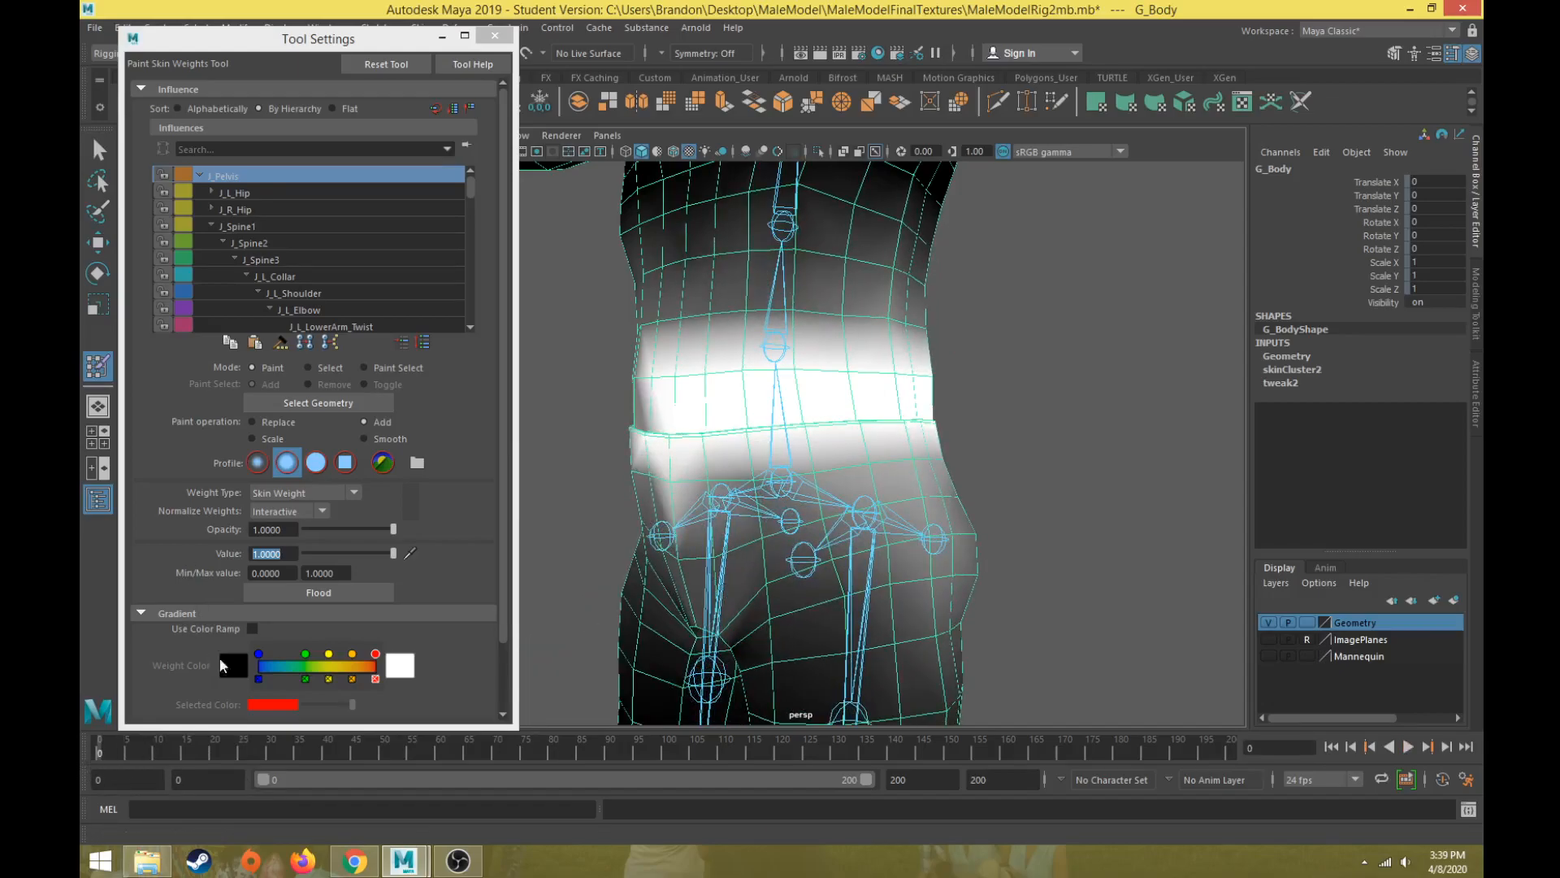
- Set the brush value to 0.3, add J_Pelvis weight just below the waistline and move to frame 3
click(178, 557)
text(0.3)
key(Return)
drag(894, 452, 691, 476)
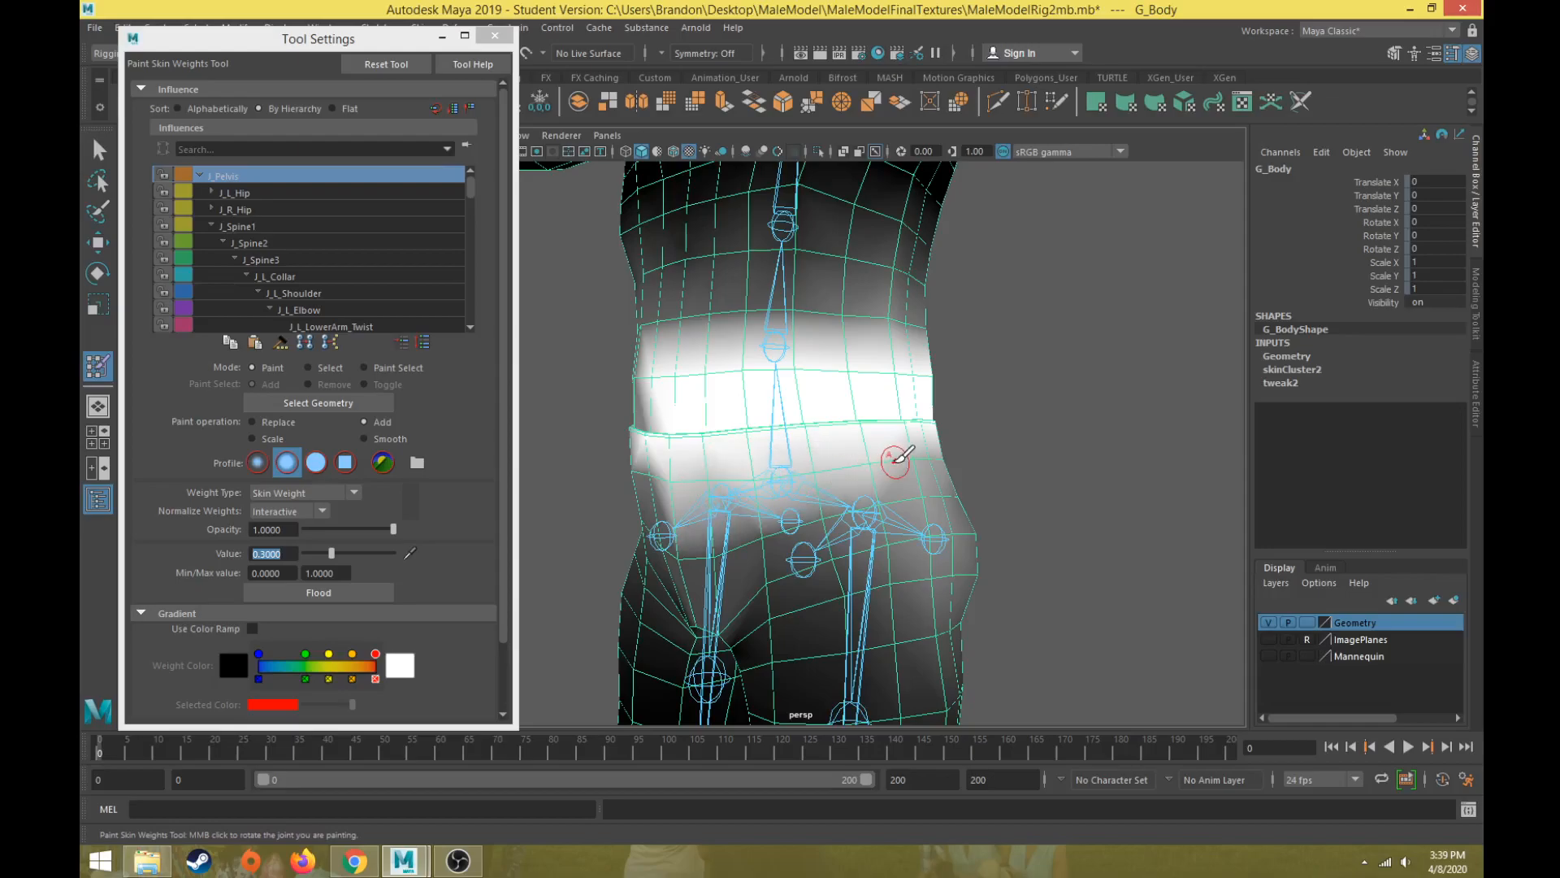
alt+drag(889, 452, 822, 470)
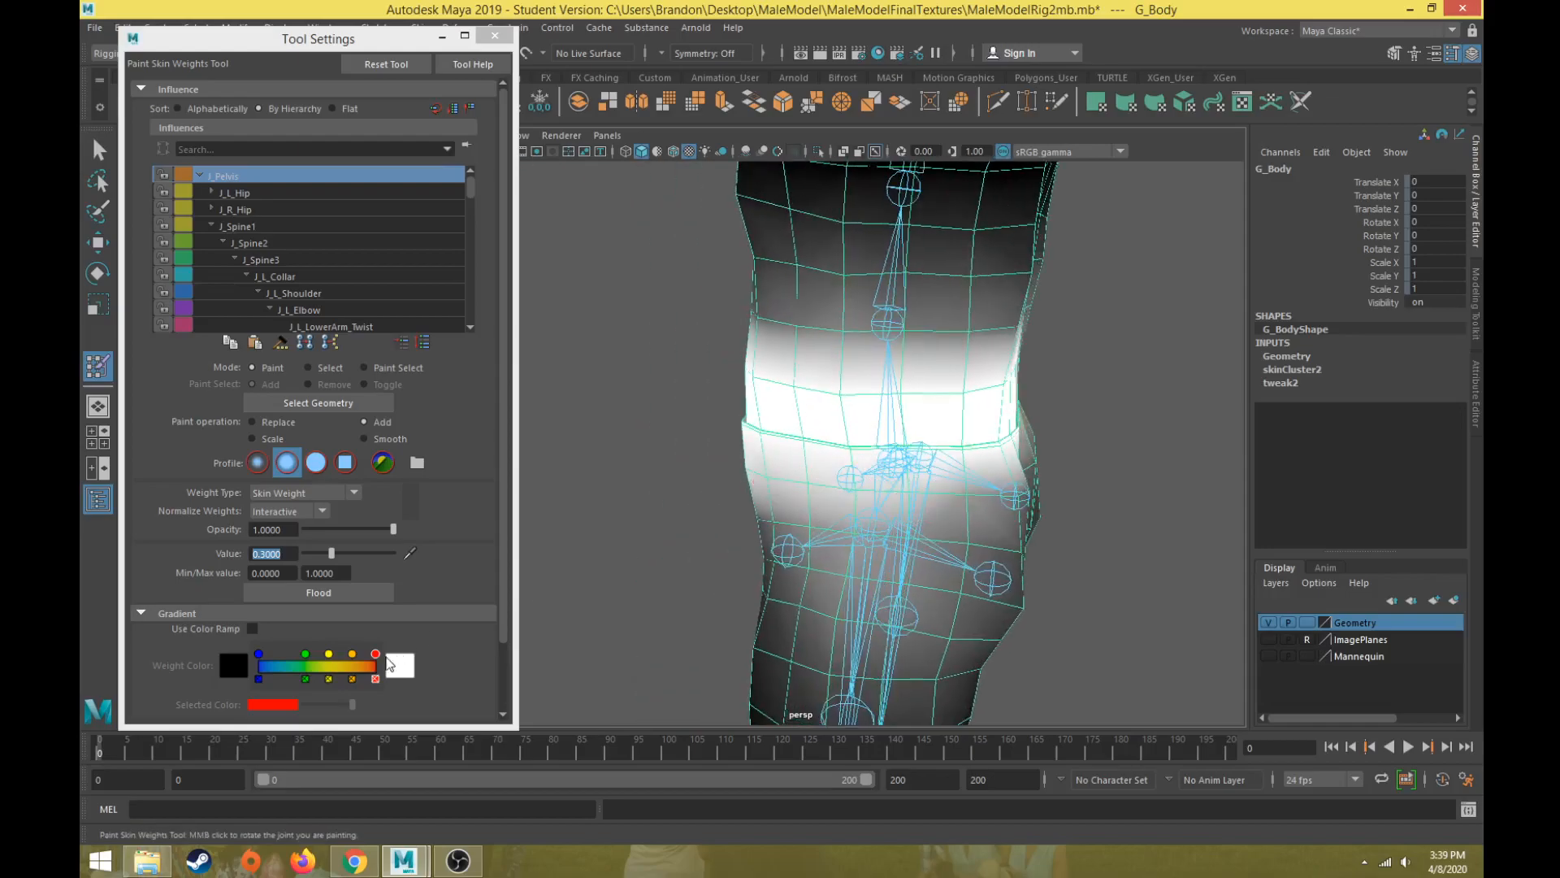
mouse_move(106, 744)
mouse_down()
mouse_move(146, 746)
mouse_move(116, 746)
mouse_up()
alt+drag(682, 580, 735, 573)
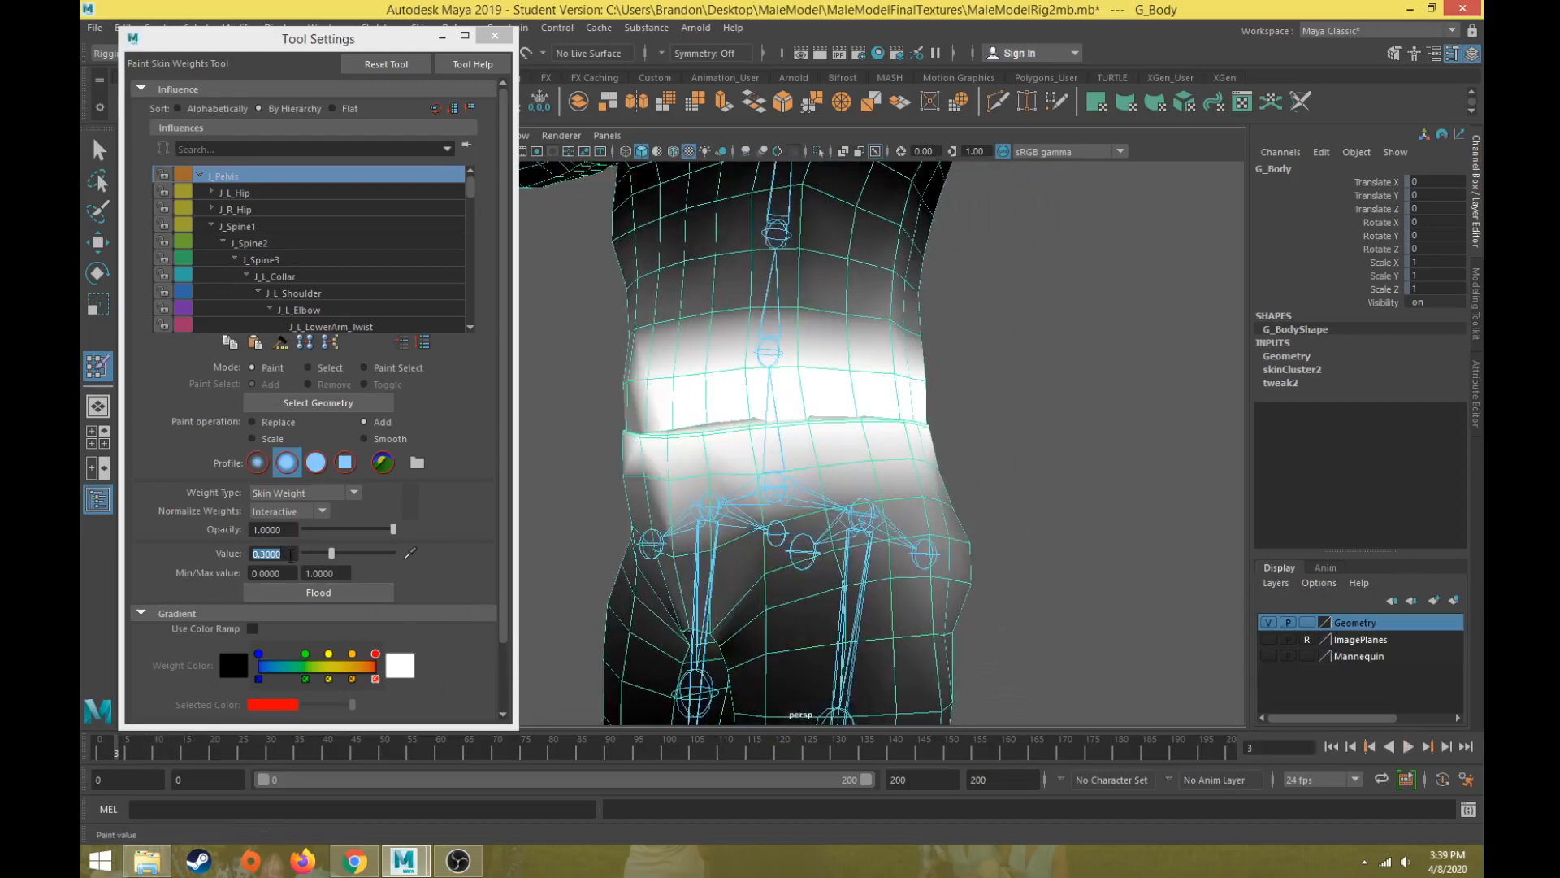
- Set the brush value to 0.1 and scrub the hip test through to frame 18 to check the waist deformation
drag(291, 554, 221, 560)
text(0.1)
key(Return)
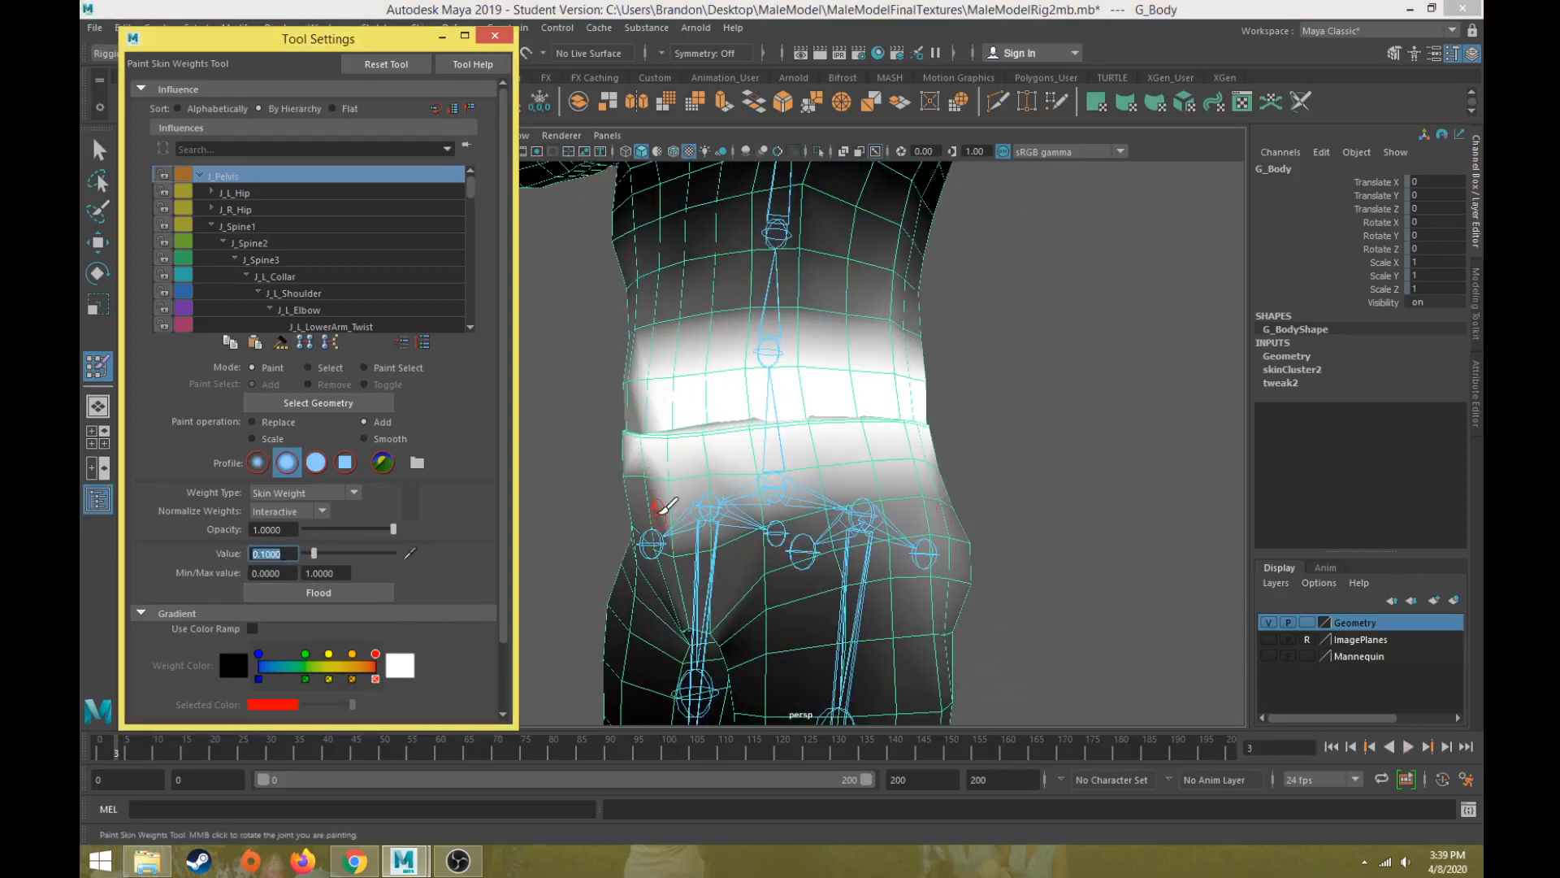
alt+drag(664, 508, 731, 499)
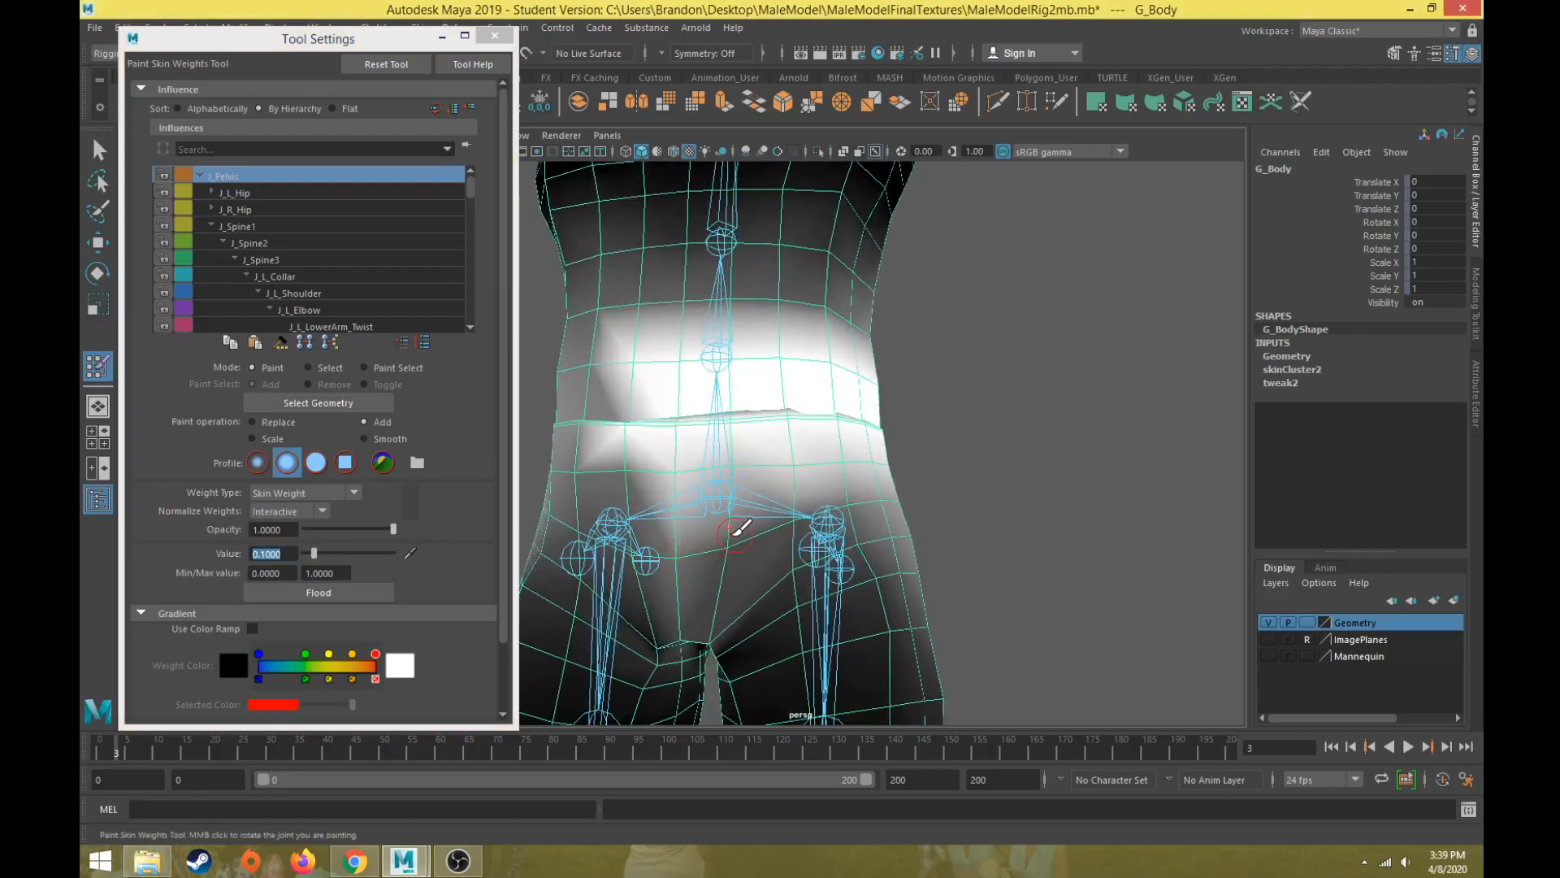
mouse_move(121, 752)
mouse_down()
mouse_move(174, 743)
mouse_move(122, 746)
mouse_move(173, 749)
mouse_move(139, 749)
mouse_up()
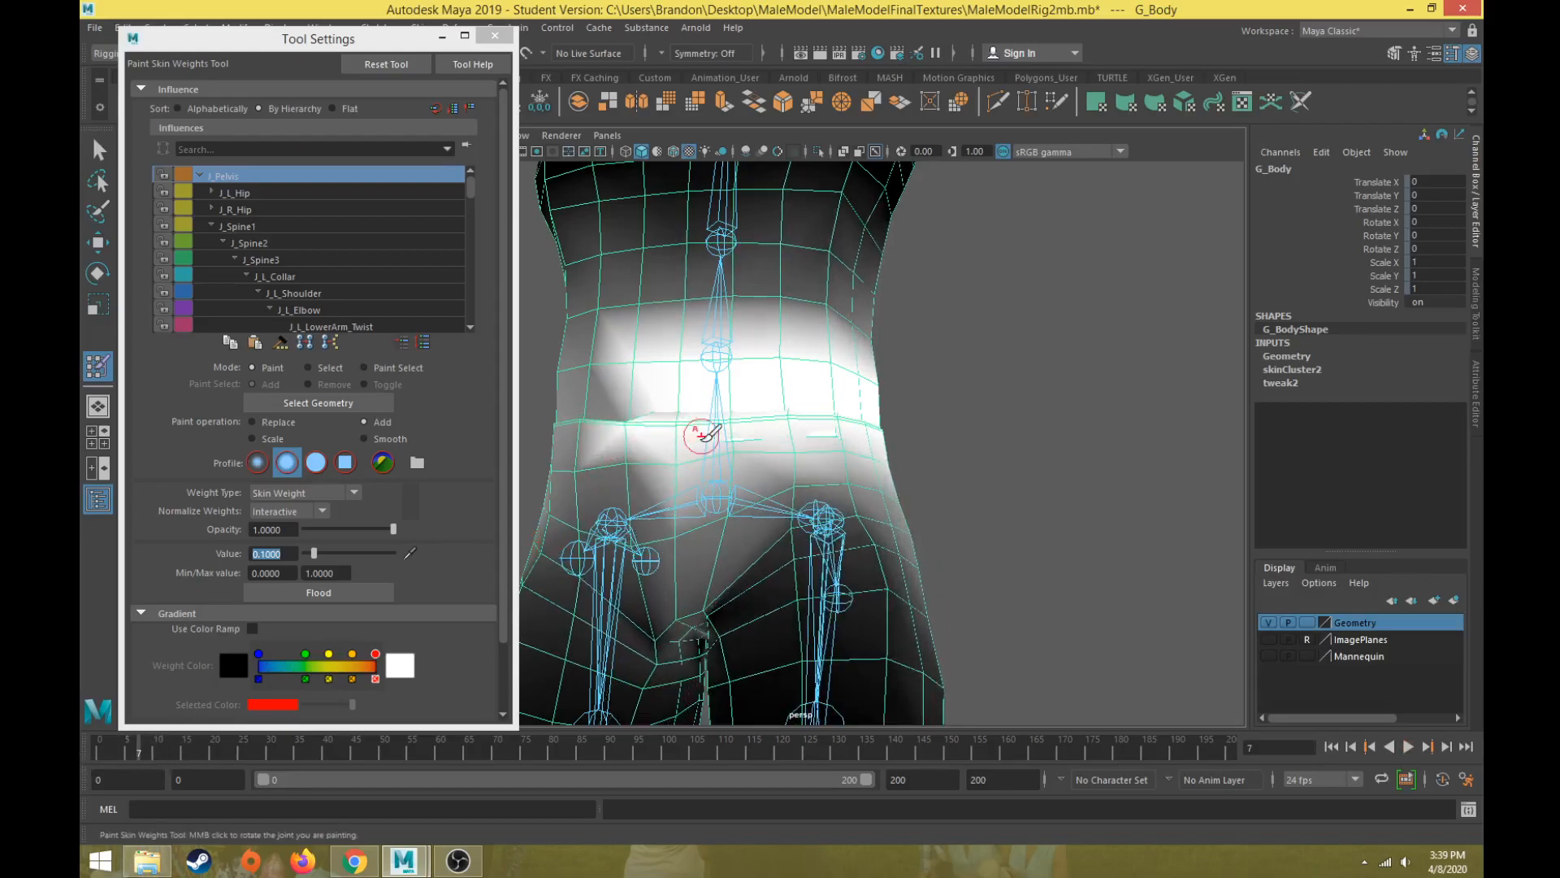
key(alt+v)
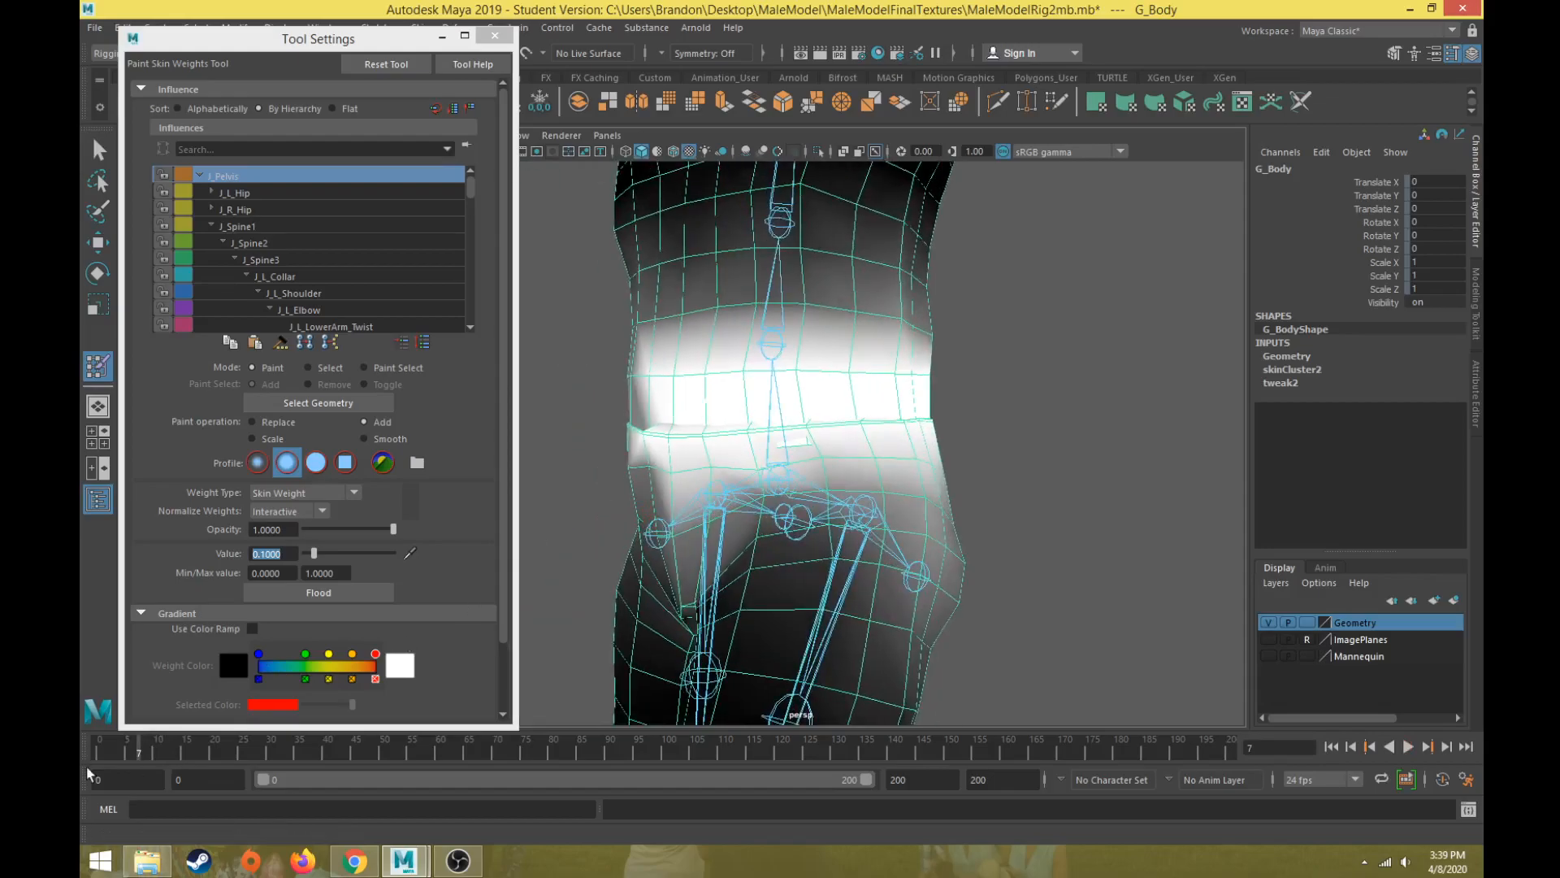
click(141, 750)
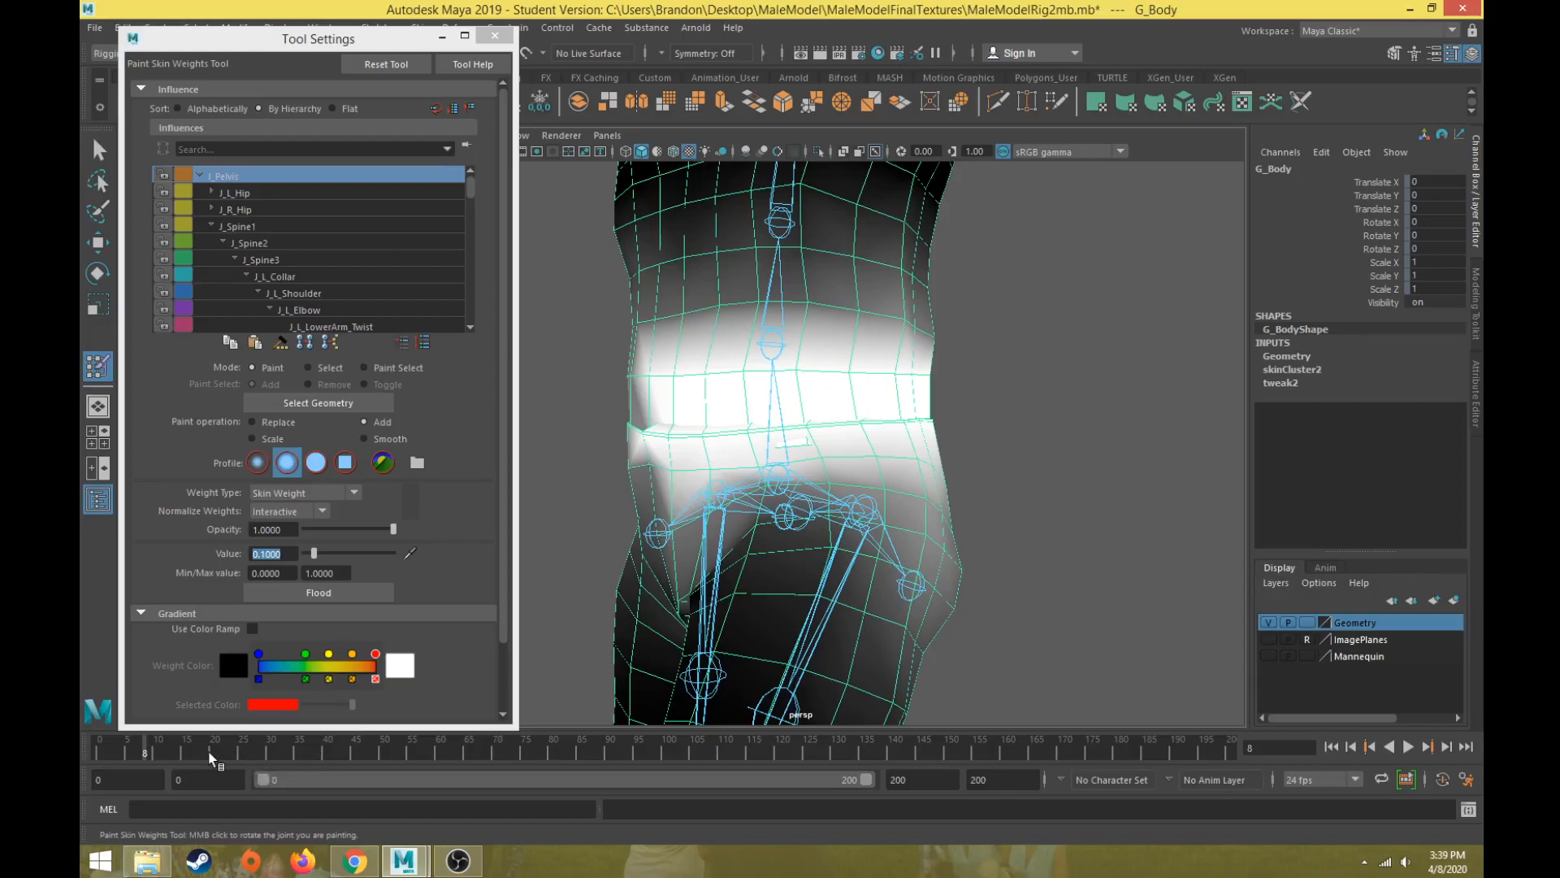
key(alt+v)
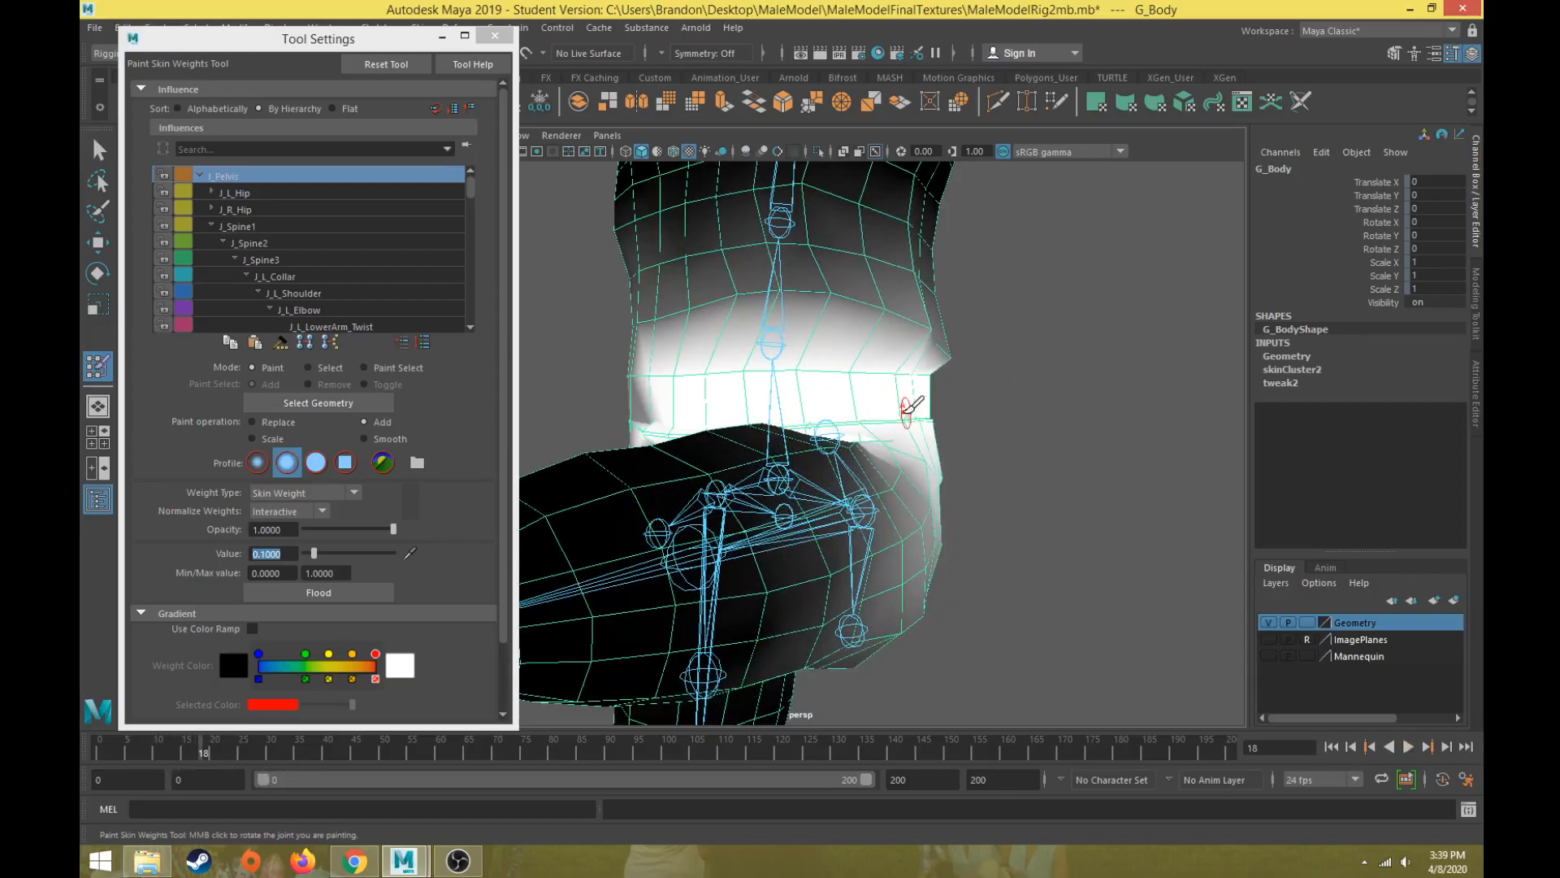
- Add light J_Pelvis weight to the faces above the waist with the leg raised, then return to frame 0
alt+drag(910, 402, 786, 390)
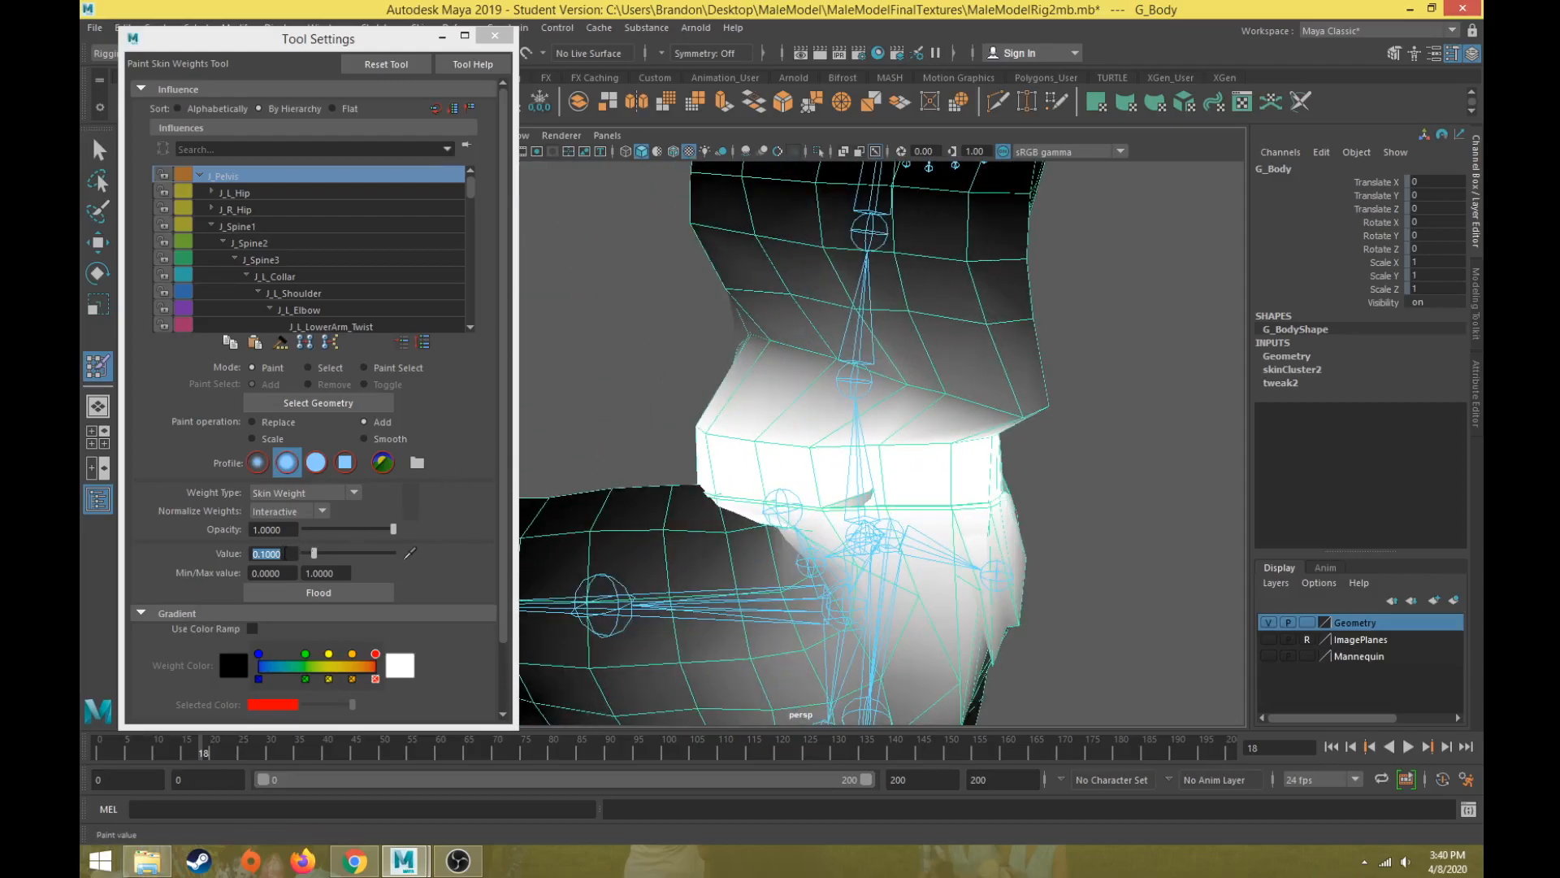
click(902, 383)
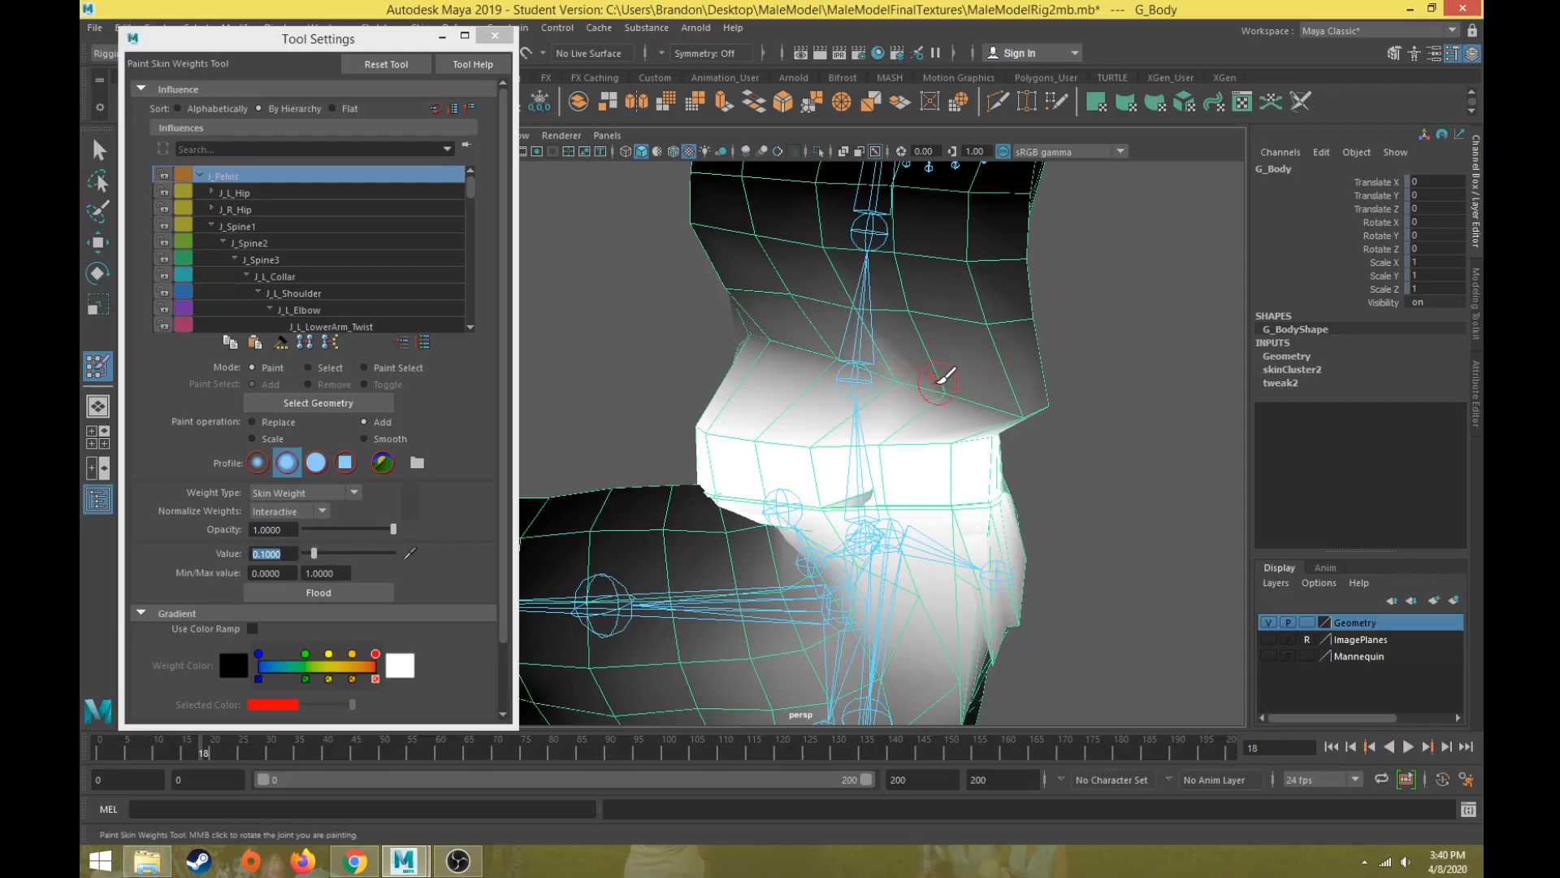
mouse_move(779, 331)
mouse_down()
mouse_move(828, 340)
mouse_move(805, 376)
mouse_move(983, 358)
mouse_move(903, 401)
mouse_move(1012, 376)
mouse_move(995, 416)
mouse_move(1032, 345)
mouse_move(1073, 351)
mouse_move(912, 338)
mouse_move(962, 349)
mouse_move(805, 358)
mouse_up()
mouse_move(805, 358)
alt+mouse_down()
mouse_move(792, 390)
mouse_move(880, 403)
mouse_move(731, 342)
mouse_move(654, 349)
mouse_move(731, 390)
mouse_move(782, 369)
mouse_move(655, 363)
mouse_move(683, 357)
alt+mouse_up()
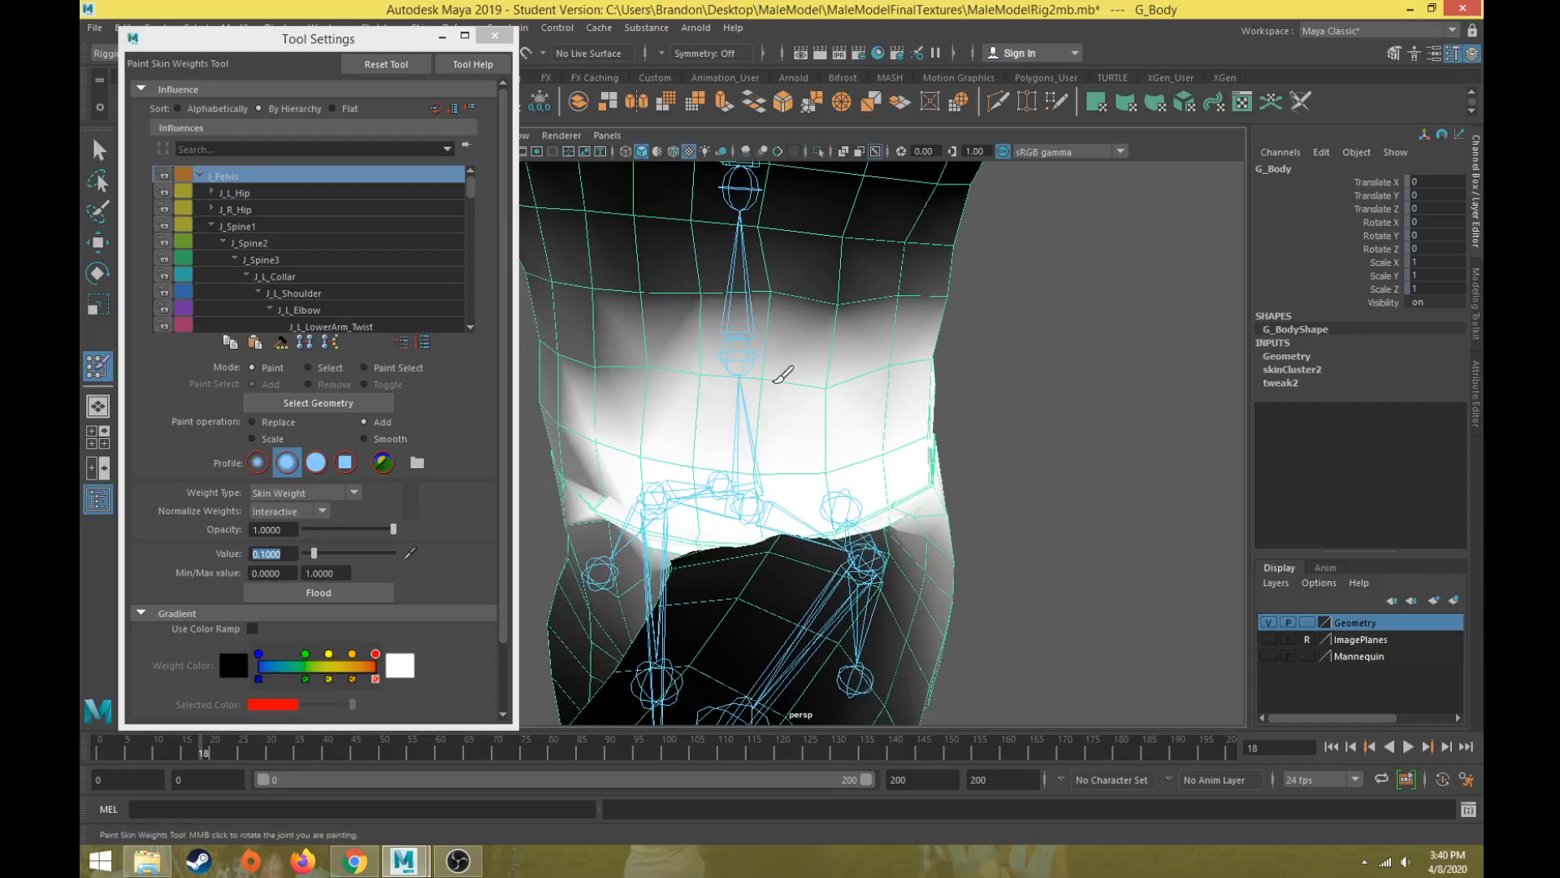
mouse_move(735, 431)
alt+mouse_down()
mouse_move(812, 453)
mouse_move(679, 544)
mouse_move(726, 434)
mouse_move(549, 526)
alt+mouse_up()
drag(204, 756, 85, 760)
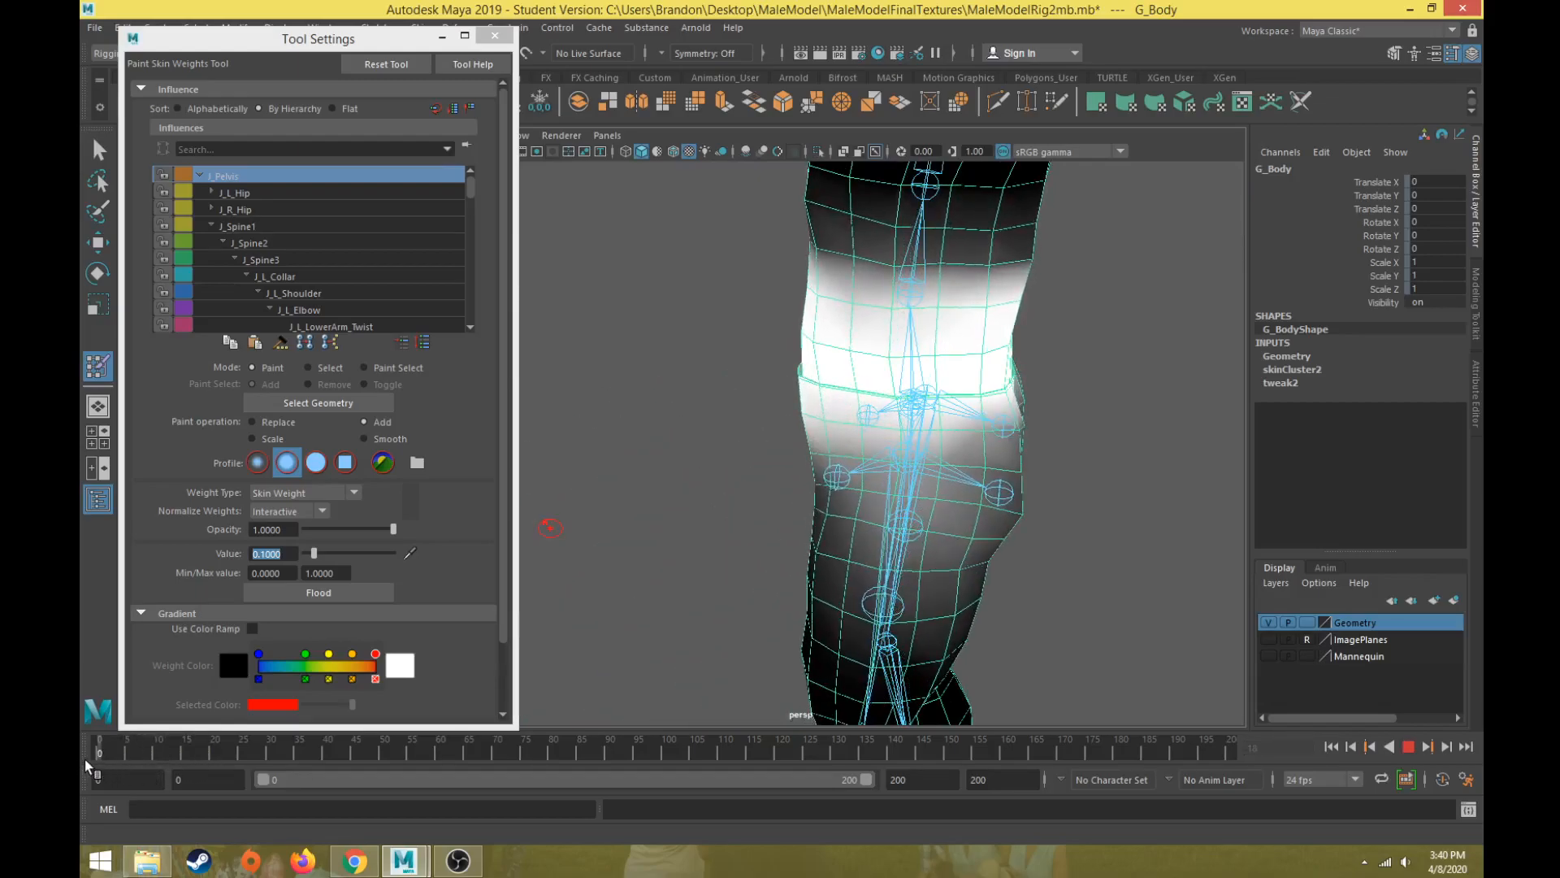
- Inspect the body with the Move tool active, then return to Paint Skin Weights and flood J_Pelvis with a value of 1
scroll(878, 488, down, 6)
scroll(853, 485, up, 2)
alt+drag(719, 489, 825, 455)
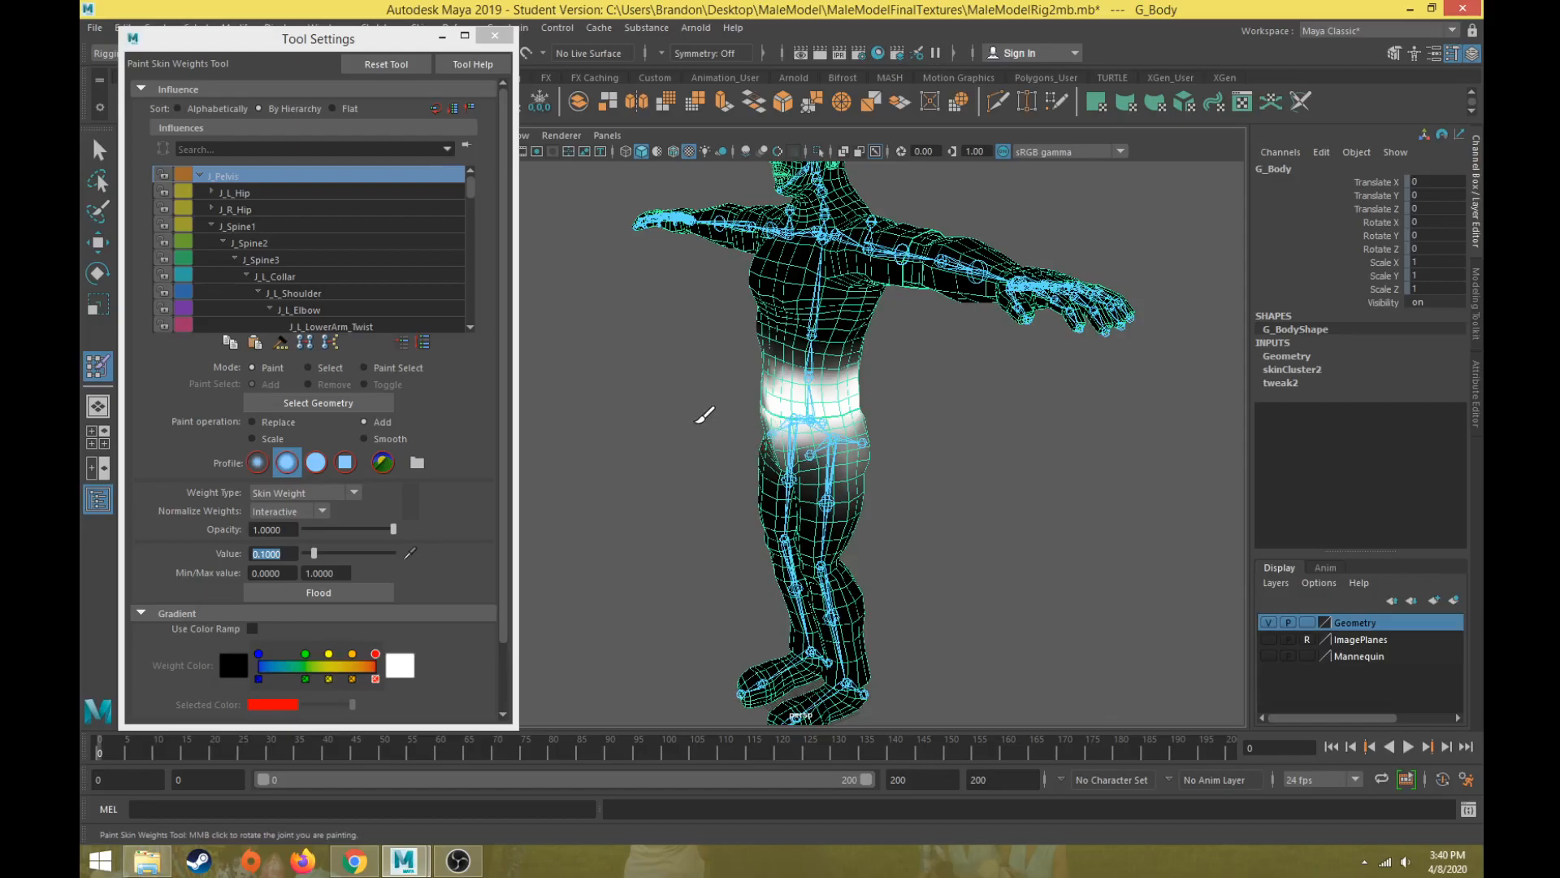
key(w)
scroll(759, 524, up, 5)
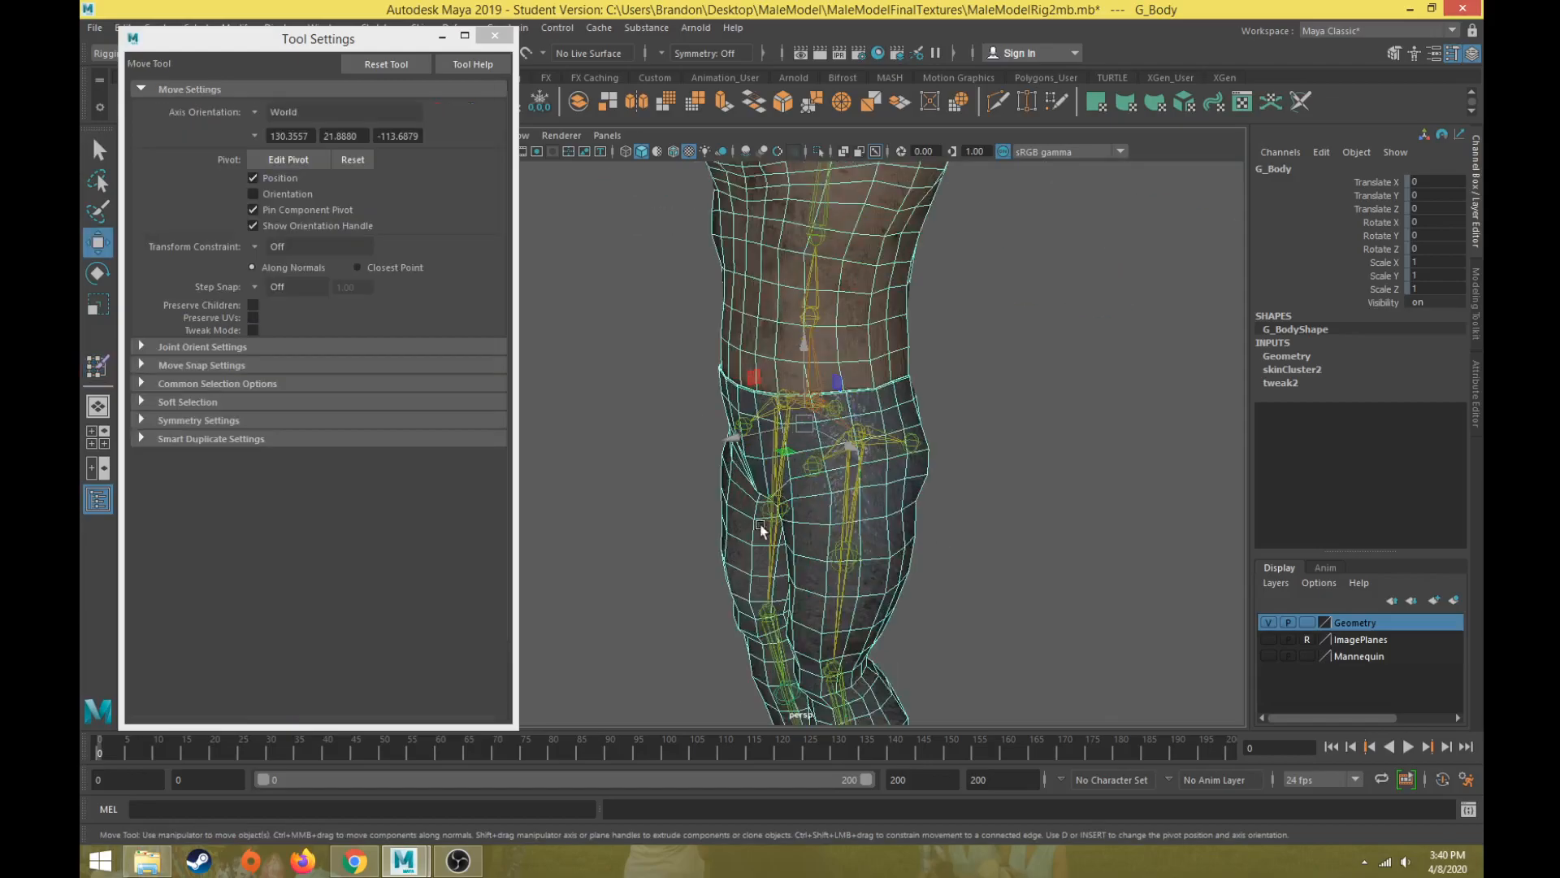
click(98, 366)
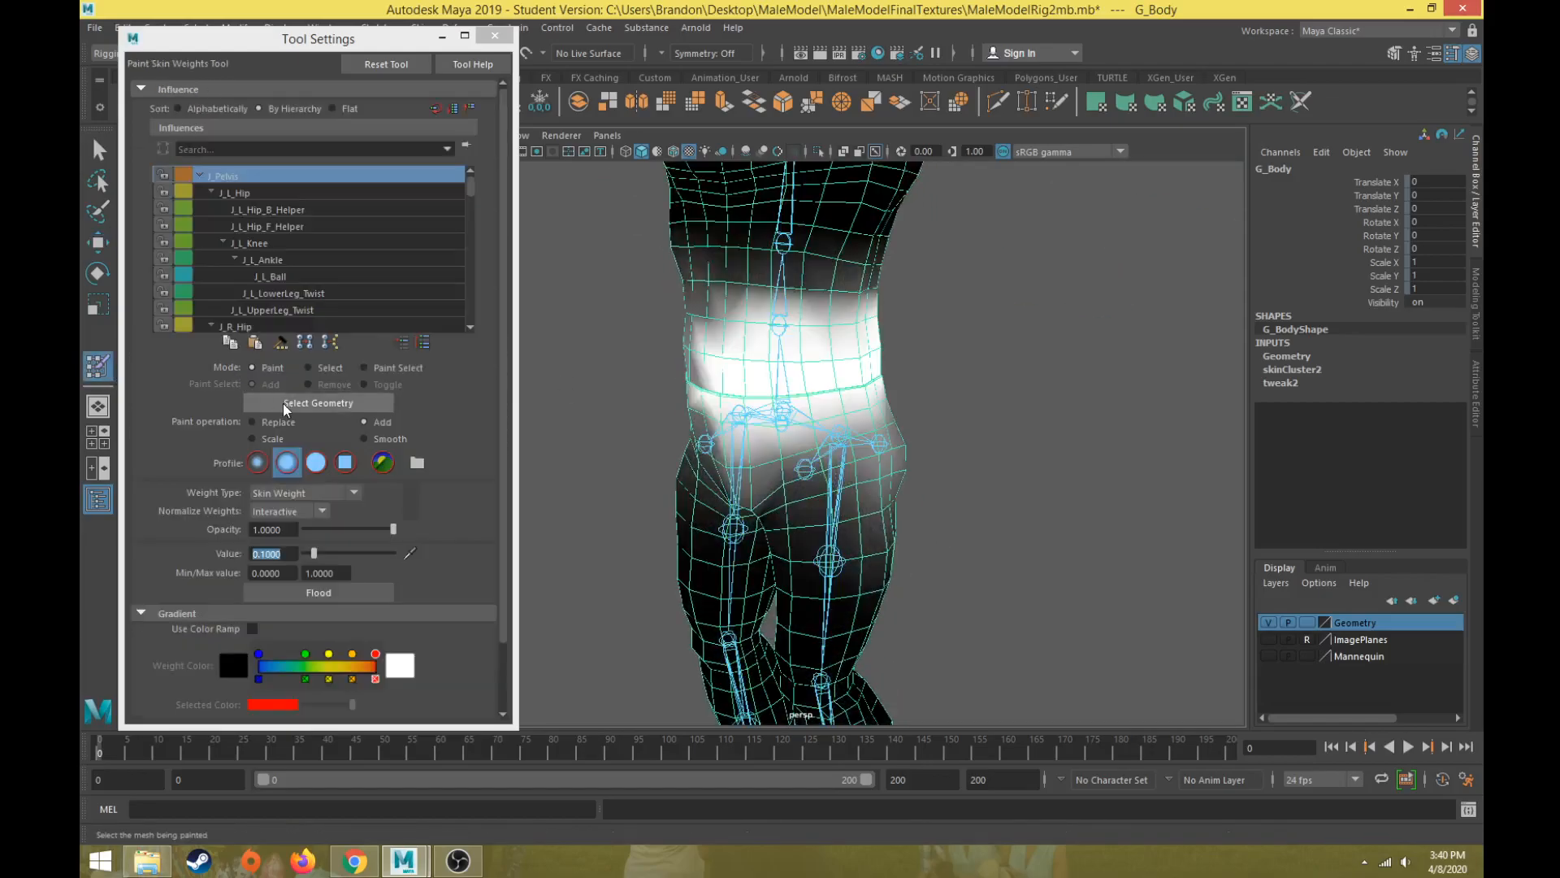
click(256, 174)
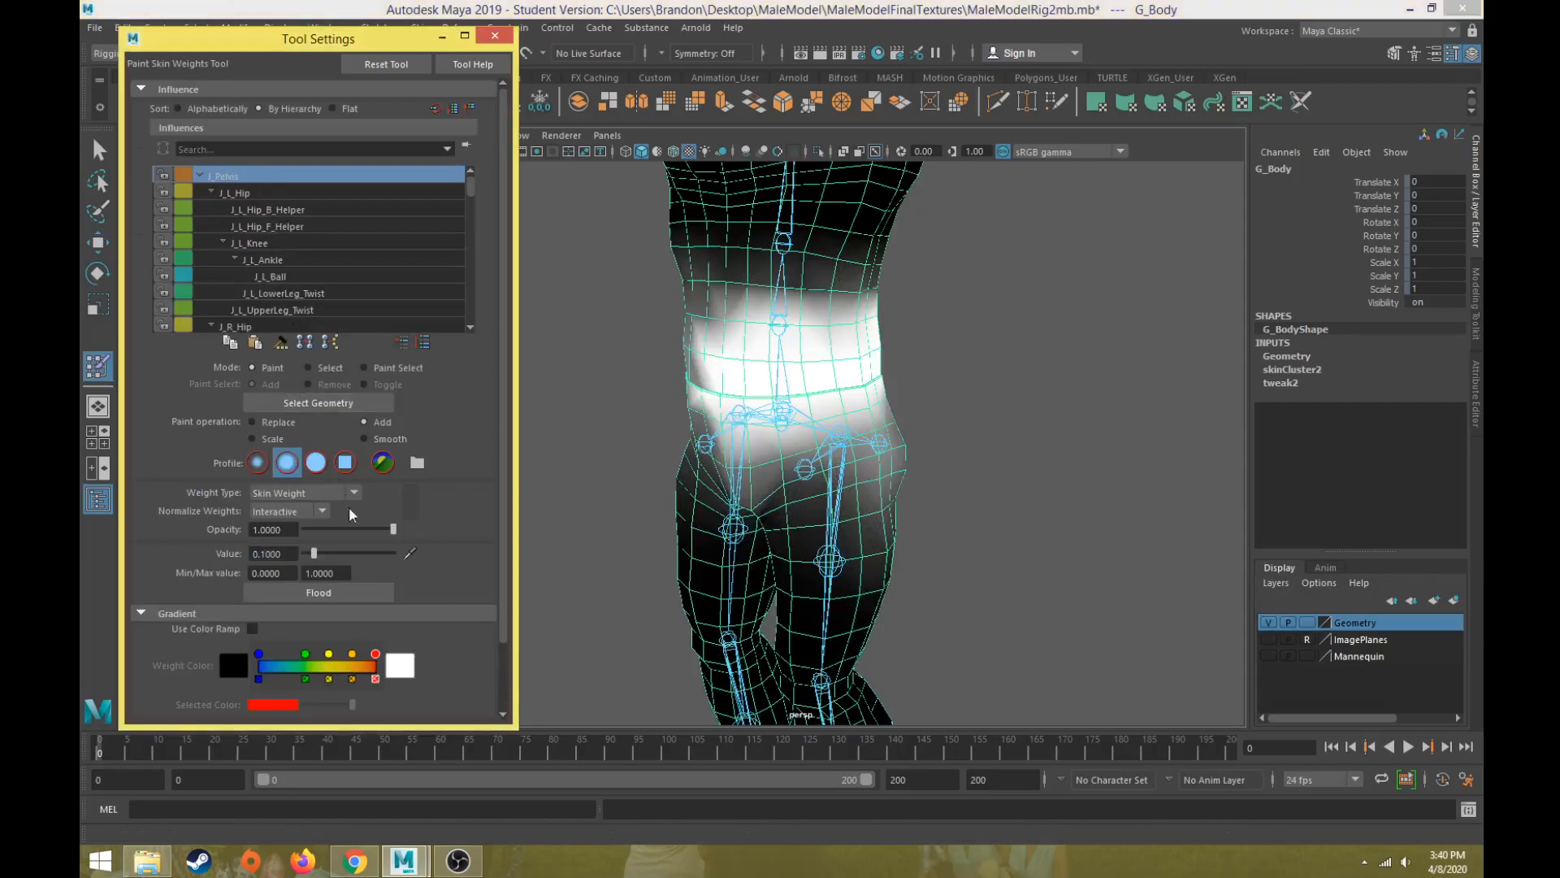
double_click(288, 554)
text(1)
key(Return)
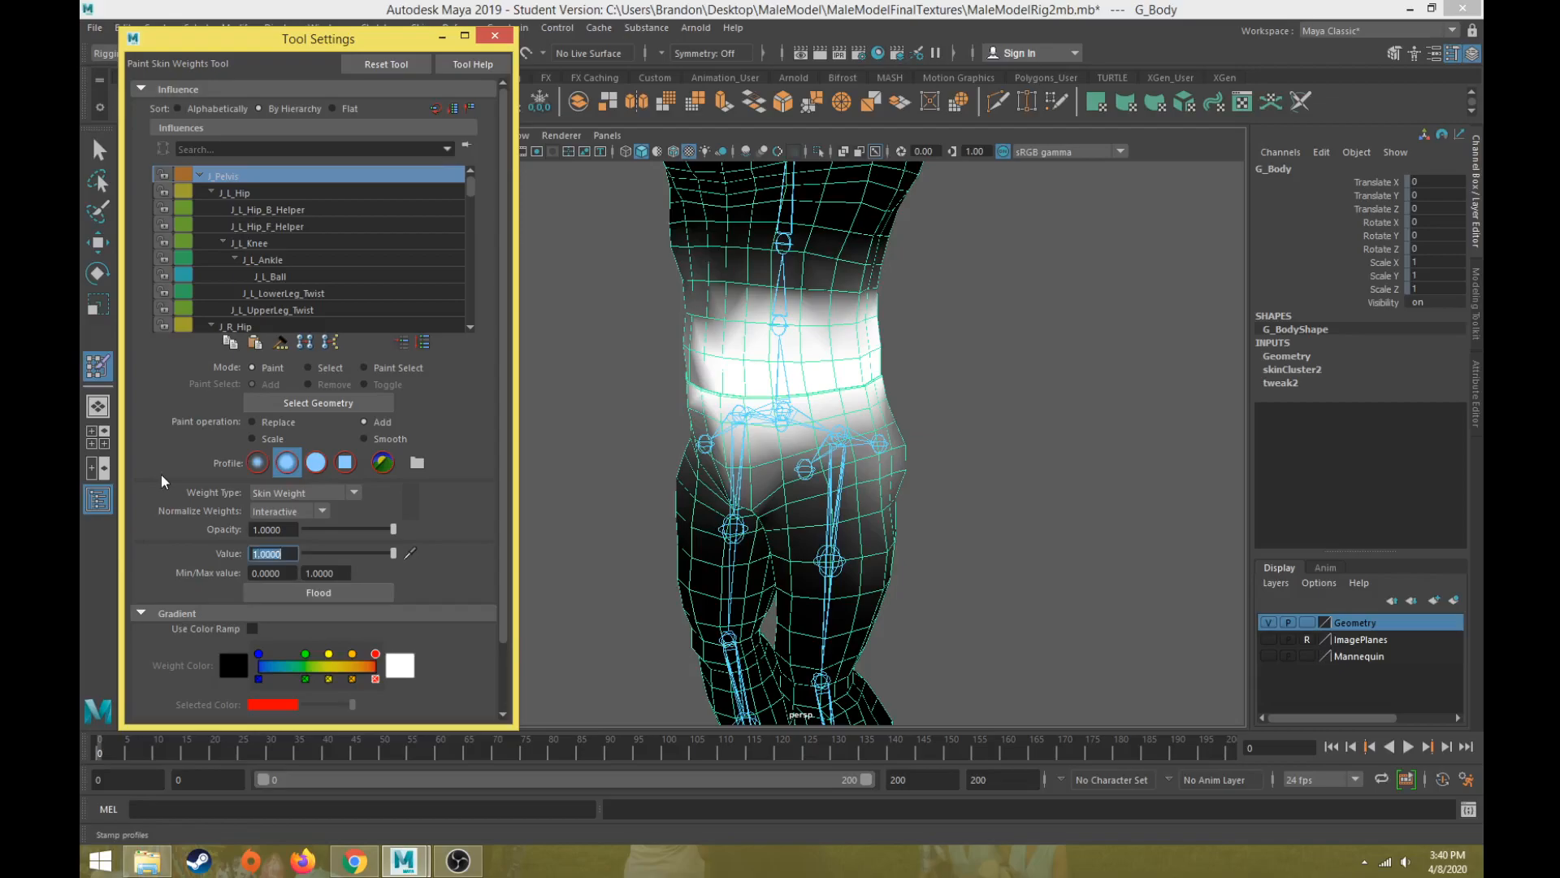
click(325, 593)
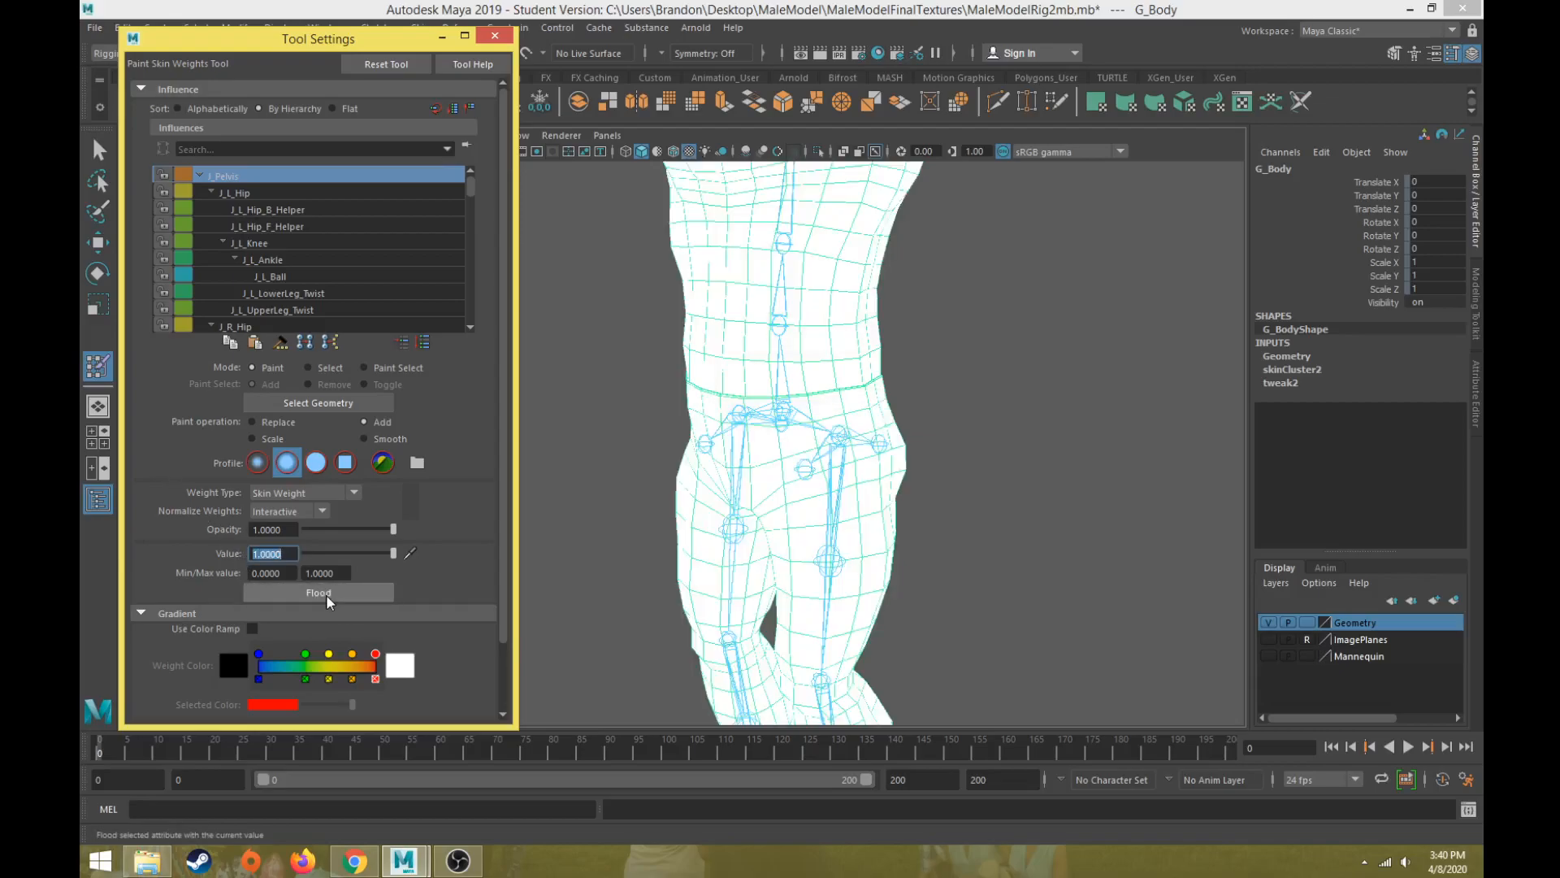
- Try rotating J_L_Elbow to test the flooded weights, undo the rotation and reselect G_Body
scroll(898, 550, down, 6)
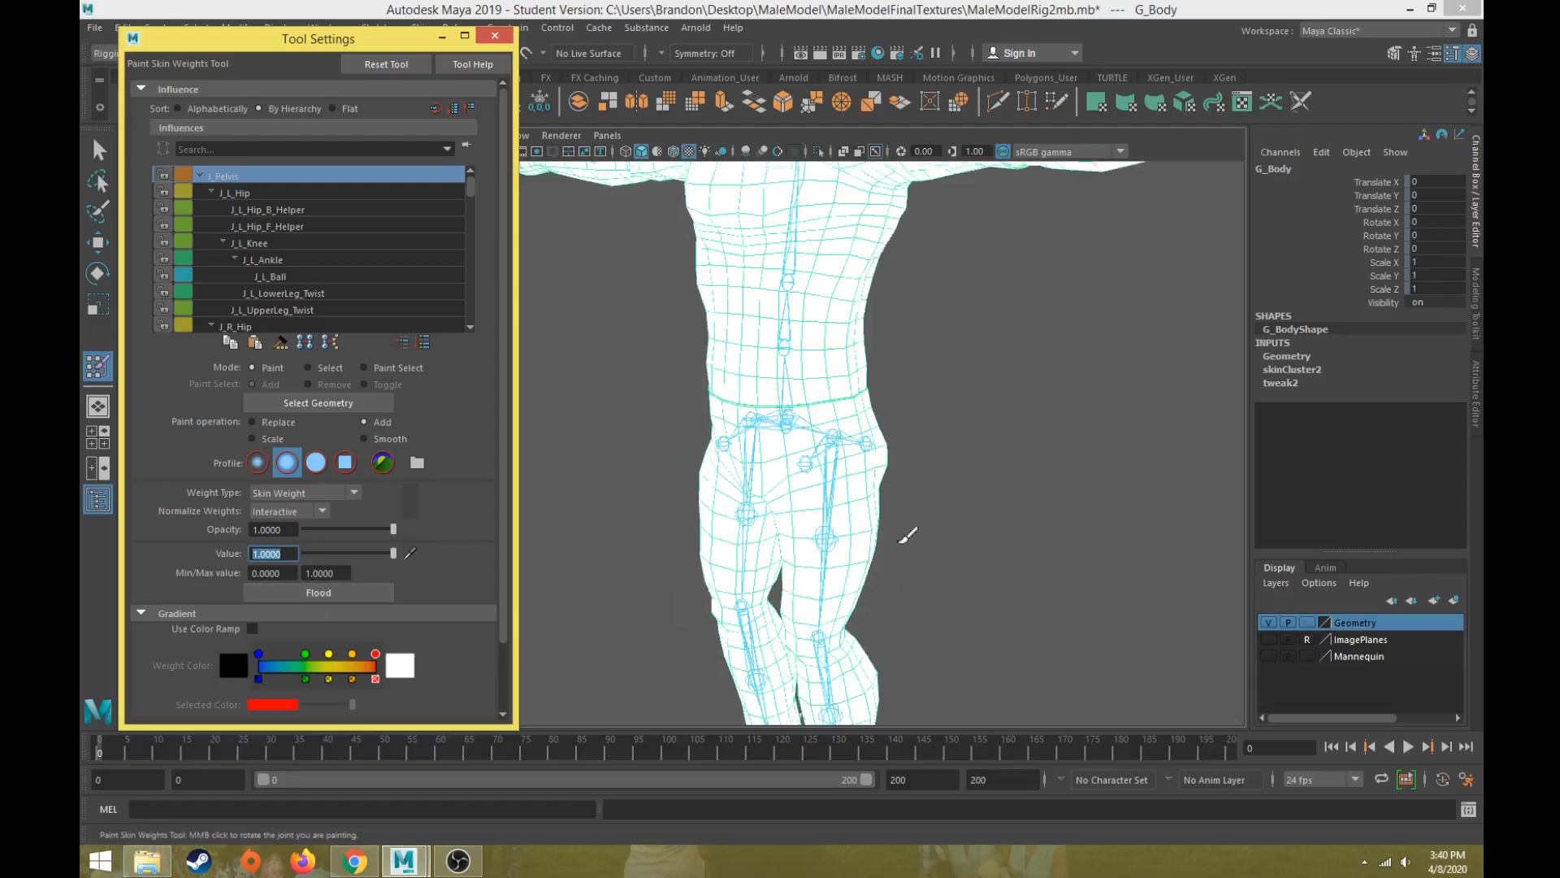
scroll(879, 443, up, 5)
mouse_move(878, 442)
alt+mouse_down()
mouse_move(950, 429)
mouse_move(924, 414)
alt+mouse_up()
key(w)
click(1010, 197)
key(e)
mouse_move(1004, 220)
mouse_down()
mouse_move(985, 223)
mouse_move(949, 313)
mouse_up()
scroll(980, 235, down, 4)
mouse_move(926, 373)
mouse_down()
mouse_move(979, 353)
mouse_move(911, 362)
mouse_move(929, 370)
mouse_up()
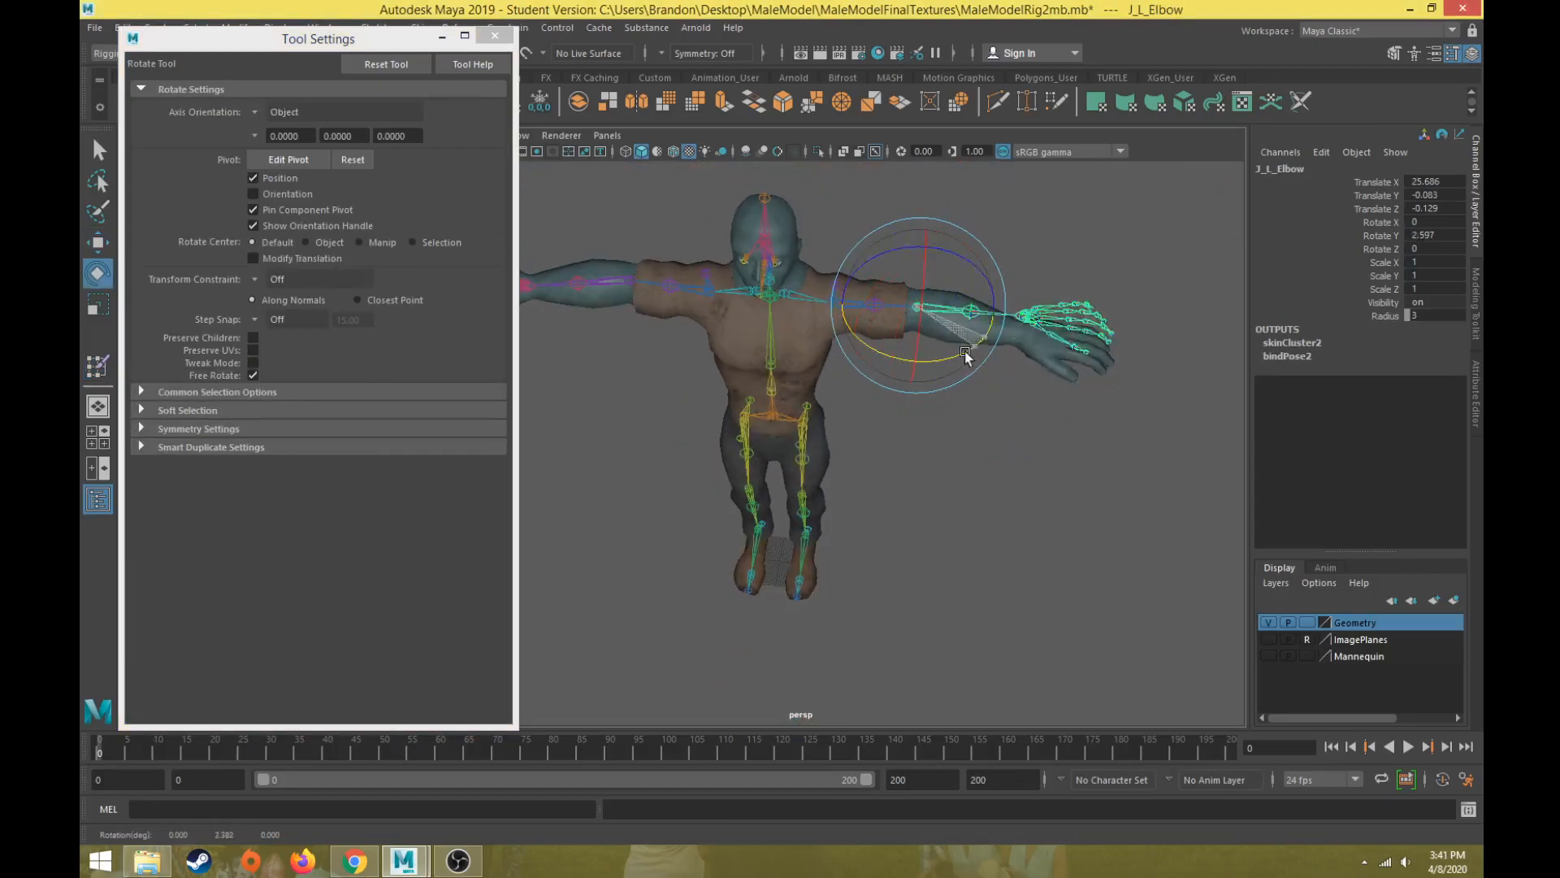
key(ctrl+z)
click(807, 373)
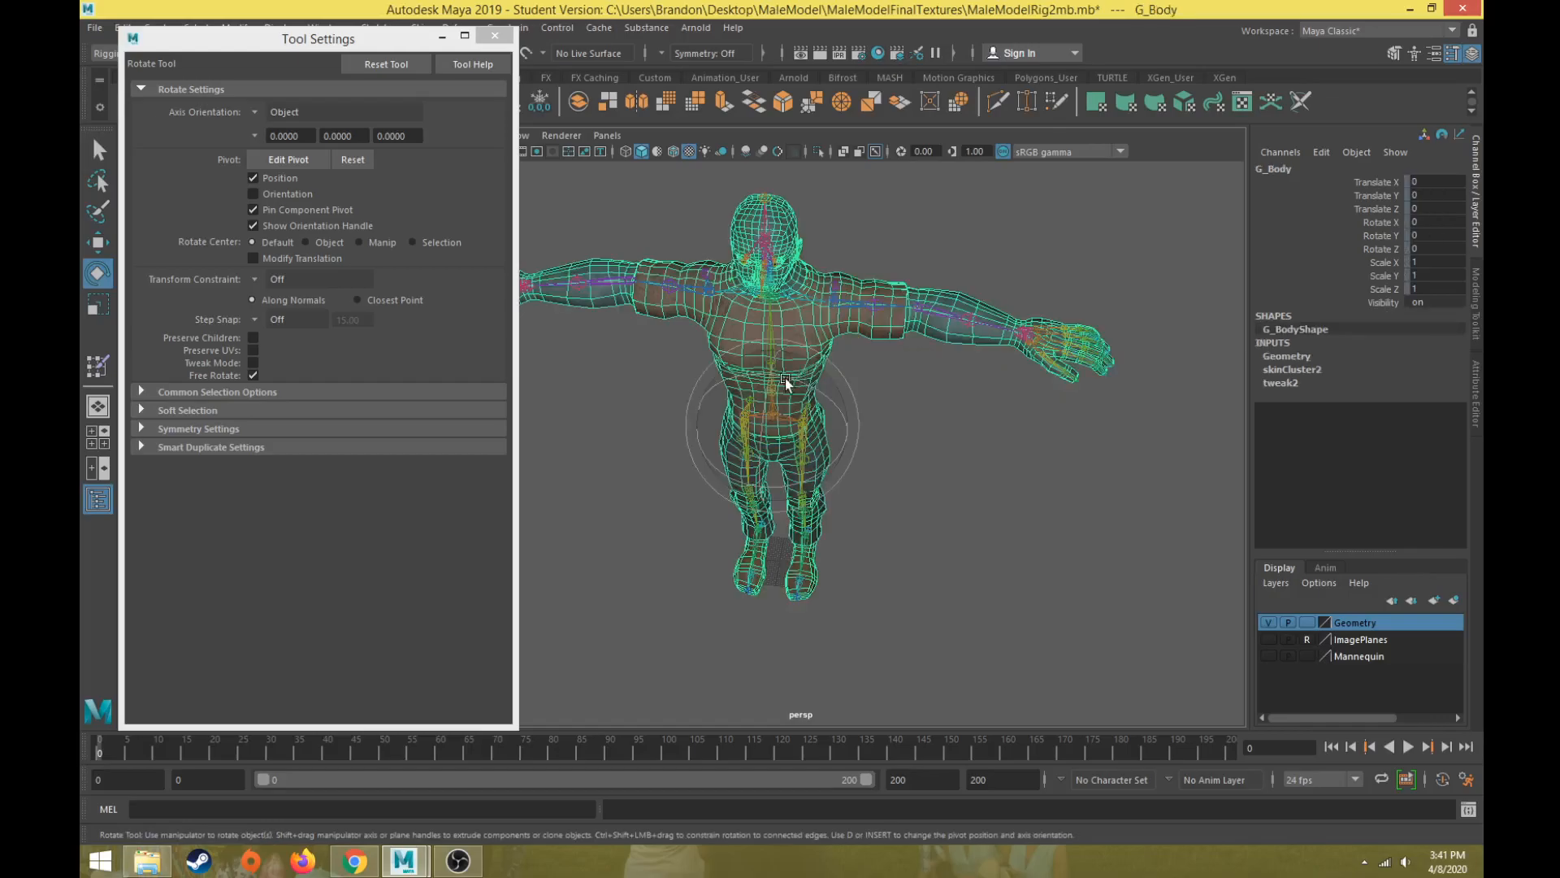
- Reactivate Paint Skin Weights on the body, resize the brush to about 6.26 and choose the J_L_Hip influence
click(98, 365)
scroll(552, 439, up, 5)
mouse_move(550, 421)
alt+mouse_down()
mouse_move(568, 442)
mouse_move(700, 363)
mouse_move(654, 414)
alt+mouse_up()
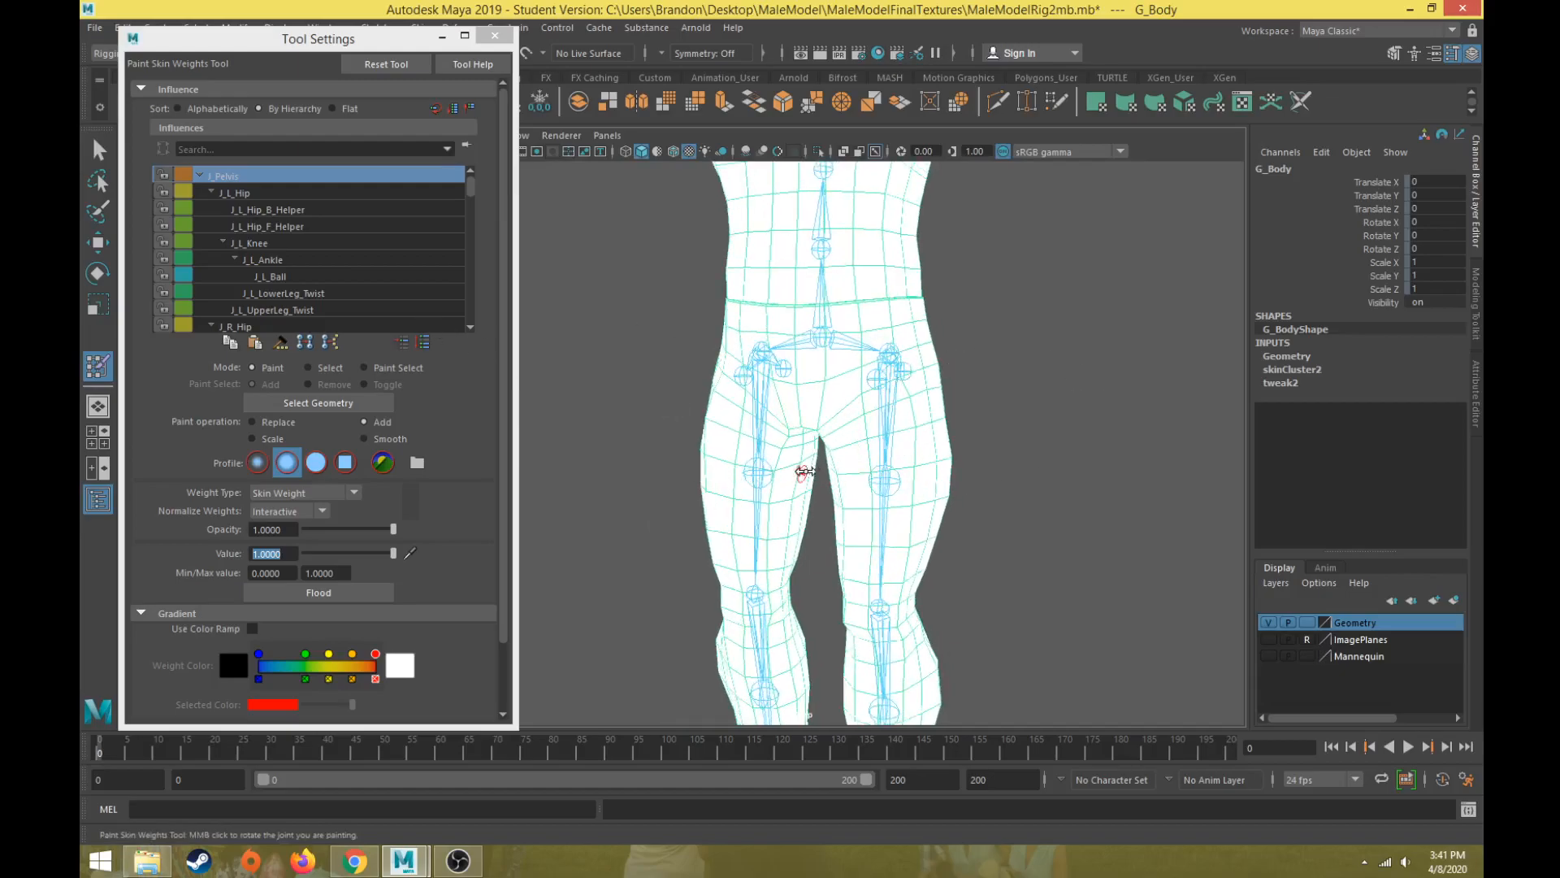
drag(875, 422, 863, 422)
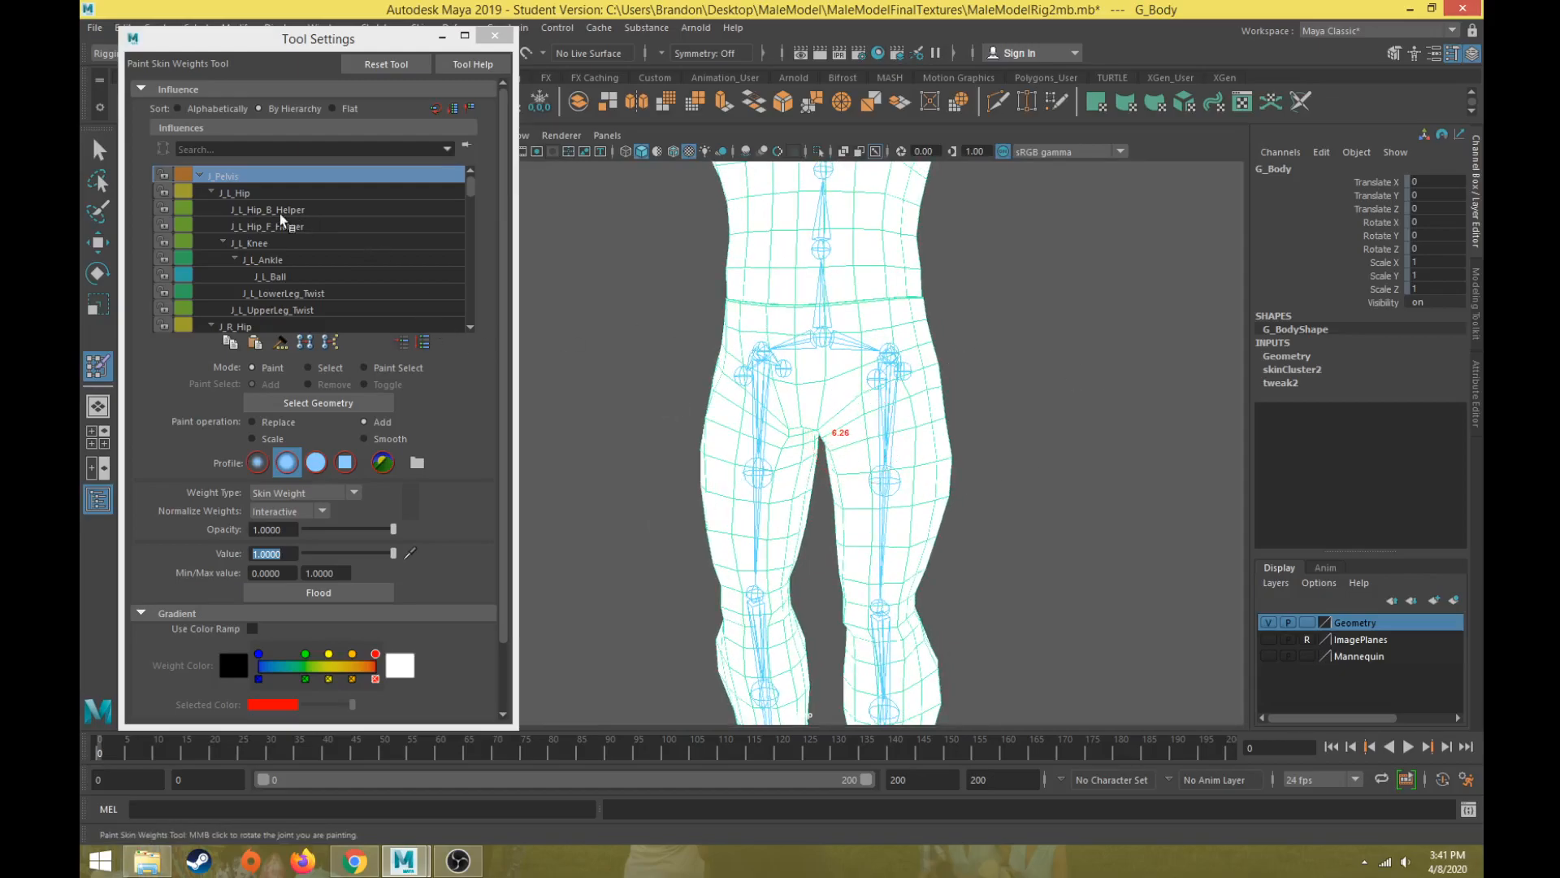
key(alt+v)
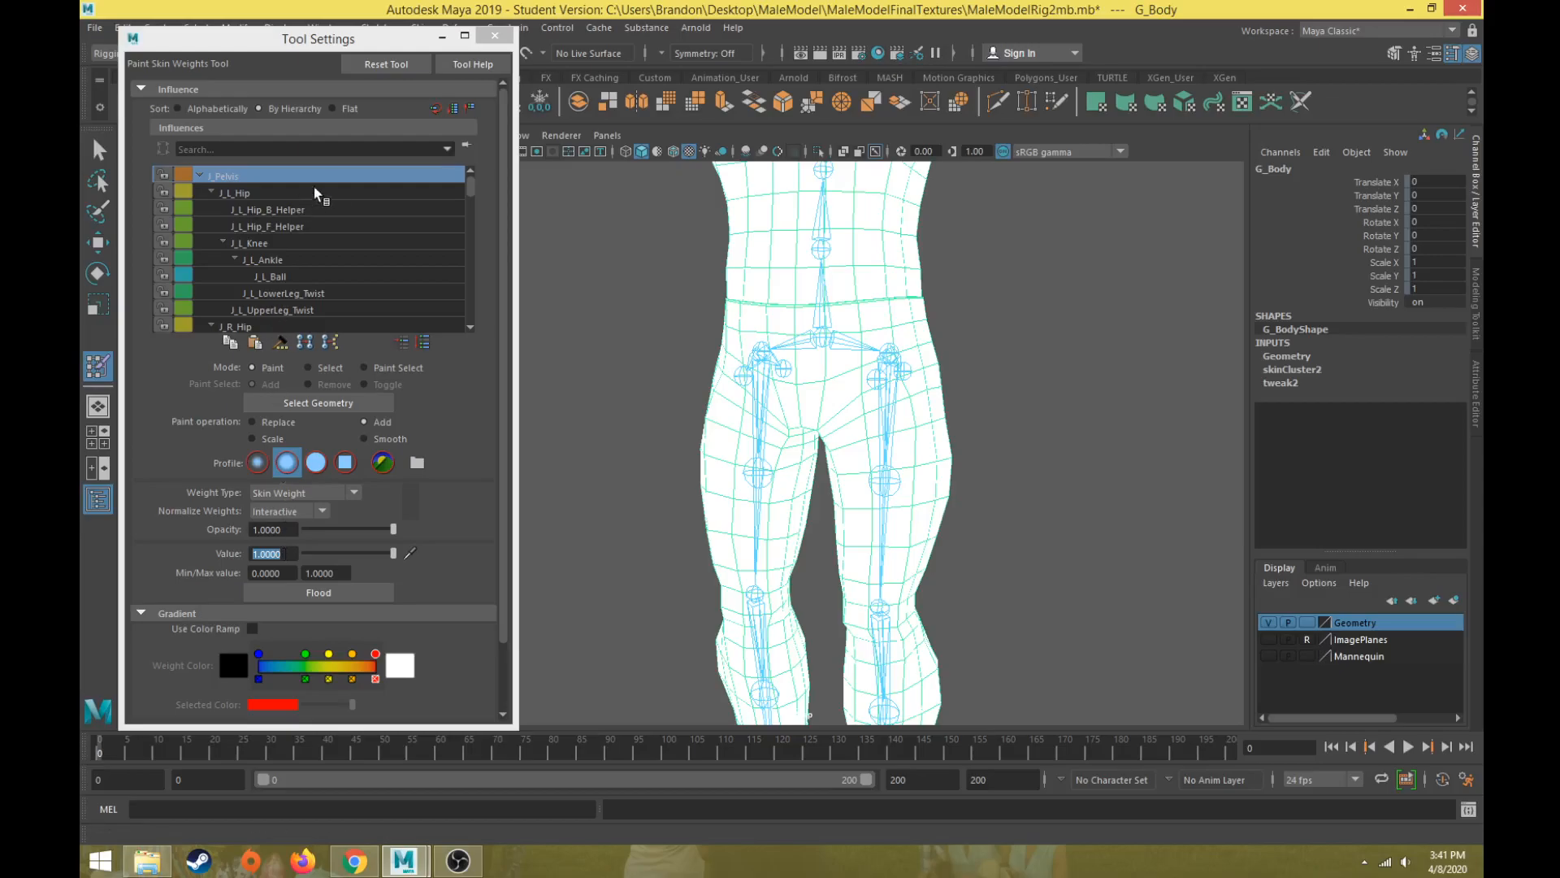
scroll(837, 398, down, 5)
scroll(906, 433, up, 2)
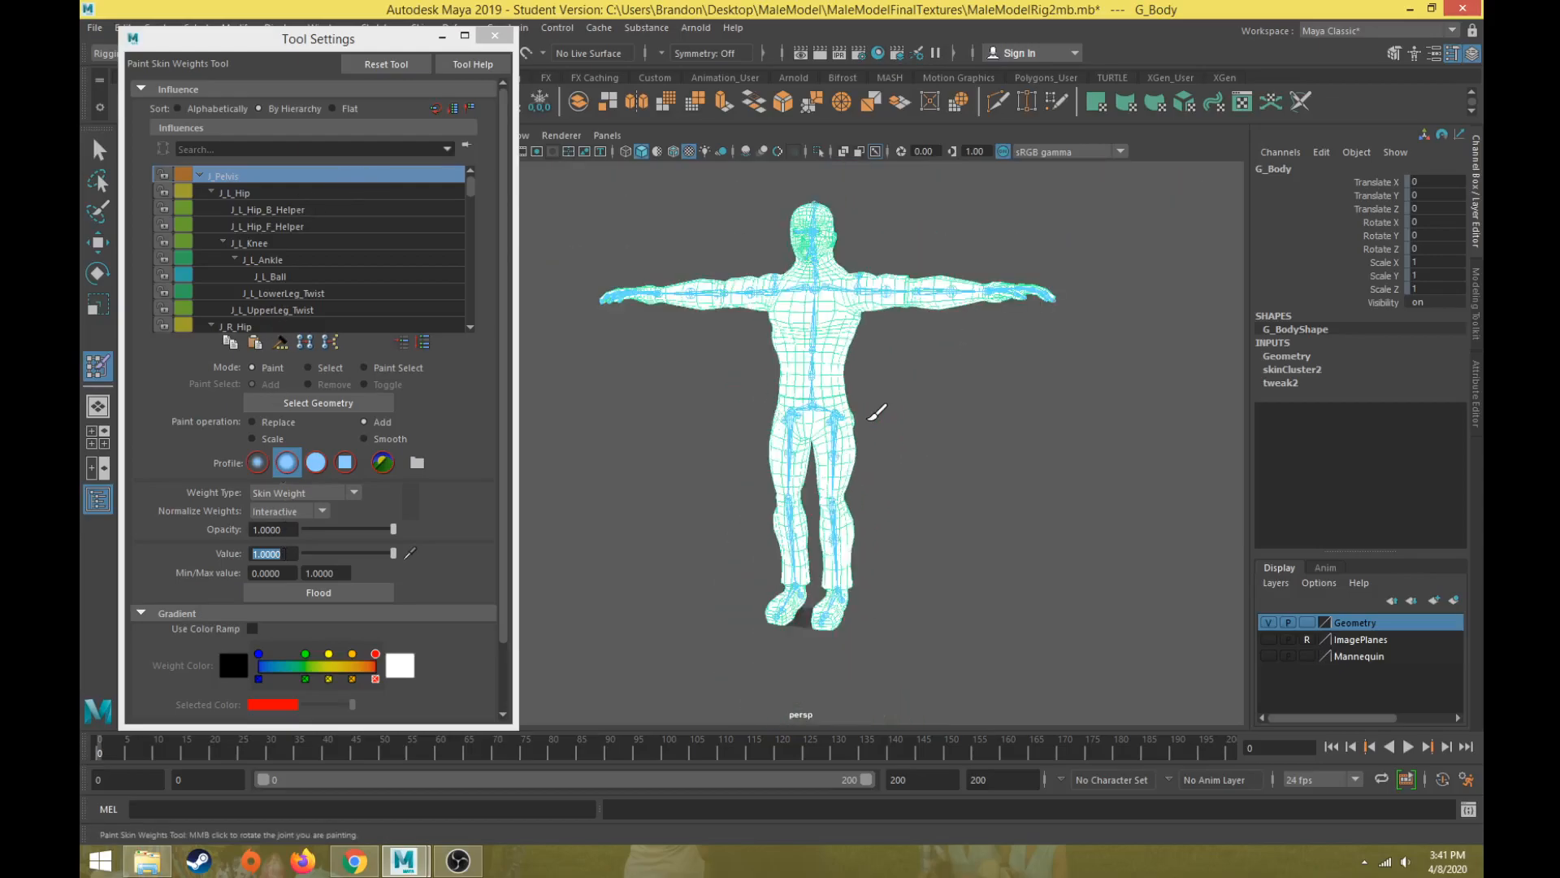
scroll(740, 534, up, 4)
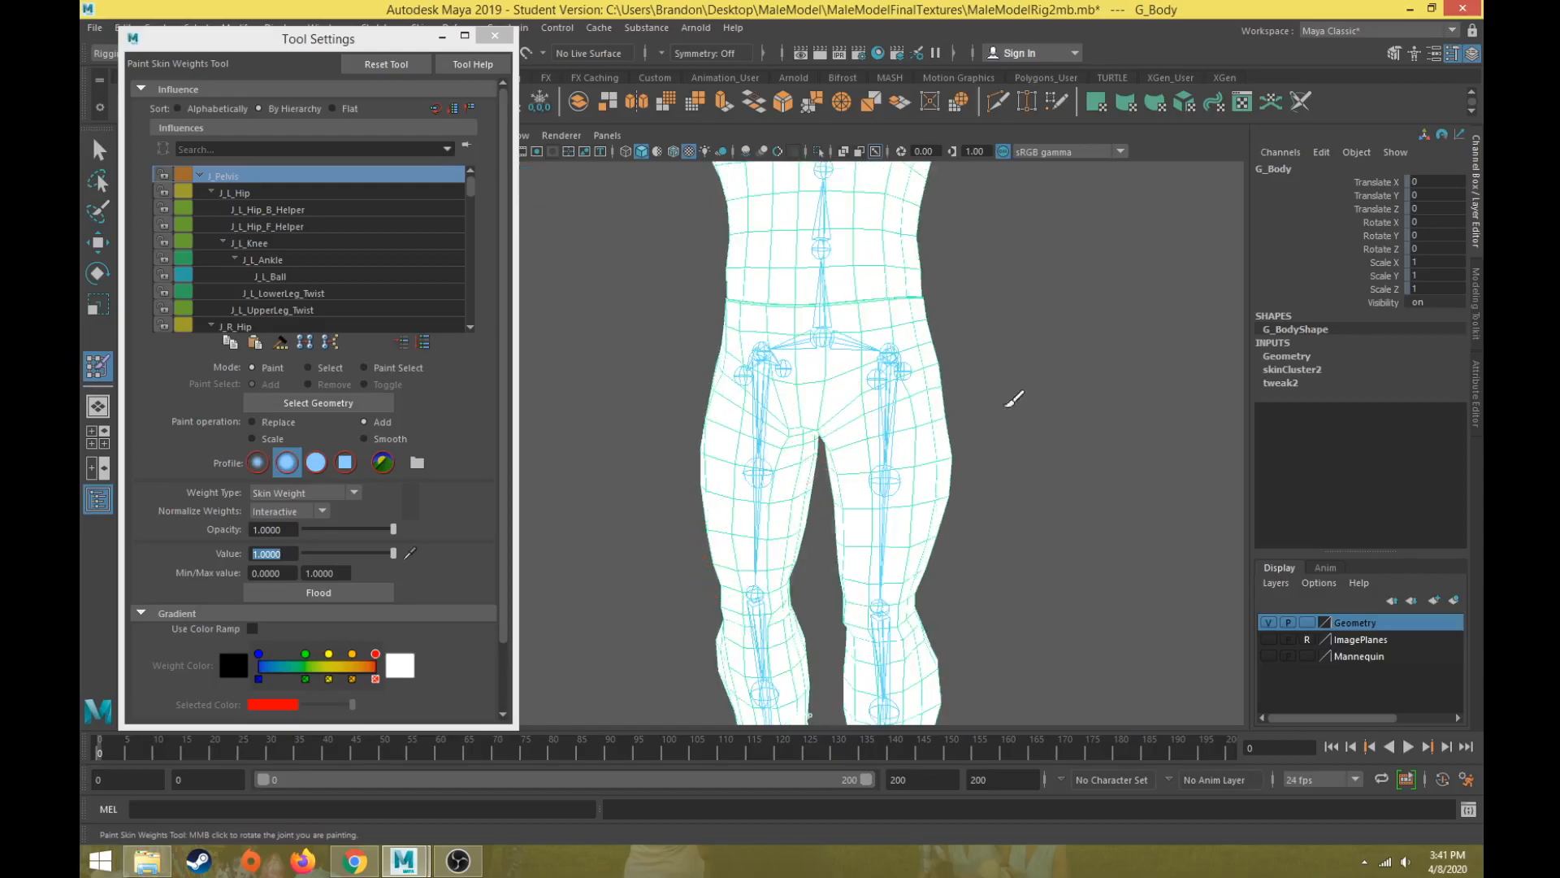
click(256, 192)
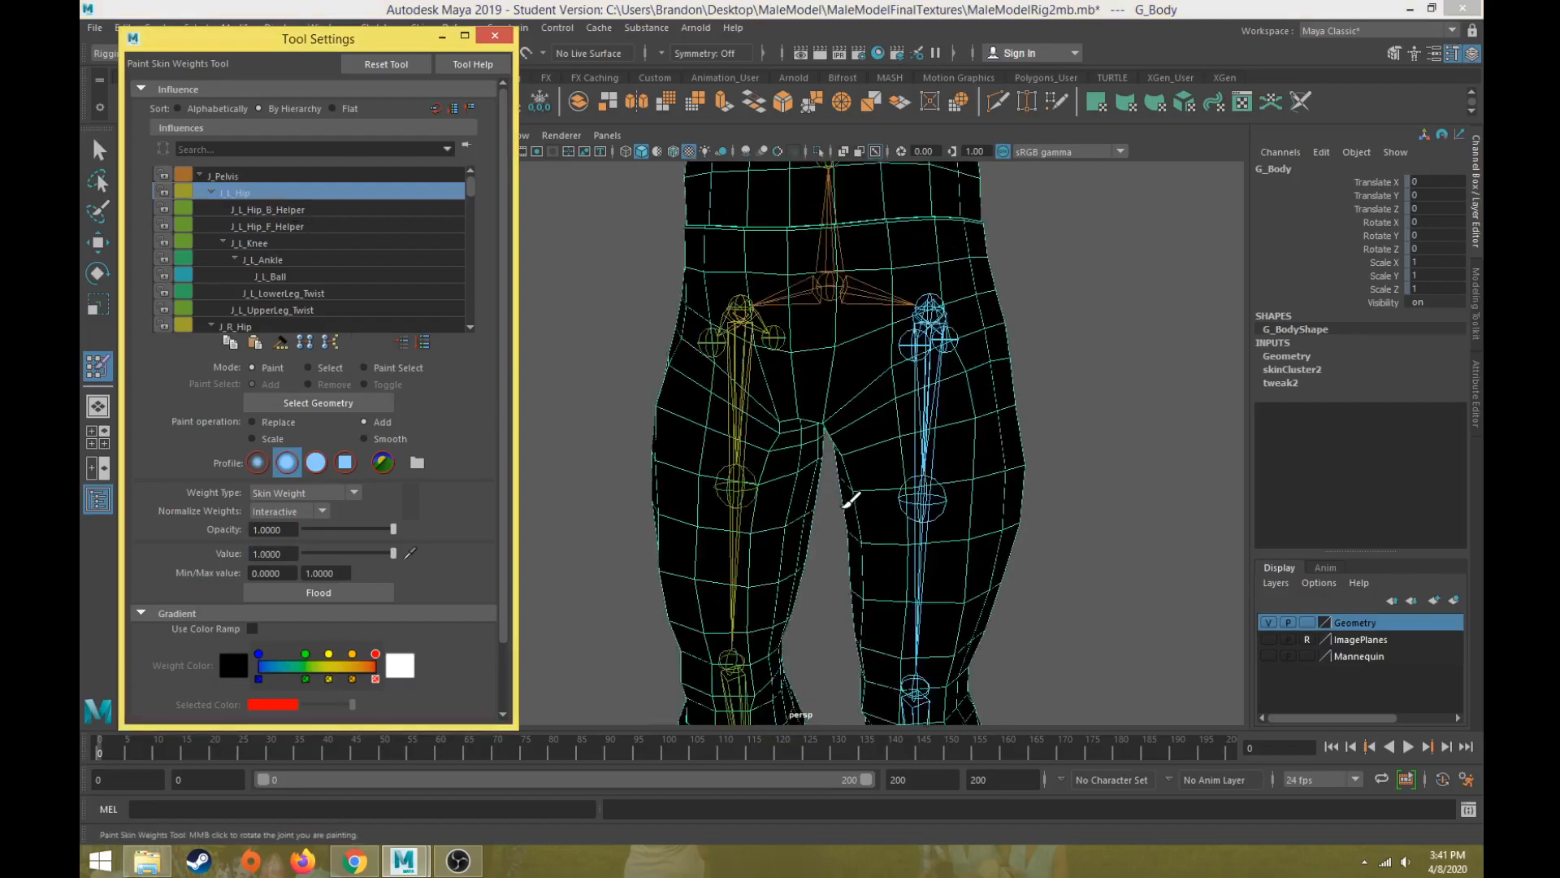
- Set the brush value to 0.1 and paint J_L_Hip weight across the front of the left upper thigh
scroll(845, 446, up, 2)
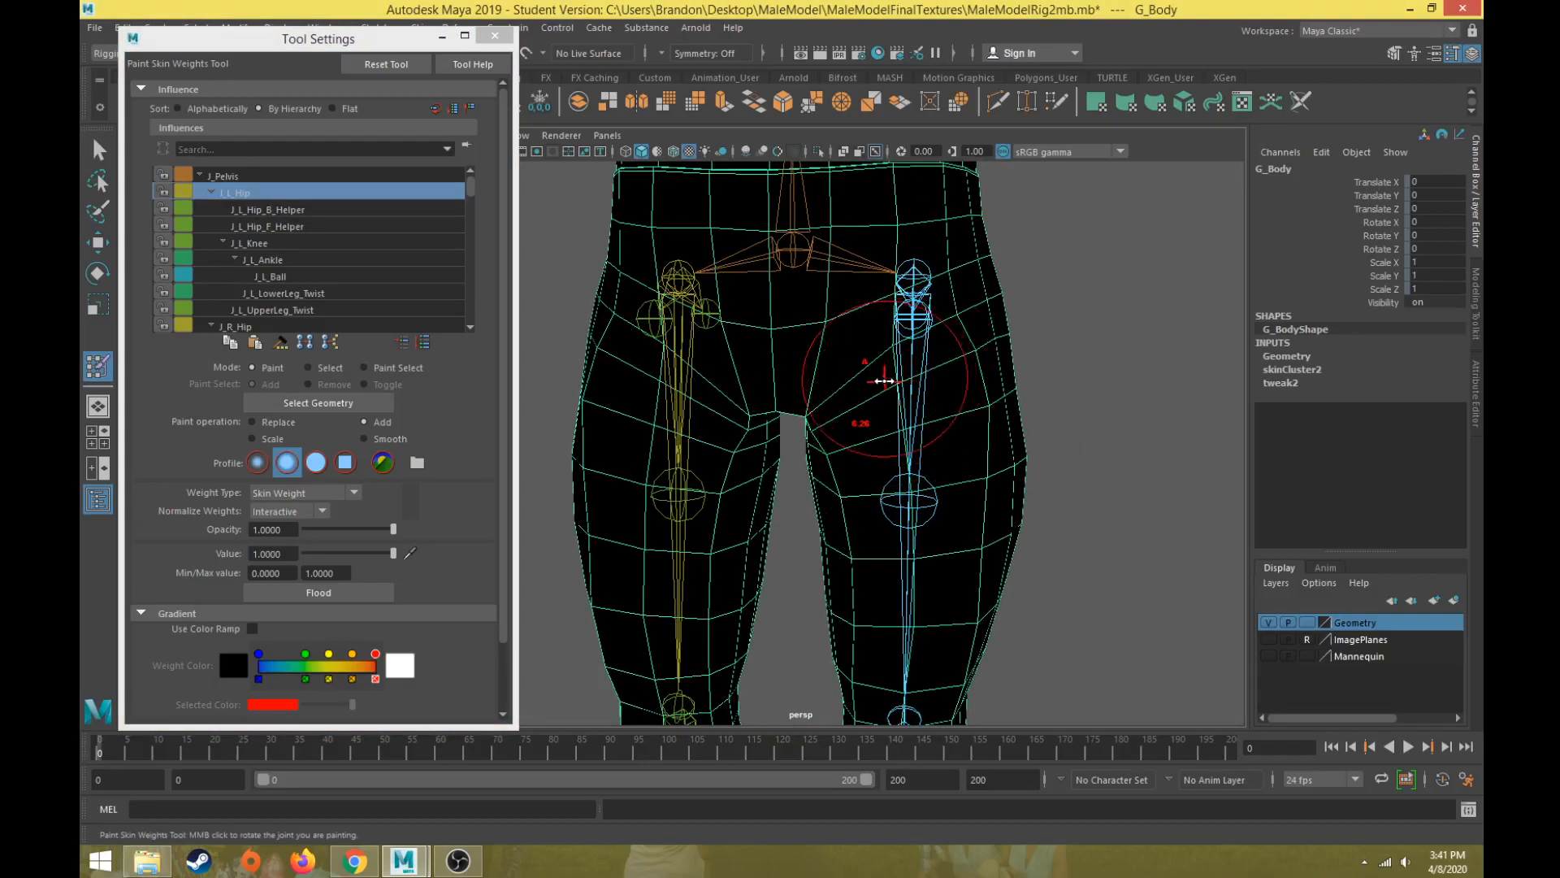
click(293, 553)
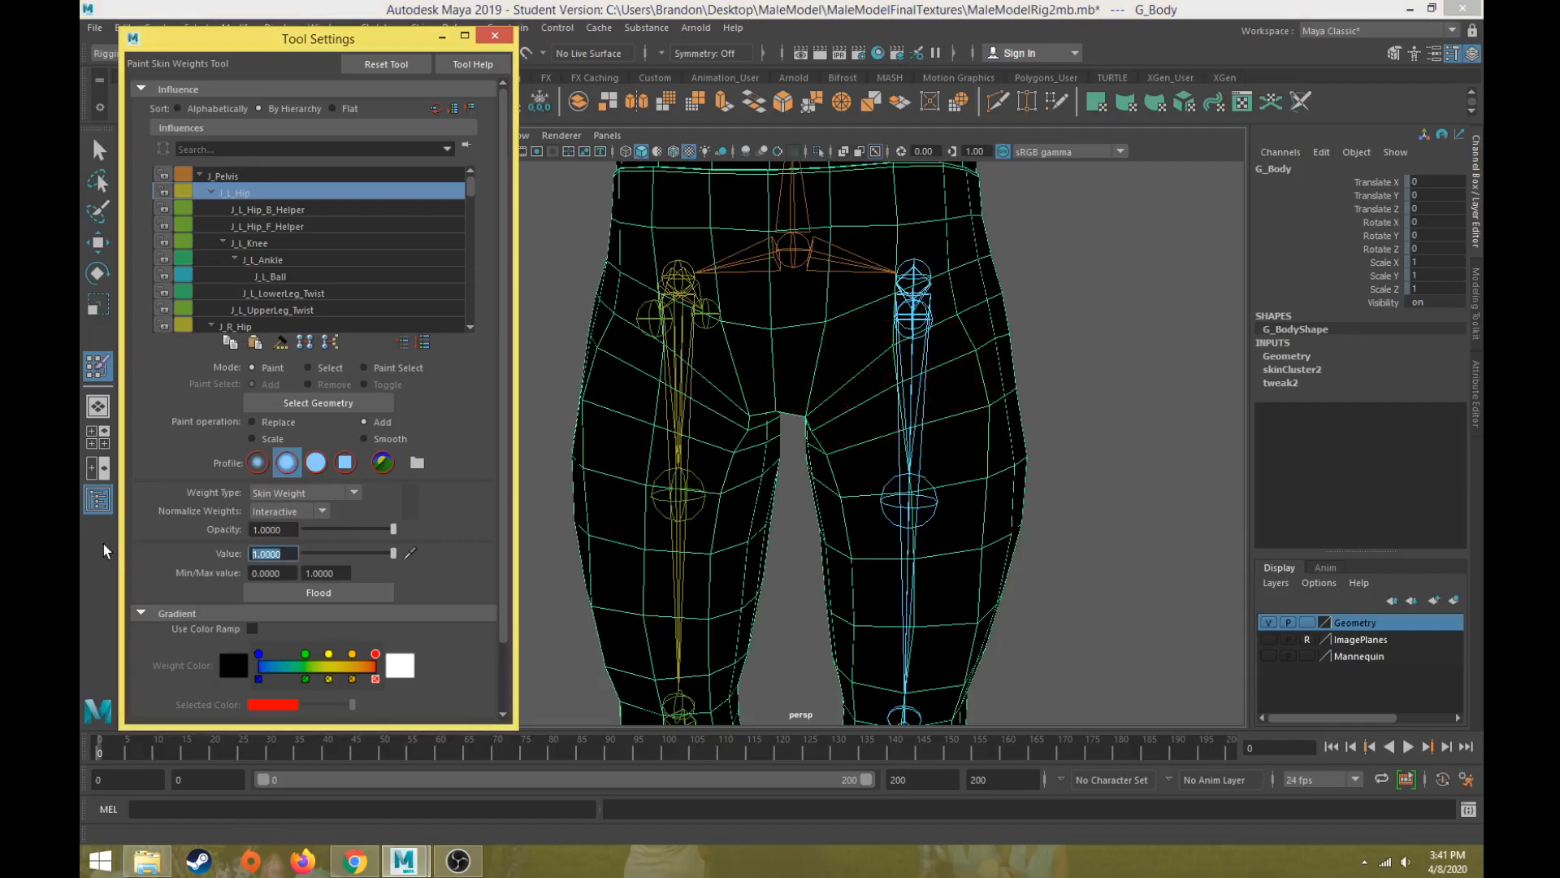
text(0.1)
key(Return)
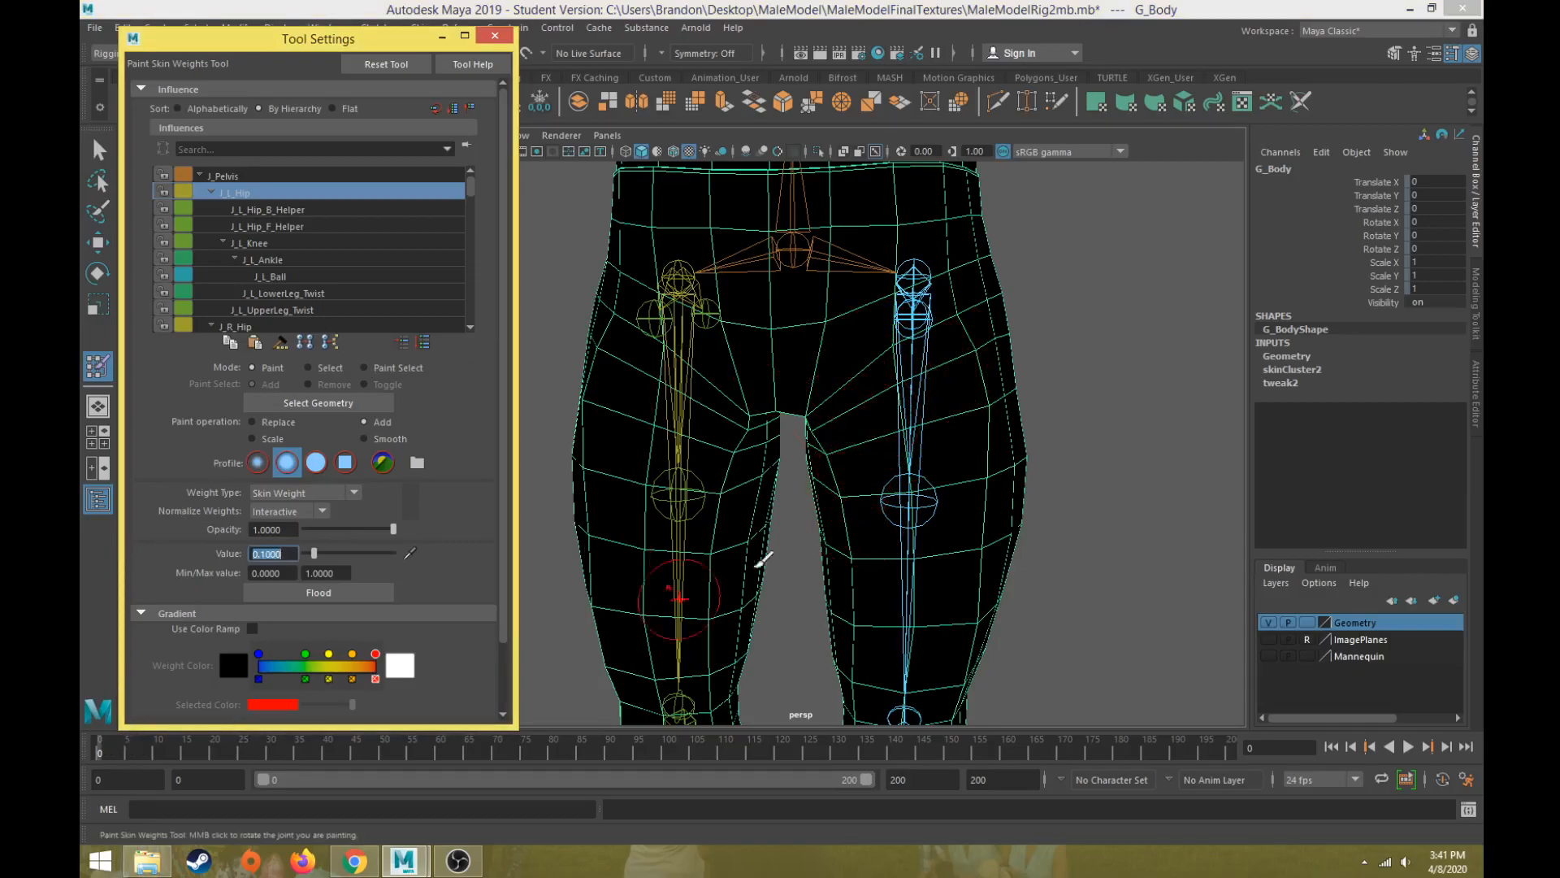
mouse_move(974, 337)
mouse_down()
mouse_move(999, 373)
mouse_move(906, 407)
mouse_move(867, 463)
mouse_up()
mouse_move(1001, 467)
mouse_down()
mouse_move(933, 533)
mouse_move(856, 550)
mouse_move(914, 561)
mouse_move(927, 450)
mouse_move(829, 459)
mouse_up()
- Paint 0.1 J_L_Hip weight over the back of the left thigh and buttock up to the outer hip, ending at frame 0
alt+middle_drag(829, 459, 821, 422)
scroll(784, 464, down, 6)
scroll(811, 427, up, 3)
alt+drag(1008, 410, 834, 493)
mouse_move(883, 428)
alt+mouse_down()
mouse_move(829, 398)
mouse_move(868, 311)
mouse_move(850, 307)
mouse_move(913, 302)
mouse_move(925, 389)
mouse_move(759, 387)
mouse_move(913, 446)
mouse_move(802, 446)
mouse_move(924, 443)
mouse_move(782, 383)
alt+mouse_up()
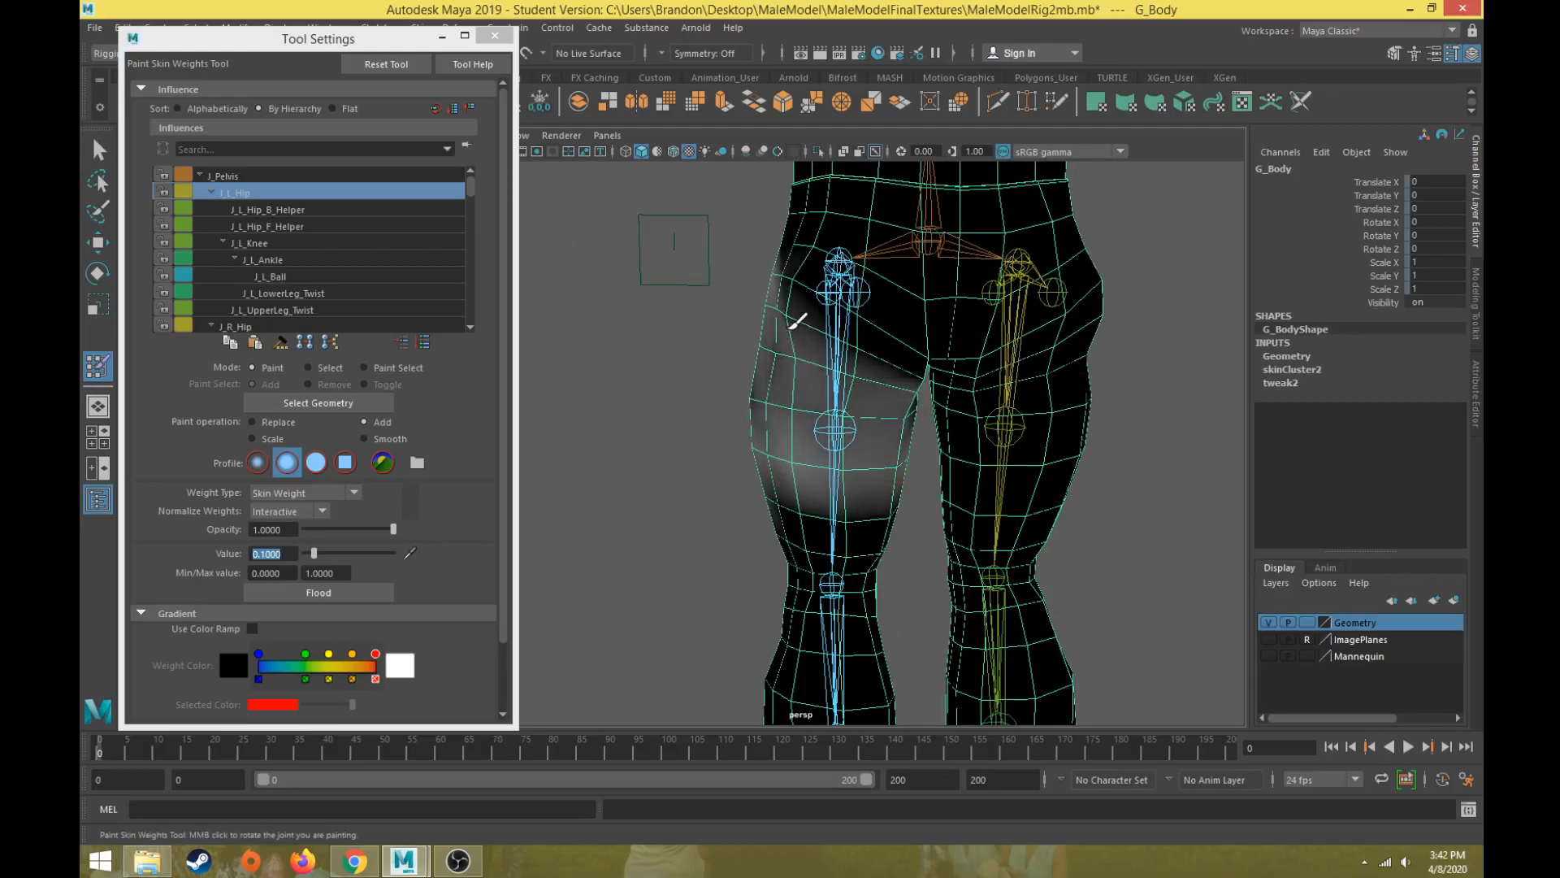
mouse_move(892, 356)
mouse_down()
mouse_move(804, 256)
mouse_move(880, 342)
mouse_move(900, 438)
mouse_up()
mouse_move(947, 365)
mouse_down()
mouse_move(936, 418)
mouse_move(909, 435)
mouse_up()
mouse_move(929, 364)
mouse_down()
mouse_move(933, 417)
mouse_move(822, 383)
mouse_move(881, 392)
mouse_move(929, 303)
mouse_move(841, 346)
mouse_move(813, 258)
mouse_up()
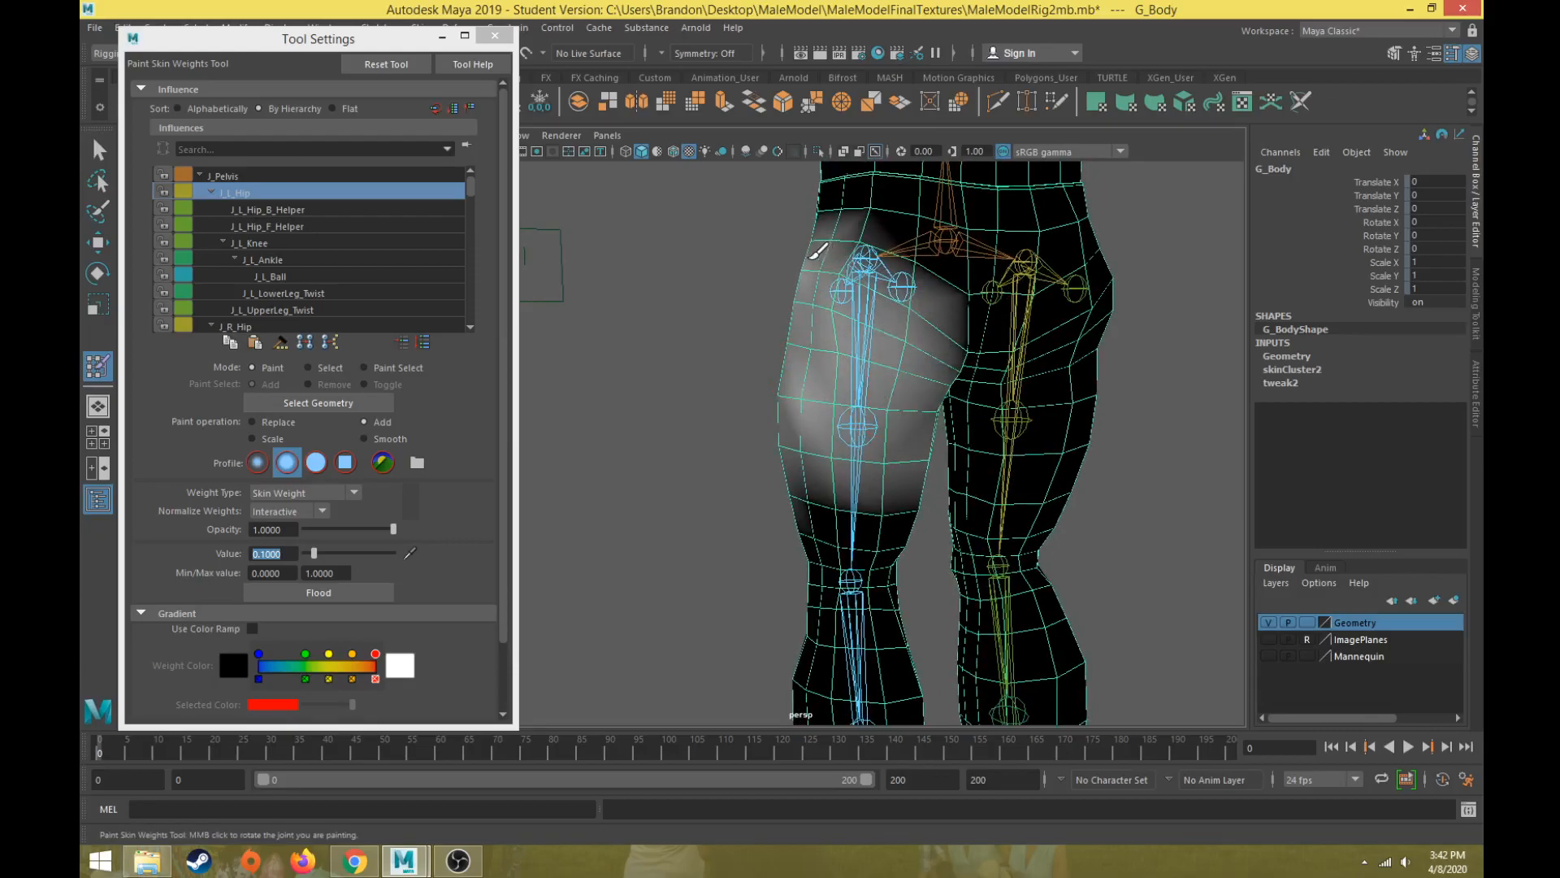
alt+drag(786, 352, 1021, 398)
drag(250, 757, 96, 764)
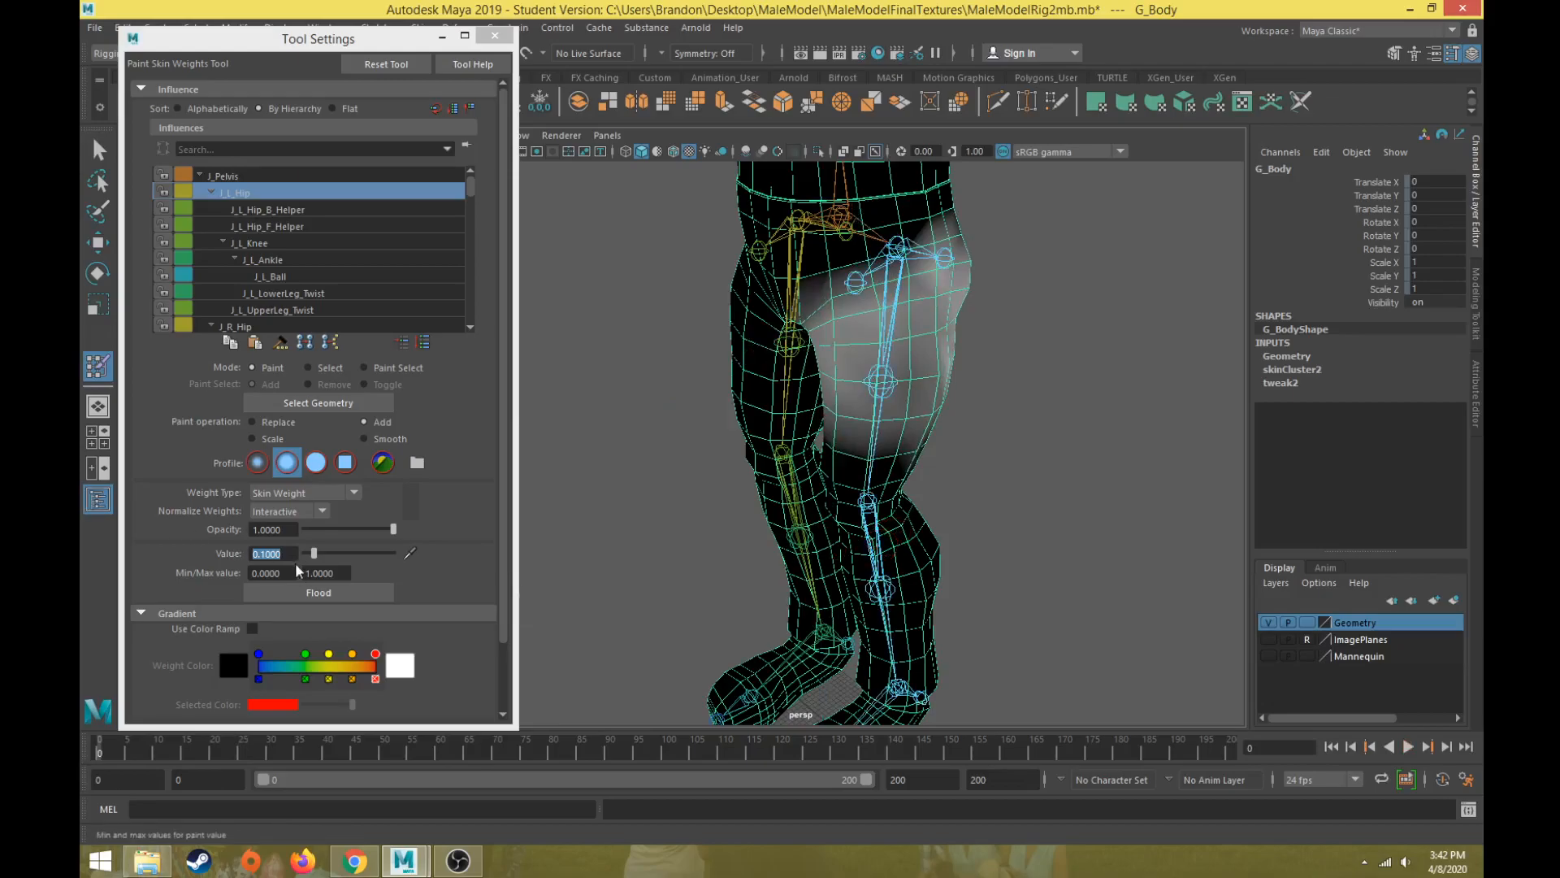
- Set the brush value to 1 and paint J_L_Hip weight around the left knee, then return to frame 0
click(253, 555)
text(1)
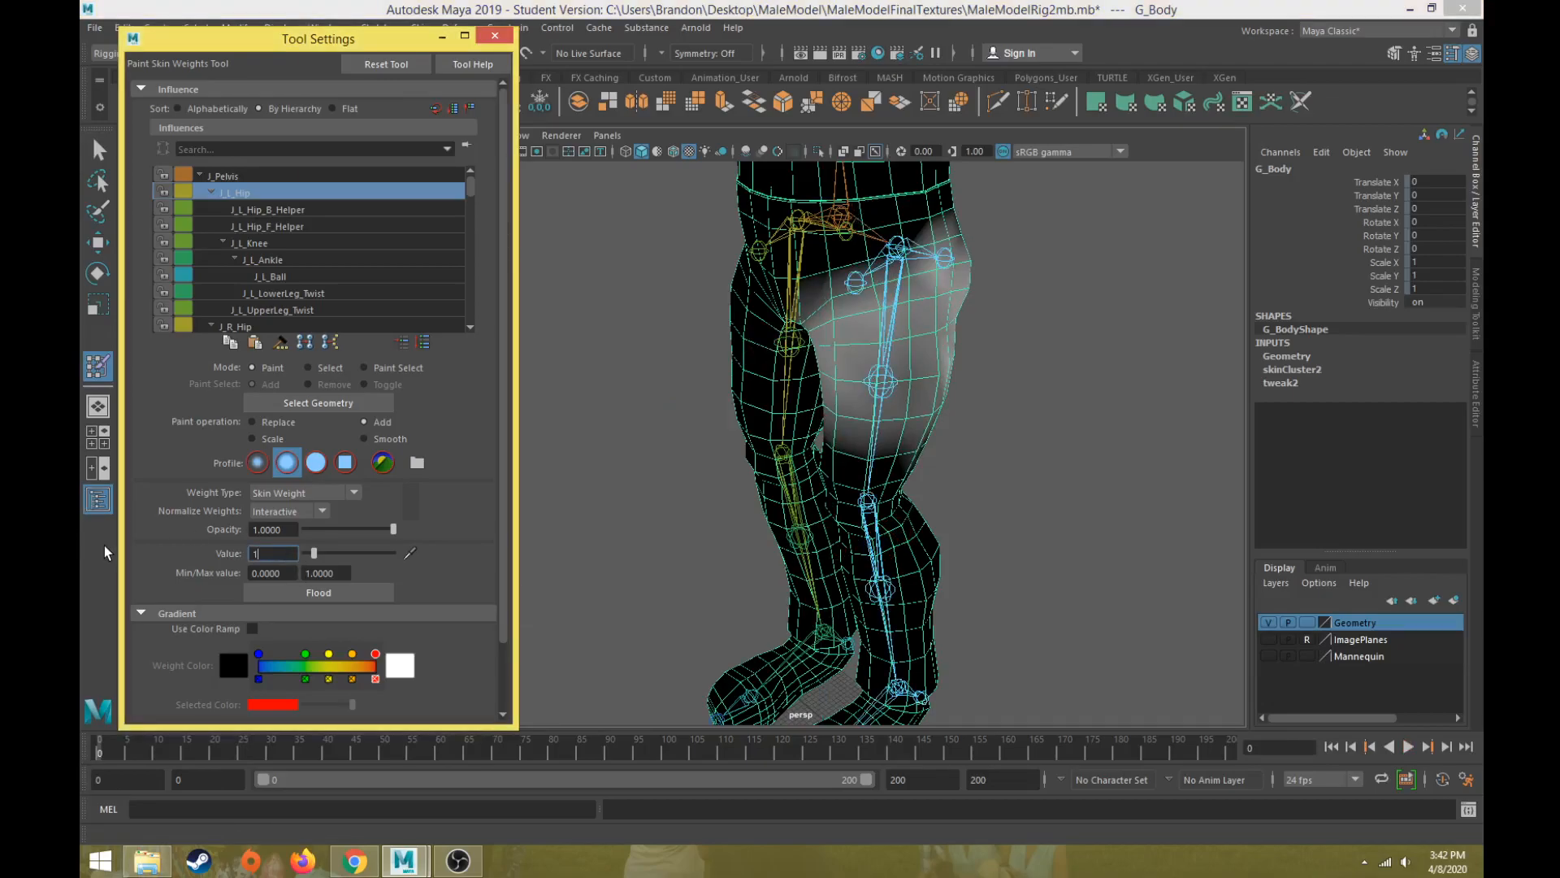
key(Return)
drag(851, 524, 931, 520)
click(845, 541)
drag(234, 743, 79, 735)
alt+middle_drag(789, 543, 809, 464)
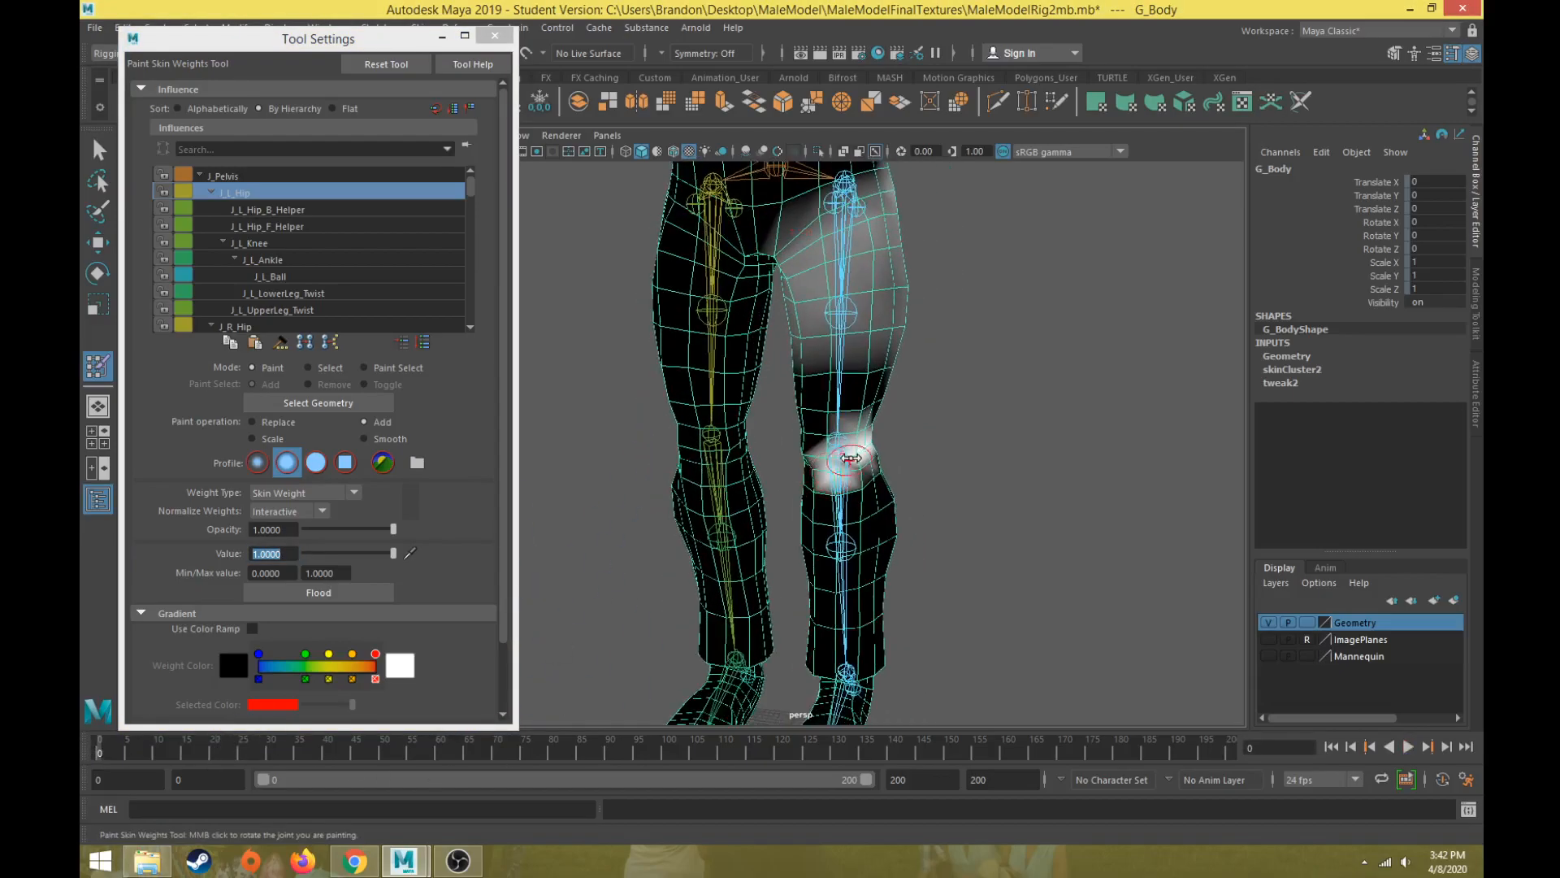
- Paint full J_L_Hip weight from the left lower thigh down the whole lower leg to the ankle
mouse_move(880, 366)
mouse_down()
mouse_move(841, 455)
mouse_move(845, 658)
mouse_move(881, 365)
mouse_up()
mouse_move(843, 436)
mouse_down()
mouse_move(881, 445)
mouse_move(894, 488)
mouse_move(821, 617)
mouse_move(820, 667)
mouse_up()
alt+drag(793, 455, 816, 465)
mouse_move(770, 398)
mouse_down()
mouse_move(749, 394)
mouse_move(763, 544)
mouse_move(836, 547)
mouse_move(777, 488)
mouse_move(817, 494)
mouse_move(822, 536)
mouse_move(829, 410)
mouse_move(879, 463)
mouse_move(833, 551)
mouse_move(891, 478)
mouse_up()
drag(890, 391, 876, 370)
alt+middle_drag(841, 485, 821, 347)
mouse_move(821, 348)
alt+mouse_down()
mouse_move(851, 430)
mouse_move(797, 479)
alt+mouse_up()
mouse_move(848, 397)
mouse_down()
mouse_move(841, 488)
mouse_move(848, 385)
mouse_up()
mouse_move(867, 458)
alt+mouse_down()
mouse_move(837, 487)
mouse_move(780, 488)
mouse_move(764, 453)
alt+mouse_up()
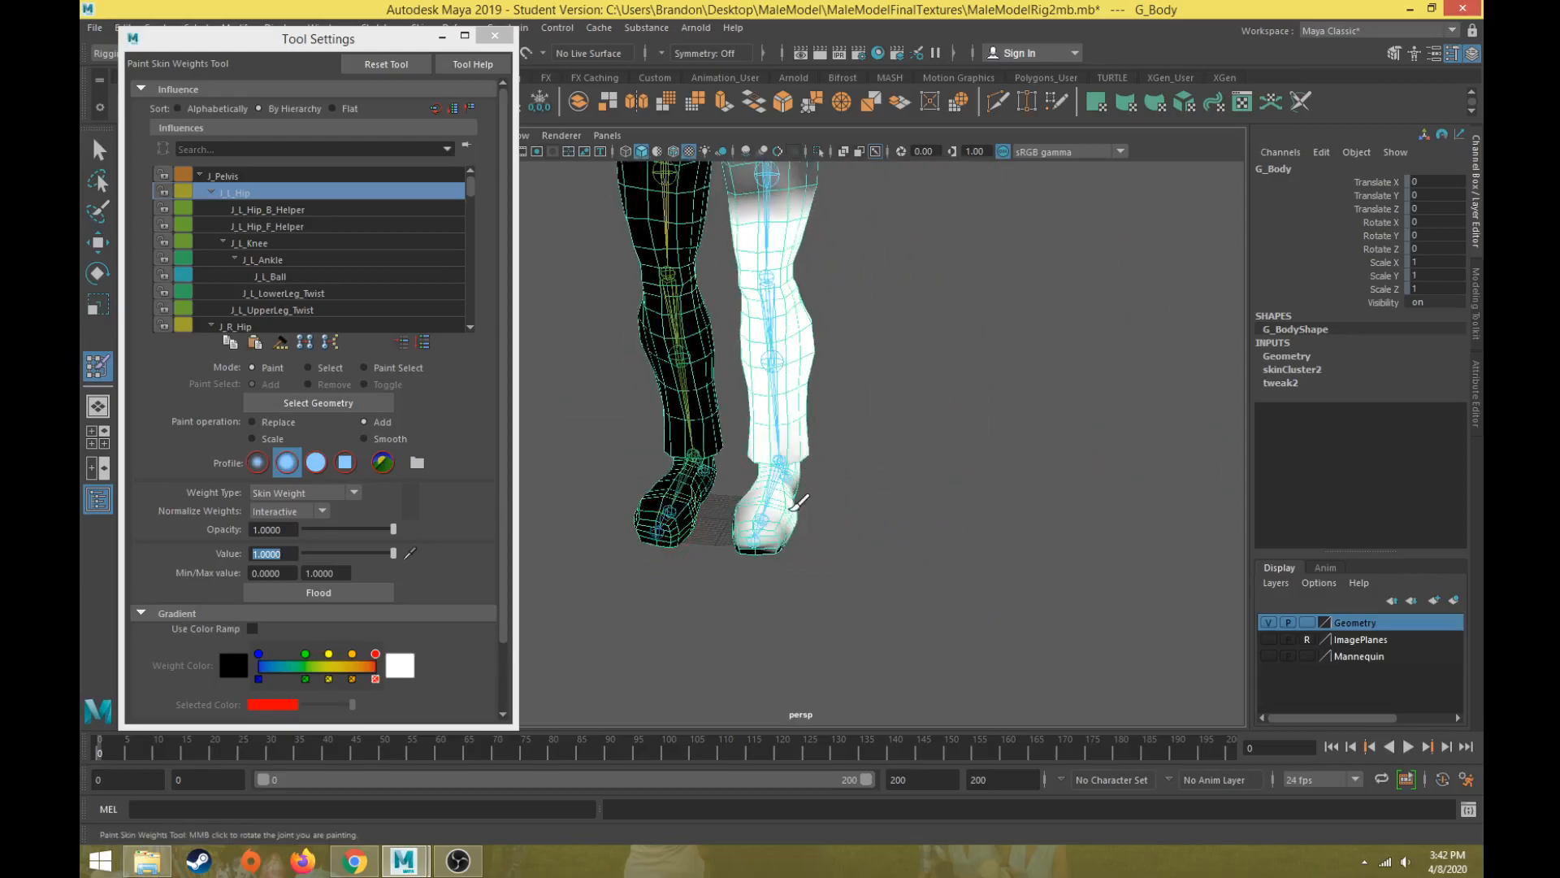
- Fill the remaining areas of the left foot with full J_L_Hip weight
alt+drag(755, 542, 887, 470)
drag(837, 471, 712, 547)
mouse_move(718, 478)
mouse_down()
mouse_move(640, 515)
mouse_move(768, 459)
mouse_move(618, 496)
mouse_move(453, 498)
mouse_move(799, 463)
mouse_up()
mouse_move(818, 543)
alt+mouse_down()
mouse_move(621, 529)
mouse_move(592, 551)
mouse_move(616, 557)
mouse_move(605, 570)
mouse_move(239, 573)
mouse_move(1031, 377)
mouse_move(913, 314)
mouse_move(926, 342)
mouse_move(912, 331)
alt+mouse_up()
- Inspect the whole body with the Move tool active, then return to Paint Skin Weights at frame 0
scroll(965, 372, down, 12)
mouse_move(986, 397)
alt+mouse_down()
mouse_move(1021, 439)
mouse_move(905, 439)
alt+mouse_up()
scroll(906, 439, up, 5)
key(w)
alt+middle_drag(906, 439, 954, 581)
scroll(954, 575, down, 2)
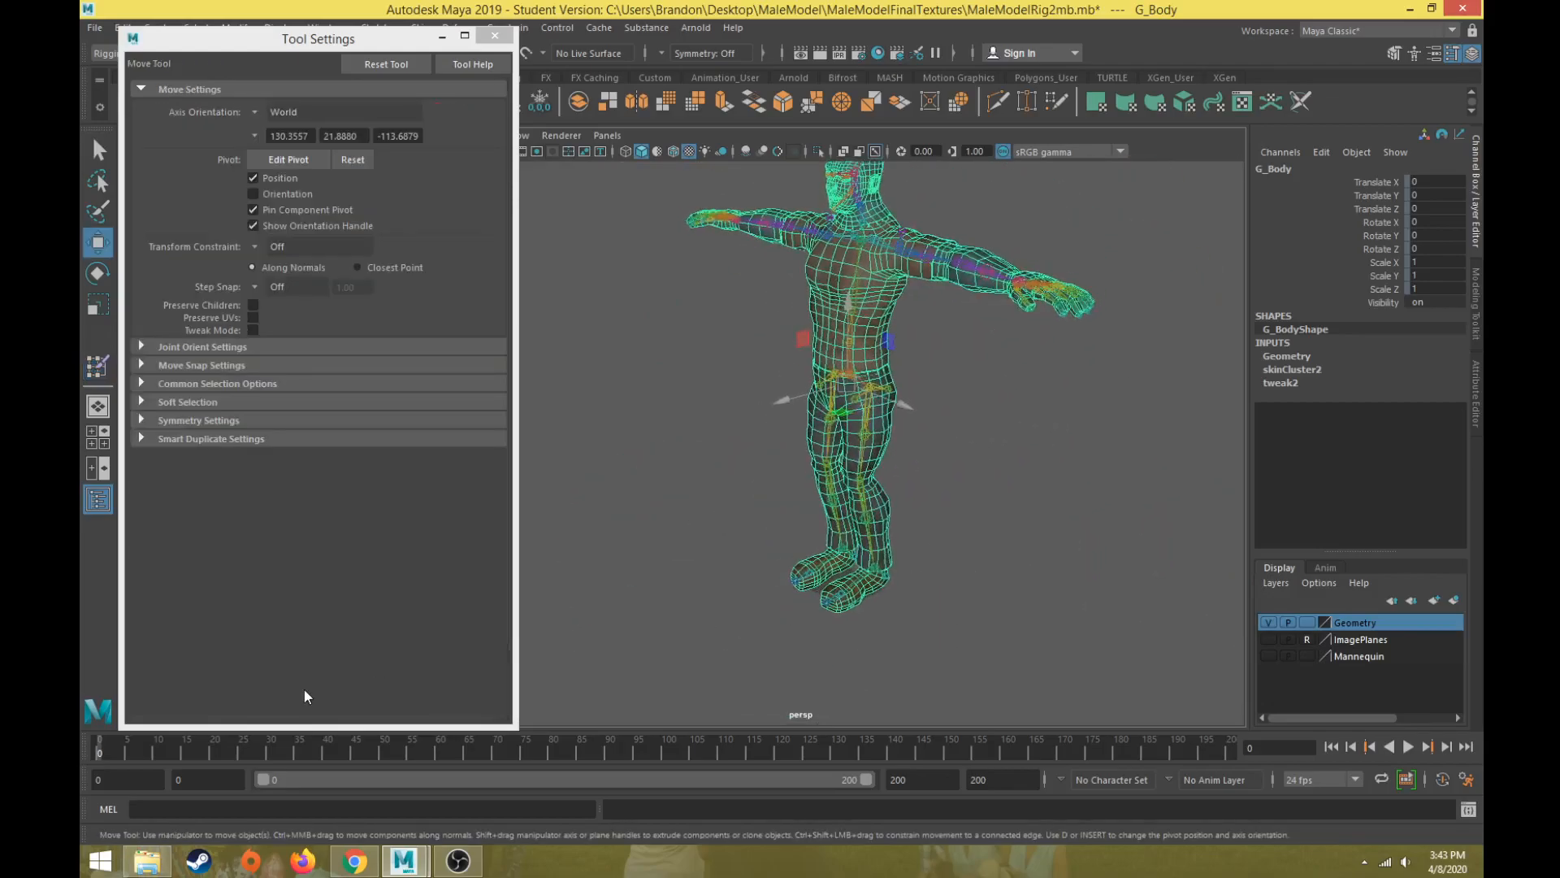
click(97, 367)
mouse_move(125, 759)
mouse_down()
mouse_move(187, 742)
mouse_move(110, 759)
mouse_move(158, 761)
mouse_move(80, 754)
mouse_move(227, 753)
mouse_move(100, 748)
mouse_up()
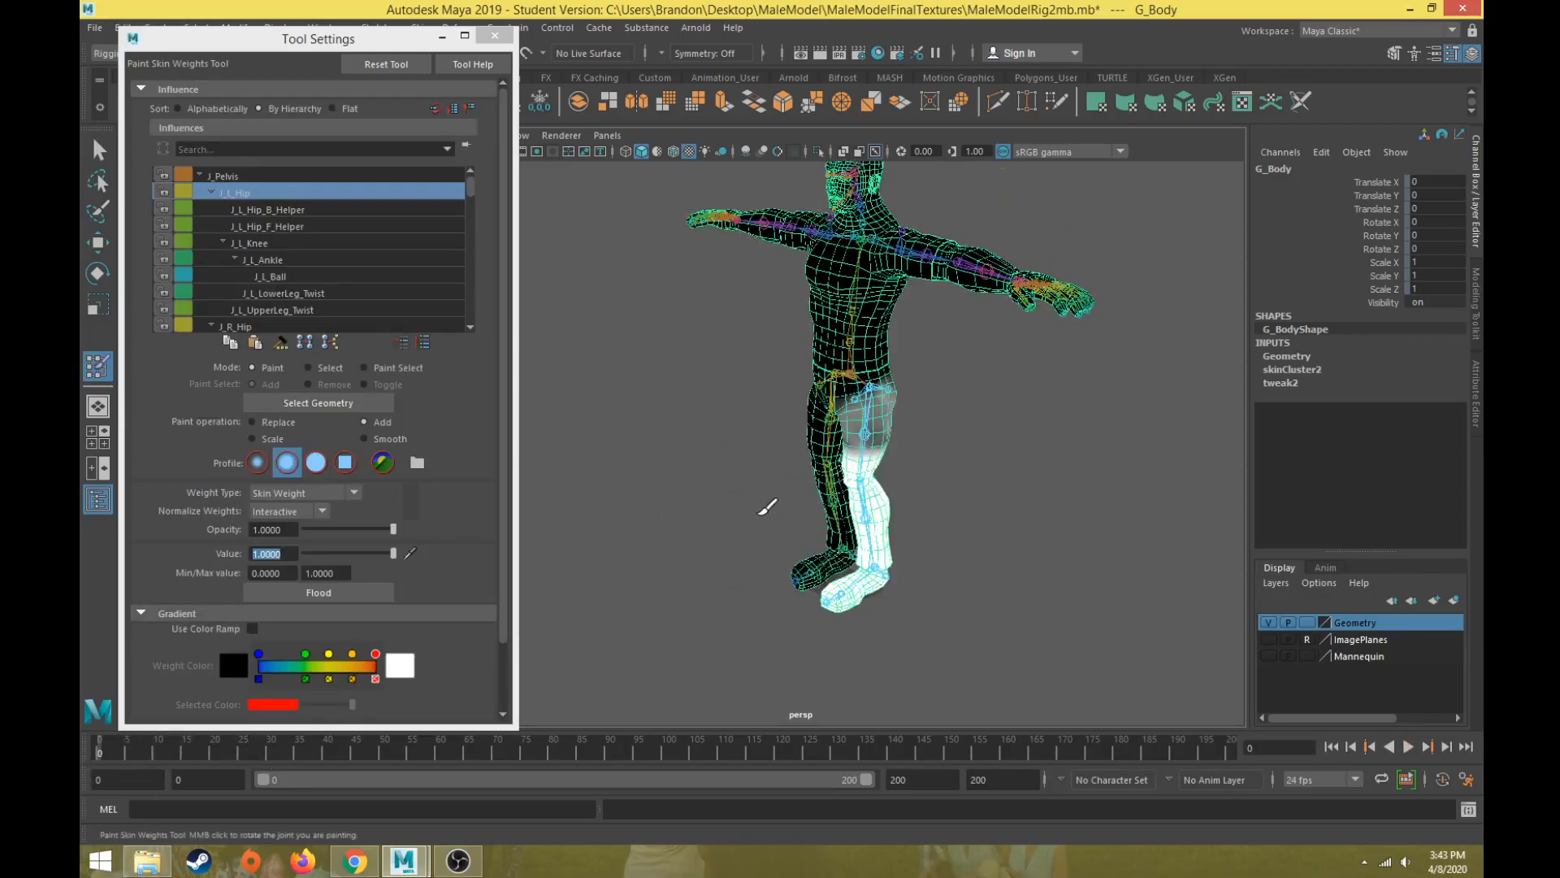
- Set the brush value to 0.3 and build up J_L_Hip weight across the front of the left mid-thigh
scroll(732, 495, up, 8)
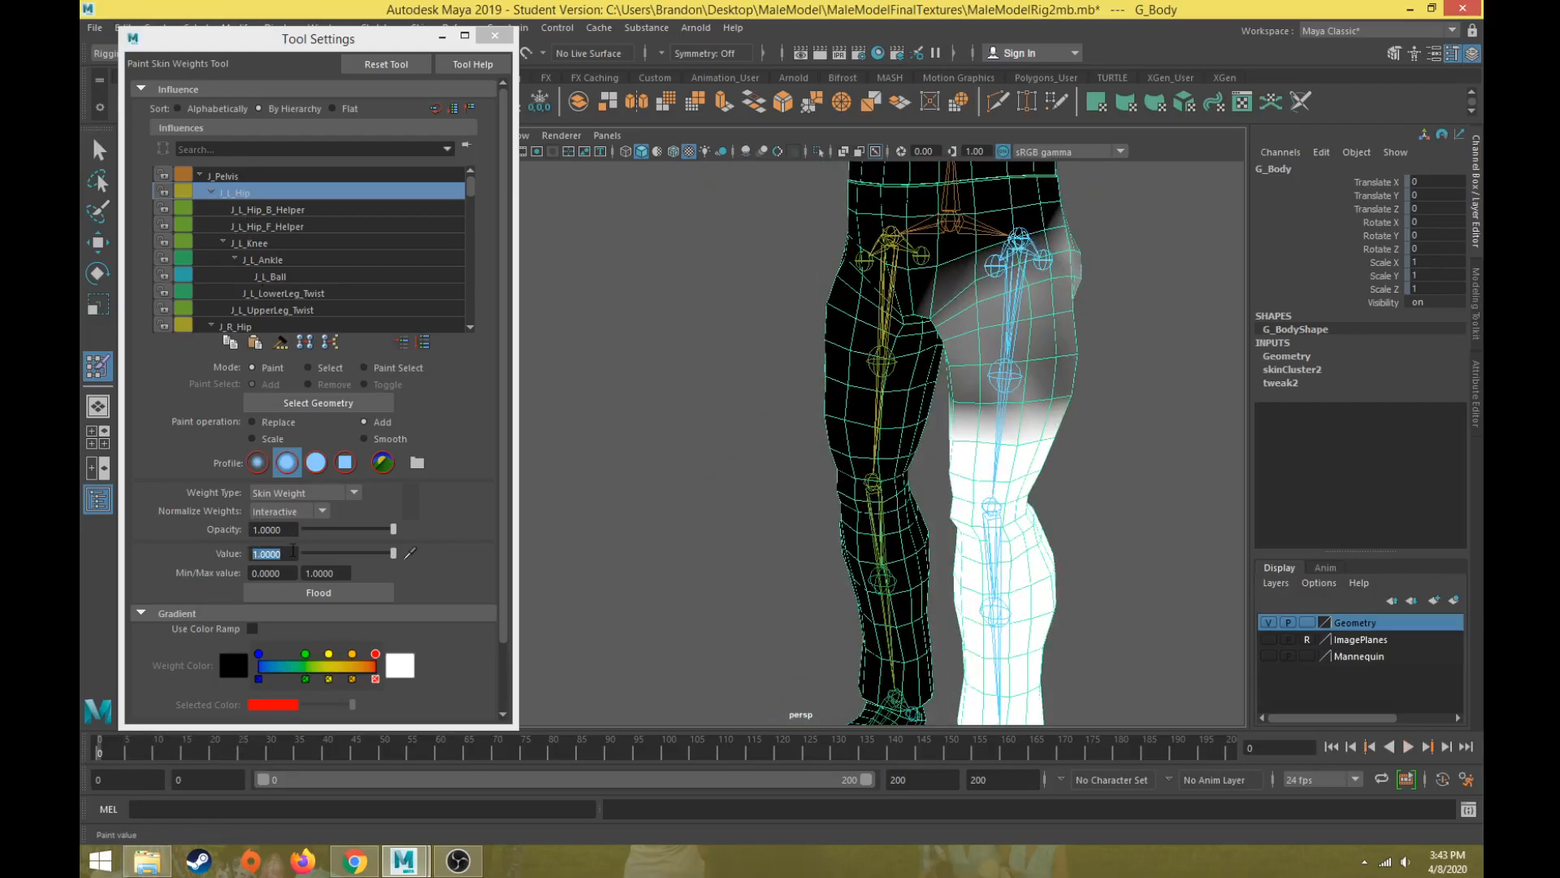
drag(295, 551, 153, 533)
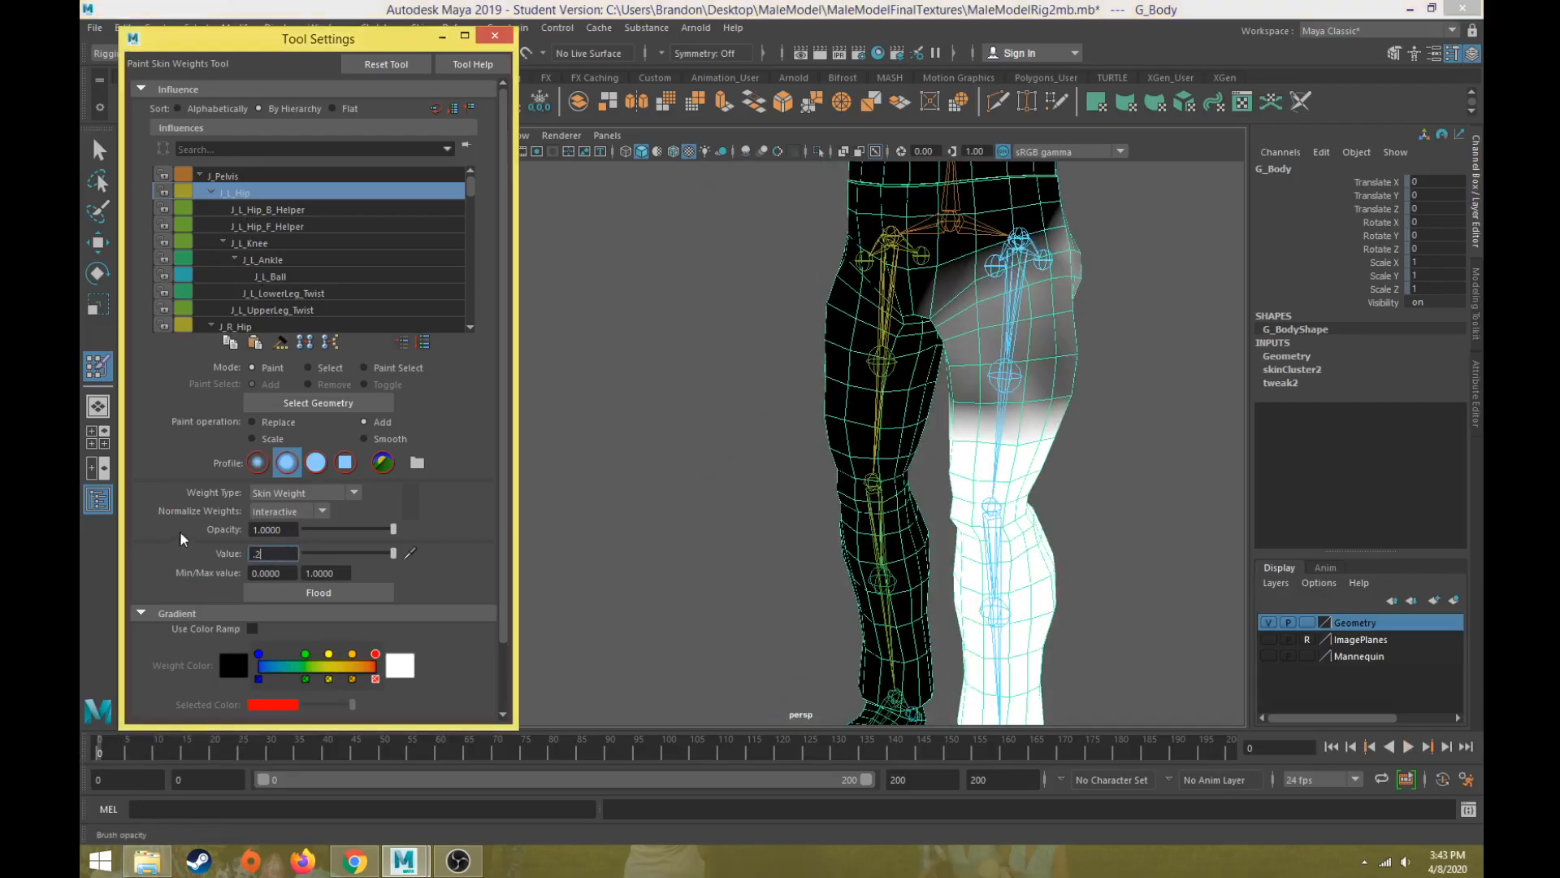
text(.3)
key(Return)
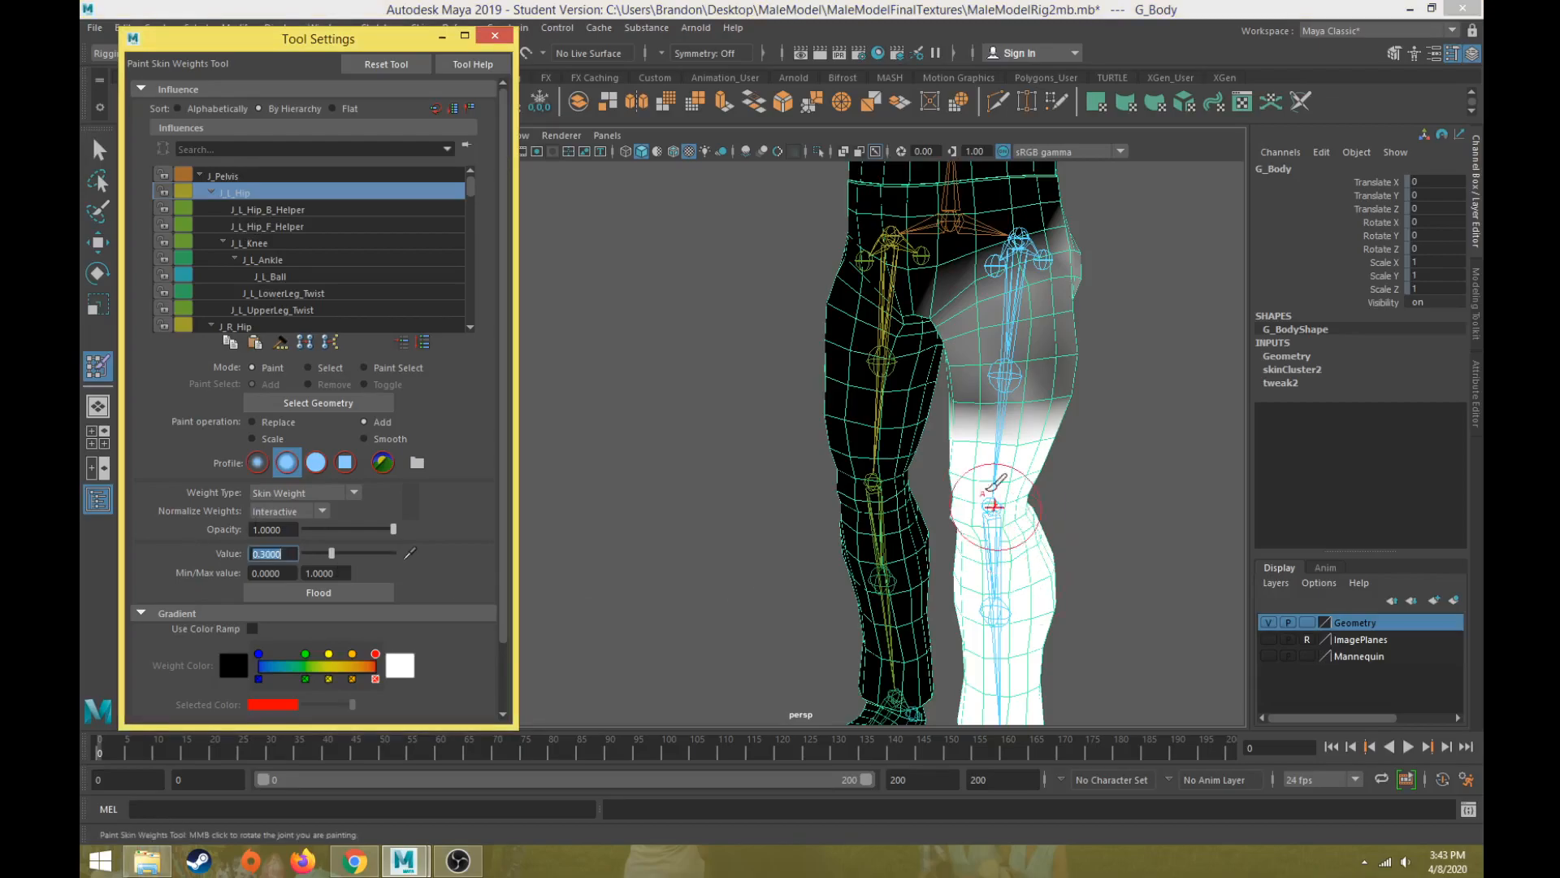
scroll(813, 488, up, 6)
mouse_move(882, 442)
mouse_down()
mouse_move(962, 447)
mouse_move(875, 460)
mouse_move(970, 471)
mouse_move(992, 448)
mouse_up()
mouse_move(1034, 361)
mouse_down()
mouse_move(999, 369)
mouse_move(1016, 351)
mouse_move(920, 440)
mouse_up()
mouse_move(1043, 403)
mouse_down()
mouse_move(975, 444)
mouse_move(941, 427)
mouse_up()
- Extend the 0.3 J_L_Hip weight around the side and back of the left thigh
mouse_move(902, 370)
mouse_down()
mouse_move(1022, 394)
mouse_move(965, 442)
mouse_move(804, 422)
mouse_move(815, 483)
mouse_move(603, 488)
mouse_up()
mouse_move(559, 375)
mouse_down()
mouse_move(633, 373)
mouse_move(528, 366)
mouse_up()
alt+middle_drag(596, 409, 655, 480)
mouse_move(668, 469)
mouse_down()
mouse_move(676, 367)
mouse_move(650, 305)
mouse_up()
drag(634, 387, 615, 346)
scroll(683, 530, down, 5)
alt+drag(683, 530, 630, 631)
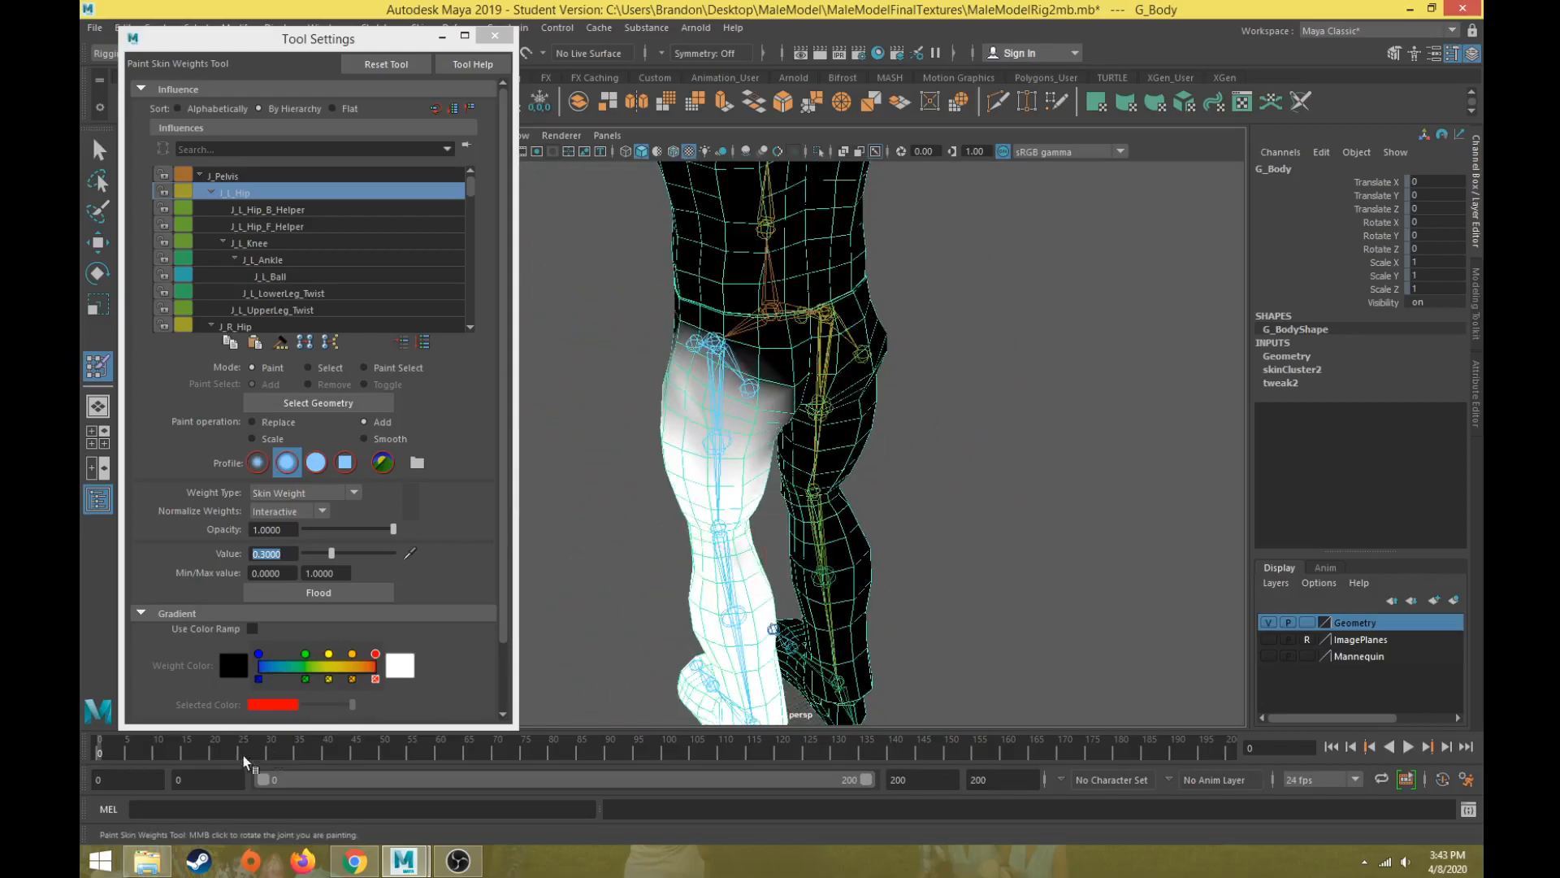
- Scrub the left hip motion to check the deformation from several sides, then return to frame 0
drag(115, 753, 175, 749)
alt+drag(589, 503, 823, 525)
drag(231, 753, 96, 751)
alt+drag(731, 455, 940, 415)
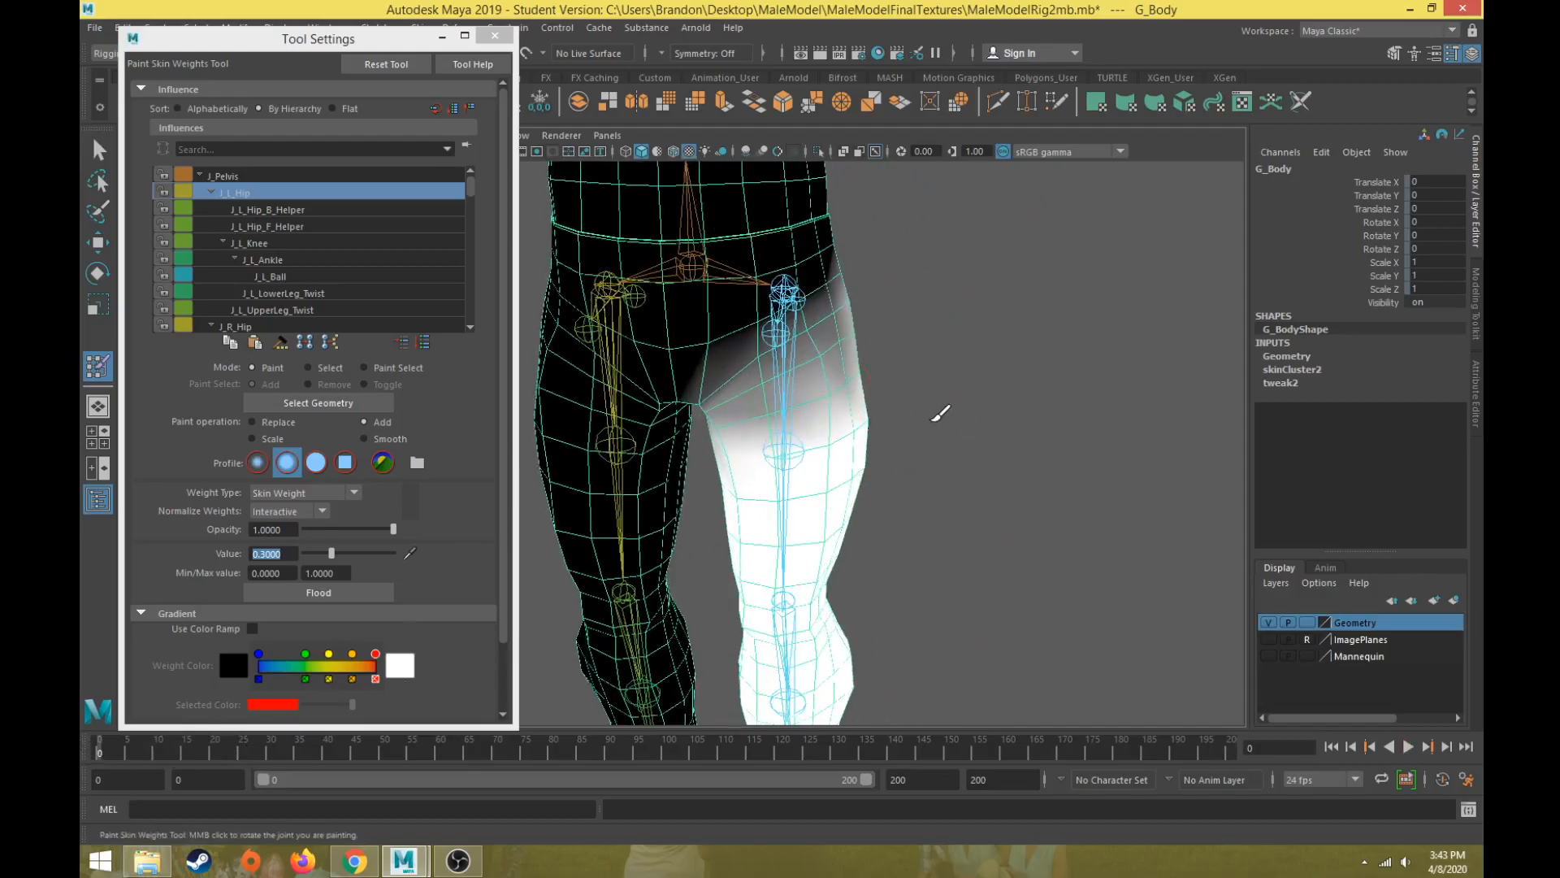
- Add 0.3 J_L_Hip weight to the front and outer side of the left upper thigh, then briefly play the hip motion
mouse_move(843, 332)
mouse_down()
mouse_move(782, 389)
mouse_move(819, 406)
mouse_up()
key(alt+v)
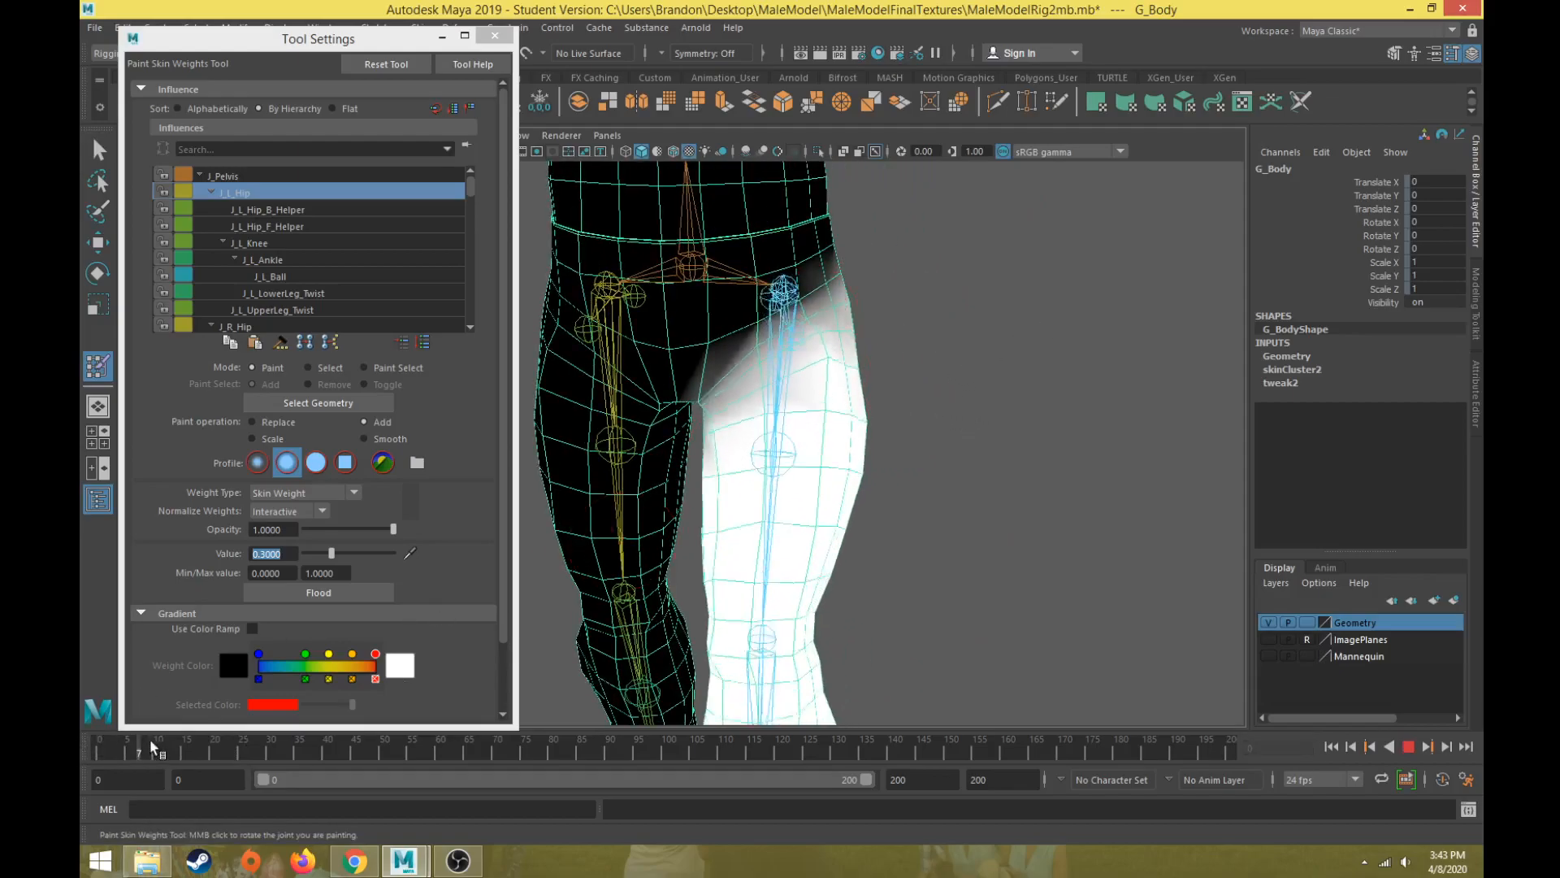
key(alt+v)
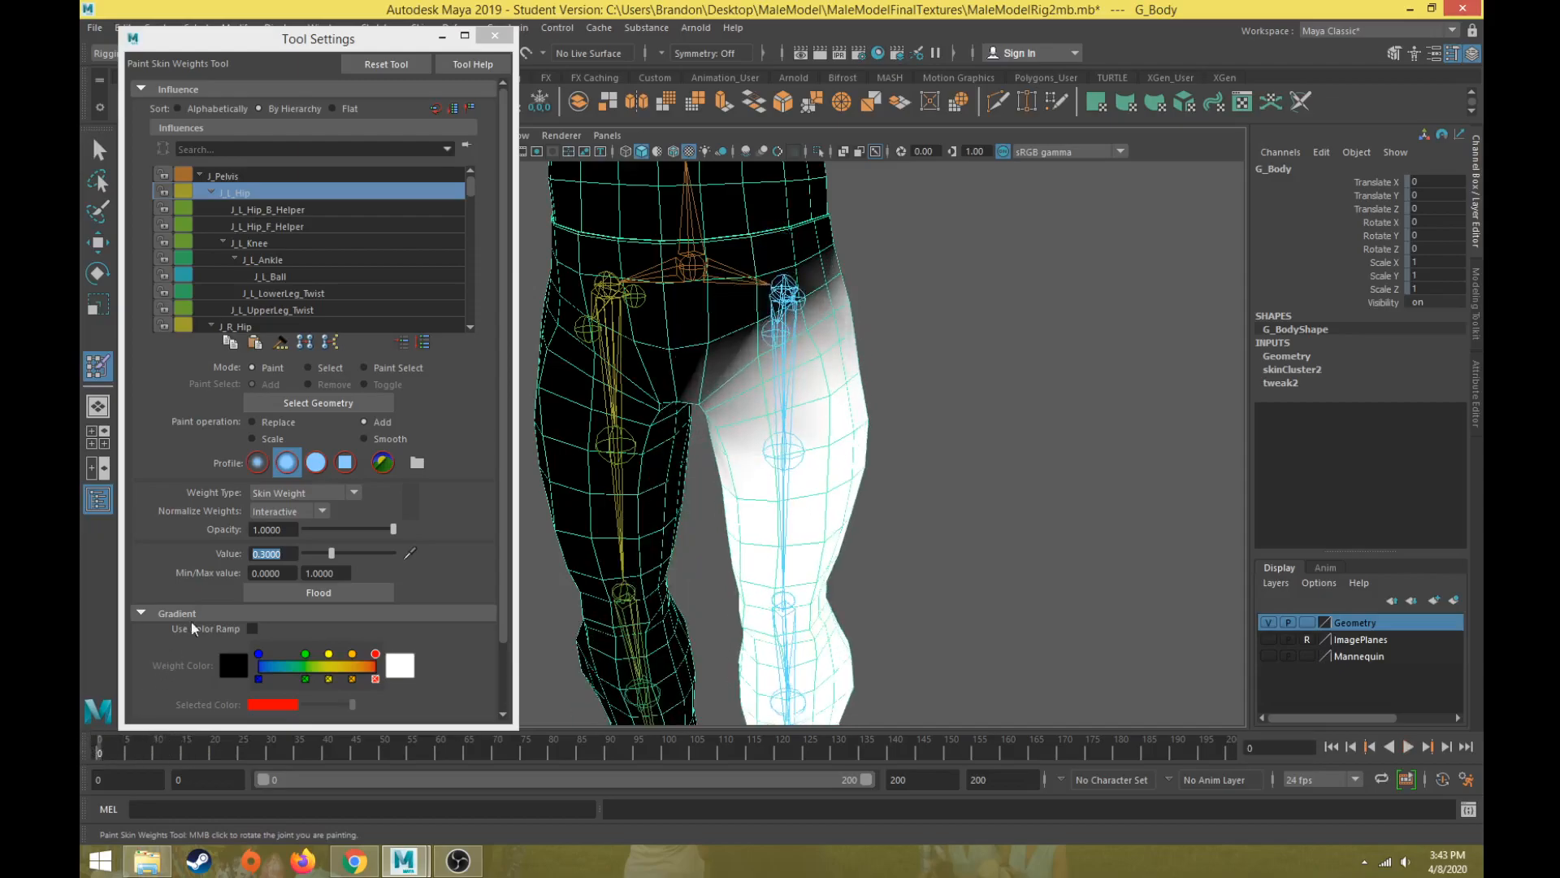
- Go to frame 15 and add 0.3 J_L_Hip weight to the inner back of the left thigh
alt+drag(805, 453, 787, 538)
drag(149, 730, 186, 752)
mouse_move(558, 613)
alt+mouse_down()
mouse_move(577, 461)
mouse_move(672, 485)
alt+mouse_up()
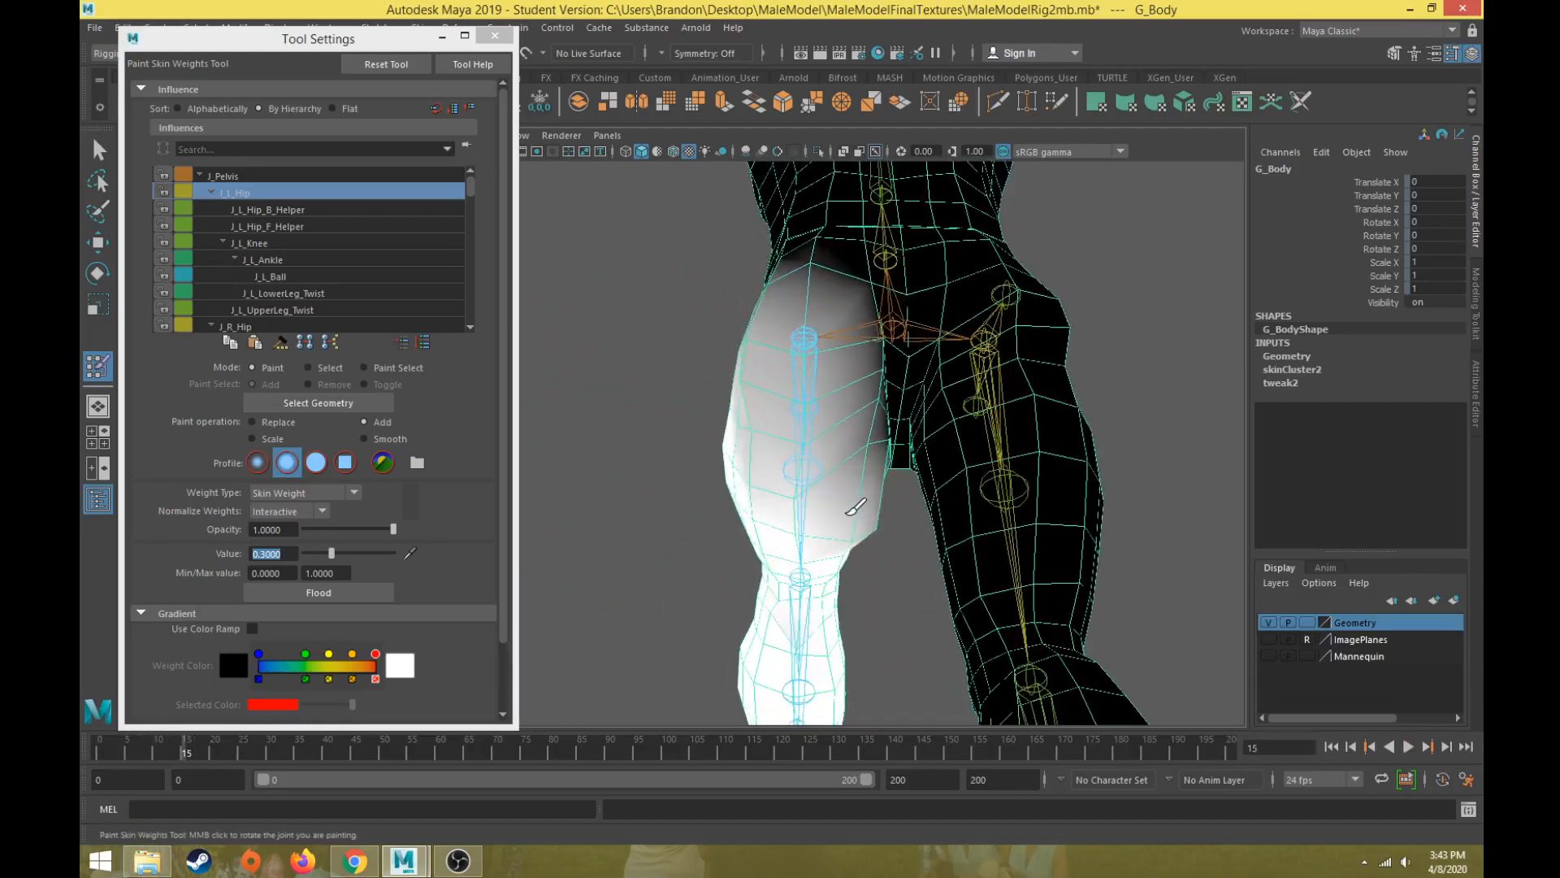
mouse_move(880, 524)
mouse_down()
mouse_move(895, 523)
mouse_move(882, 530)
mouse_up()
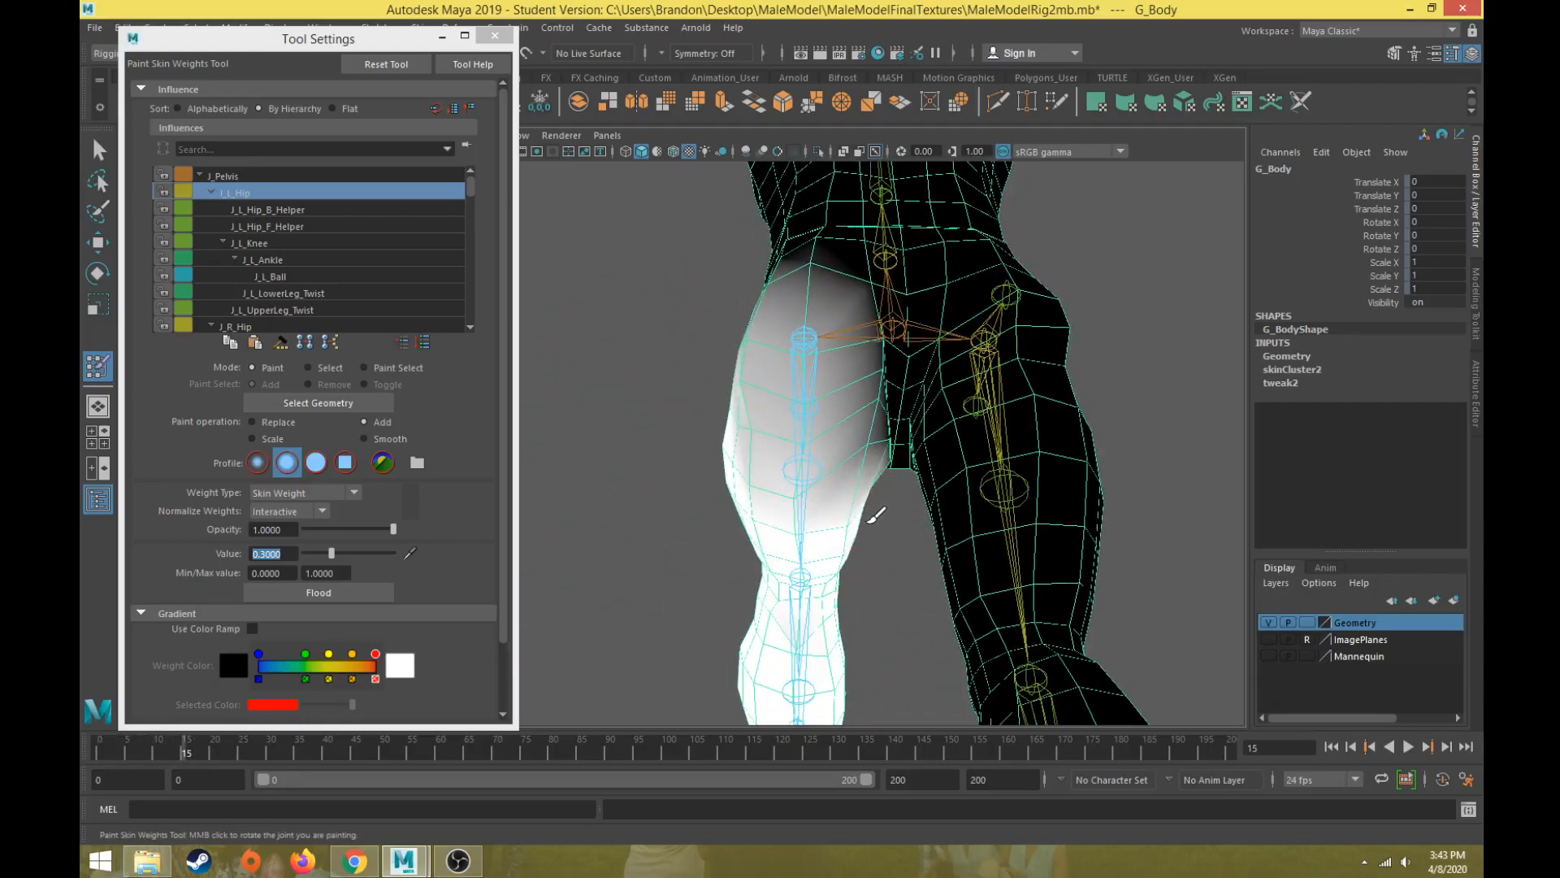
mouse_move(794, 475)
alt+mouse_down()
mouse_move(888, 516)
mouse_move(854, 492)
alt+mouse_up()
- Set the brush value to 0.1, return to frame 0 and blend J_L_Hip weight from the left outer hip to the groin
click(217, 556)
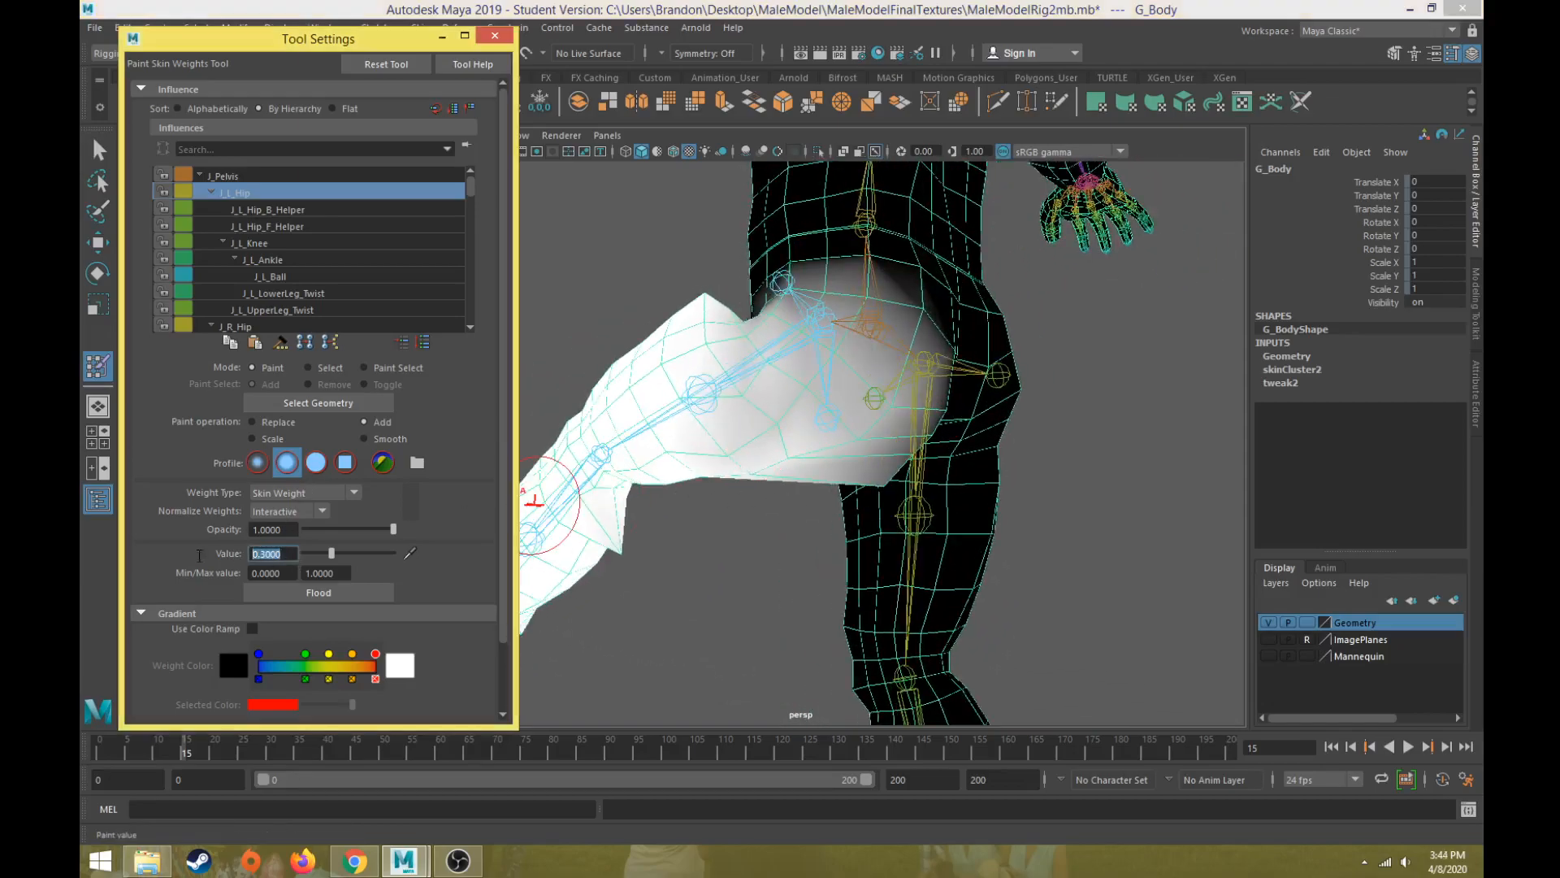
text(.1)
key(Return)
alt+drag(808, 422, 869, 424)
drag(273, 732, 80, 753)
alt+drag(1040, 452, 826, 290)
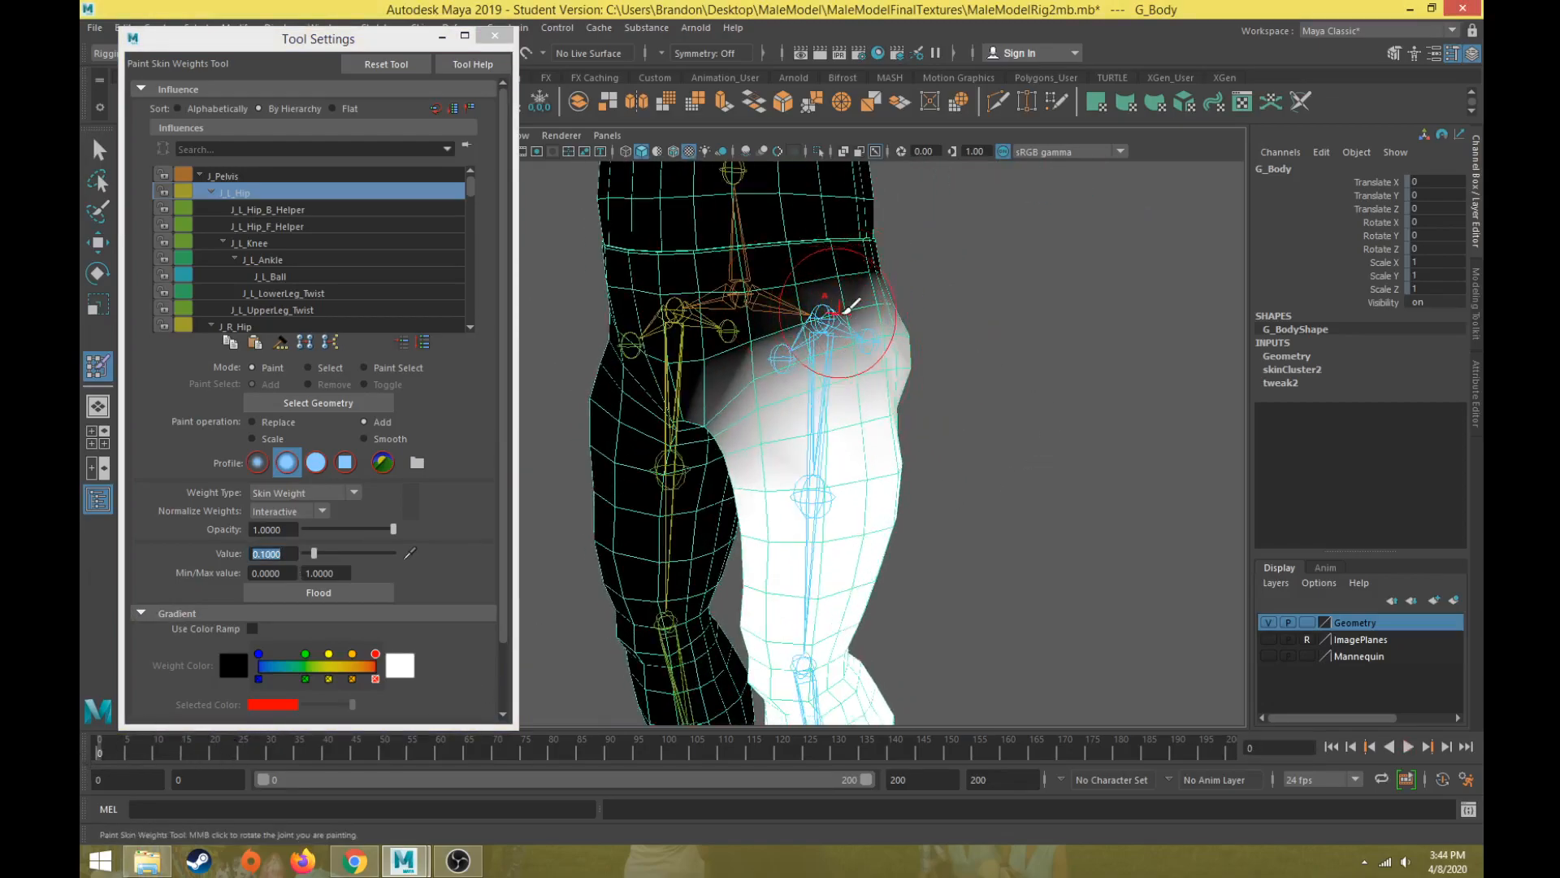
mouse_move(851, 279)
mouse_down()
mouse_move(759, 307)
mouse_move(840, 297)
mouse_move(730, 356)
mouse_move(745, 354)
mouse_move(731, 405)
mouse_move(728, 361)
mouse_move(725, 437)
mouse_up()
- Scrub the hip motion to frame 4 and add 0.1 J_L_Hip weight to the left buttock near the pelvis
mouse_move(734, 360)
alt+mouse_down()
mouse_move(768, 257)
mouse_move(741, 308)
mouse_move(776, 321)
mouse_move(701, 390)
alt+mouse_up()
drag(93, 760, 161, 761)
alt+drag(543, 521, 637, 486)
mouse_move(145, 764)
mouse_down()
mouse_move(237, 776)
mouse_move(122, 768)
mouse_up()
alt+drag(732, 532, 602, 520)
alt+drag(686, 578, 625, 565)
mouse_move(706, 508)
alt+mouse_down()
mouse_move(773, 417)
mouse_move(804, 337)
mouse_move(825, 331)
alt+mouse_up()
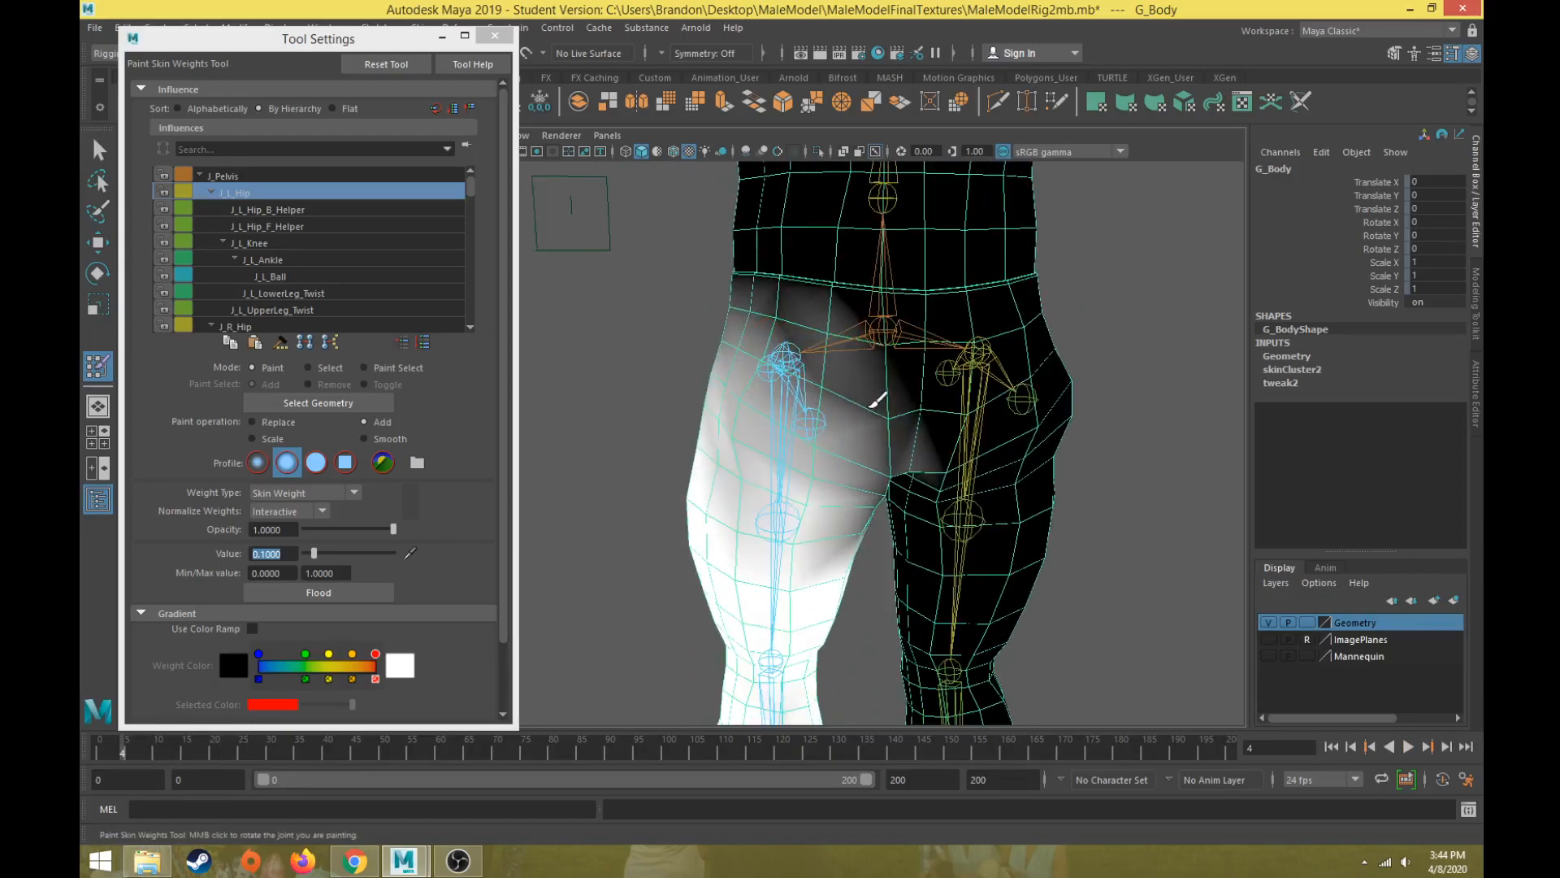
alt+drag(853, 425, 880, 367)
click(878, 354)
- Go to frame 9 and add 0.1 J_L_Hip weight to the inner side of the left buttock
mouse_move(134, 752)
mouse_down()
mouse_move(174, 753)
mouse_move(150, 753)
mouse_up()
scroll(859, 561, up, 3)
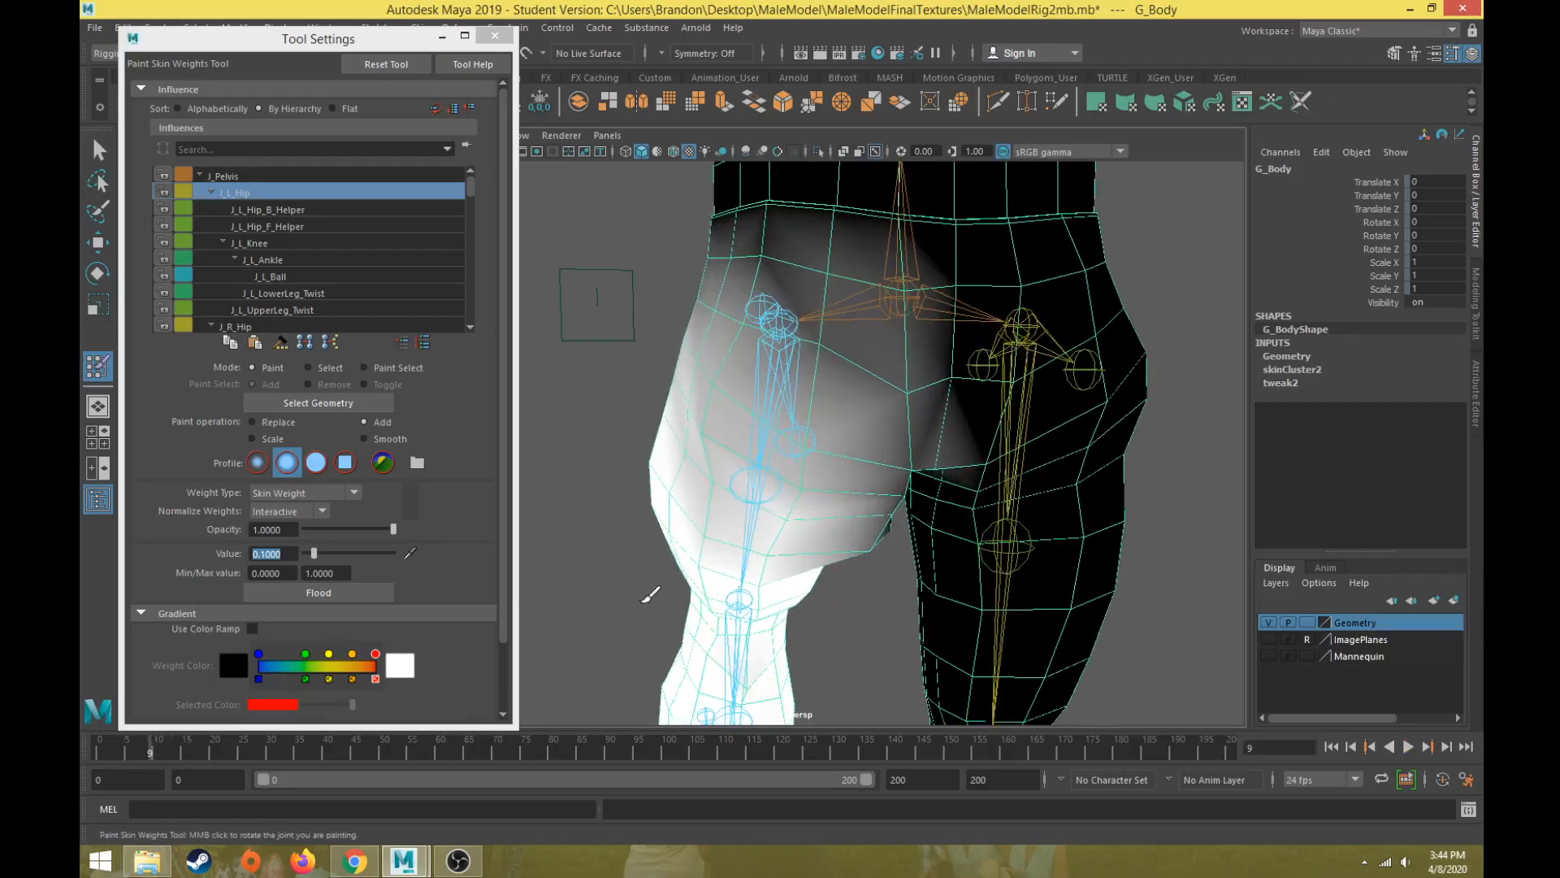
alt+drag(859, 561, 826, 471)
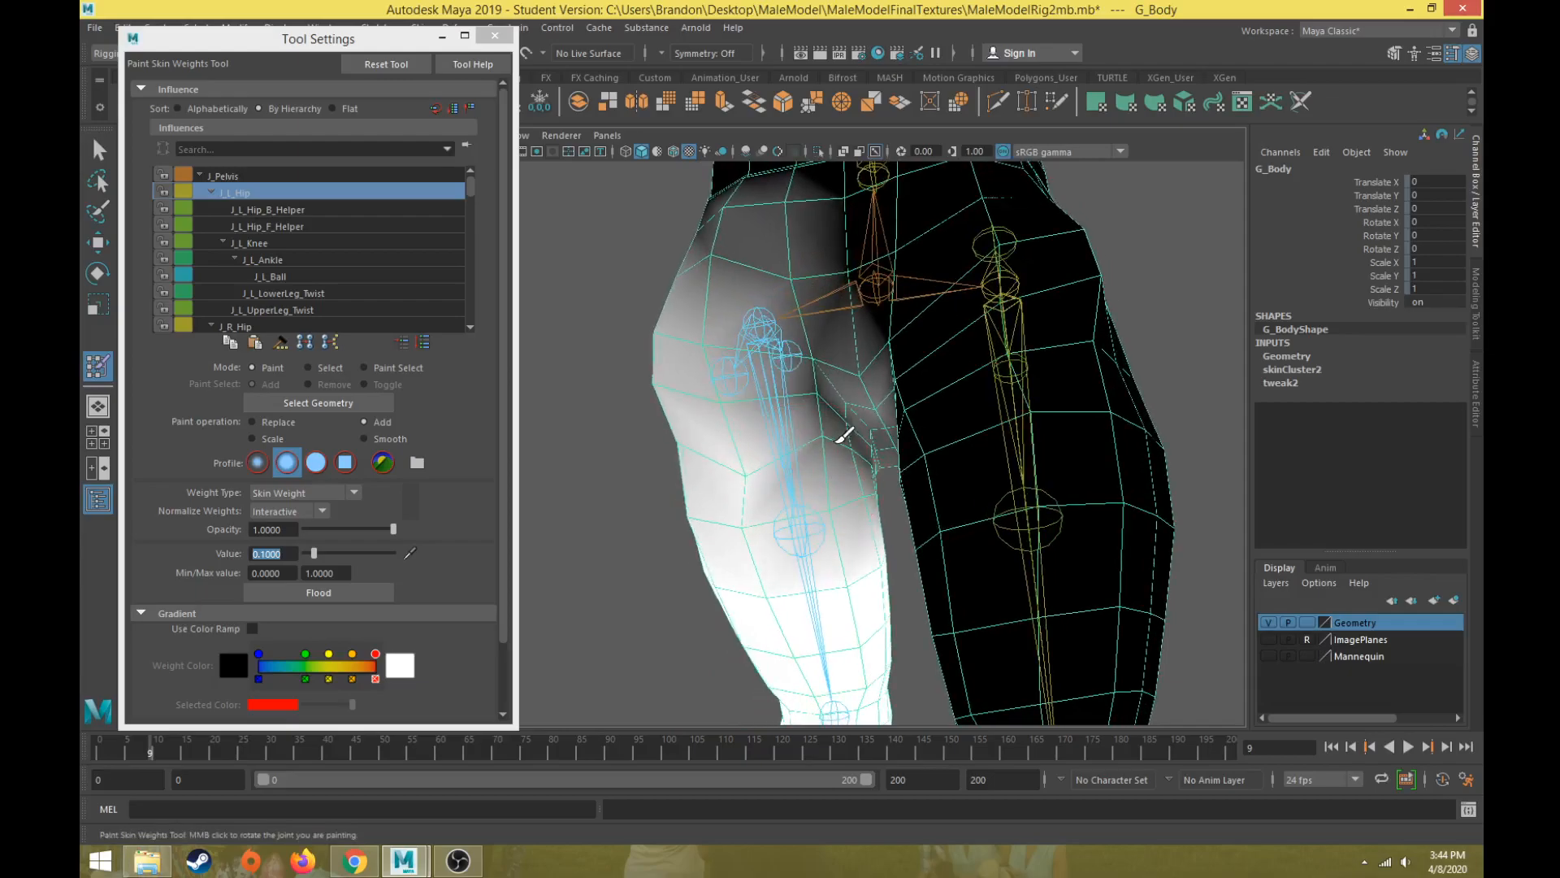
click(819, 387)
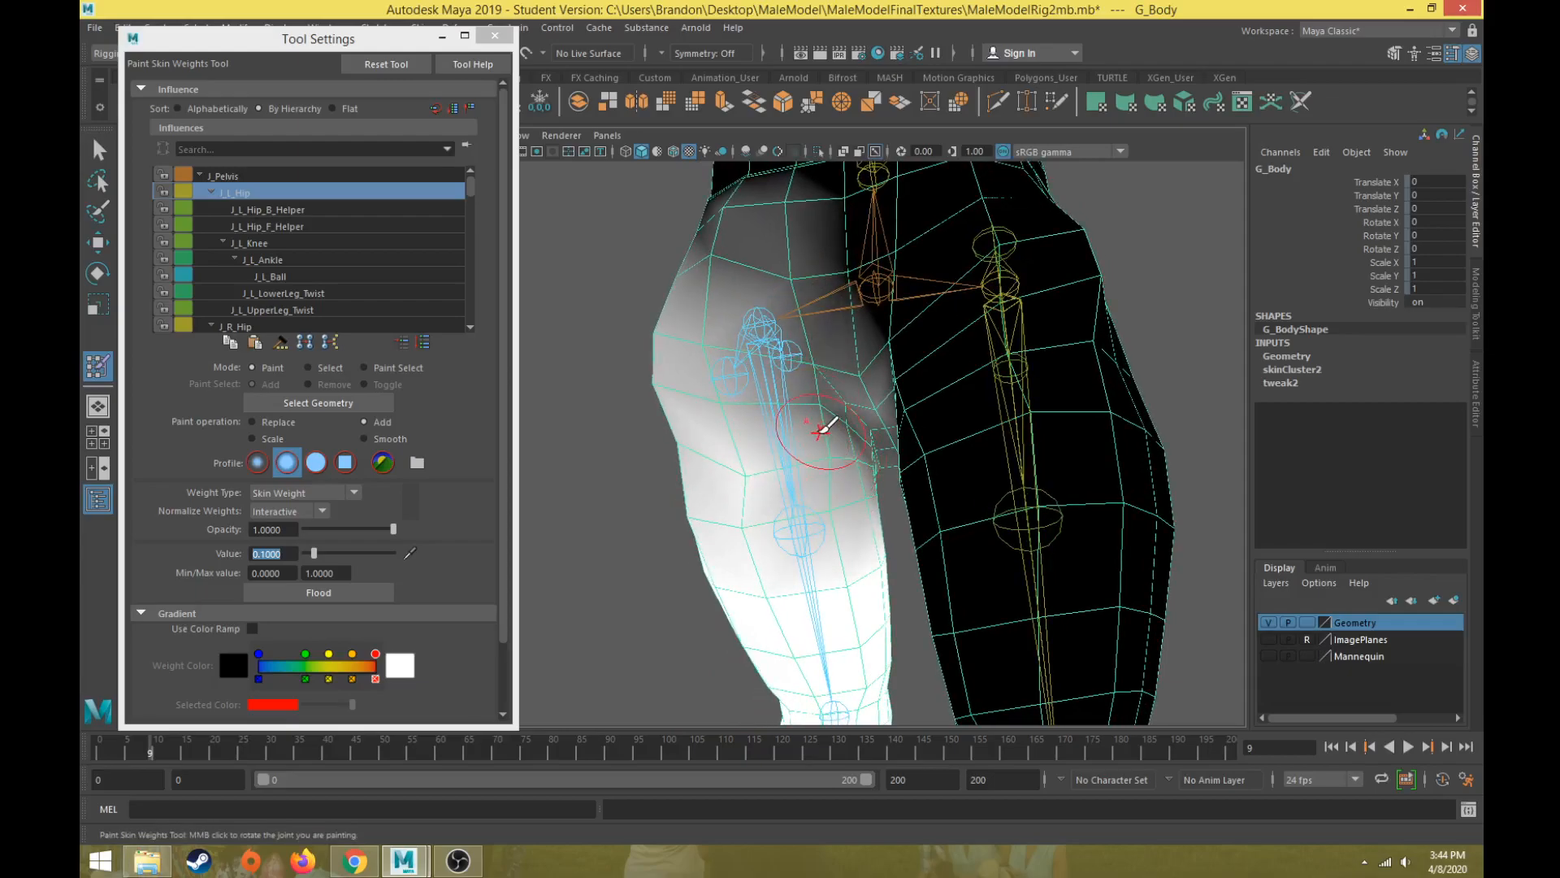
- Examine the left buttock and thigh deformation at frame 13 from different angles
alt+drag(801, 446, 755, 479)
mouse_move(154, 756)
mouse_down()
mouse_move(204, 755)
mouse_move(174, 755)
mouse_up()
alt+drag(691, 601, 648, 613)
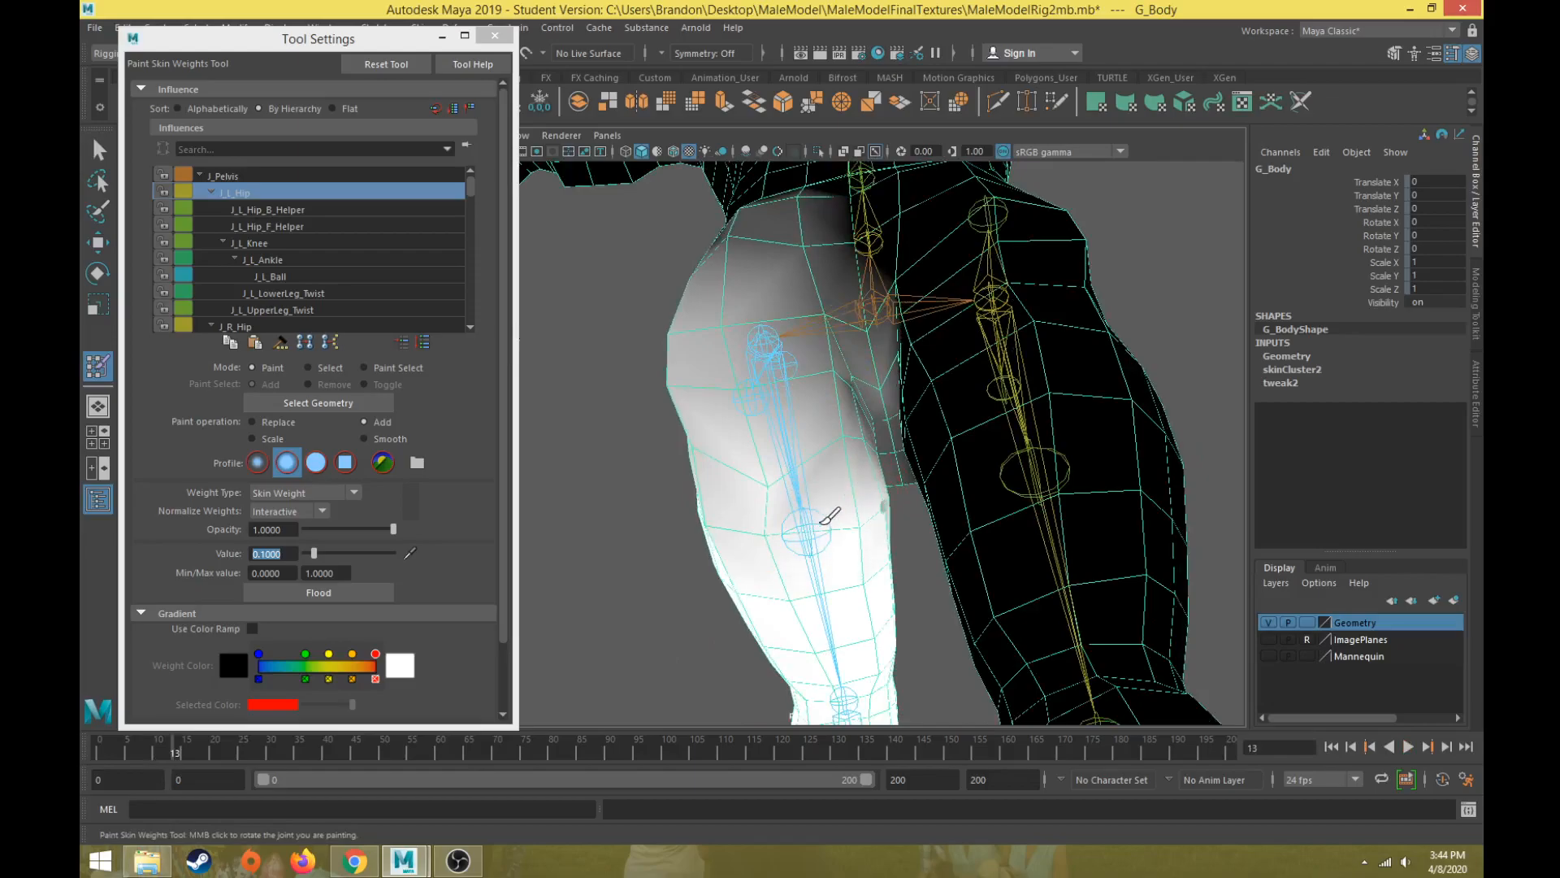
alt+drag(774, 541, 366, 680)
- Go back to frame 4 and add 0.1 J_L_Hip weight to the left buttock around the hip joint
drag(229, 748, 128, 774)
mouse_move(679, 533)
alt+mouse_down()
mouse_move(776, 515)
mouse_move(761, 504)
alt+mouse_up()
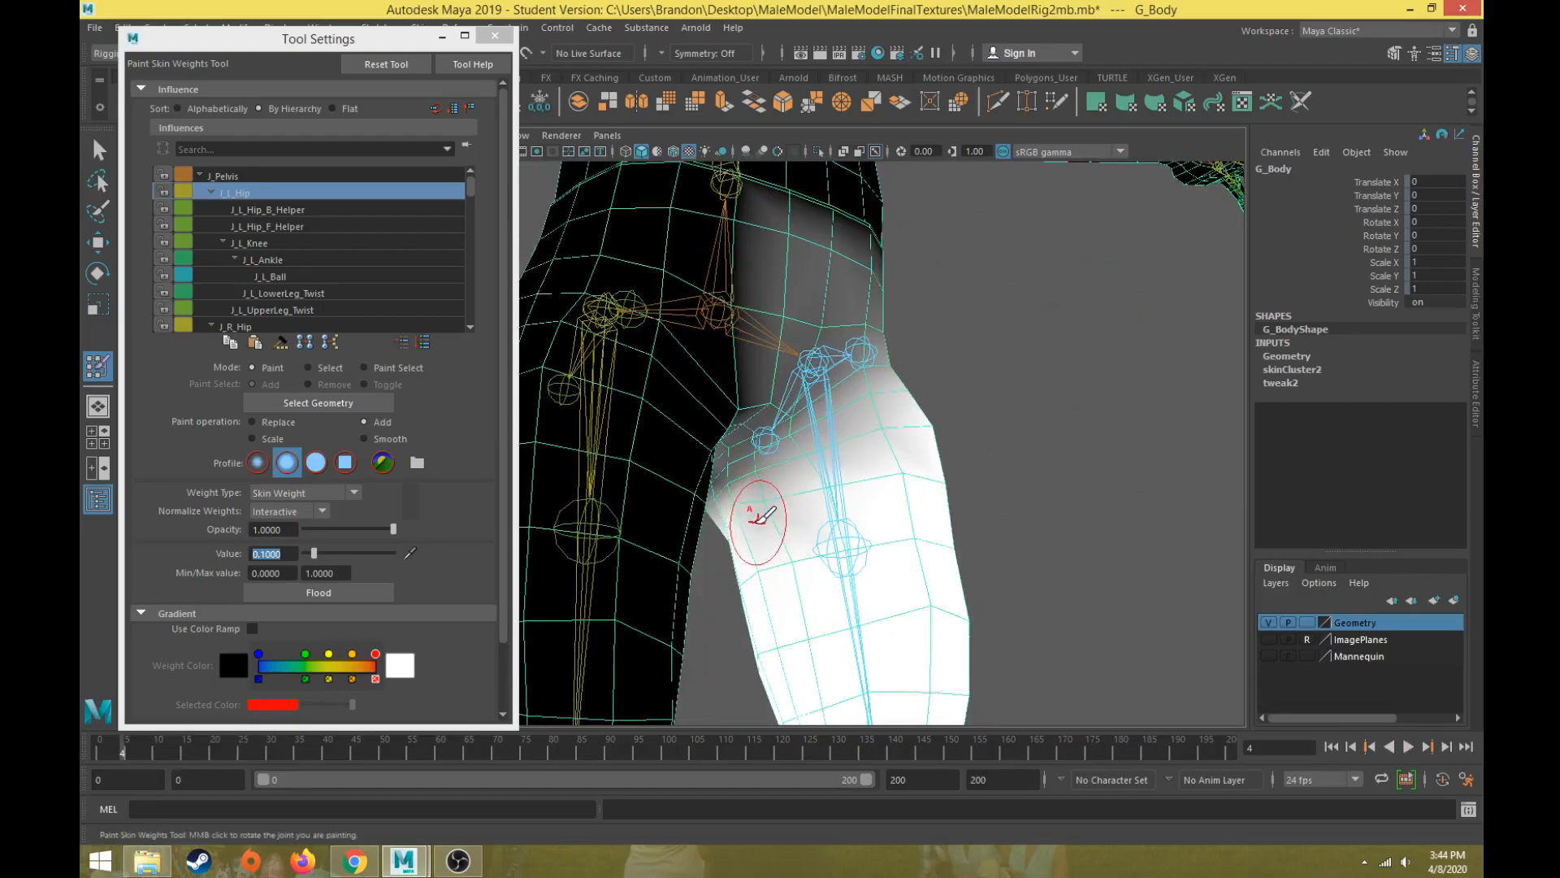
mouse_move(731, 464)
alt+mouse_down()
mouse_move(728, 477)
mouse_move(808, 408)
mouse_move(872, 423)
alt+mouse_up()
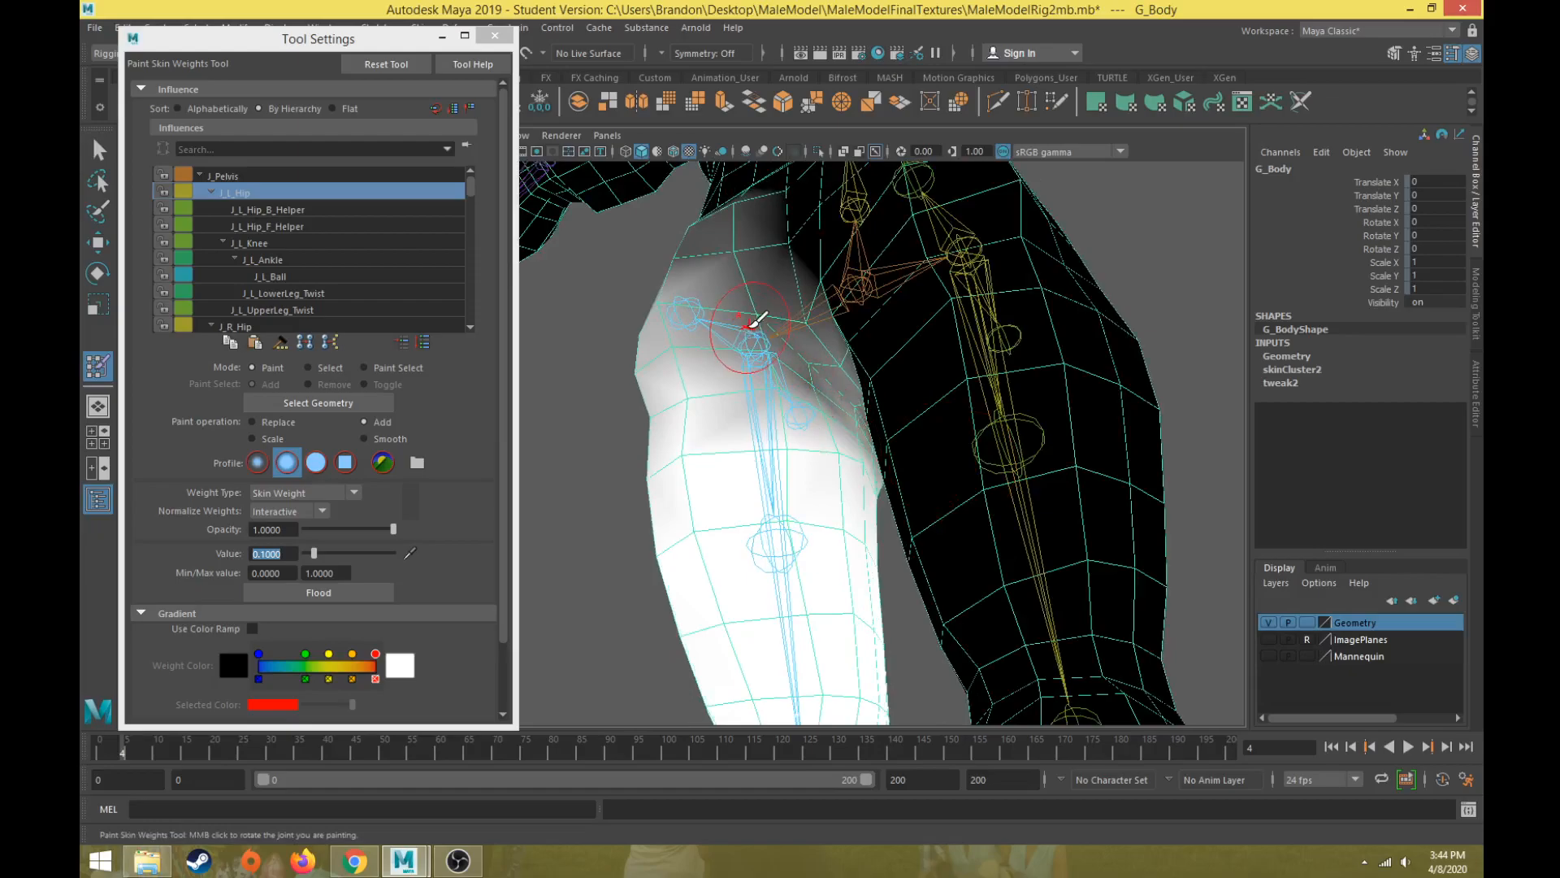
drag(756, 319, 818, 373)
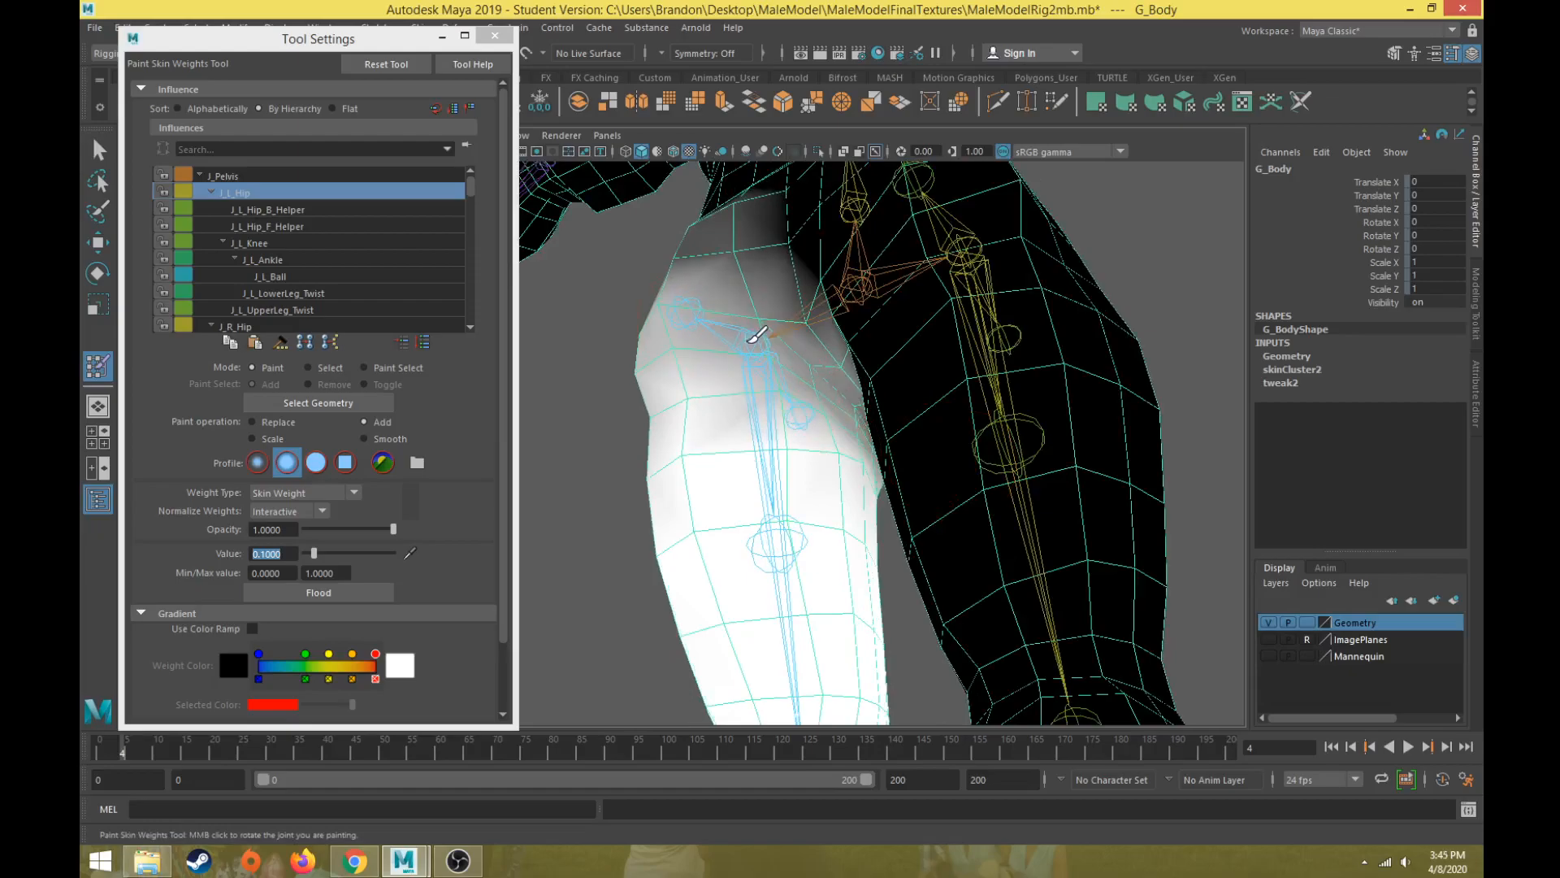
- Scrub the hip test through to frame 24 and examine the raised leg's deformation from behind
alt+drag(627, 417, 780, 480)
drag(193, 754, 158, 753)
alt+right_drag(953, 514, 846, 520)
alt+drag(846, 520, 985, 536)
mouse_move(188, 753)
mouse_down()
mouse_move(329, 756)
mouse_move(224, 763)
mouse_move(279, 759)
mouse_move(237, 759)
mouse_up()
alt+drag(561, 587, 610, 526)
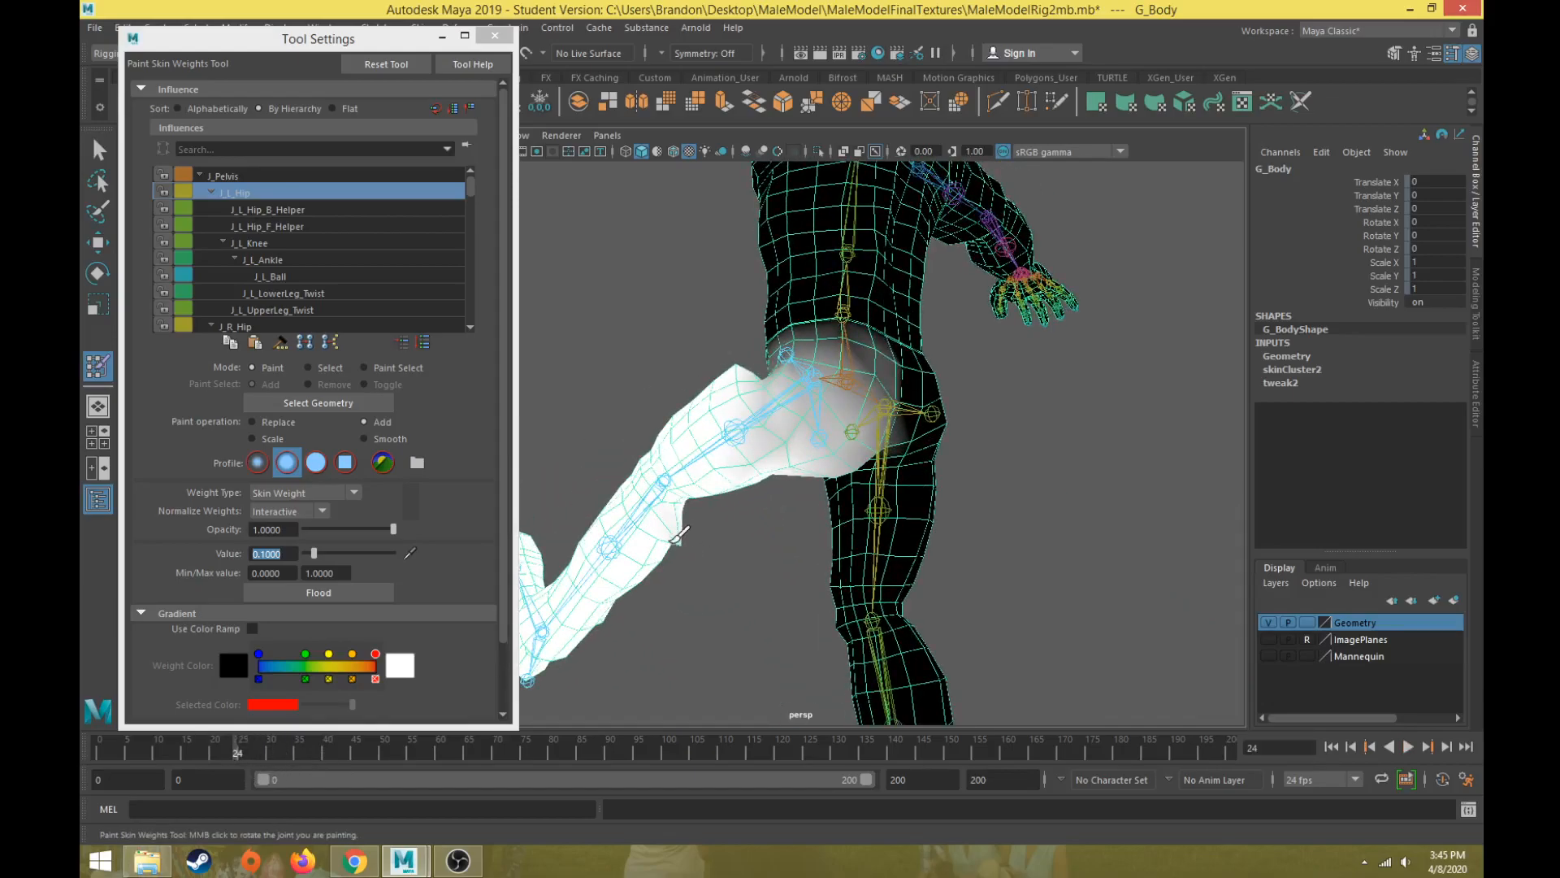
- Set the brush value to 1 for the J_L_Hip influence
click(260, 555)
text(1)
key(Return)
scroll(715, 419, down, 3)
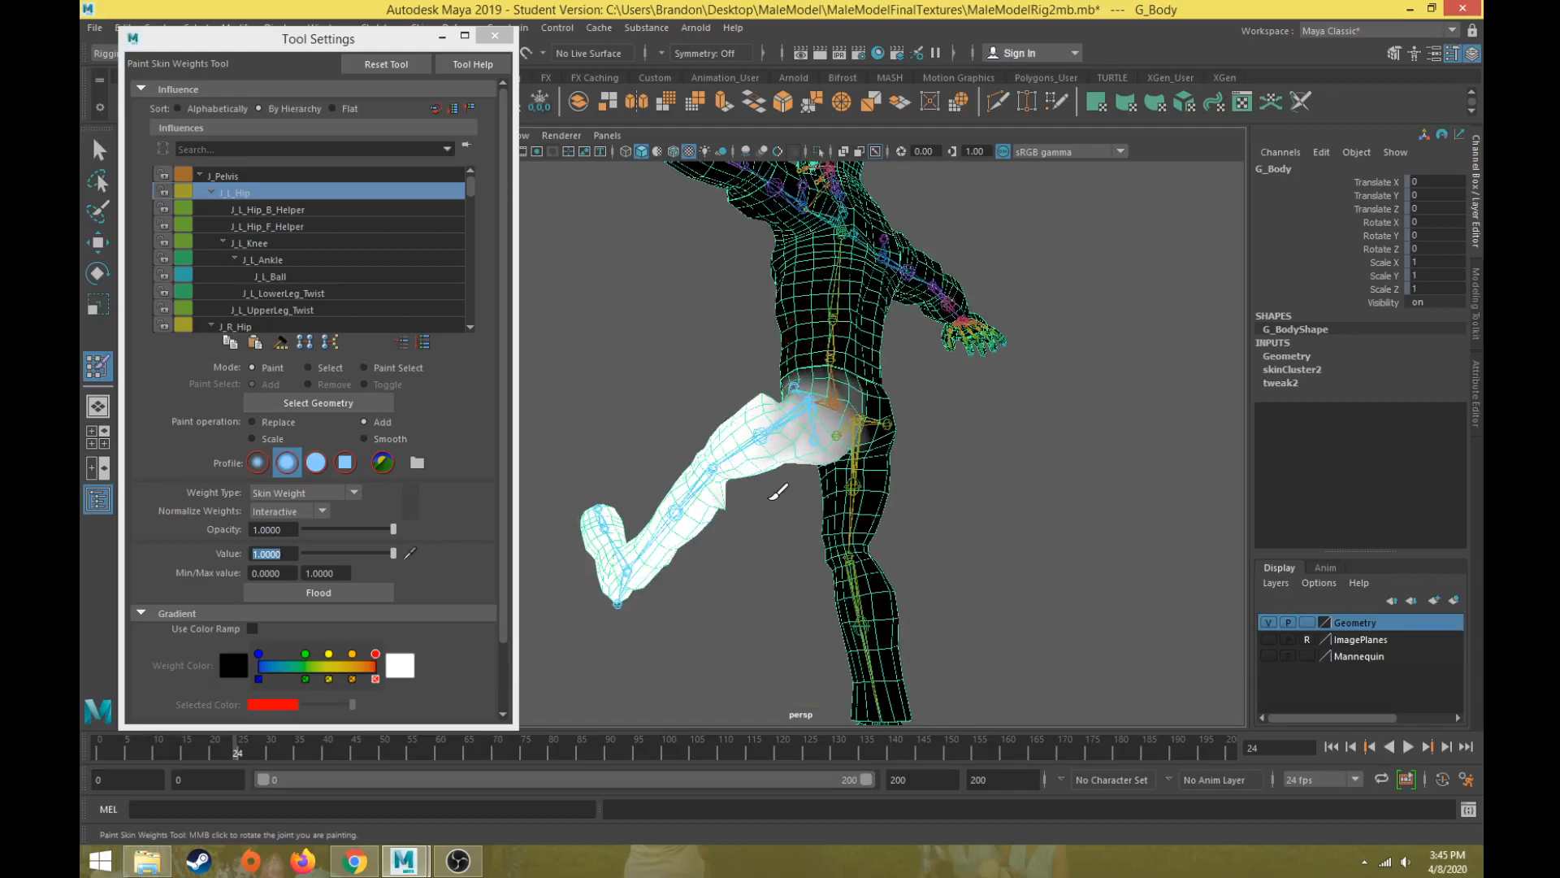
scroll(738, 523, up, 3)
- Check the left hip deformation from the back and side at frames 0 and 10, ending at frame 0
drag(314, 750, 81, 778)
alt+drag(993, 512, 817, 578)
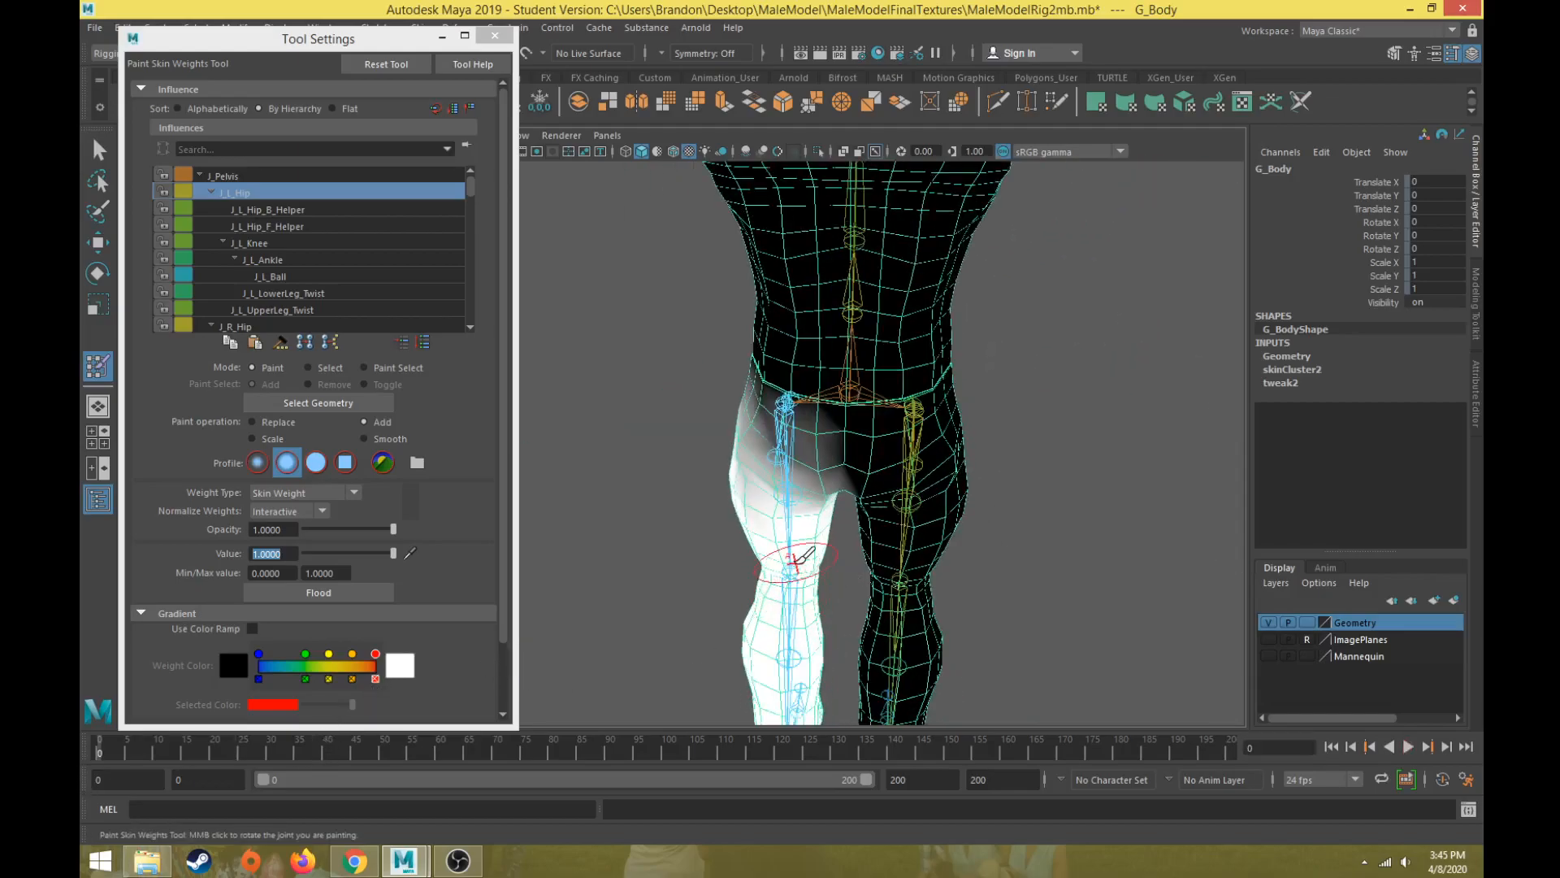
drag(189, 753, 158, 755)
alt+drag(617, 496, 644, 523)
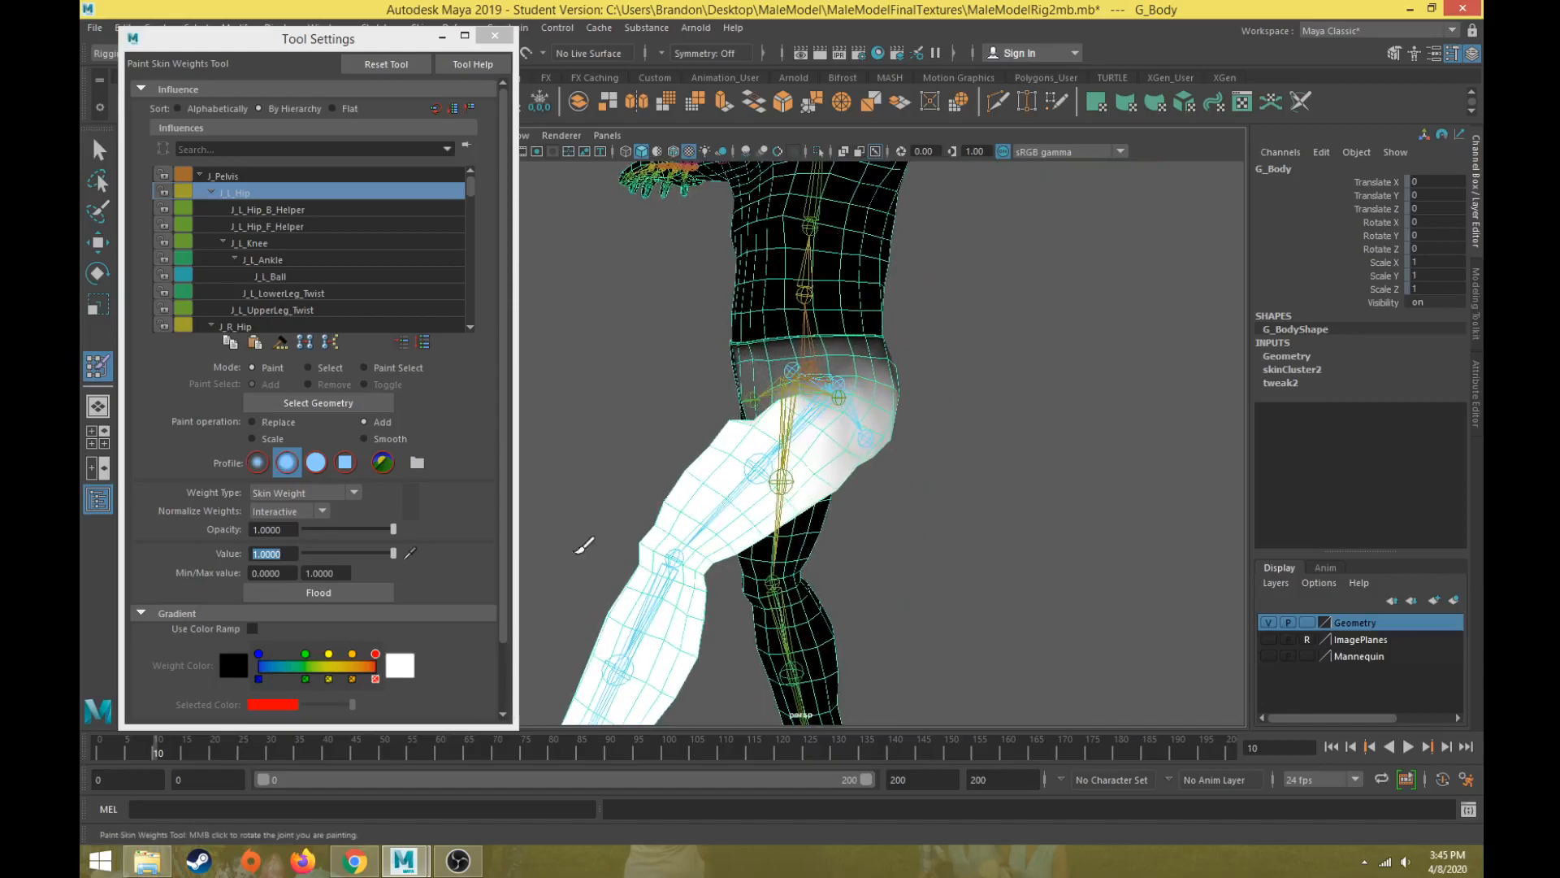
drag(167, 748, 85, 742)
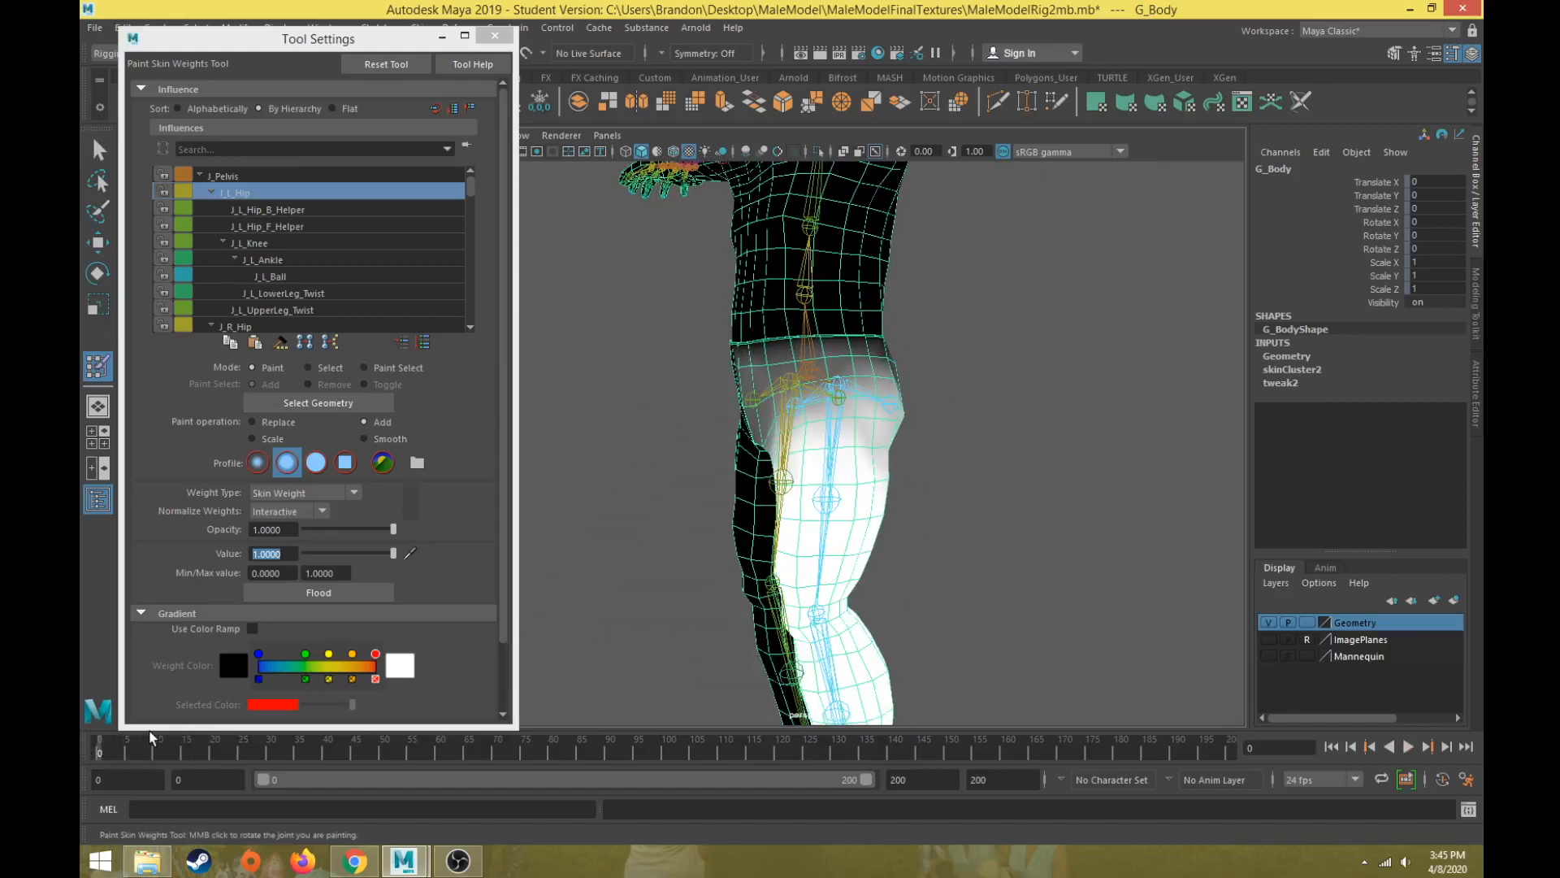
- Select the J_L_Knee influence and add weight of 1 over the left lower leg and foot
scroll(764, 397, up, 5)
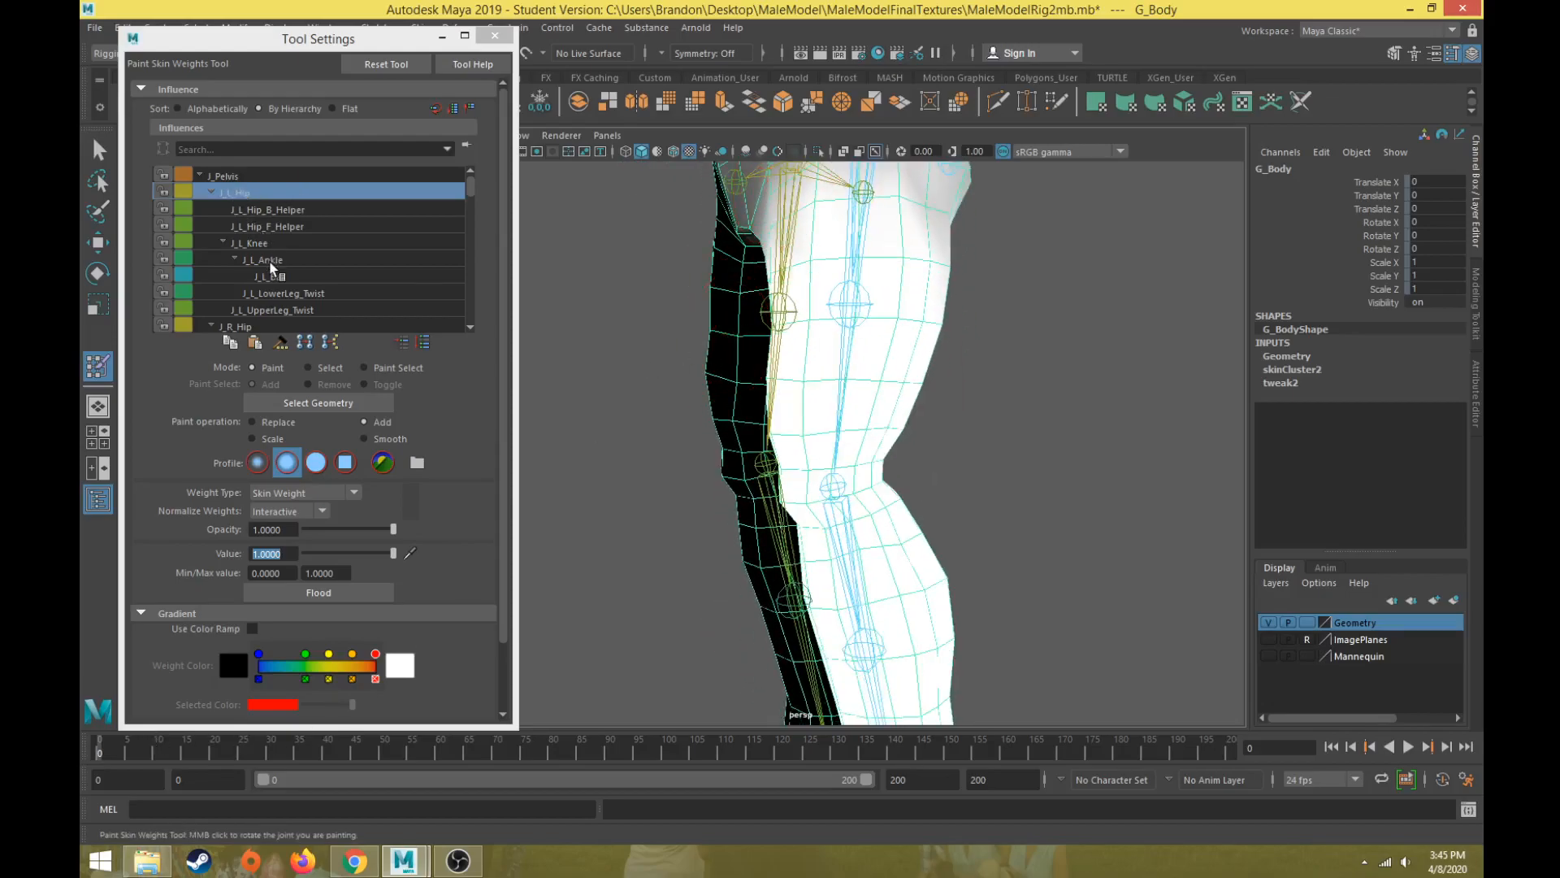
click(257, 243)
mouse_move(808, 418)
alt+middle_down()
mouse_move(683, 442)
mouse_move(704, 390)
alt+middle_up()
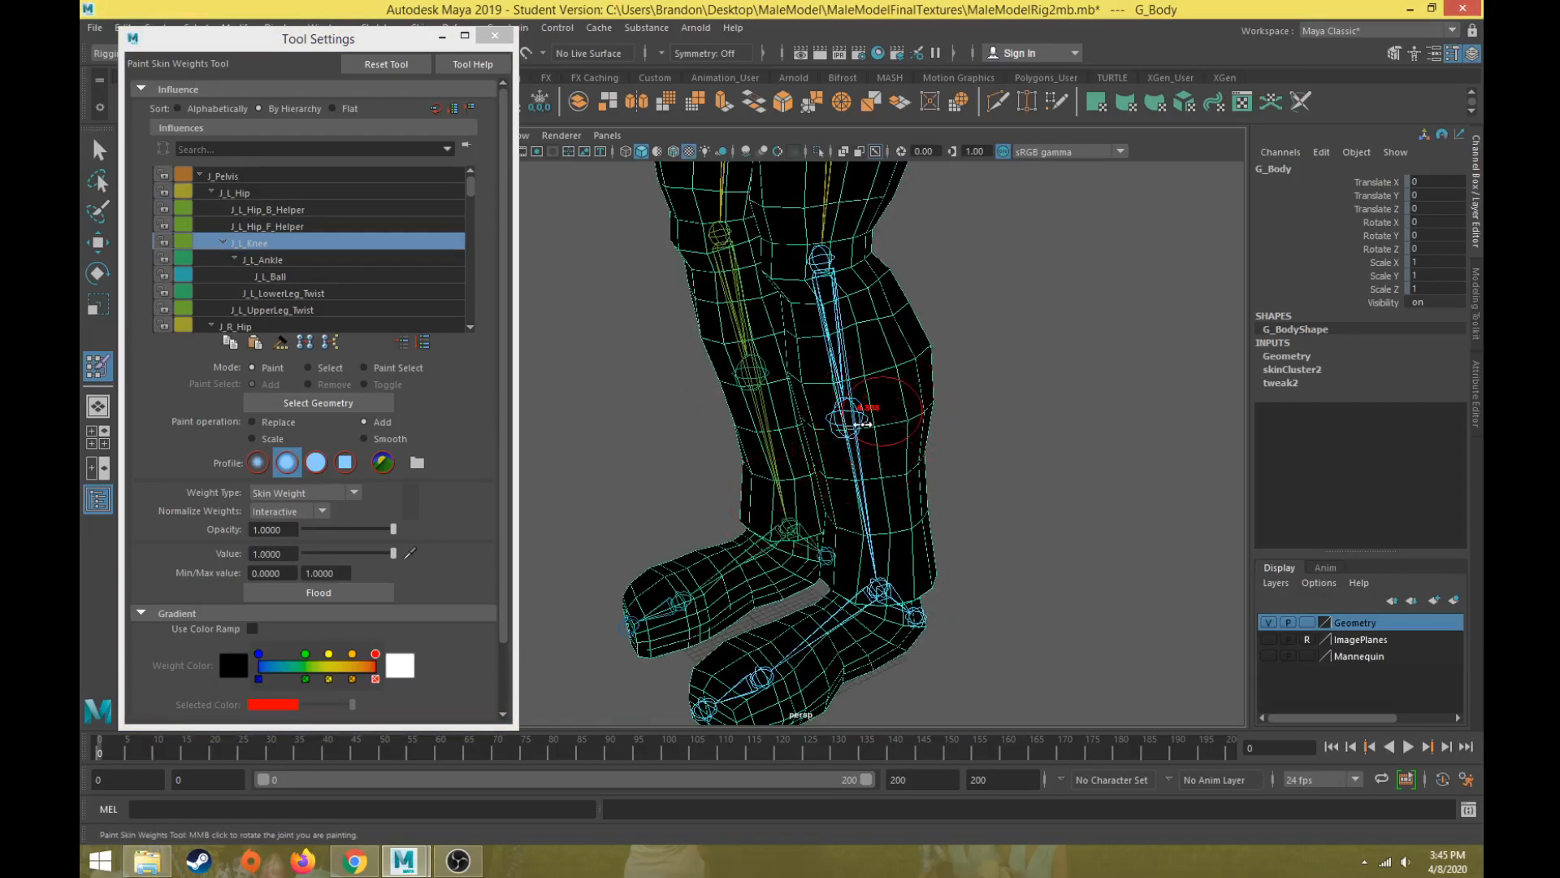
mouse_move(853, 436)
alt+mouse_down()
mouse_move(941, 365)
mouse_move(986, 359)
mouse_move(801, 375)
mouse_move(846, 417)
mouse_move(800, 634)
mouse_move(827, 597)
mouse_move(844, 632)
alt+mouse_up()
mouse_move(798, 436)
mouse_down()
mouse_move(794, 401)
mouse_move(795, 422)
mouse_up()
mouse_move(993, 415)
alt+mouse_down()
mouse_move(917, 403)
mouse_move(894, 585)
alt+mouse_up()
mouse_move(849, 358)
mouse_down()
mouse_move(879, 357)
mouse_move(850, 365)
mouse_move(833, 405)
mouse_up()
alt+drag(833, 405, 975, 404)
mouse_move(729, 365)
mouse_down()
mouse_move(725, 578)
mouse_move(754, 617)
mouse_move(973, 565)
mouse_up()
- Fill the remaining gaps in the J_L_Knee weight around the left calf, ankle and sole
alt+middle_drag(974, 565, 827, 436)
alt+drag(827, 435, 780, 455)
mouse_move(772, 459)
mouse_down()
mouse_move(772, 668)
mouse_move(780, 569)
mouse_move(713, 544)
mouse_move(758, 660)
mouse_move(805, 624)
mouse_move(768, 300)
mouse_move(784, 200)
mouse_move(689, 248)
mouse_move(772, 259)
mouse_move(759, 325)
mouse_move(902, 367)
mouse_move(769, 352)
mouse_move(793, 340)
mouse_move(838, 370)
mouse_move(813, 386)
mouse_up()
scroll(719, 270, down, 4)
scroll(812, 389, up, 4)
alt+middle_drag(813, 394, 716, 682)
drag(774, 457, 770, 472)
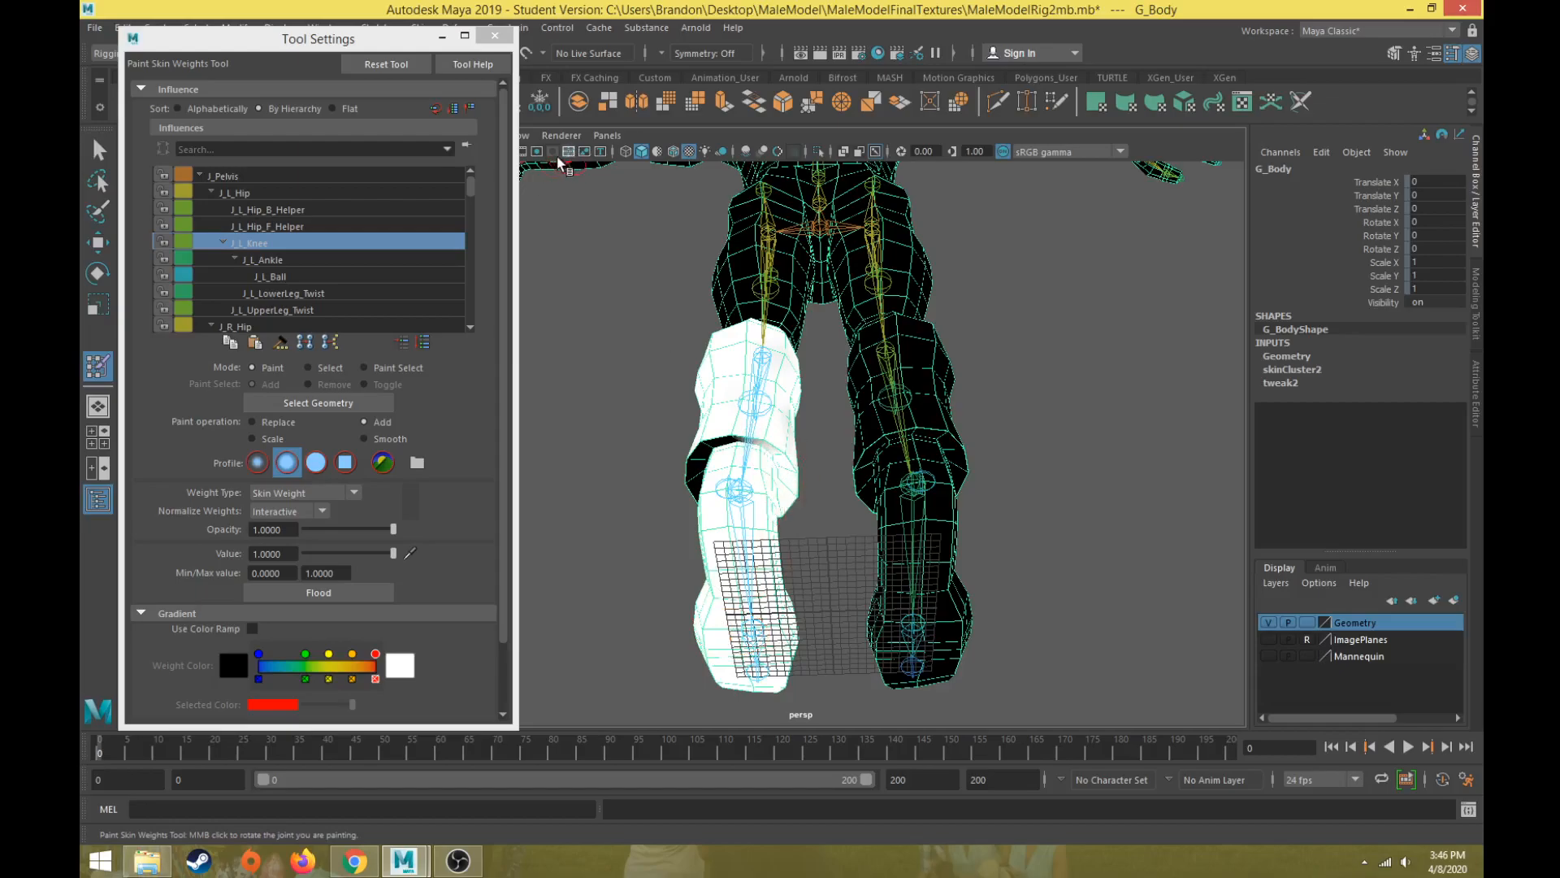
drag(404, 39, 417, 100)
mouse_move(720, 446)
mouse_down()
mouse_move(687, 447)
mouse_move(689, 492)
mouse_move(859, 558)
mouse_move(855, 546)
mouse_up()
- Leave weight painting and inspect the whole body with its joints from the front
alt+drag(714, 382, 776, 505)
scroll(813, 487, down, 4)
mouse_move(863, 451)
alt+mouse_down()
mouse_move(902, 512)
mouse_move(841, 355)
mouse_move(899, 340)
mouse_move(892, 439)
mouse_move(892, 349)
alt+mouse_up()
key(w)
click(879, 353)
key(e)
key(ctrl+z)
click(924, 226)
scroll(902, 325, down, 5)
alt+middle_drag(894, 345, 940, 466)
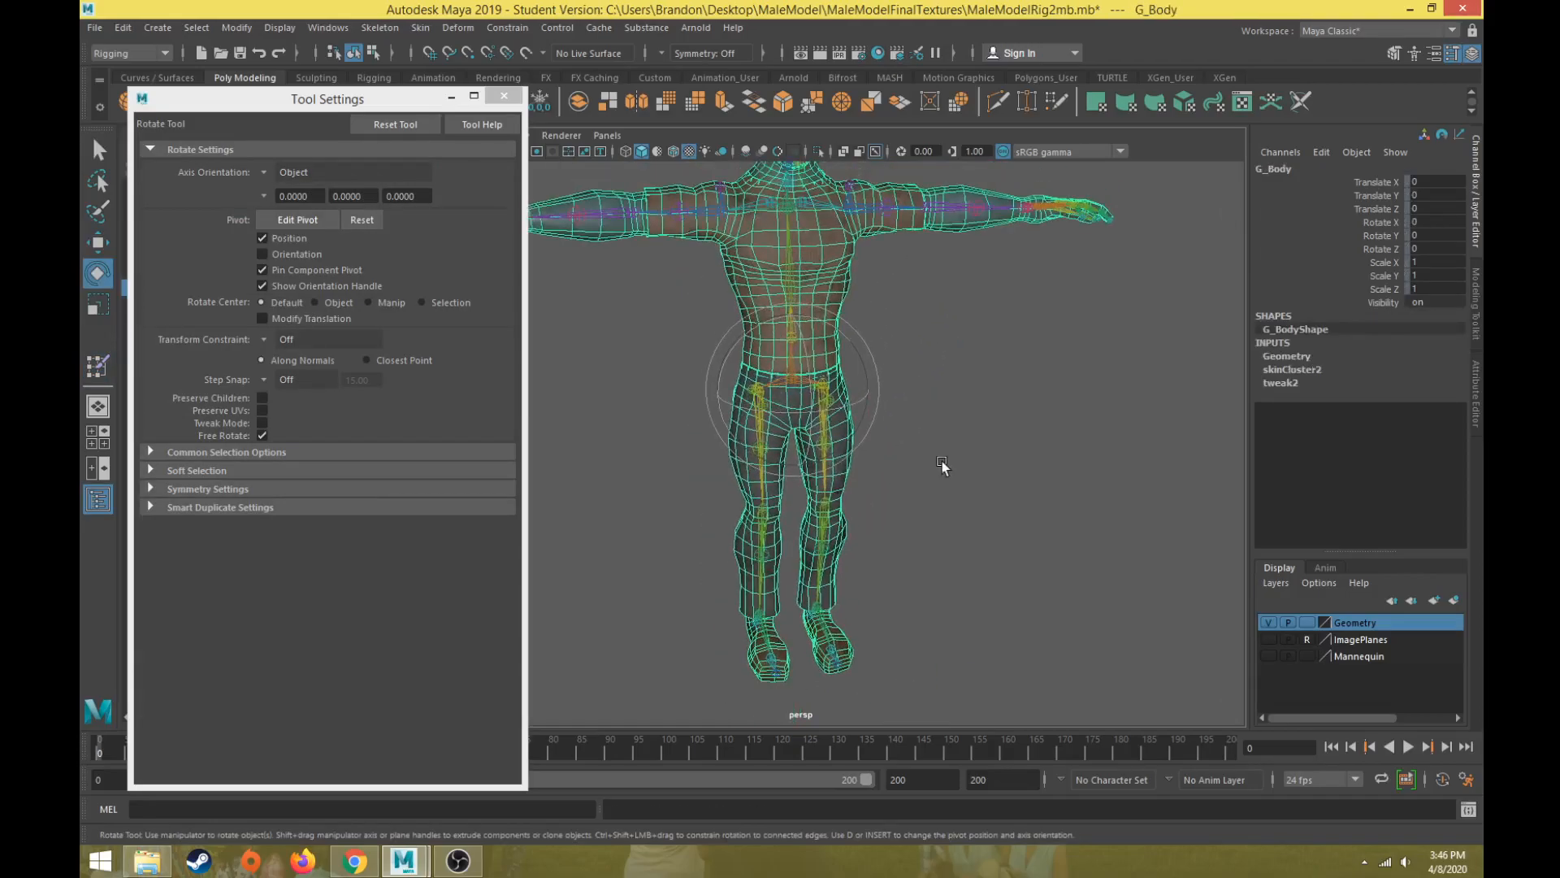
alt+drag(940, 467, 871, 508)
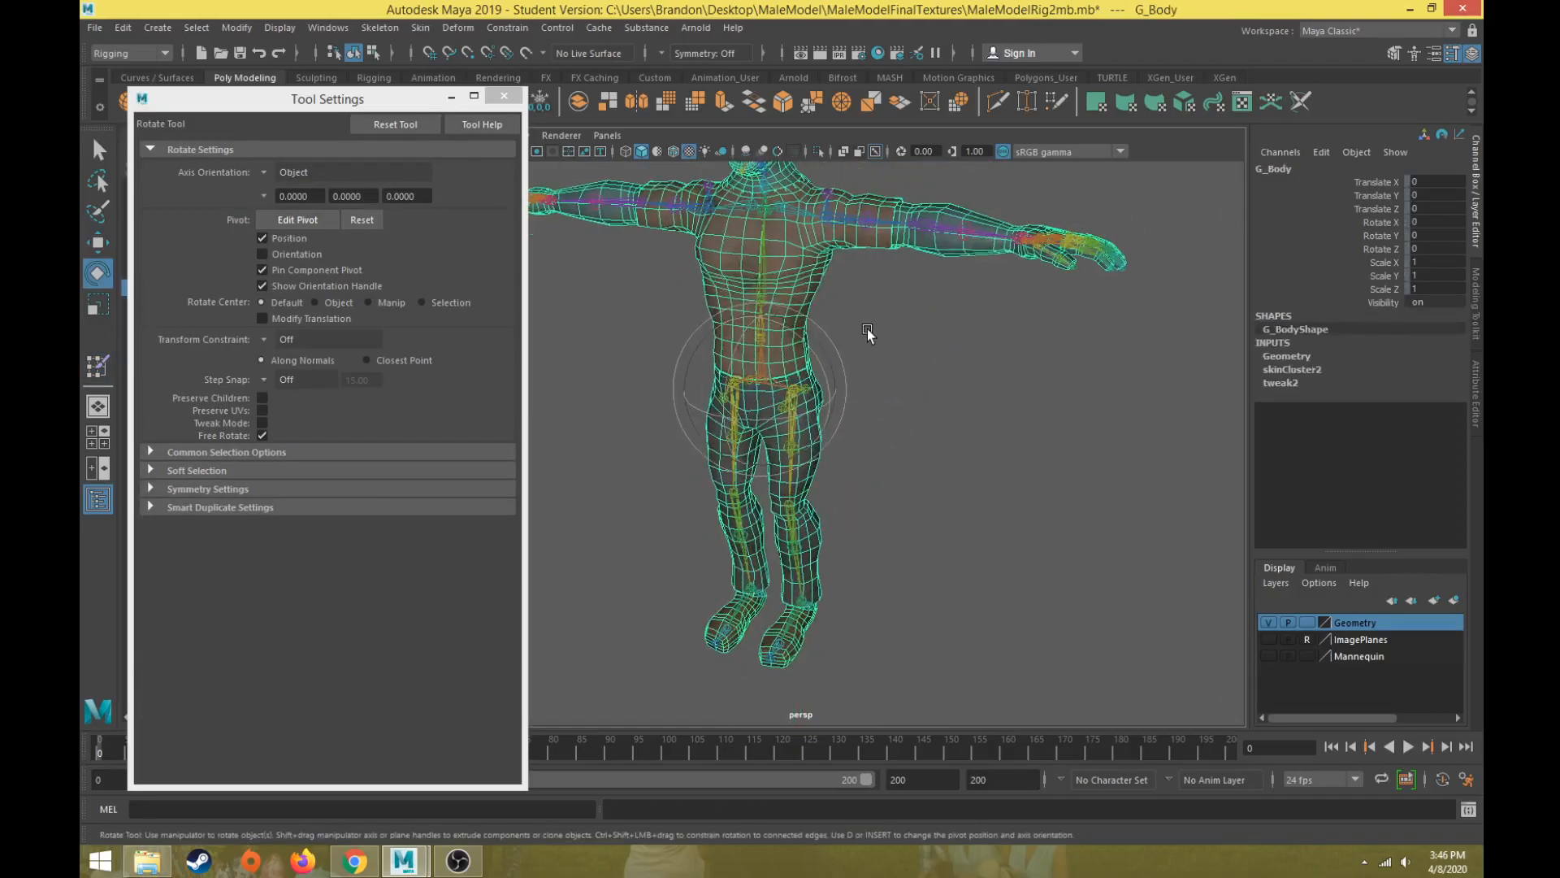
- Reactivate Paint Skin Weights and examine the J_L_Hip influence from the pelvis down to the left knee
click(96, 365)
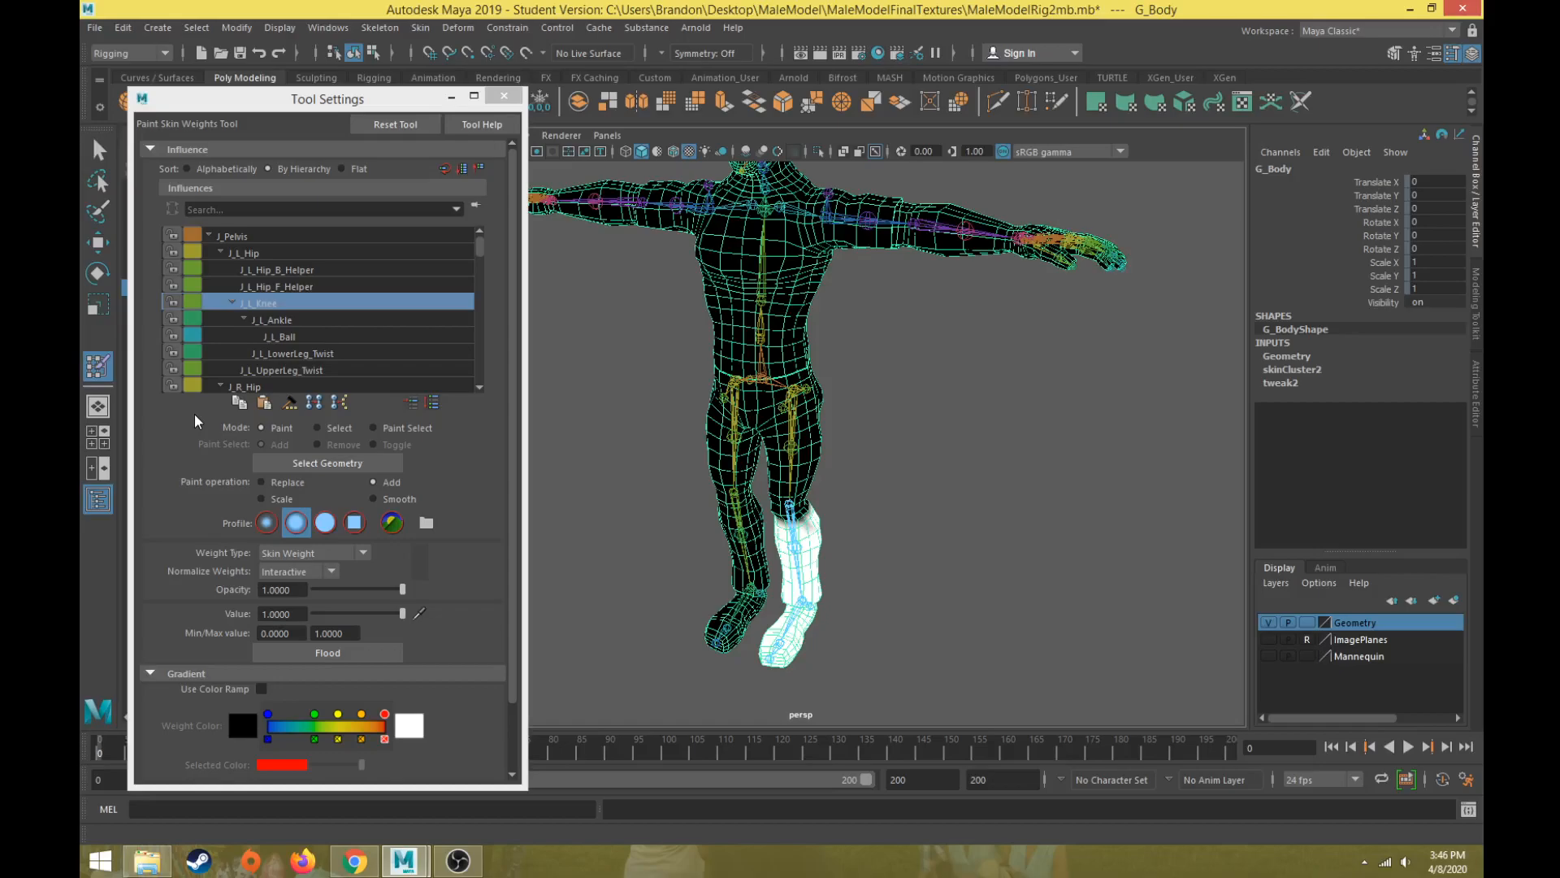
click(259, 254)
scroll(582, 359, up, 5)
alt+drag(852, 530, 887, 443)
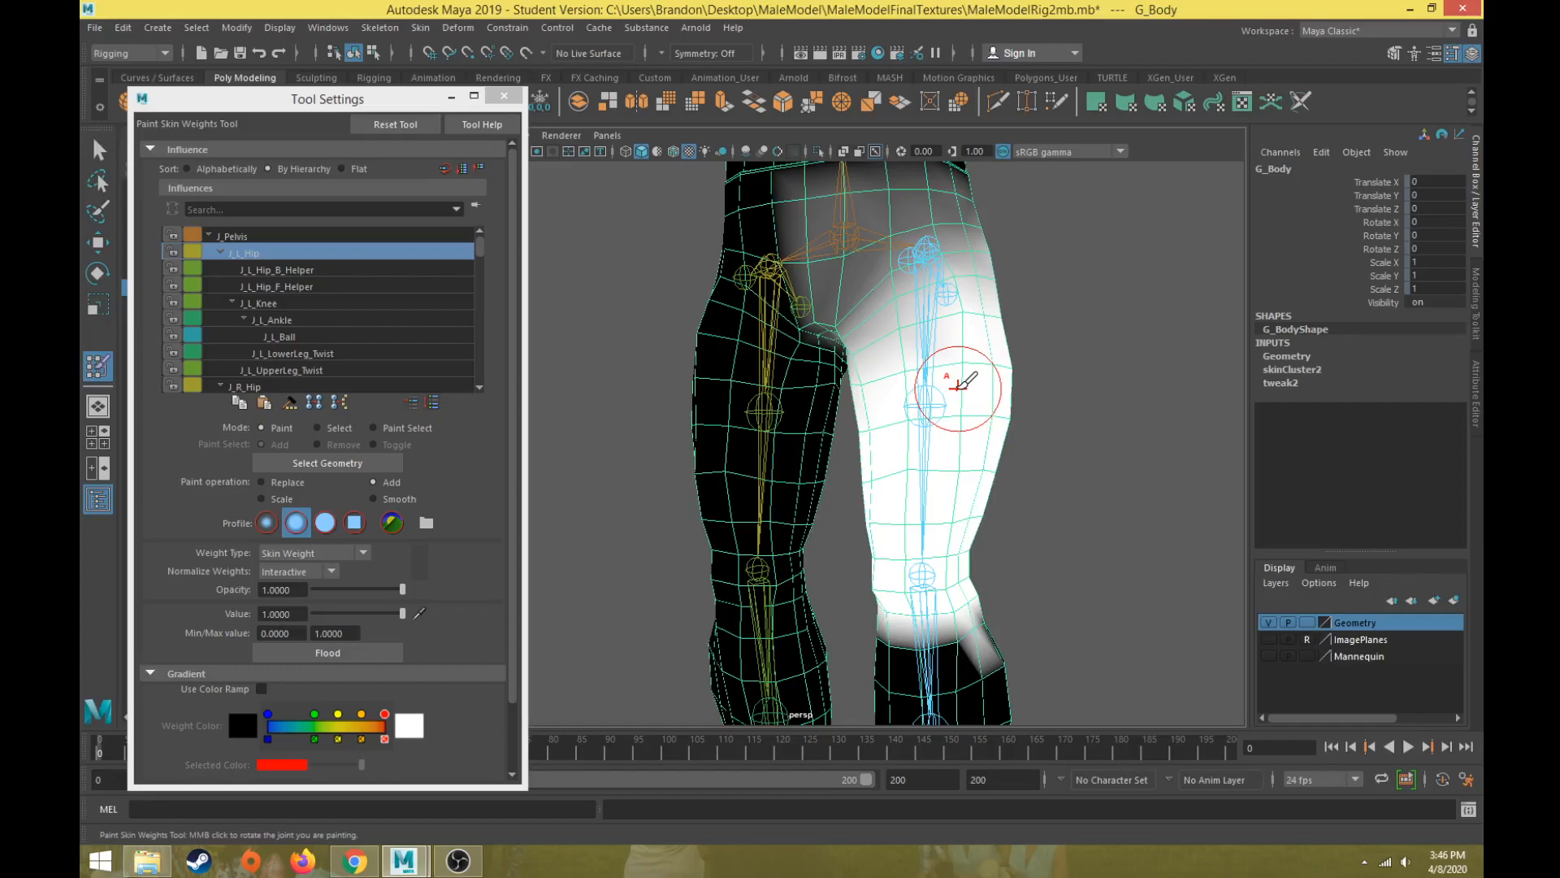
scroll(913, 436, down, 8)
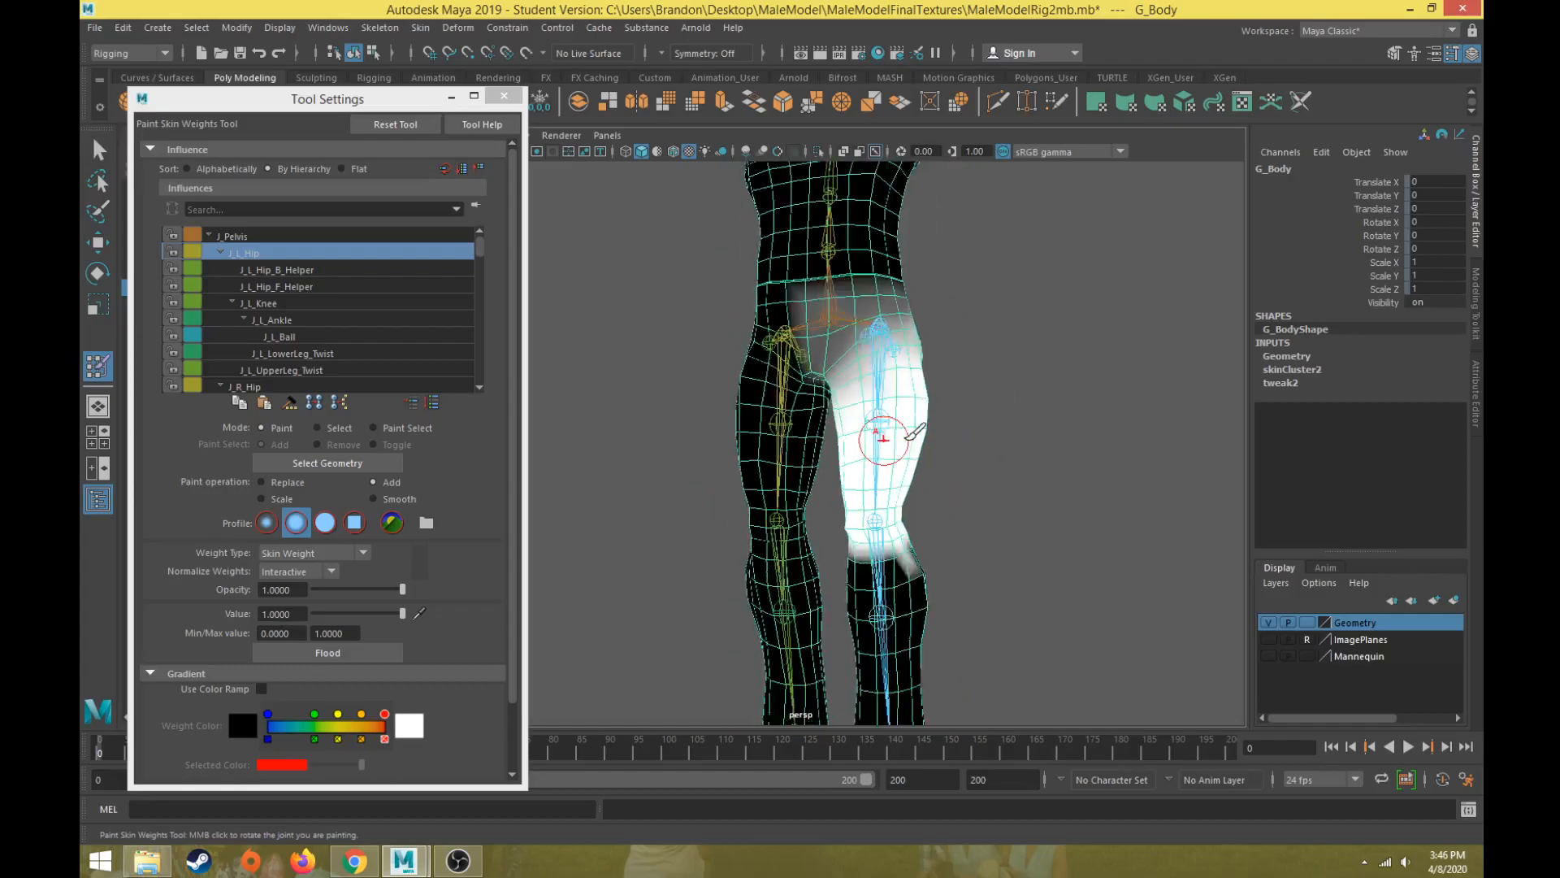
scroll(936, 333, up, 3)
alt+drag(939, 319, 920, 379)
- Switch to the Move tool and look over the full figure from the front and side angles
key(w)
alt+middle_drag(901, 402, 839, 472)
scroll(839, 471, down, 4)
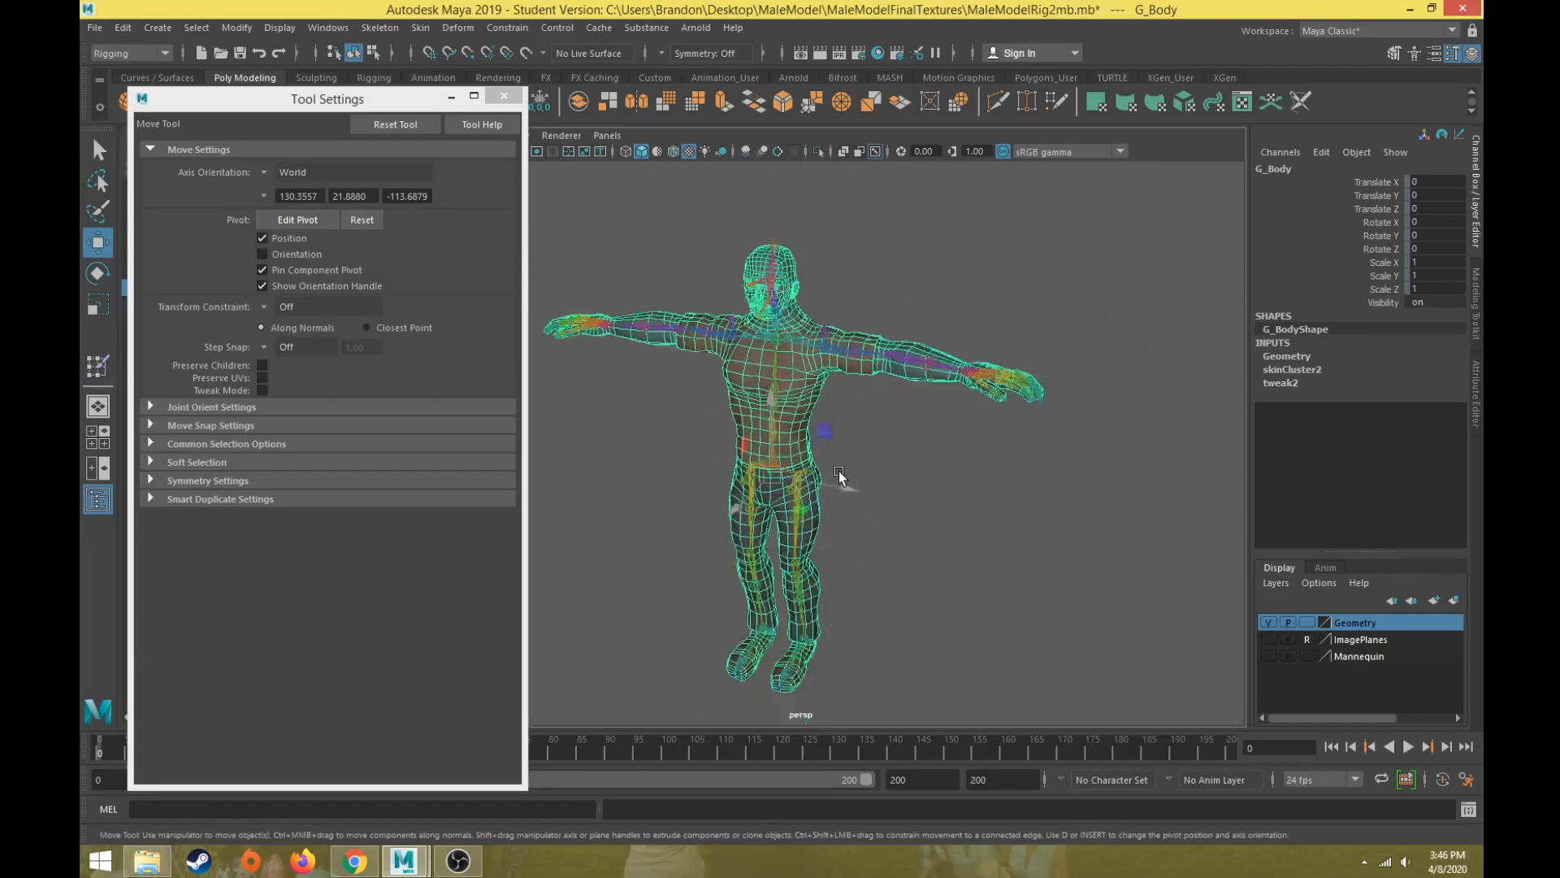
alt+drag(853, 465, 910, 455)
alt+drag(909, 455, 864, 451)
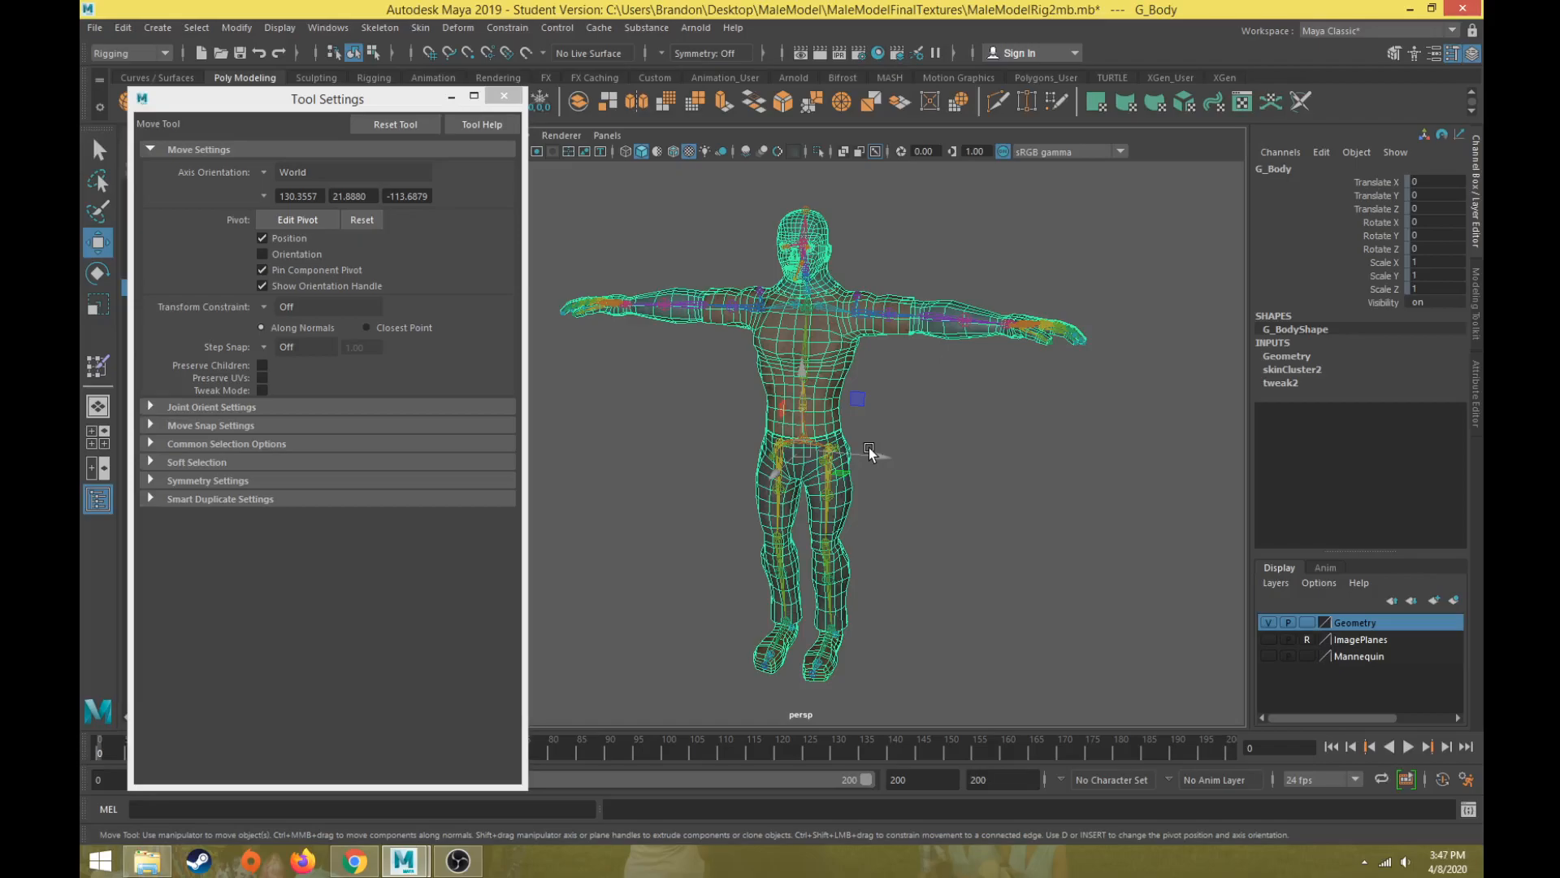
alt+drag(877, 443, 928, 411)
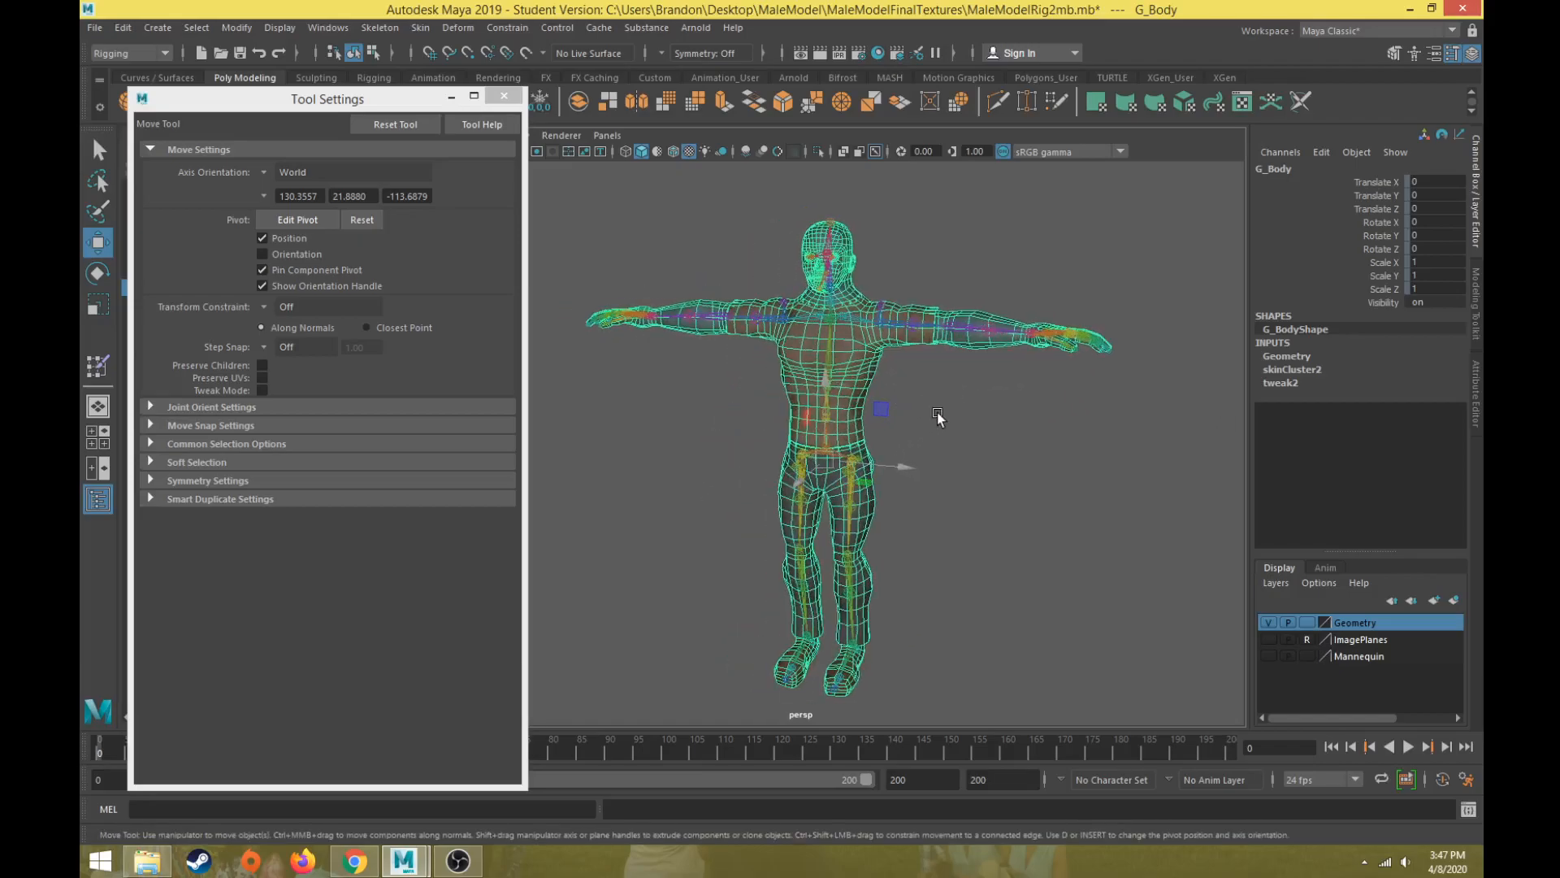